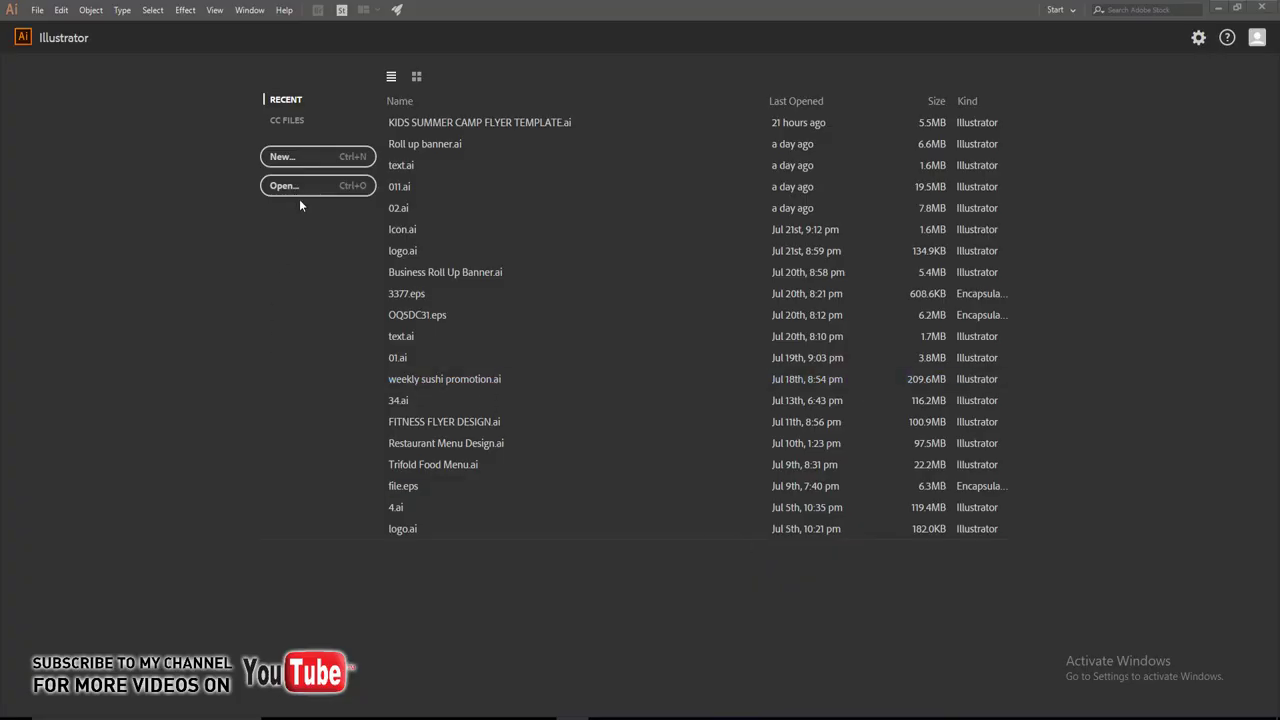
Create a 21 × 30 cm document and draw a tall rectangle over its right side.
click(283, 158)
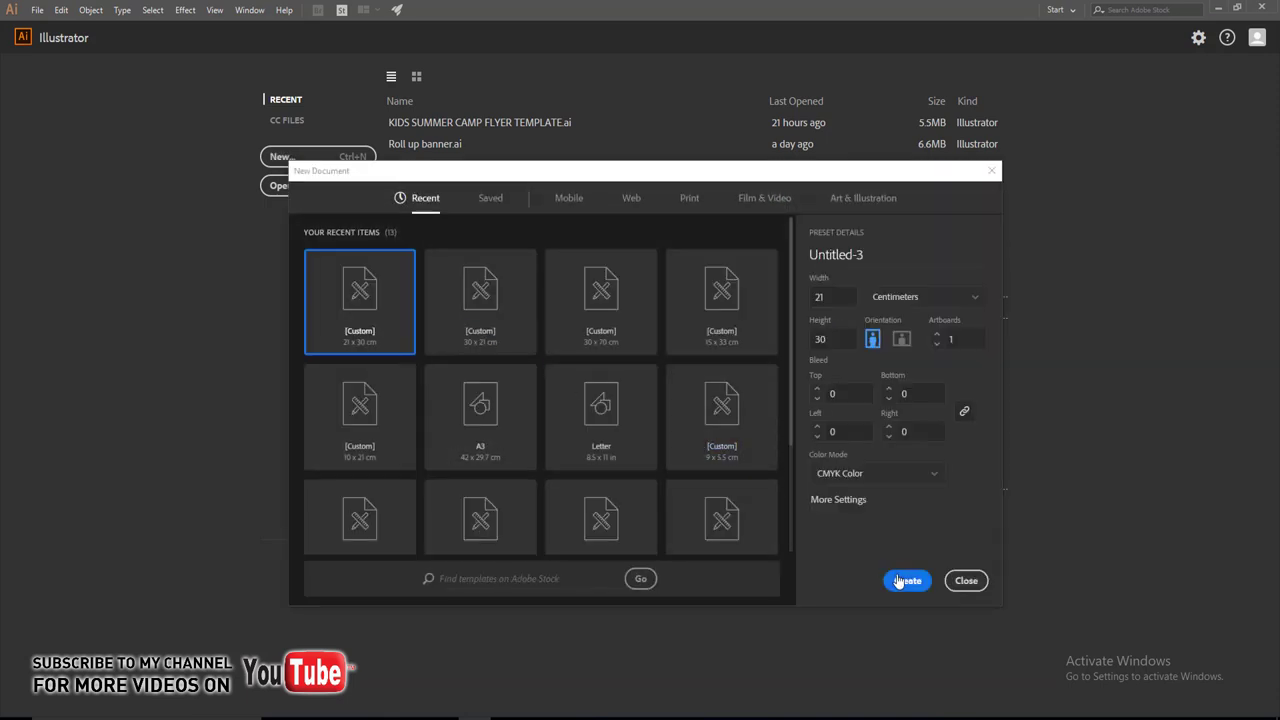
click(906, 580)
click(14, 122)
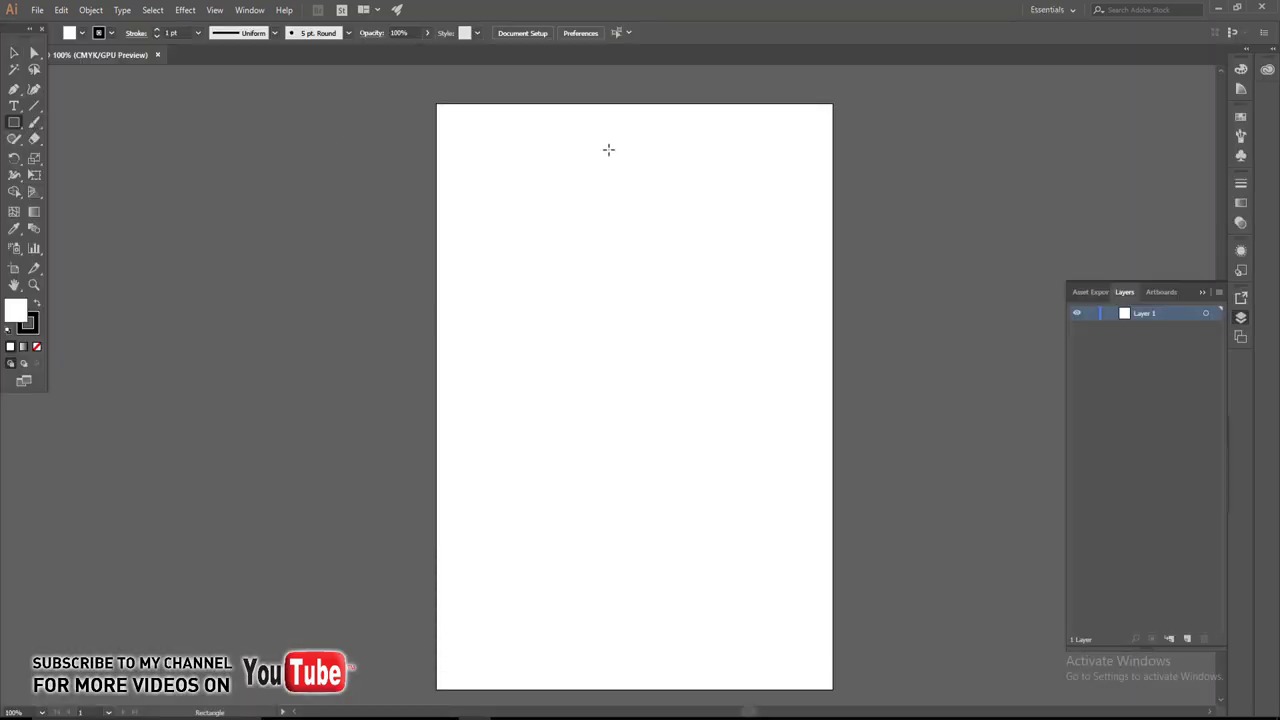
drag(654, 104, 832, 689)
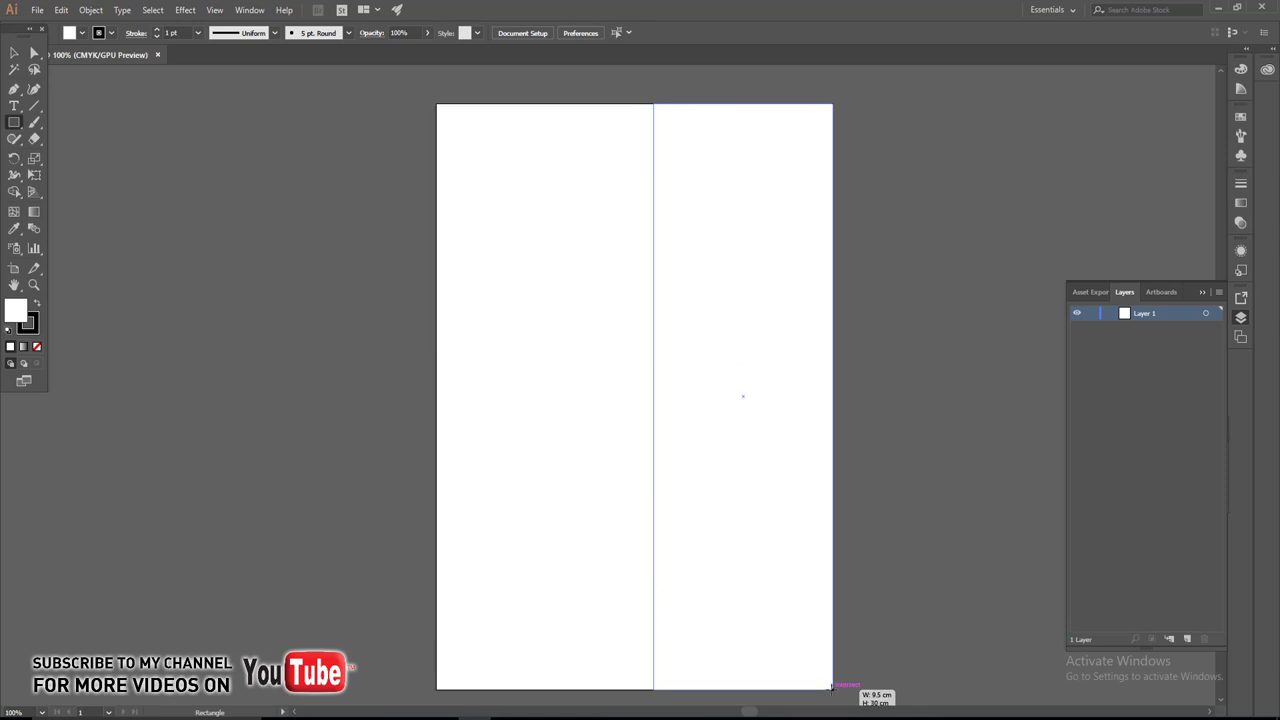
Fill the rectangle orange and remove its outline.
double_click(14, 311)
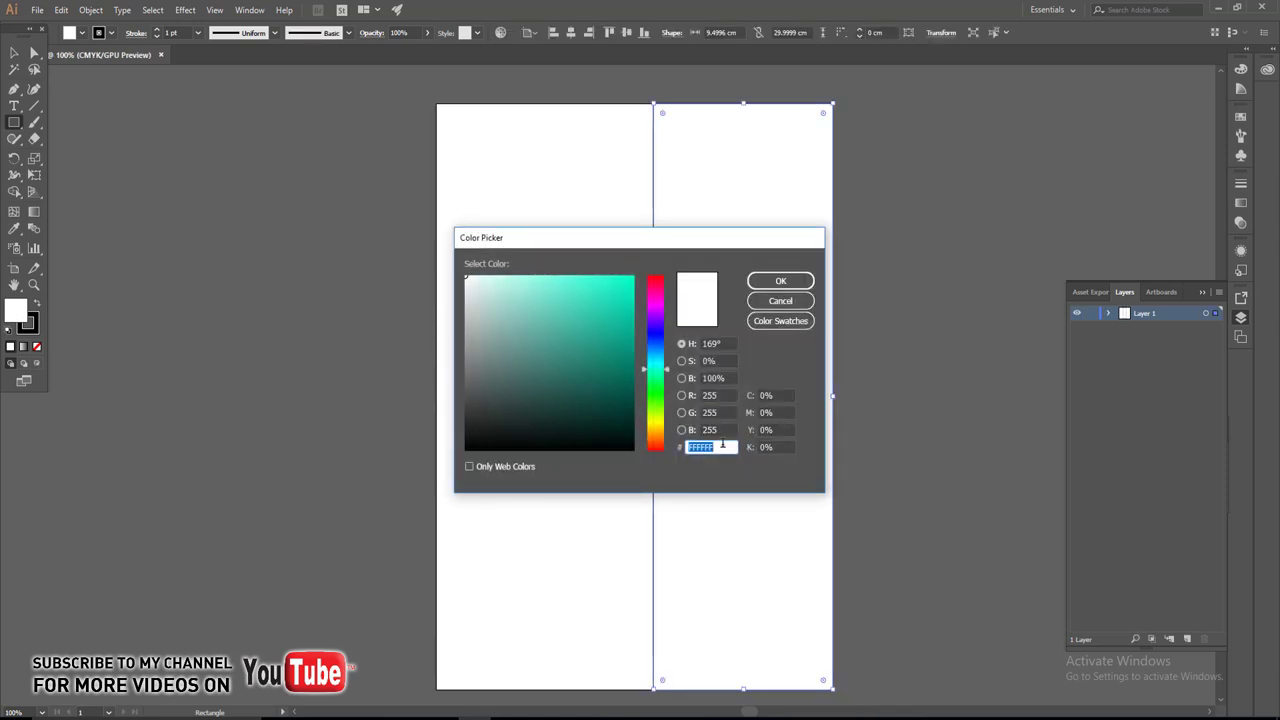
text(F)
text(E)
key(Return)
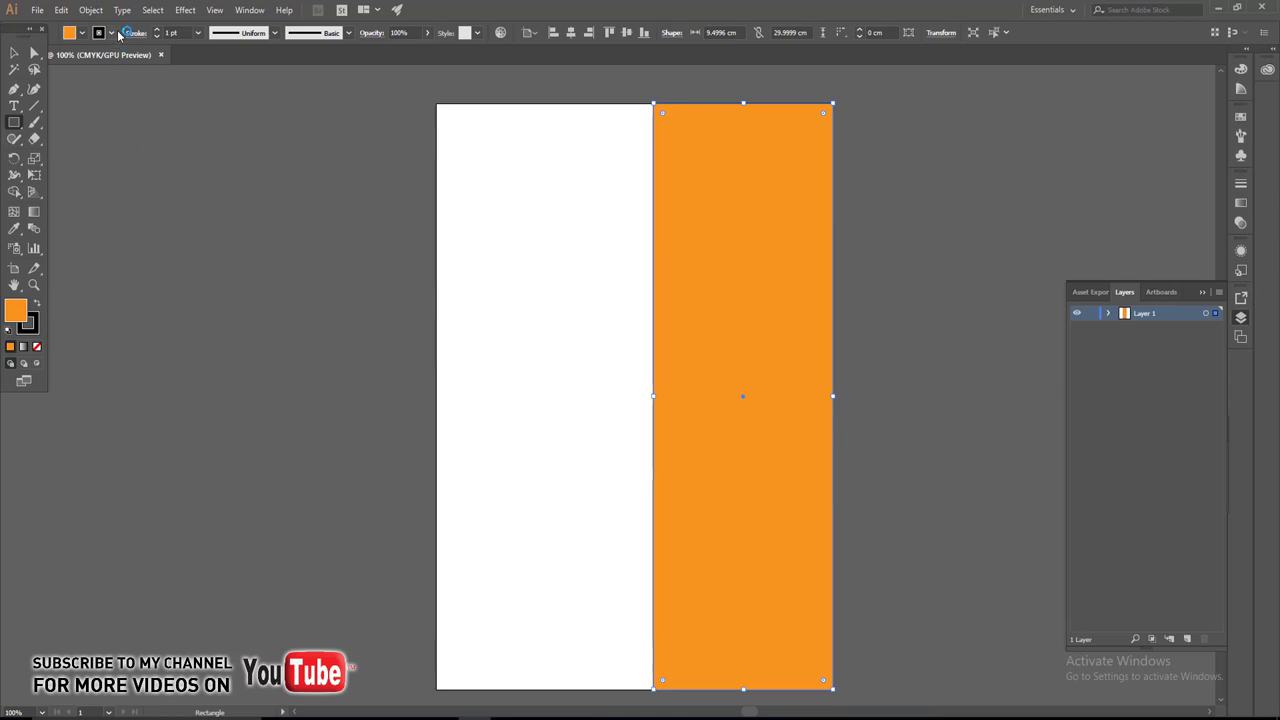
click(111, 33)
click(9, 56)
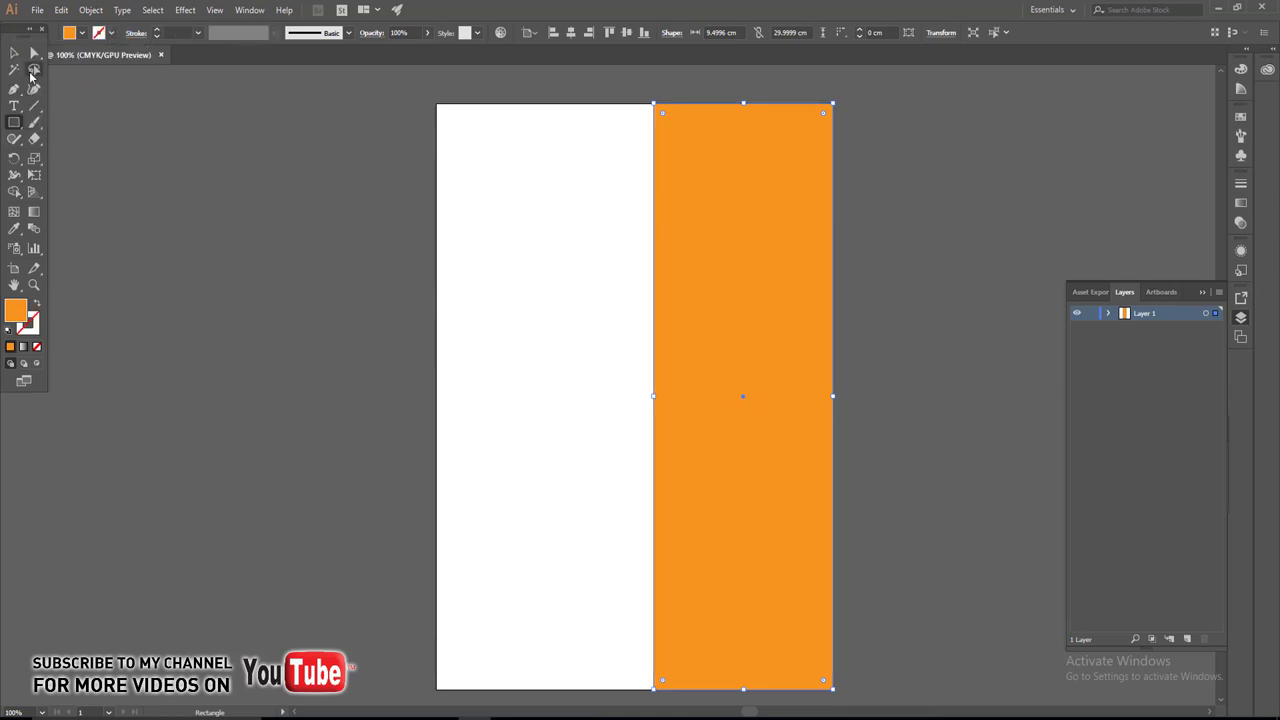
click(620, 288)
Duplicate the orange rectangle and shrink the copy into a short band at the upper left.
drag(528, 292, 549, 240)
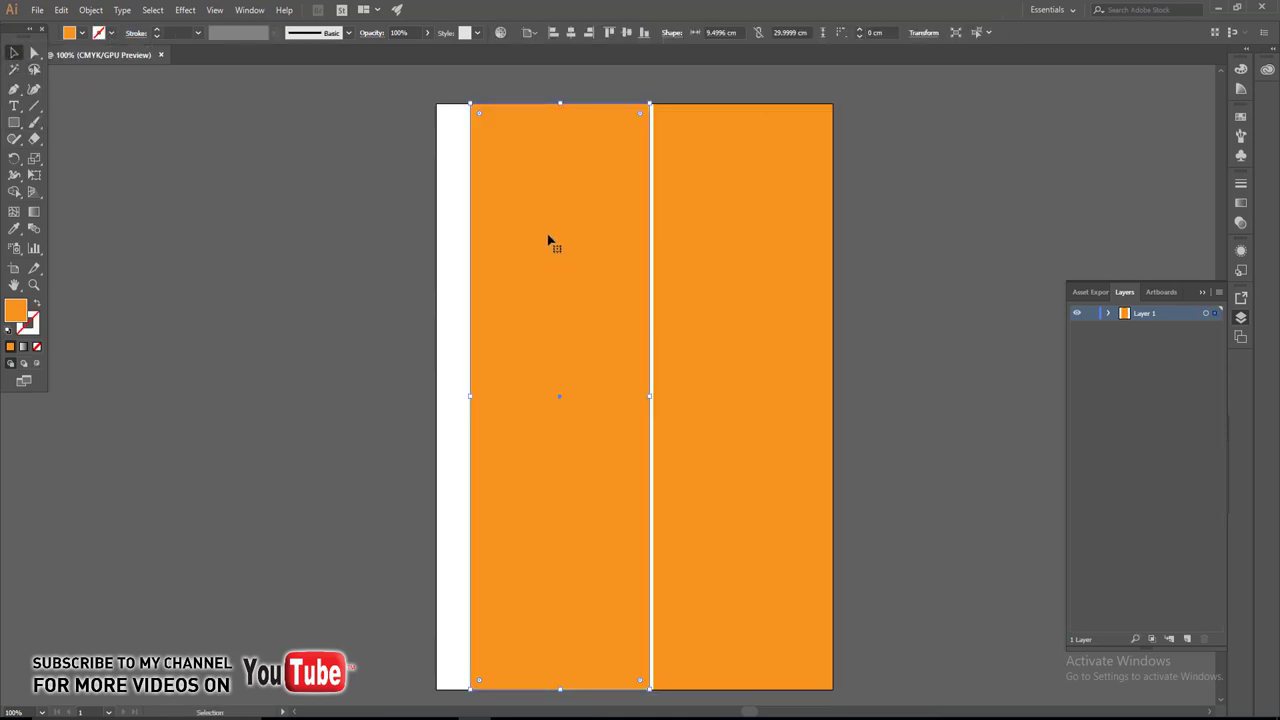
right_click(549, 223)
click(492, 234)
mouse_move(560, 104)
mouse_down()
mouse_move(561, 363)
mouse_move(551, 210)
mouse_move(682, 207)
mouse_up()
Fill the band teal.
double_click(15, 309)
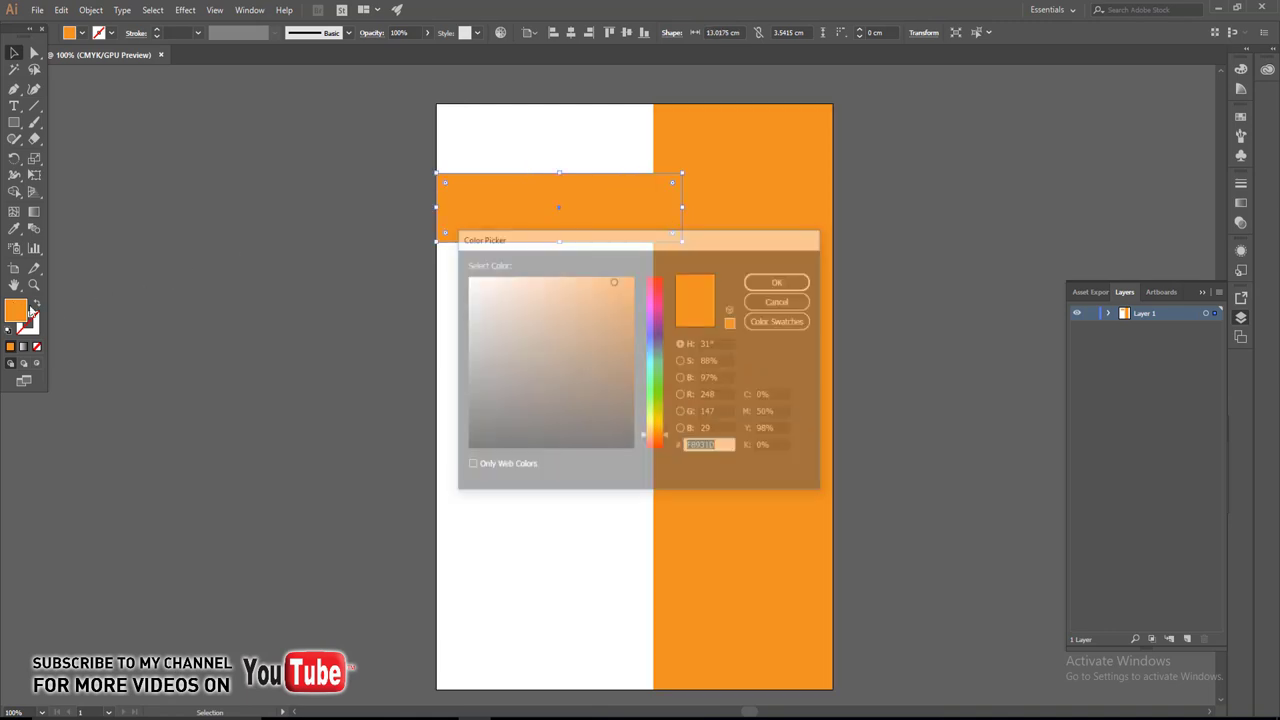
text(008E)
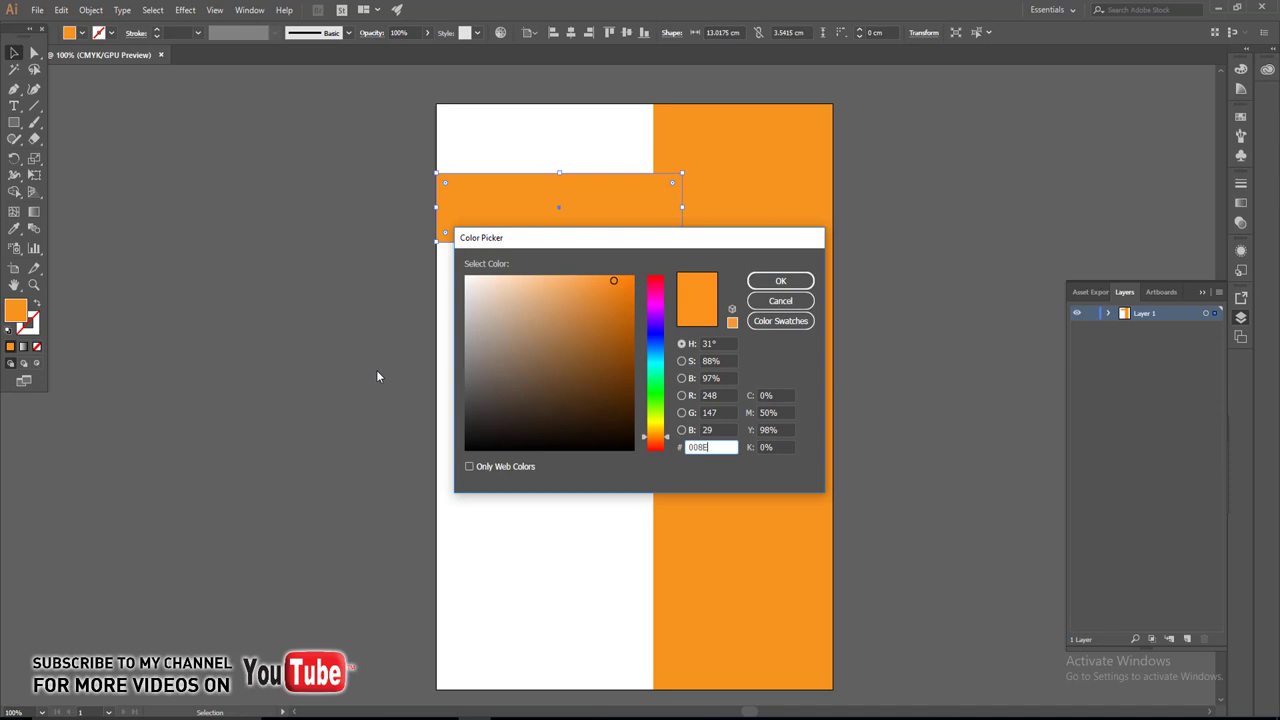
text(A)
key(Return)
click(609, 269)
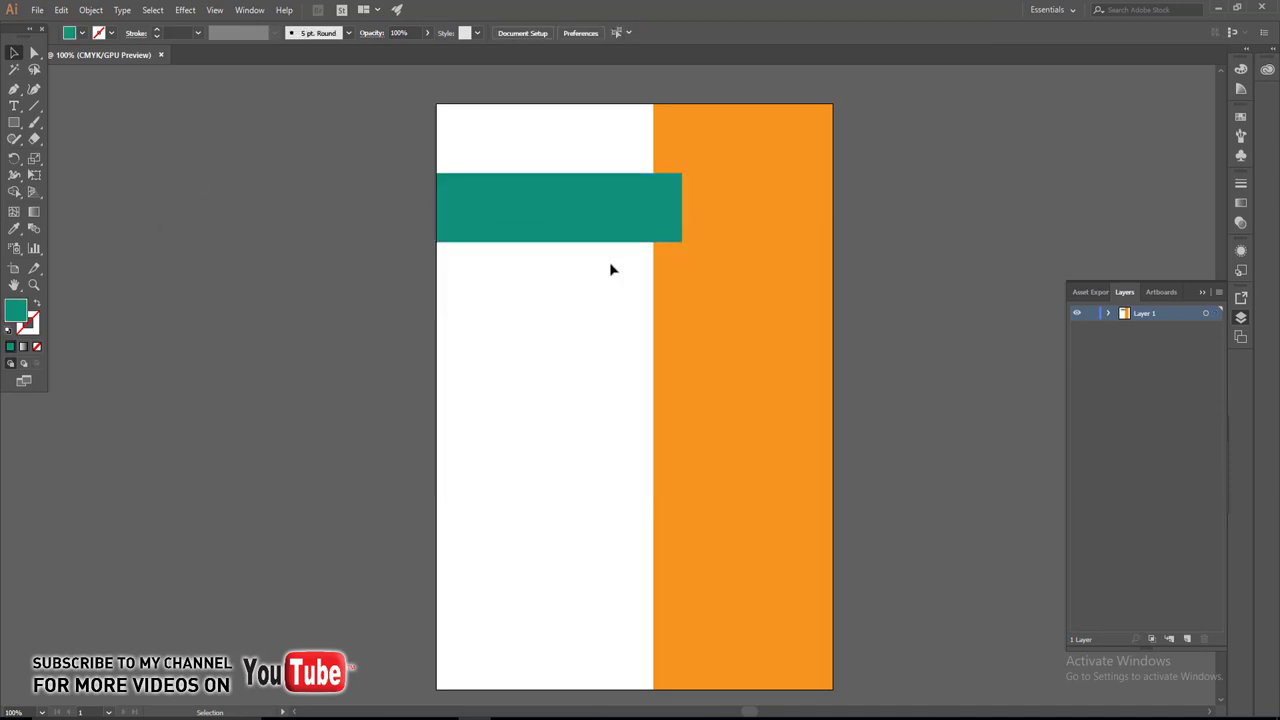
Bring the orange rectangle in front of the teal band.
right_click(683, 282)
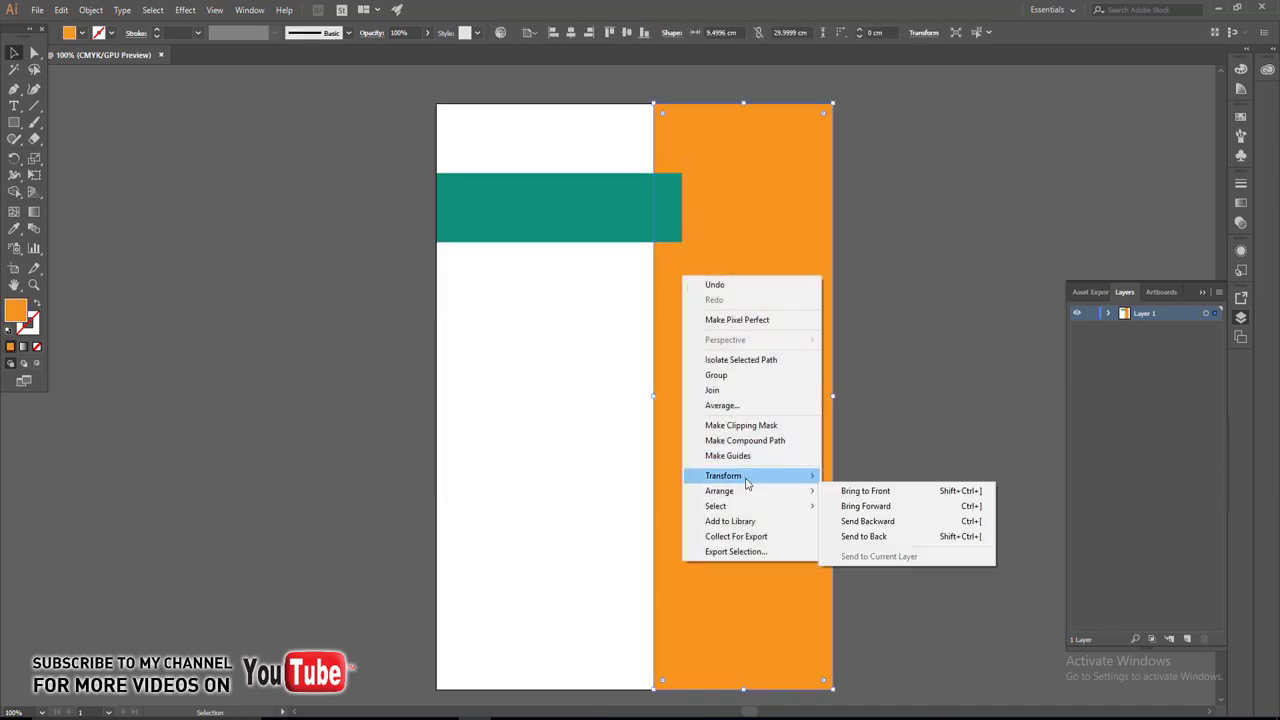
mouse_move(719, 490)
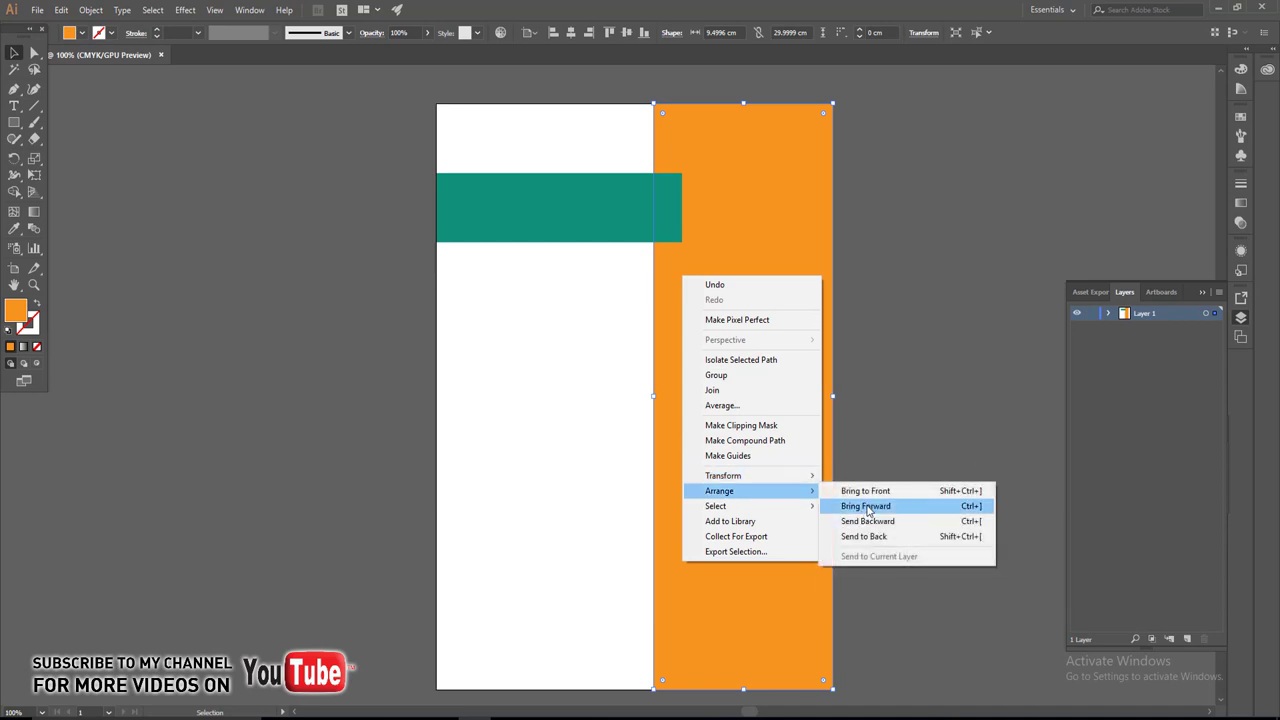
click(865, 490)
click(851, 337)
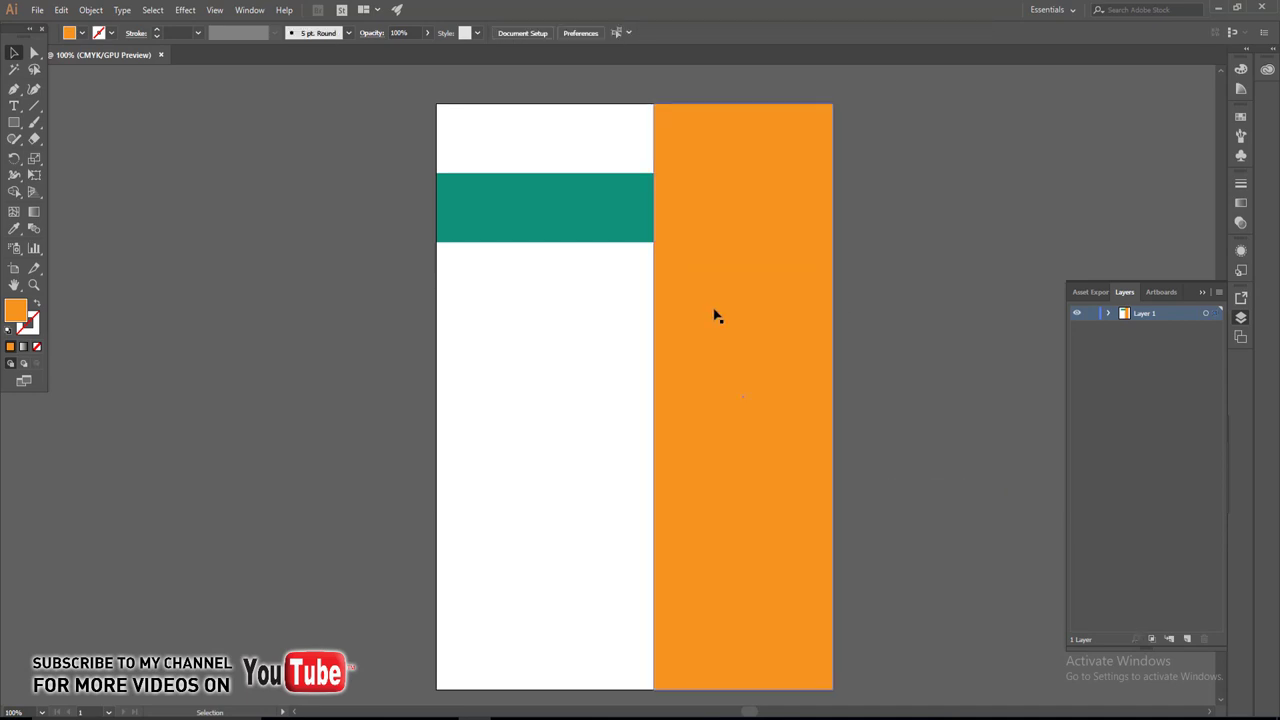
click(578, 233)
click(470, 350)
Place a placeholder text object below the band, set in Bungee Layers.
key(t)
click(467, 303)
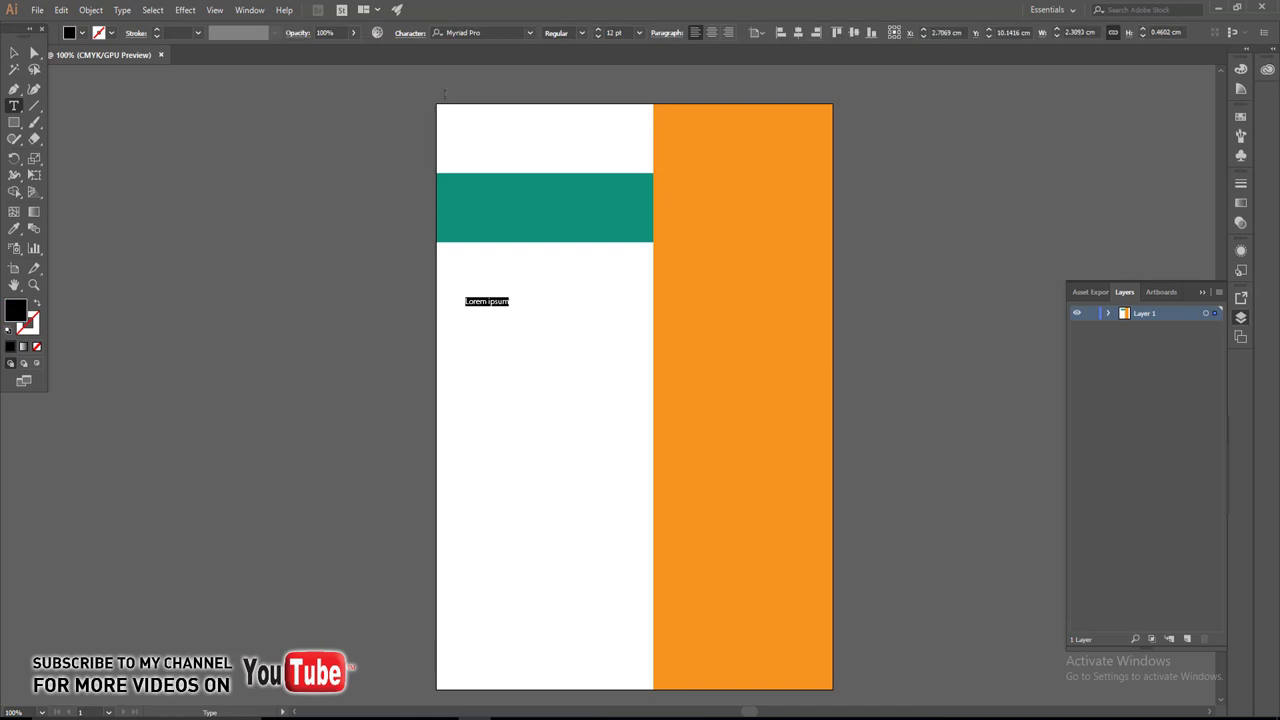
click(487, 33)
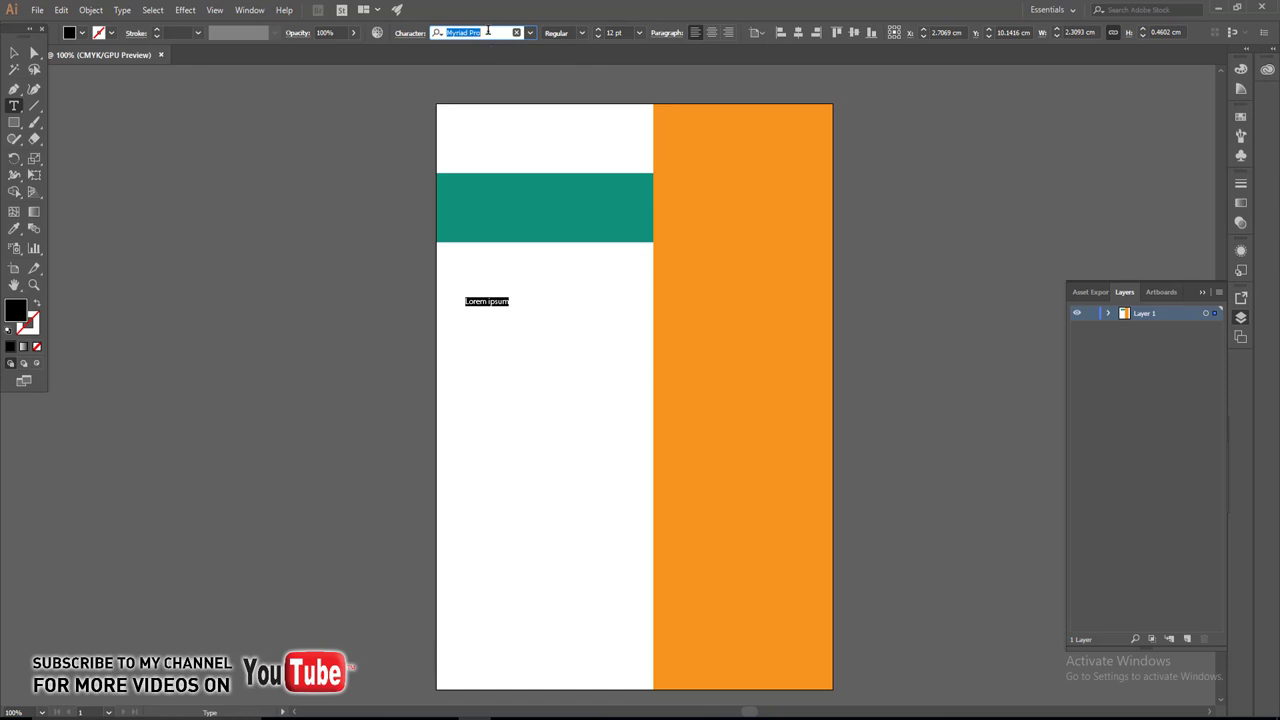
text(Bu)
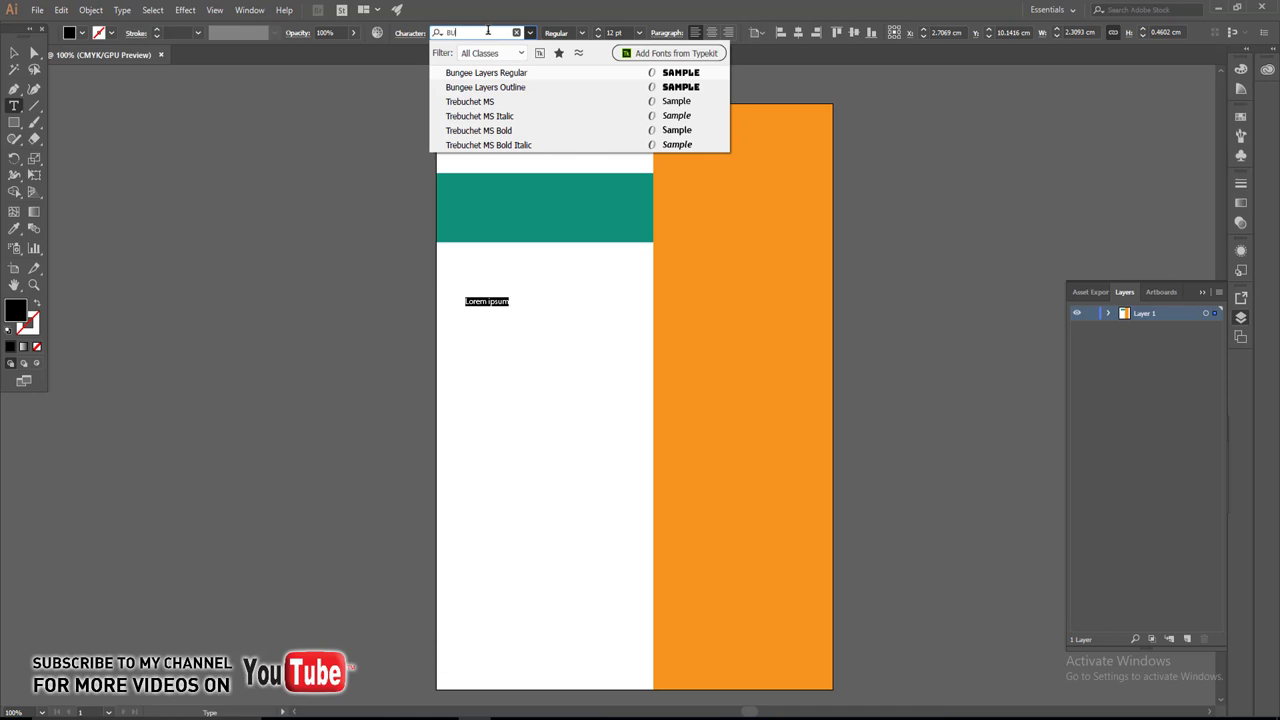
click(483, 73)
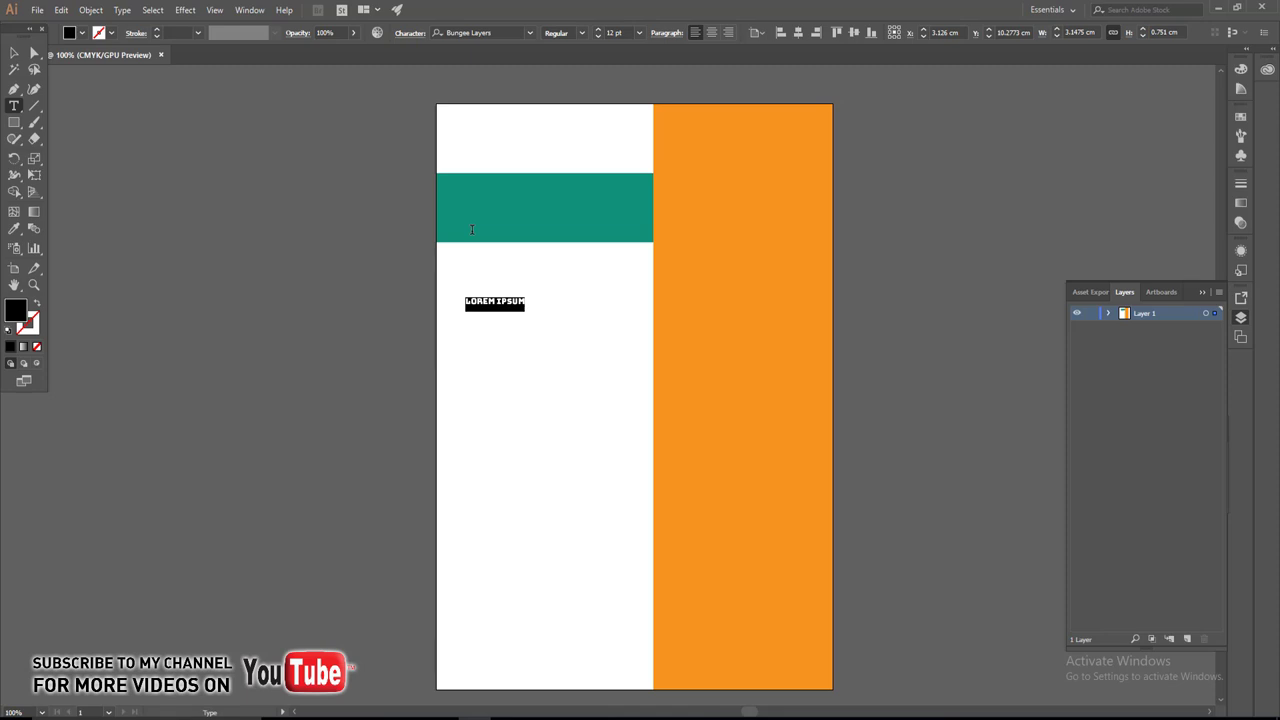
Retype the text as COFFEE and MENU on two lines and enlarge it.
text(c)
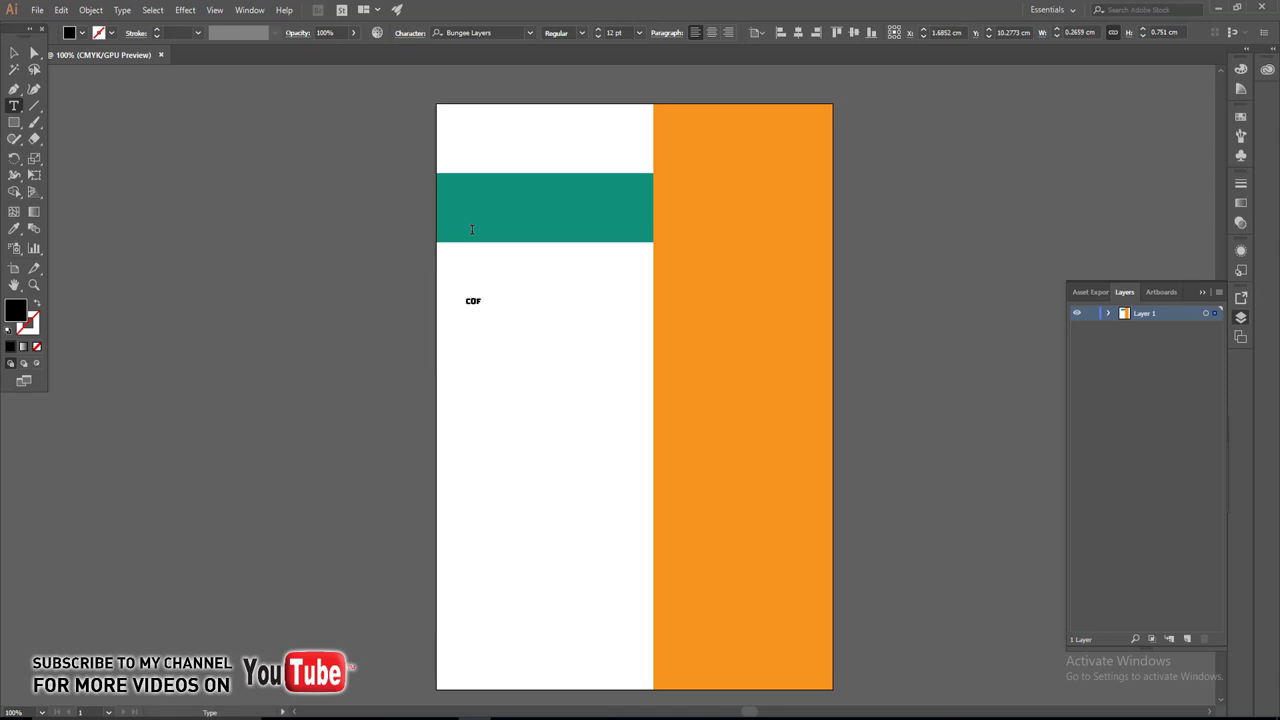
key(Return)
key(Escape)
drag(499, 321, 564, 373)
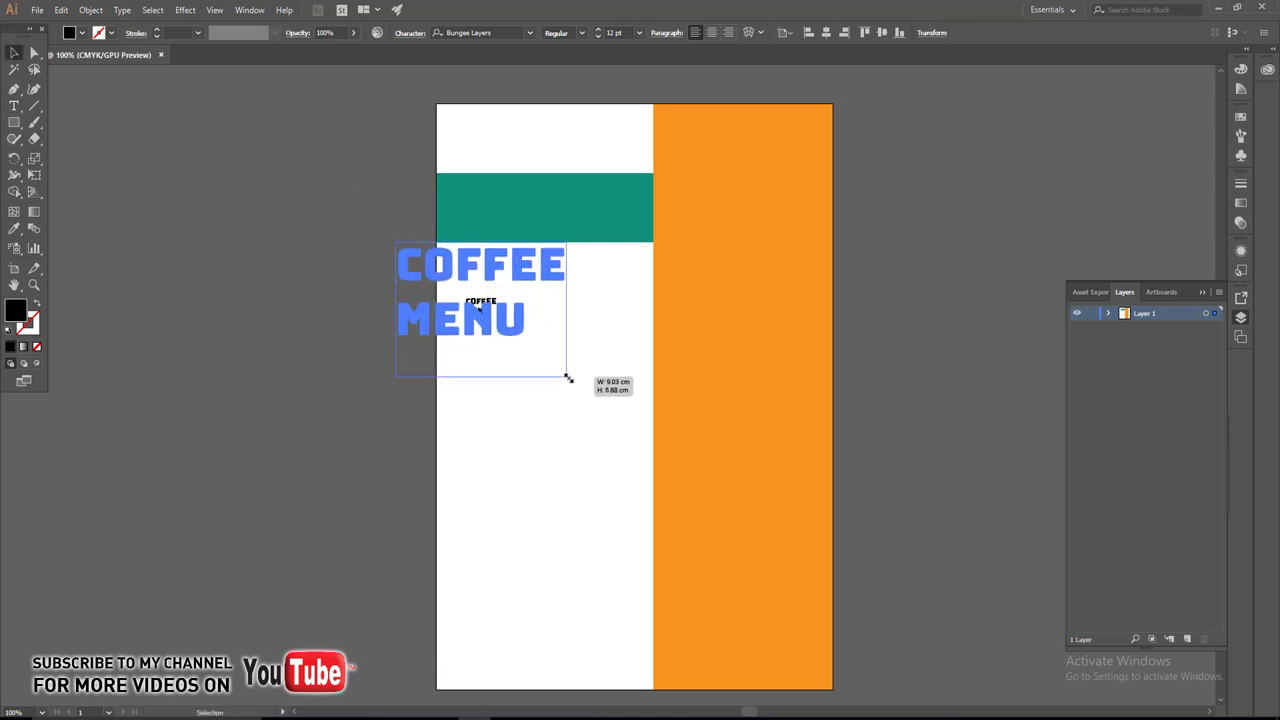
Move and shrink the title to fit inside the teal band.
drag(507, 320, 556, 278)
key(ctrl+equal)
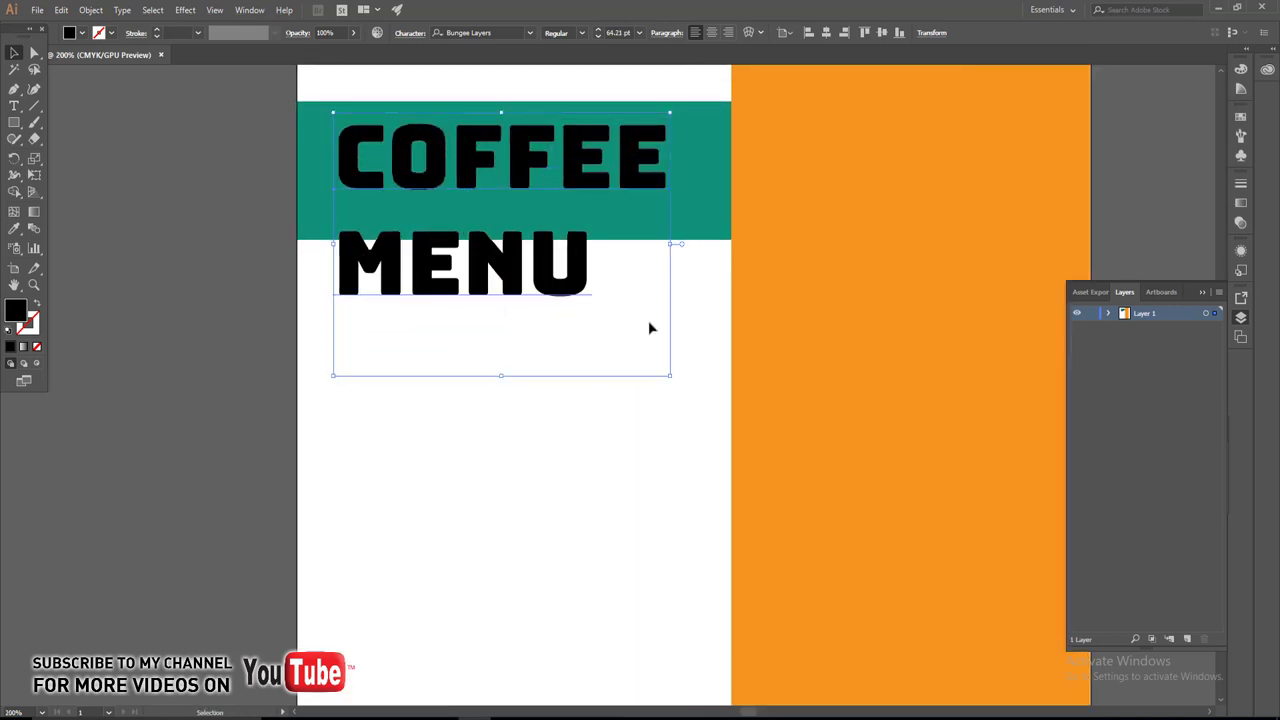
drag(674, 378, 498, 240)
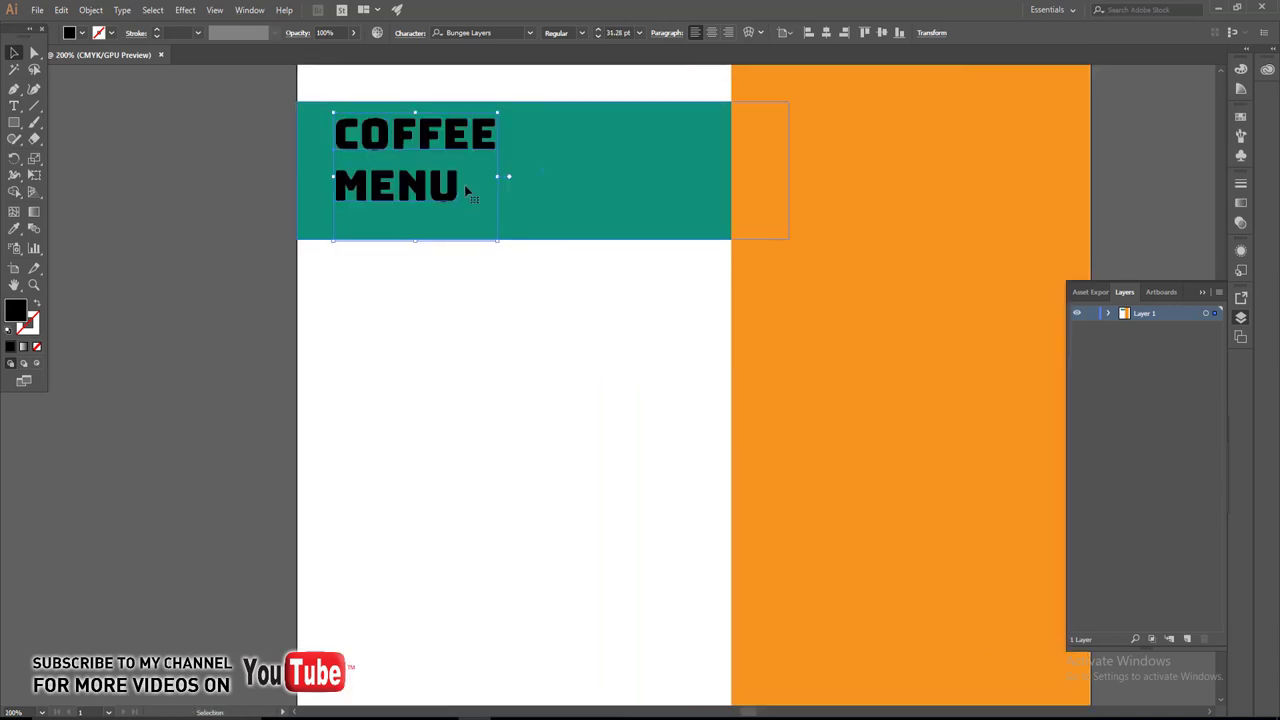
drag(454, 143, 552, 143)
Split MENU into its own text object placed directly under COFFEE.
key(t)
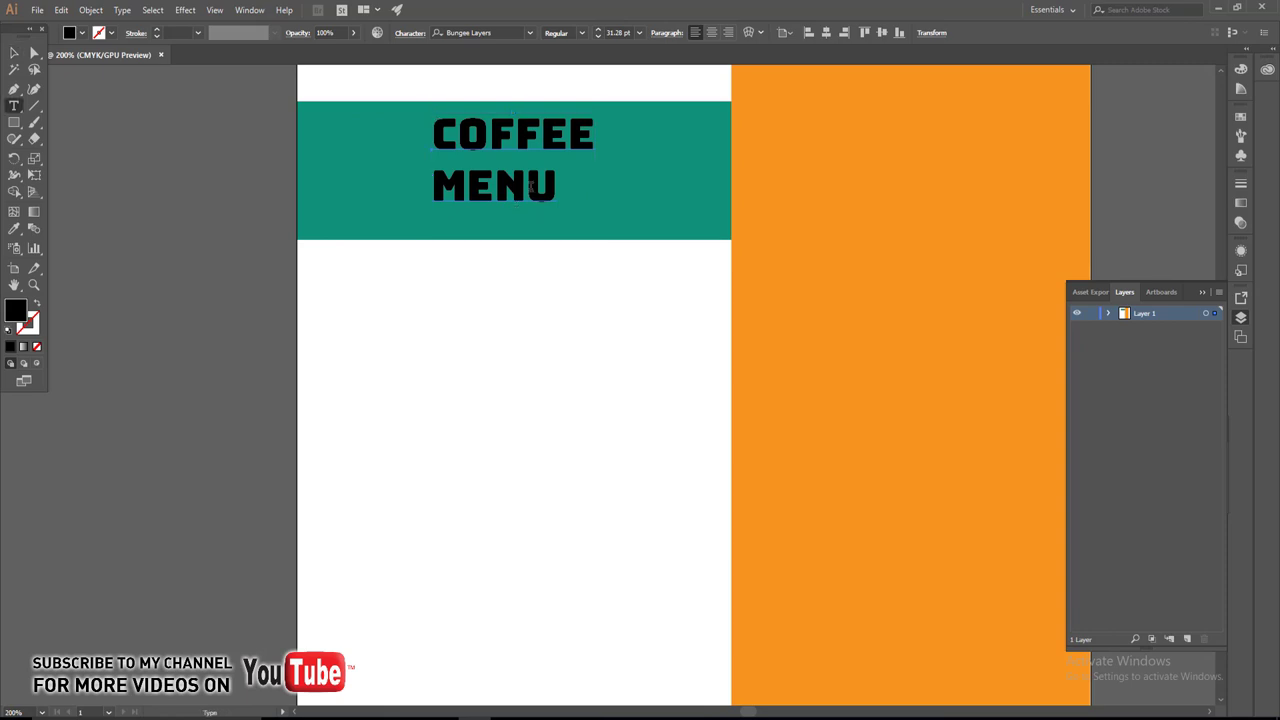
double_click(509, 178)
key(BackSpace)
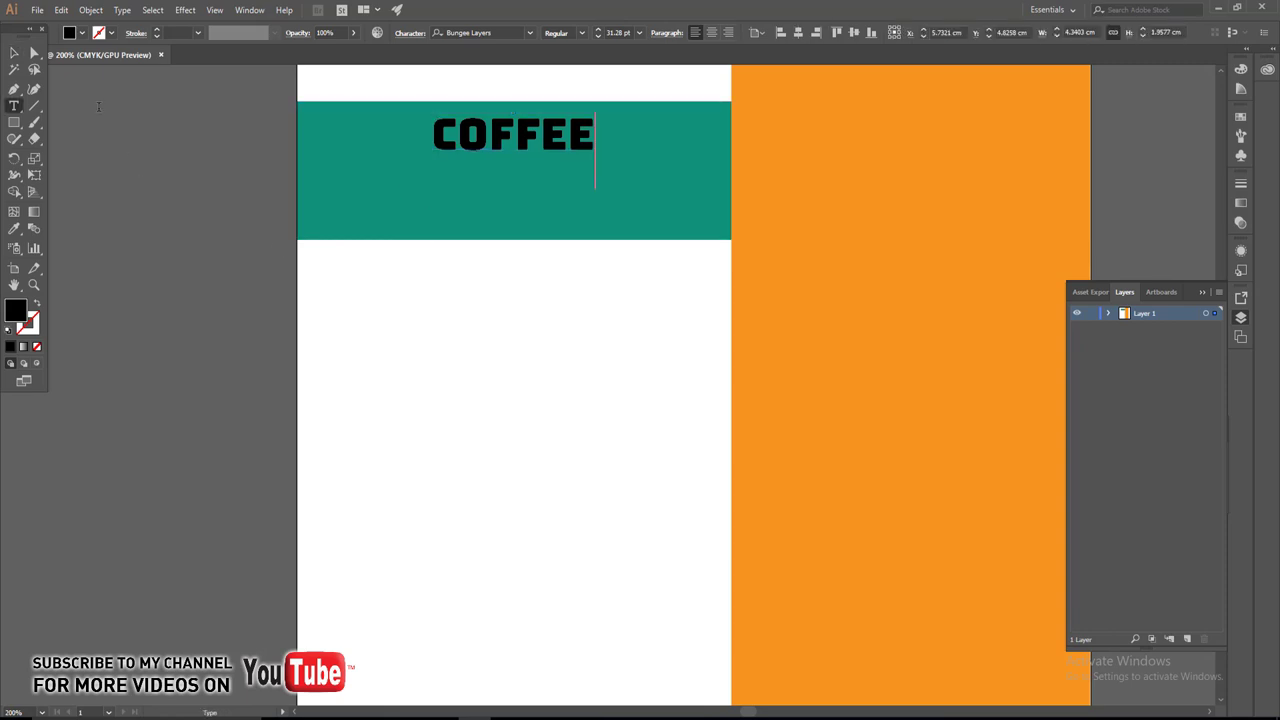
key(Escape)
mouse_move(530, 135)
mouse_down()
mouse_move(527, 215)
mouse_move(527, 195)
mouse_up()
key(t)
double_click(527, 193)
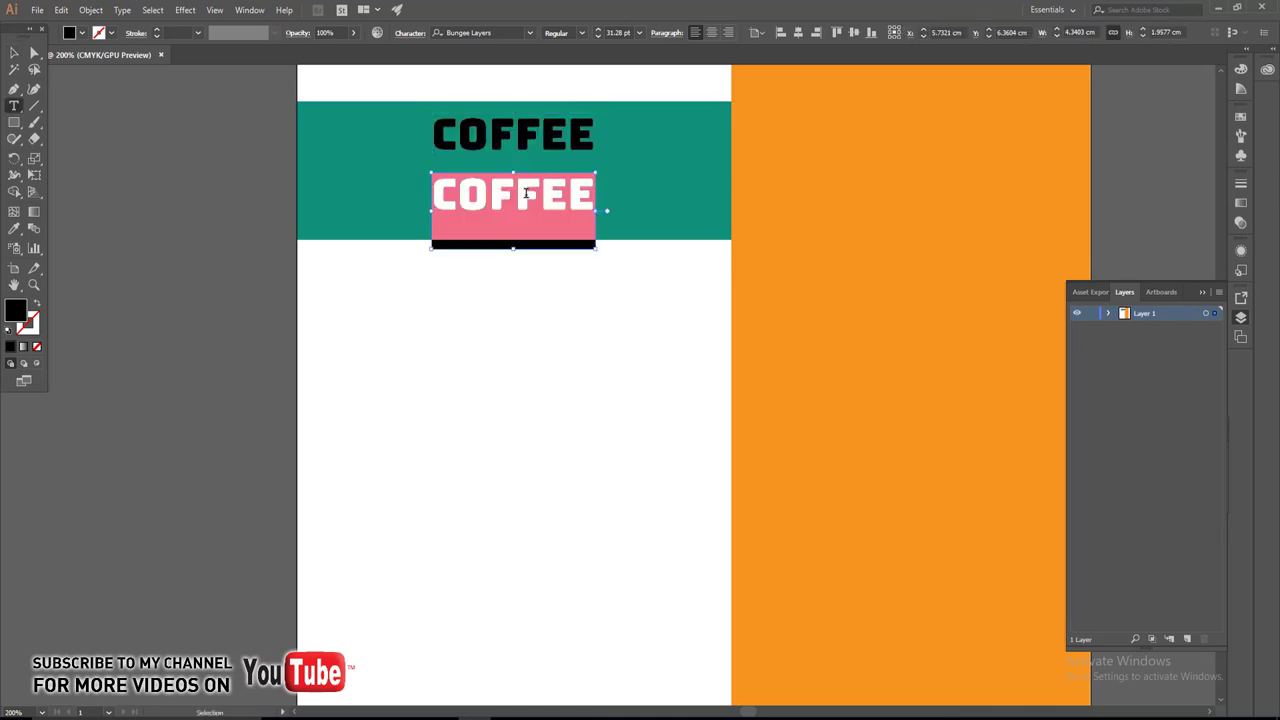
text(MENU)
key(Escape)
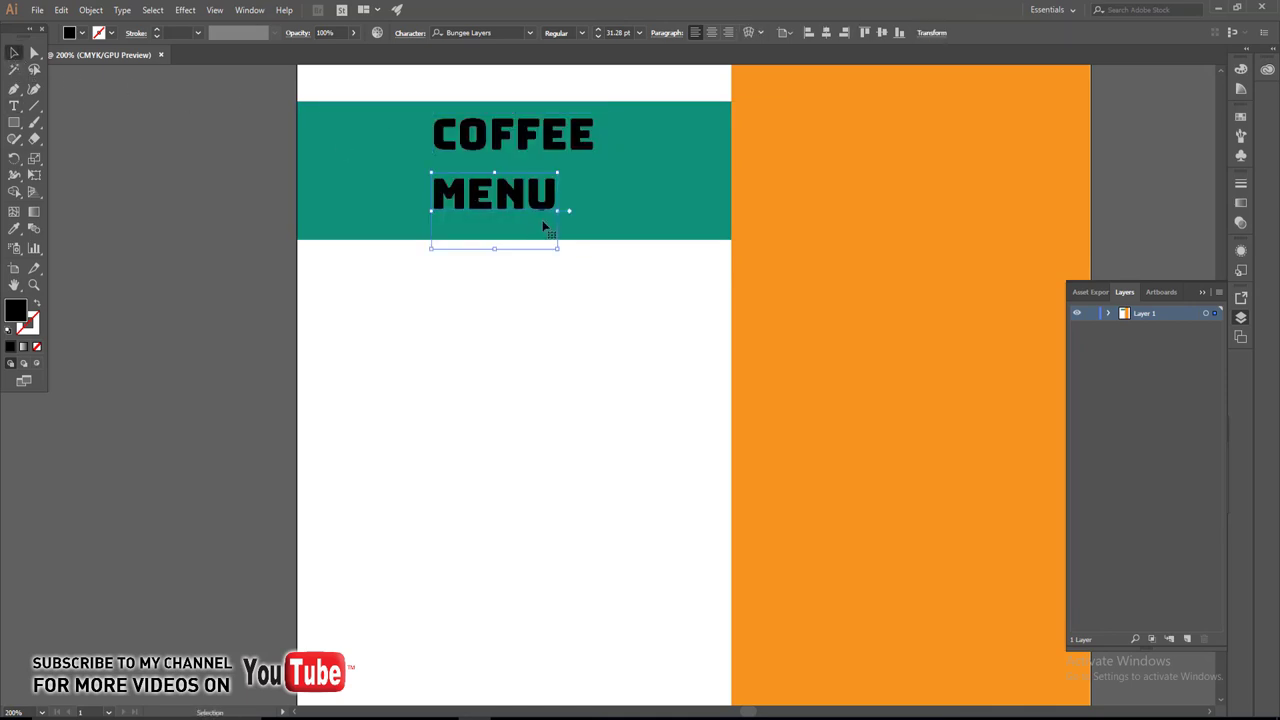
mouse_move(545, 227)
mouse_down()
mouse_move(545, 204)
mouse_move(600, 251)
mouse_up()
Make COFFEE and MENU white and nudge the title down within the band.
shift+click(543, 133)
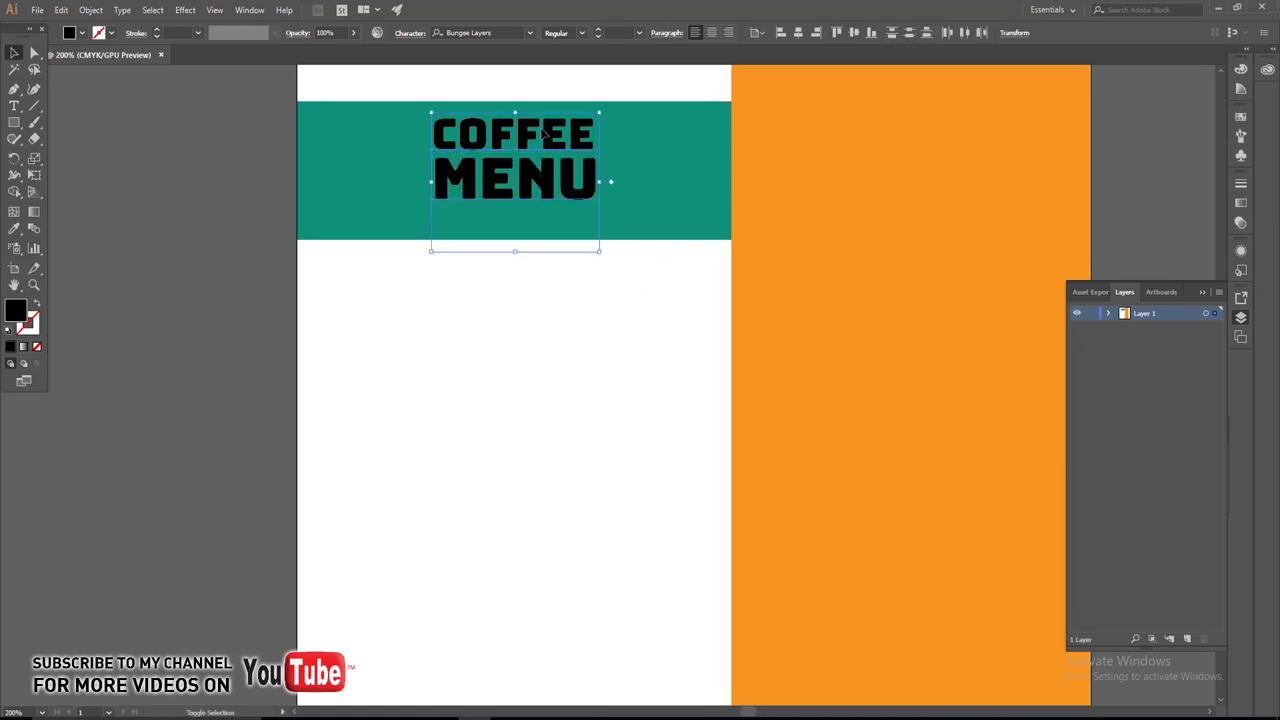
click(70, 34)
click(28, 57)
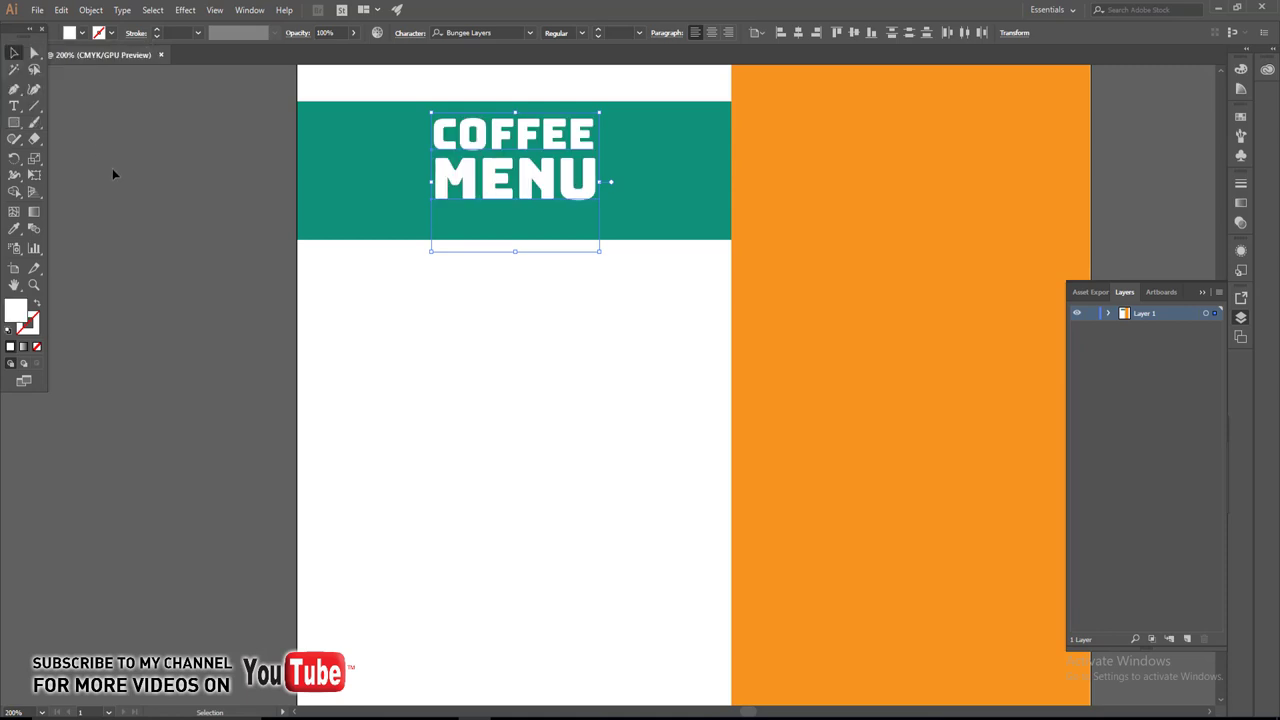
scroll(343, 220, up, 2)
scroll(343, 220, right, 1)
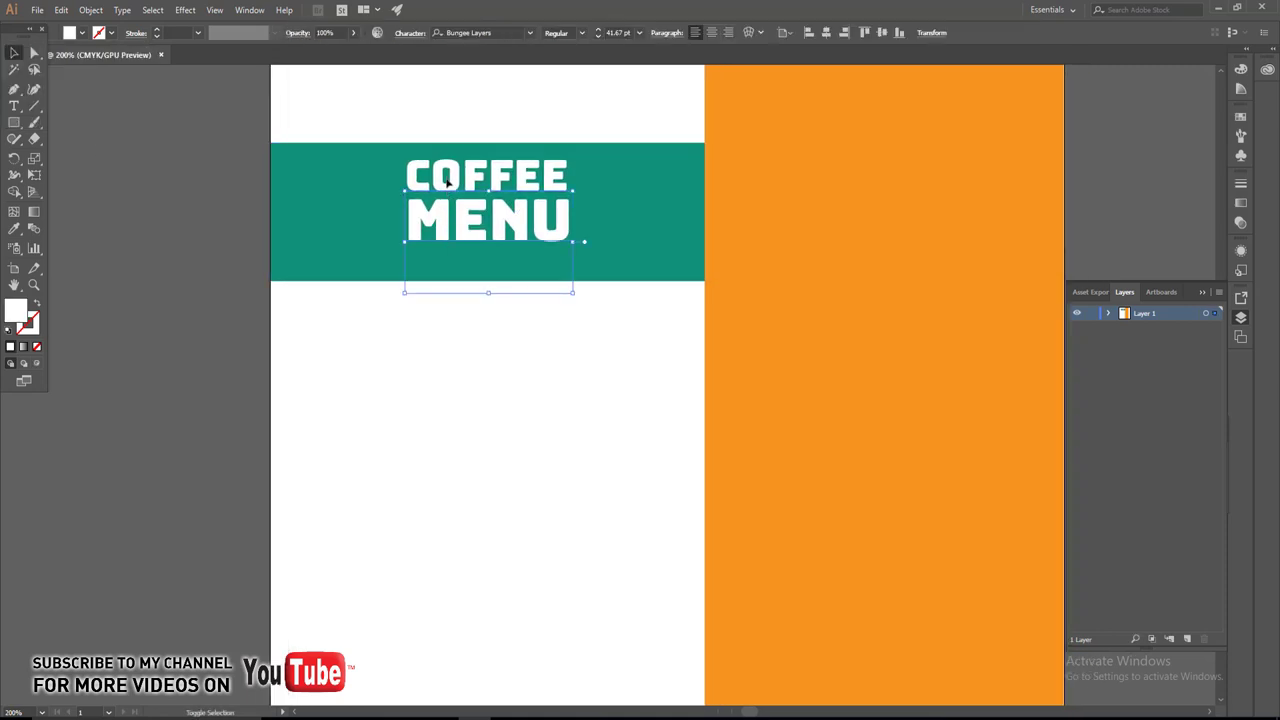
drag(445, 188, 368, 321)
click(466, 380)
scroll(468, 360, down, 1)
scroll(468, 360, left, 1)
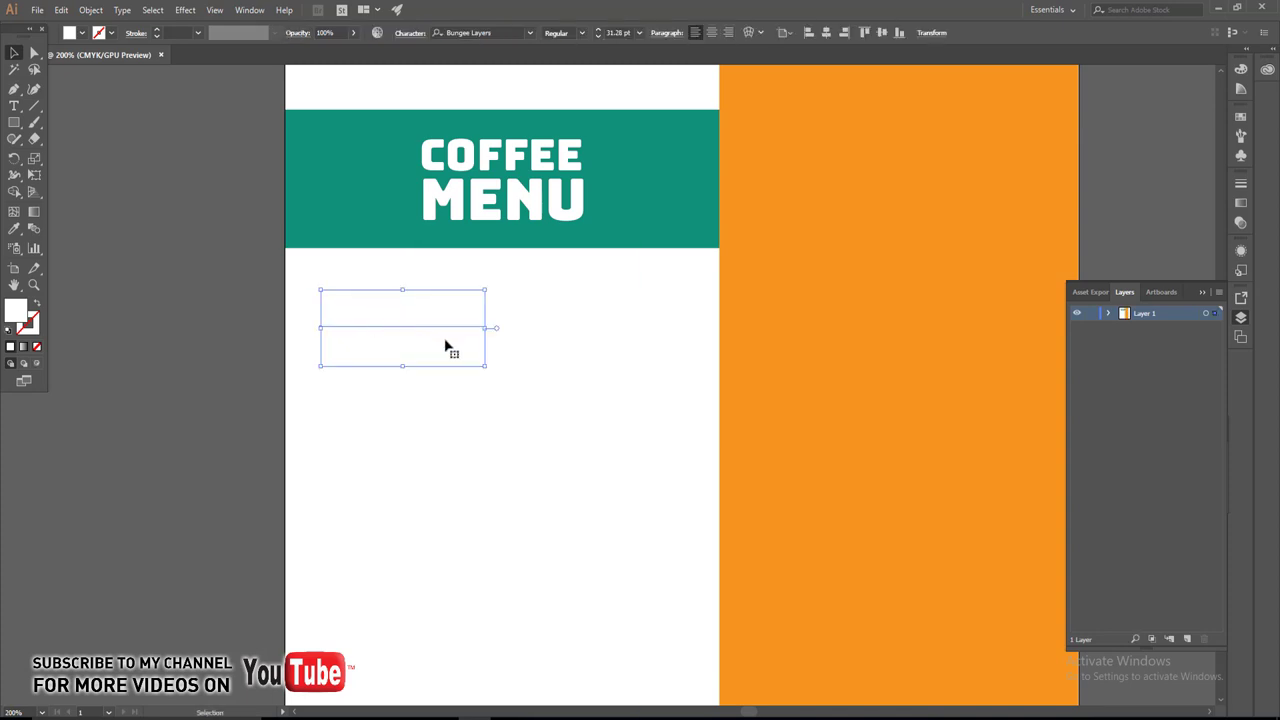
Colour the copied text orange with the eyedropper and make it read COFFEE MENU.
click(14, 229)
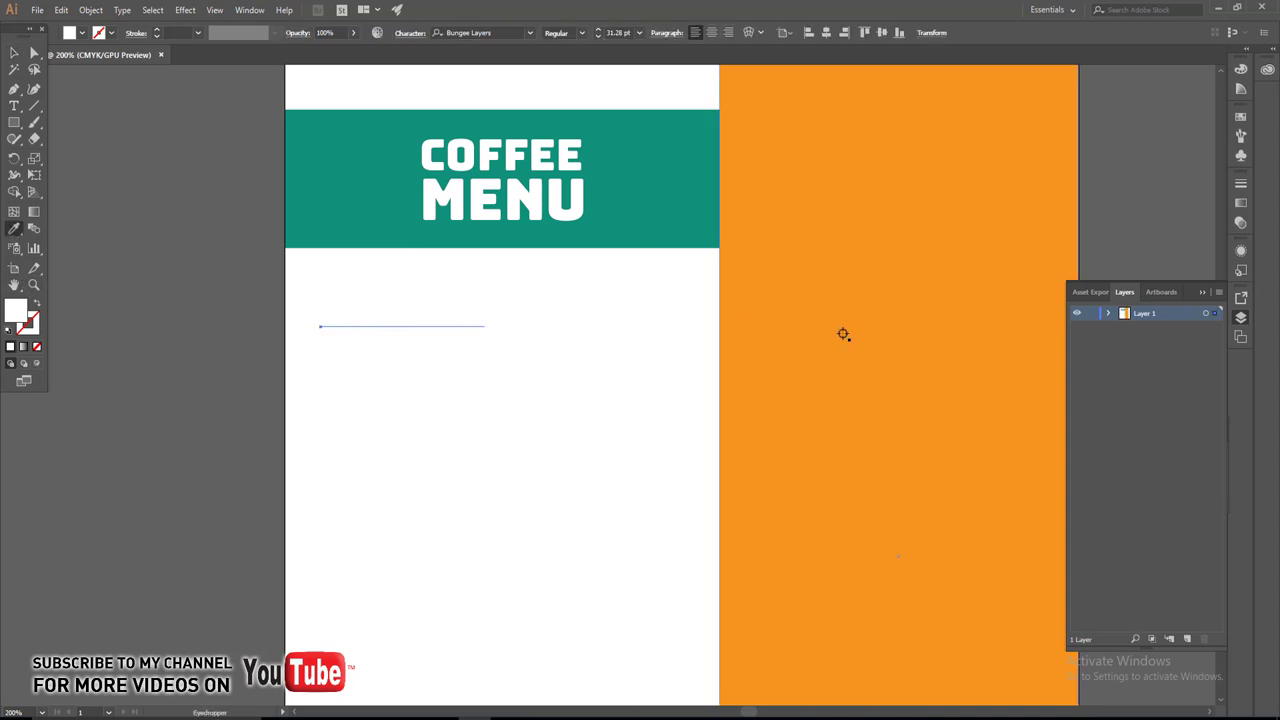
click(843, 334)
key(t)
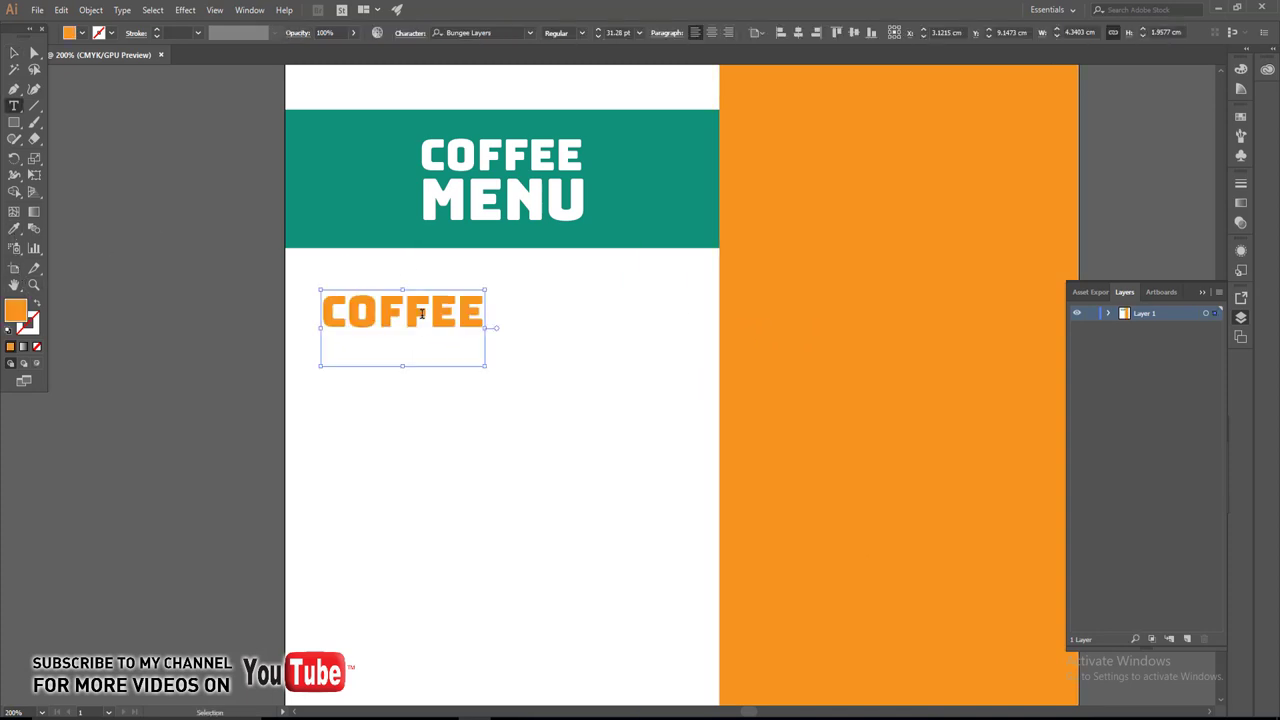
double_click(424, 326)
click(433, 312)
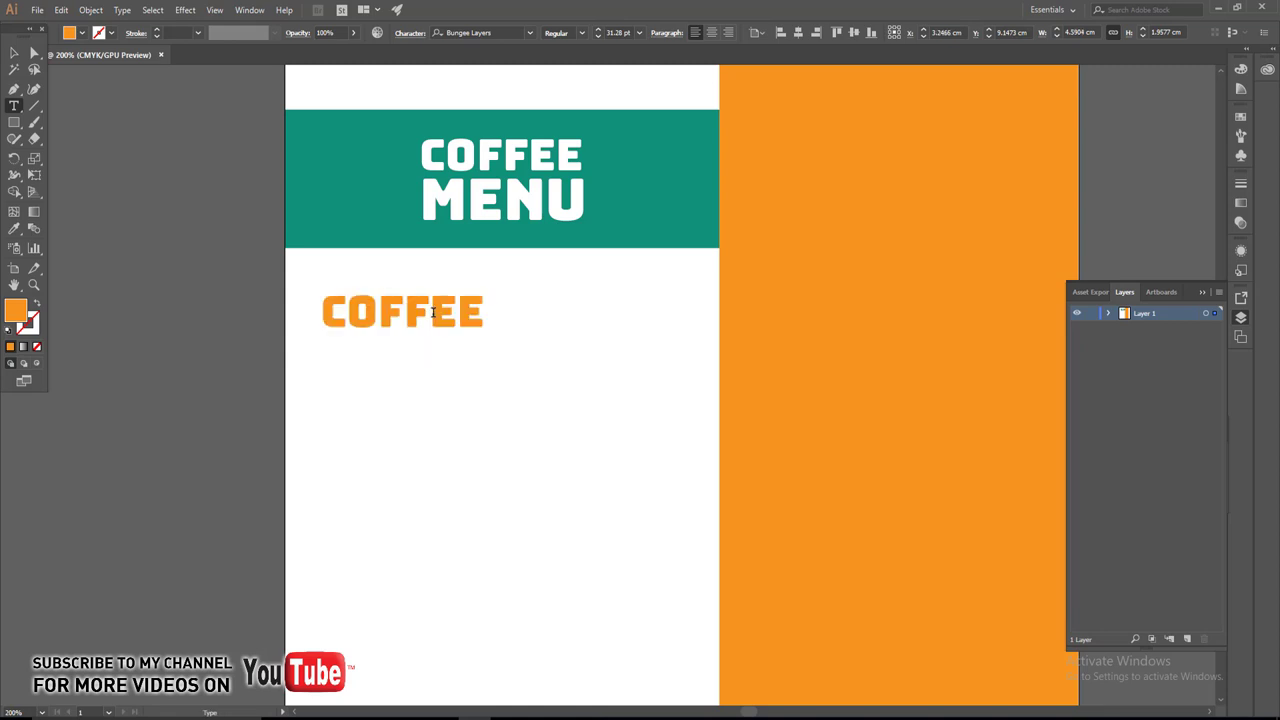
text( MENU)
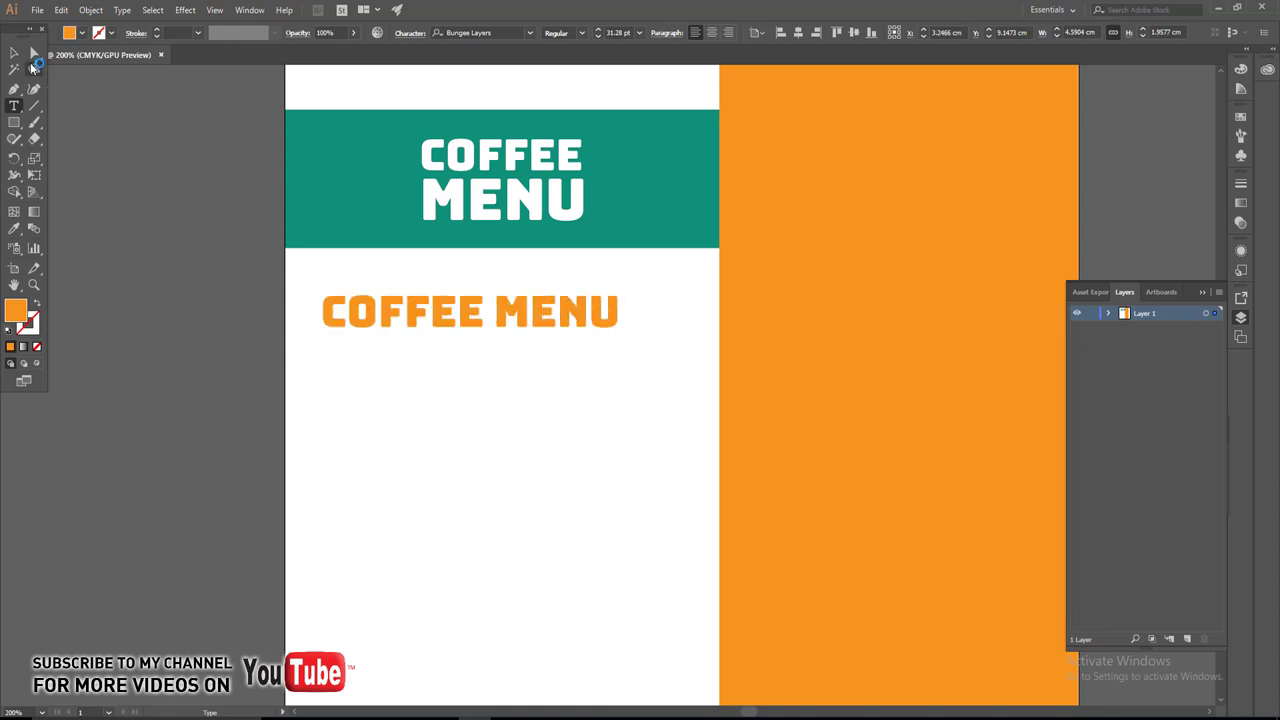
Shrink the COFFEE MENU heading to a small size and drop a copy below it.
click(14, 52)
drag(620, 368, 453, 350)
click(453, 350)
drag(417, 303, 408, 330)
double_click(400, 330)
key(ctrl+a)
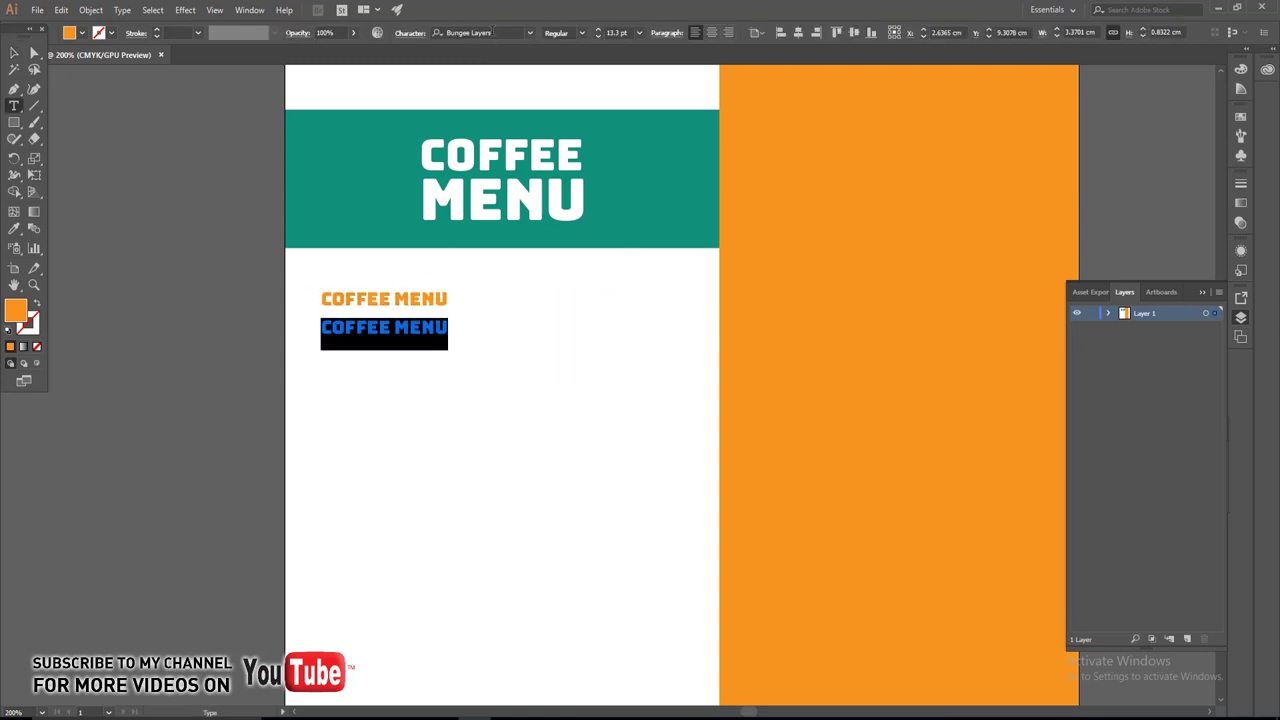
Set the copy in the Caveat font and move it further down the page.
click(491, 33)
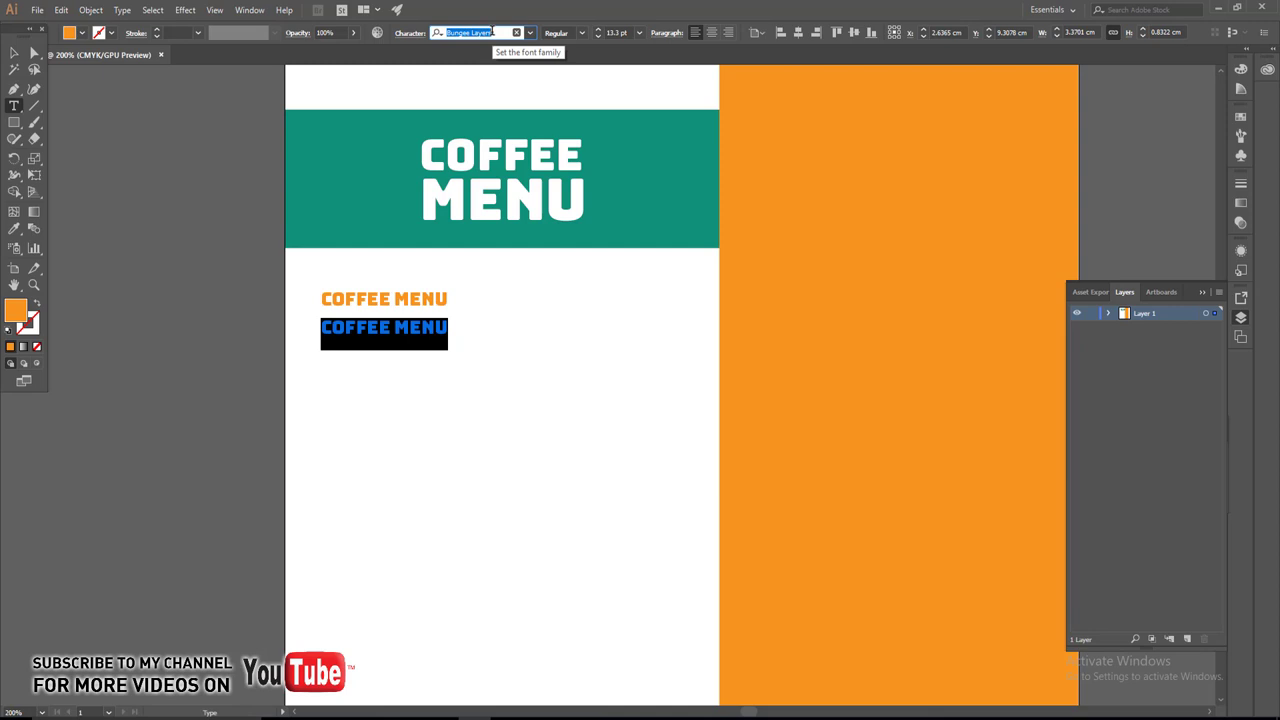
text(CA)
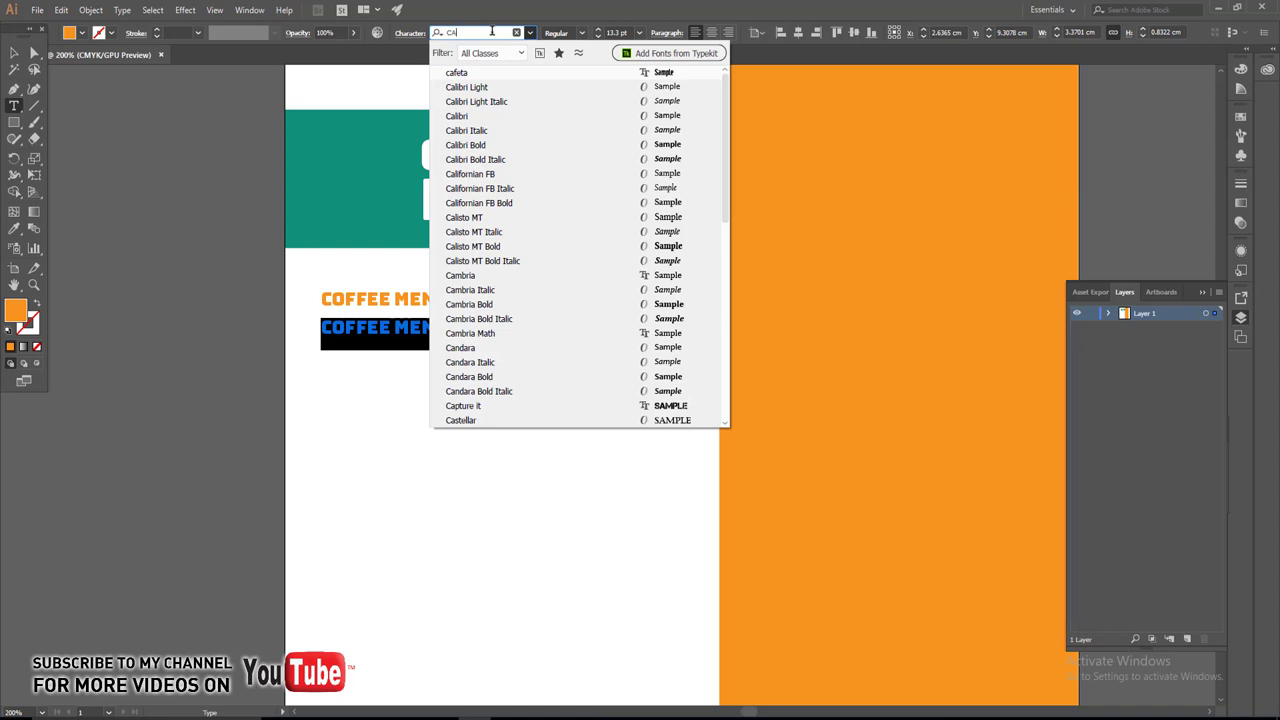
text(v)
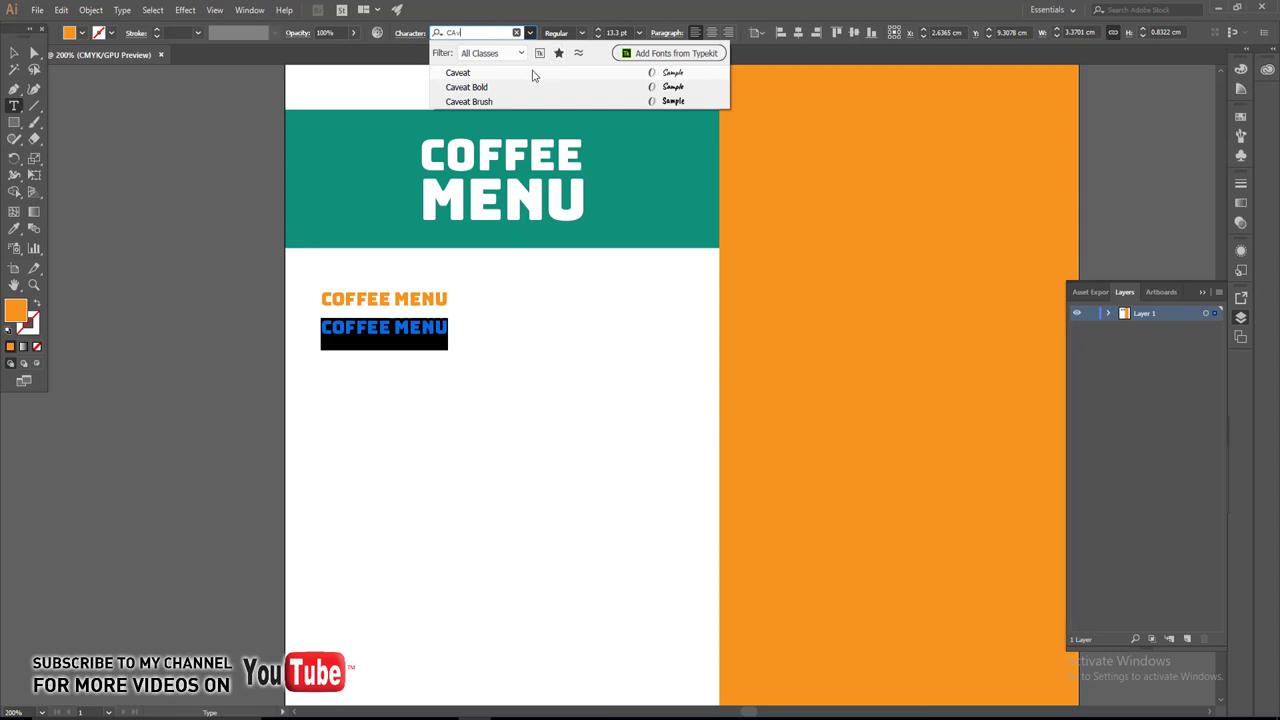
click(510, 74)
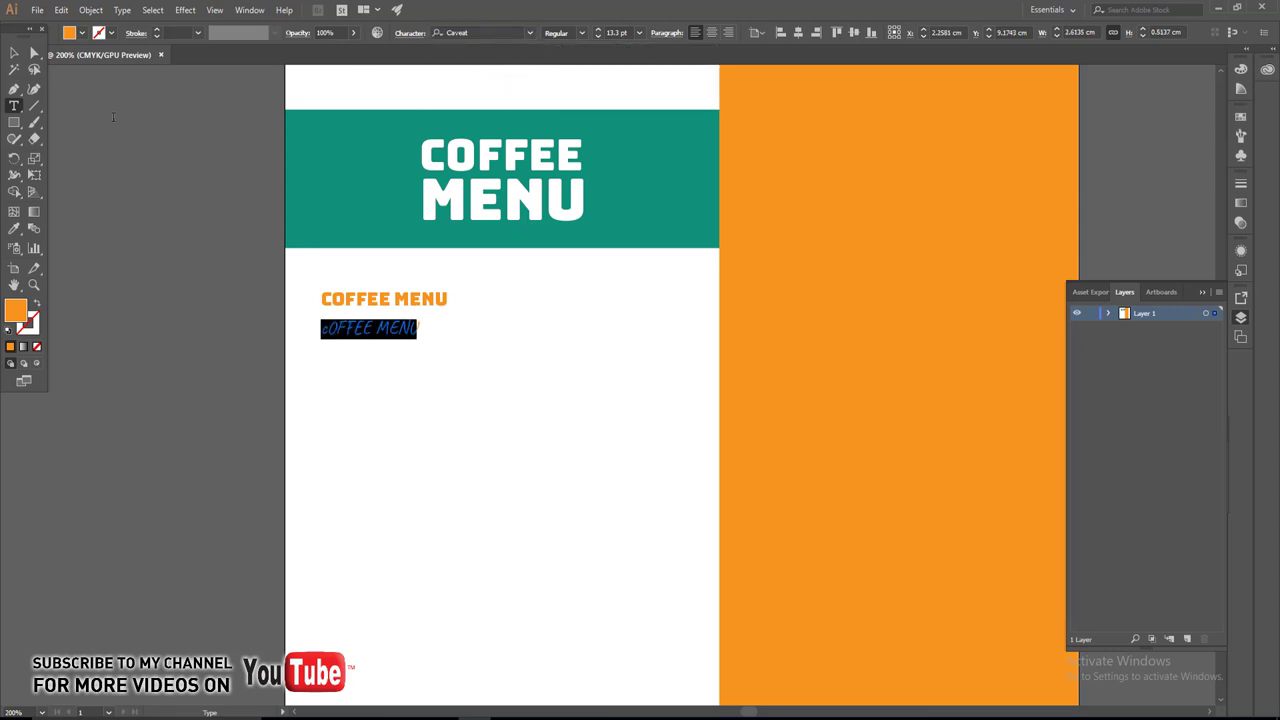
click(14, 53)
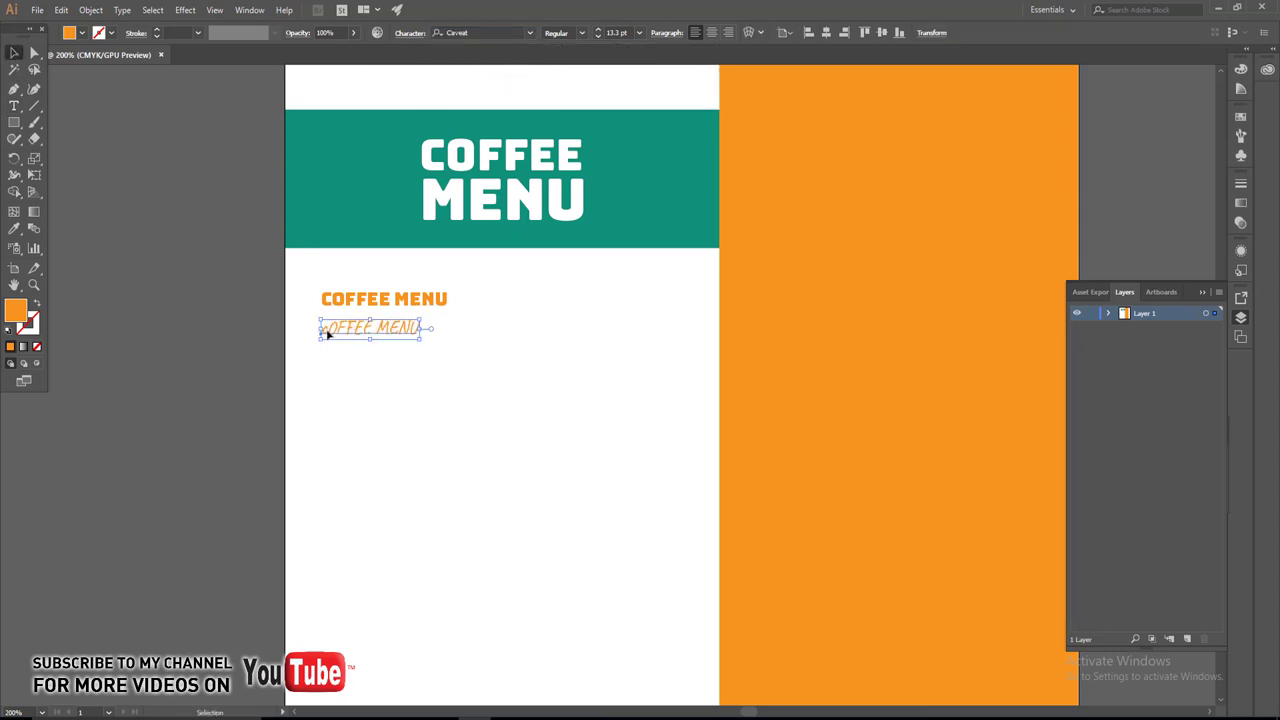
drag(327, 335, 327, 436)
click(14, 105)
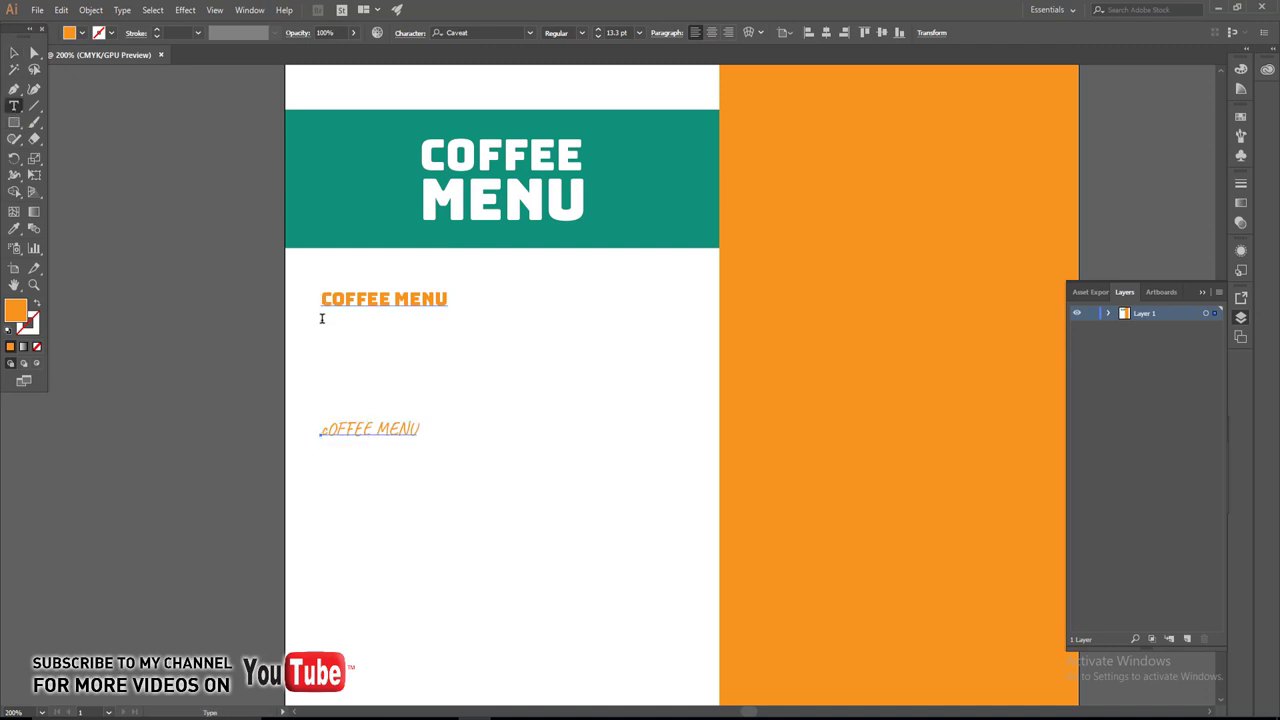
Add a lorem ipsum text area beneath the heading, sized to wrap in three lines.
drag(323, 329, 681, 412)
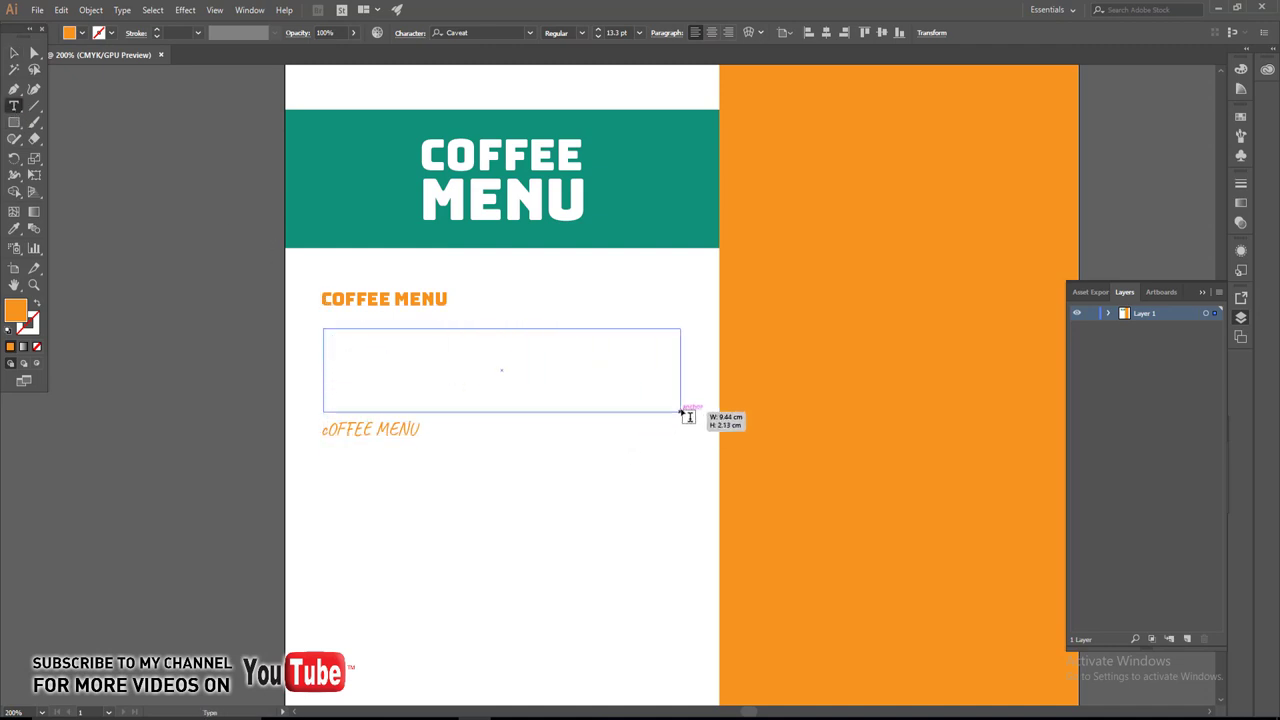
click(14, 53)
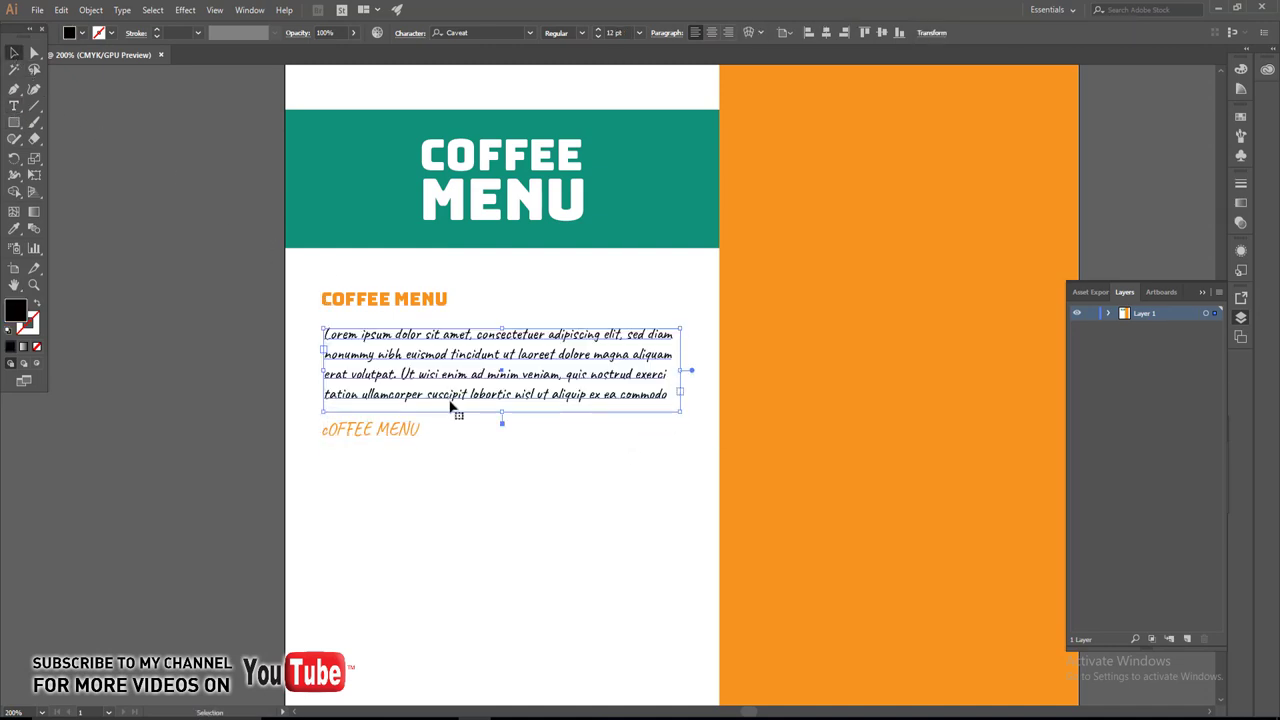
mouse_move(686, 412)
mouse_down()
mouse_move(632, 376)
mouse_move(632, 362)
mouse_up()
mouse_move(534, 362)
mouse_down()
mouse_move(533, 350)
mouse_move(478, 381)
mouse_up()
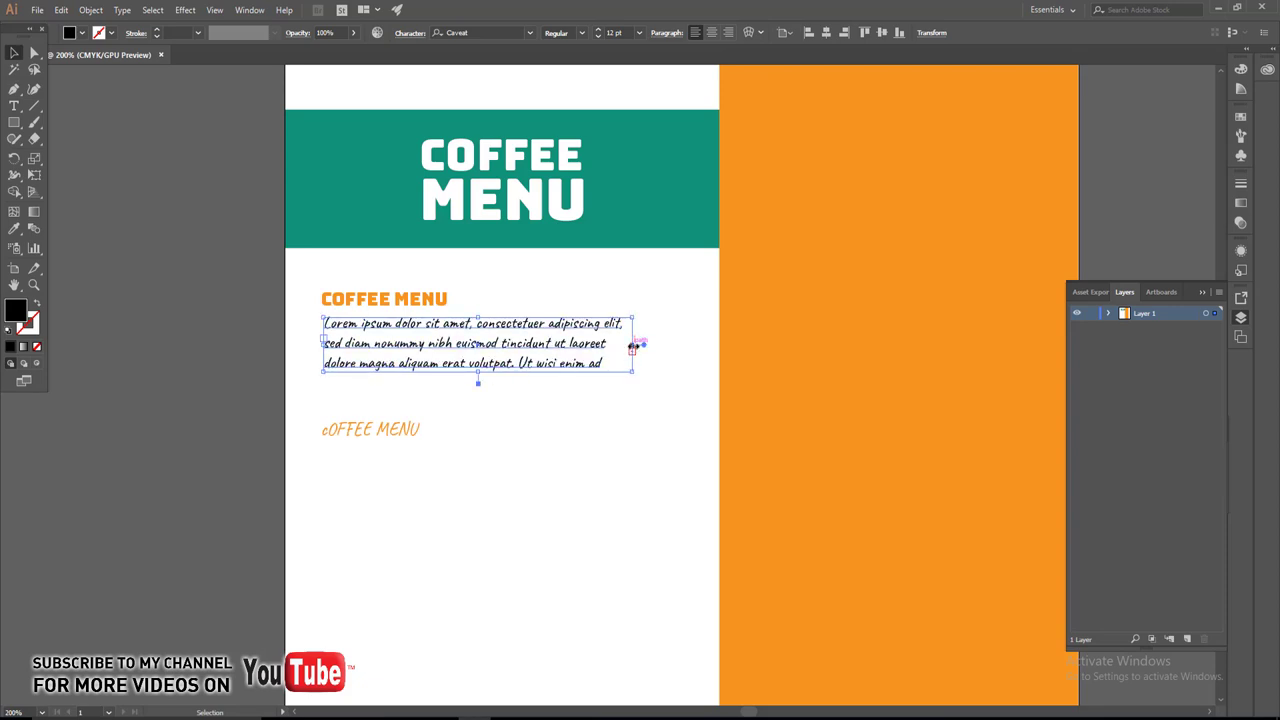
drag(632, 345, 679, 346)
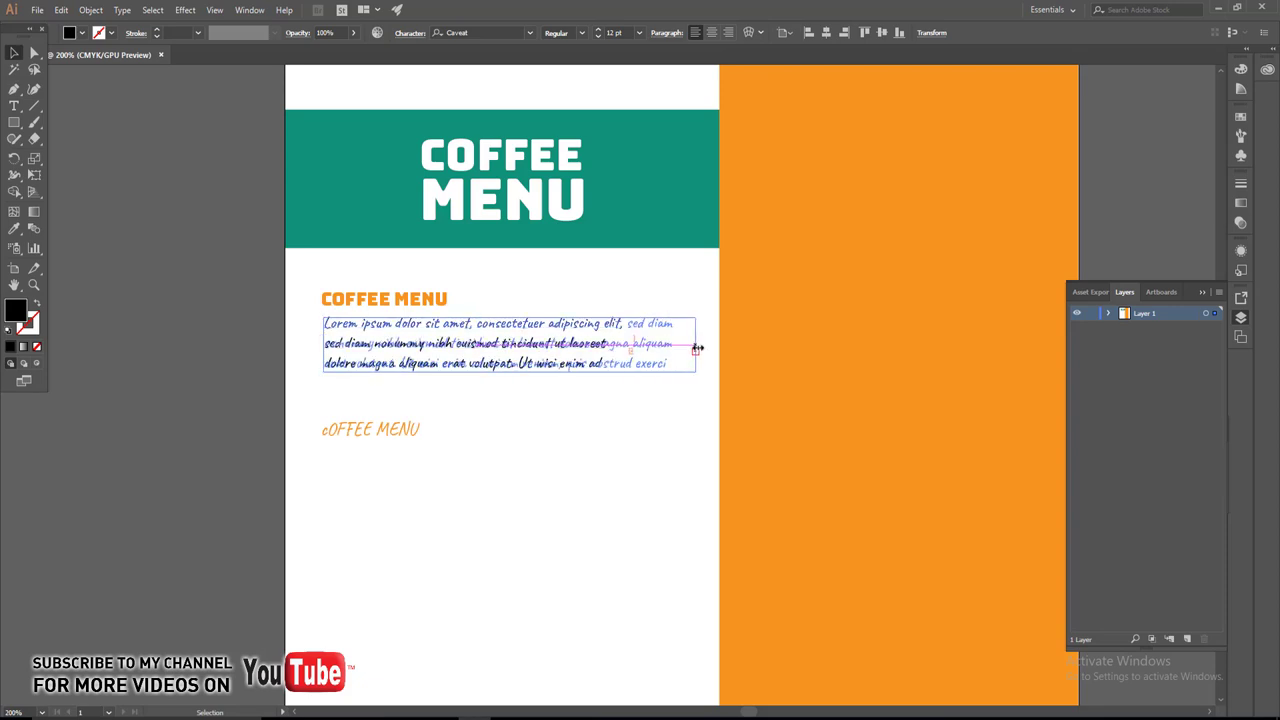
Delete the Caveat COFFEE MENU copy.
click(656, 412)
click(384, 432)
key(Delete)
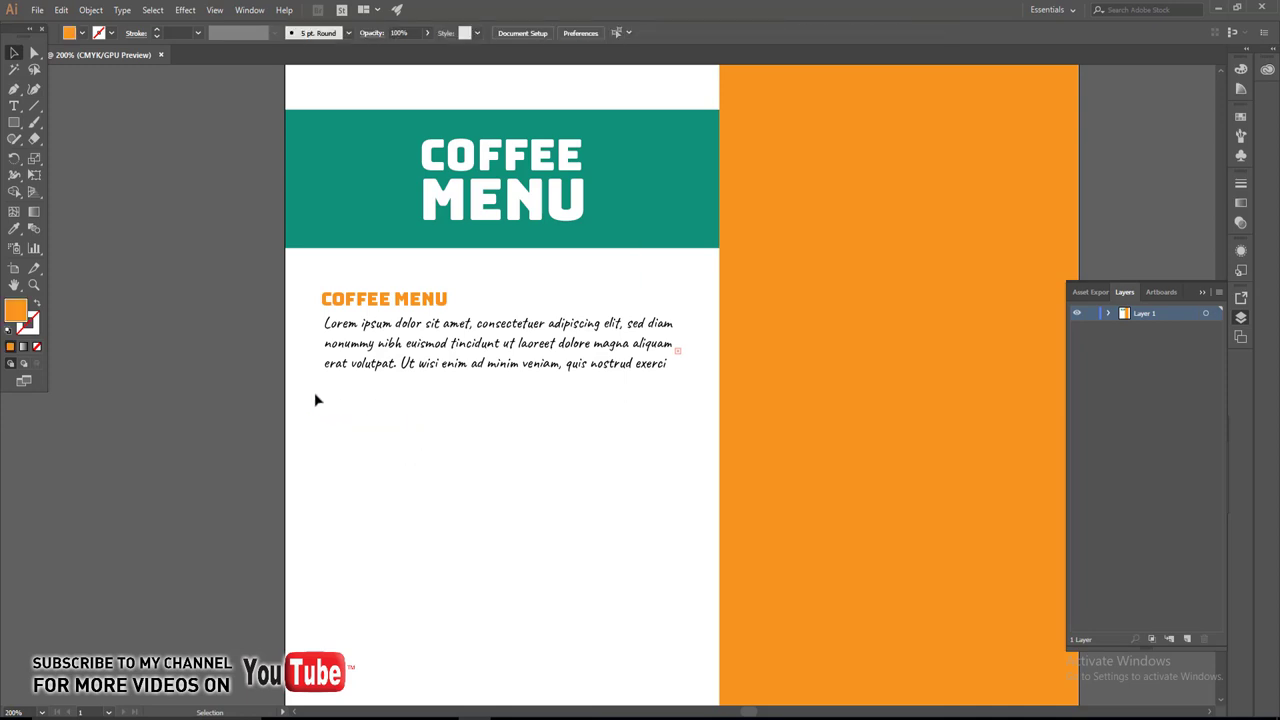
Duplicate the heading below the paragraph and retype it as $5.00.
scroll(449, 437, down, 1)
drag(420, 283, 413, 369)
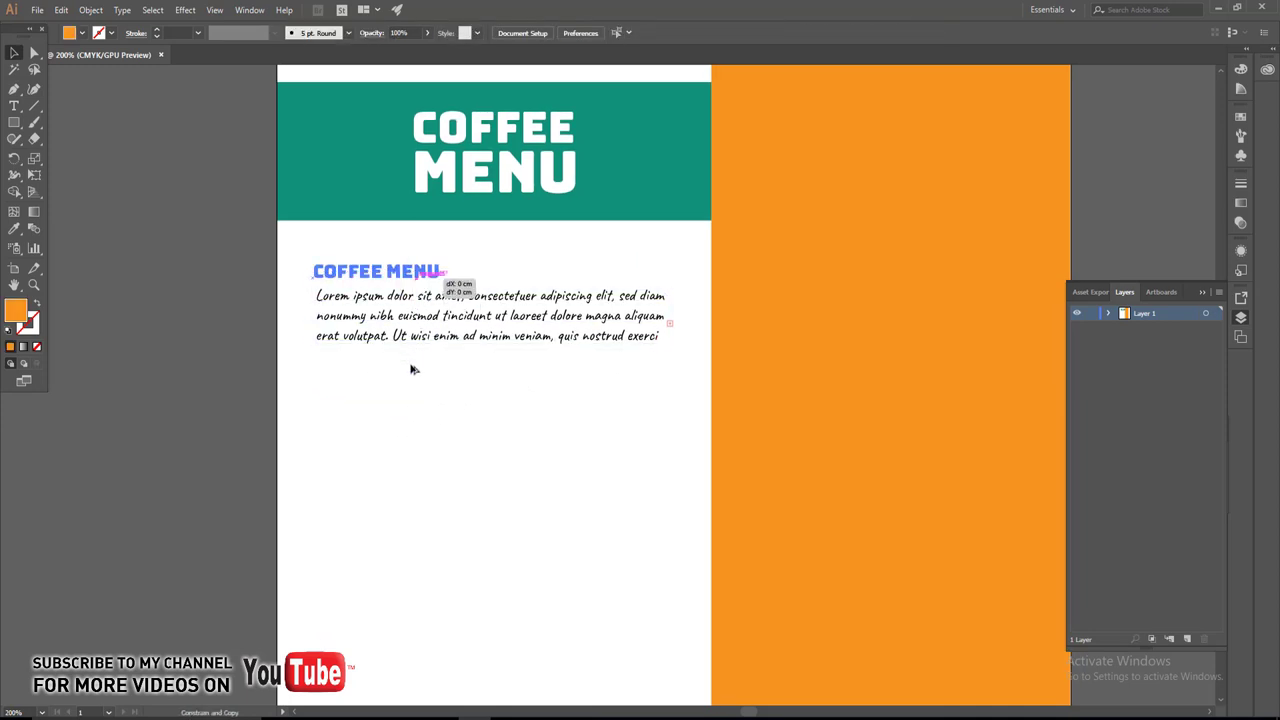
double_click(400, 369)
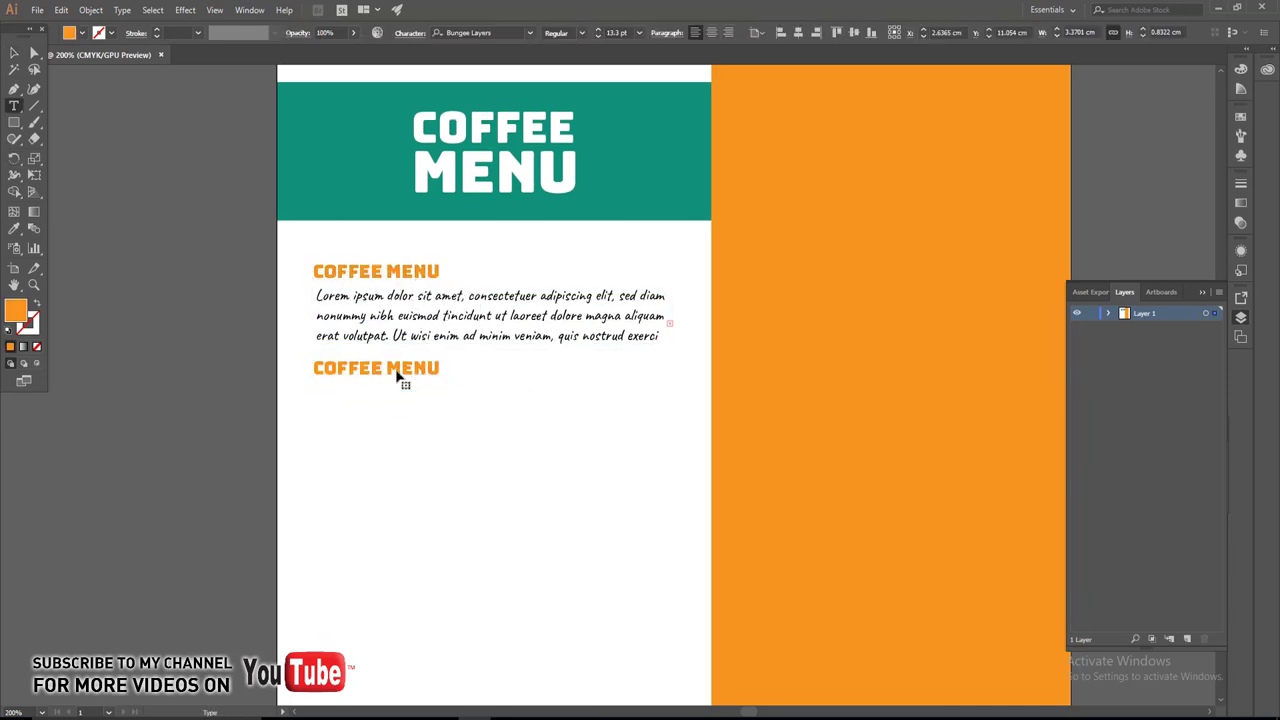
key(ctrl+a)
text($)
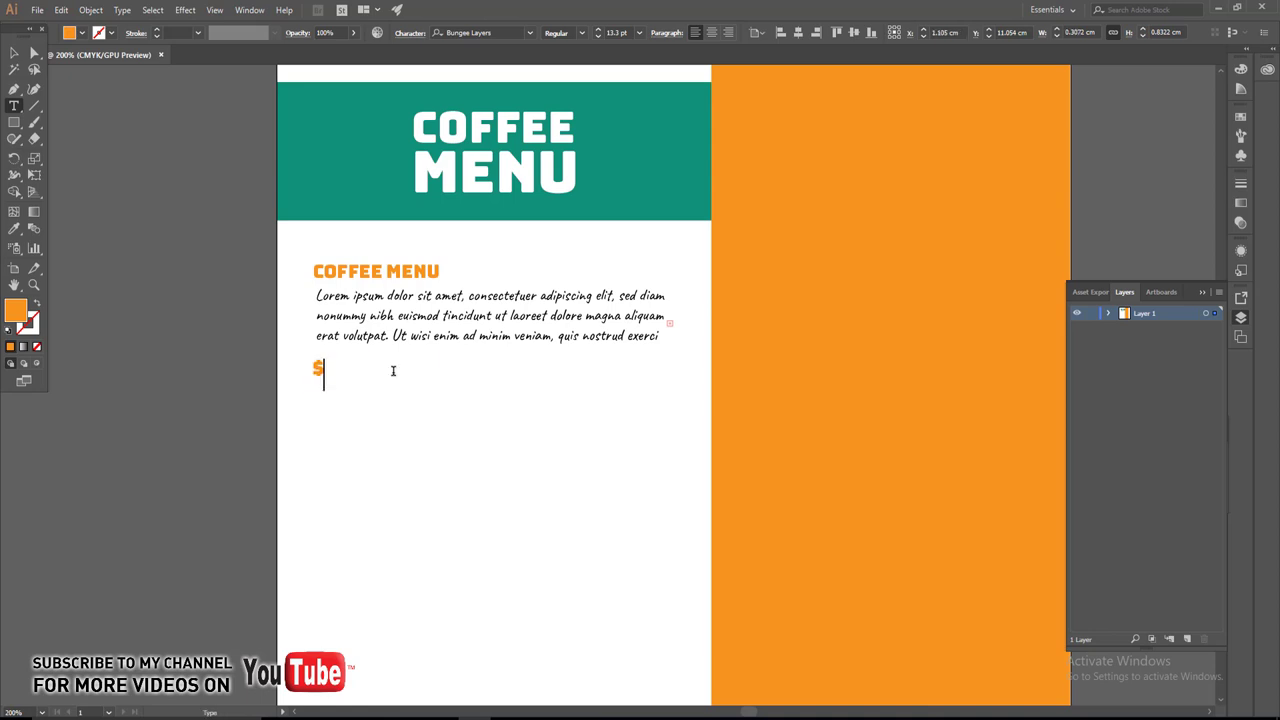
text(5.)
text(00)
click(15, 54)
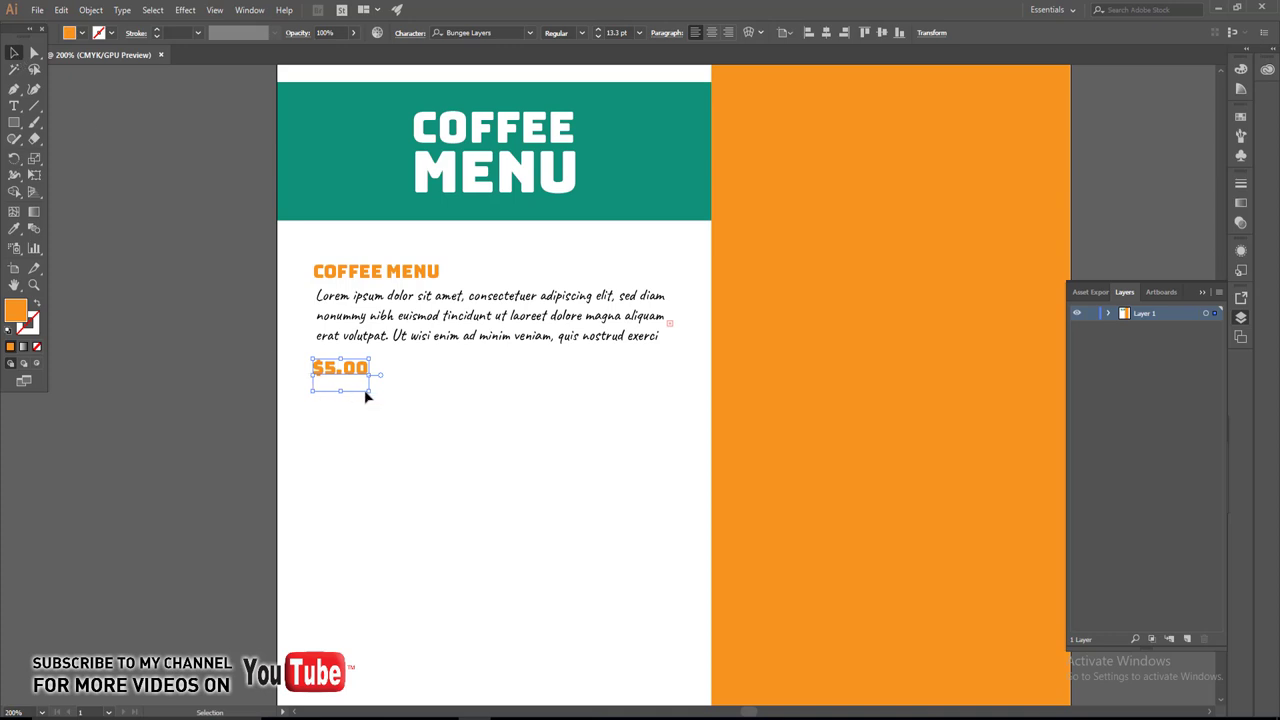
Enlarge the $5.00 price and the COFFEE MENU heading.
drag(365, 391, 377, 397)
click(414, 397)
click(440, 266)
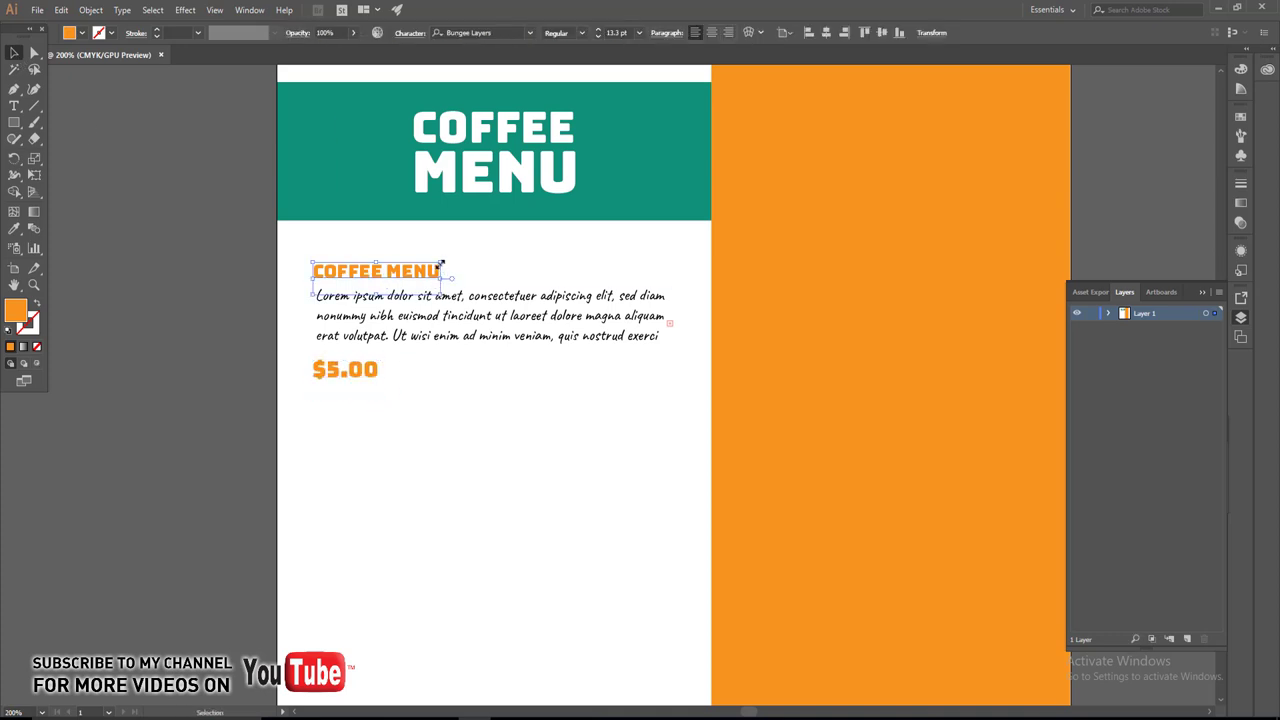
mouse_move(440, 266)
mouse_down()
mouse_move(466, 262)
mouse_move(424, 284)
mouse_up()
click(476, 432)
Left-align the heading, paragraph and price, then tidy the price position.
drag(394, 445, 340, 245)
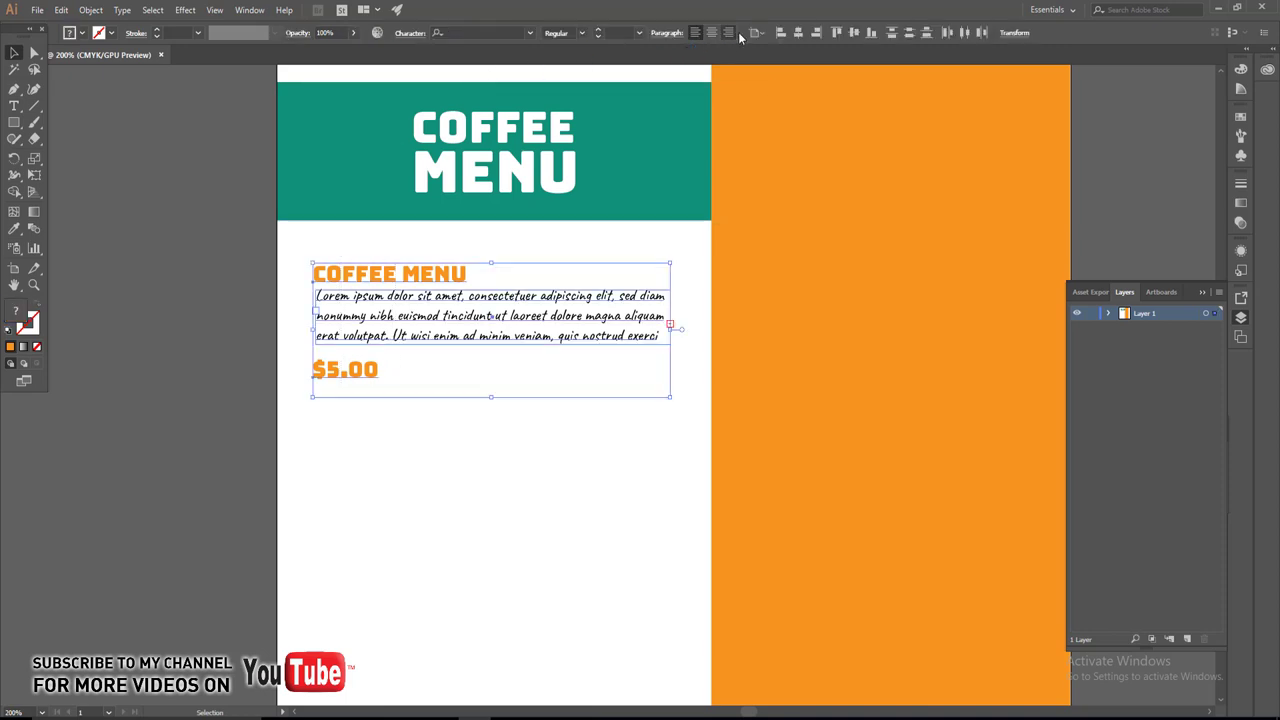
click(757, 32)
click(781, 32)
click(551, 433)
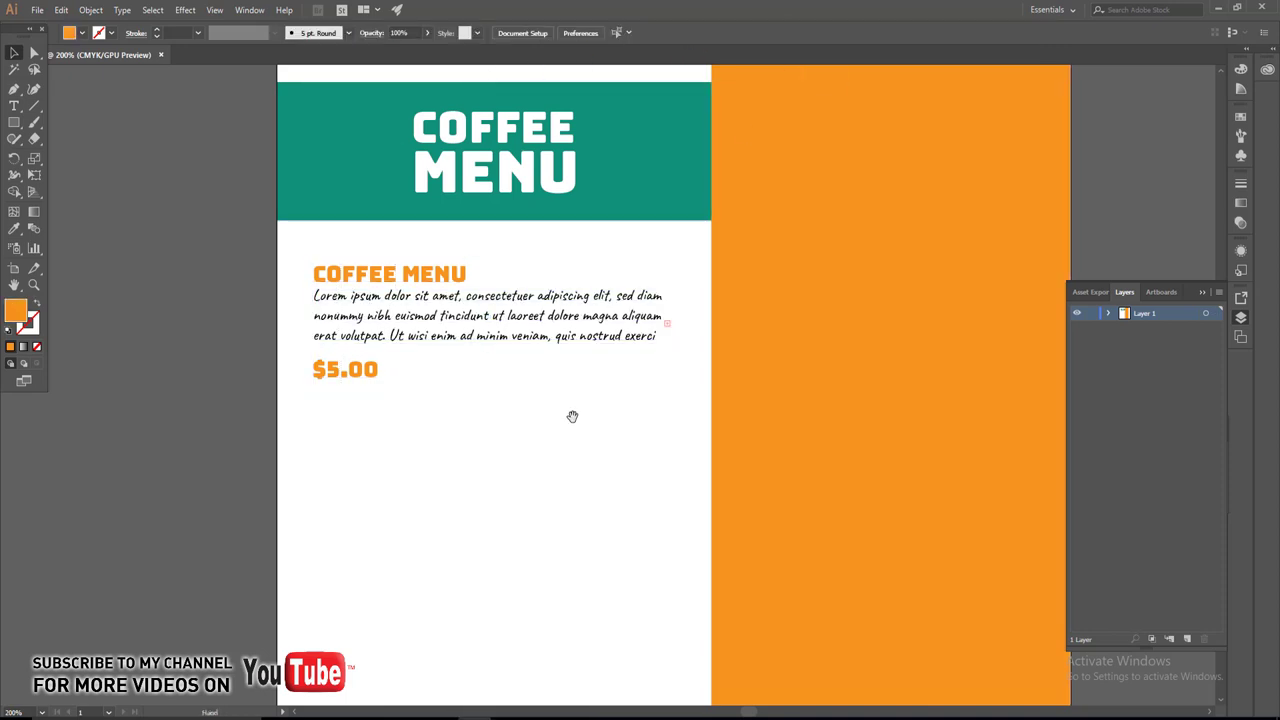
drag(572, 416, 556, 434)
drag(366, 403, 366, 395)
click(423, 440)
drag(540, 399, 428, 459)
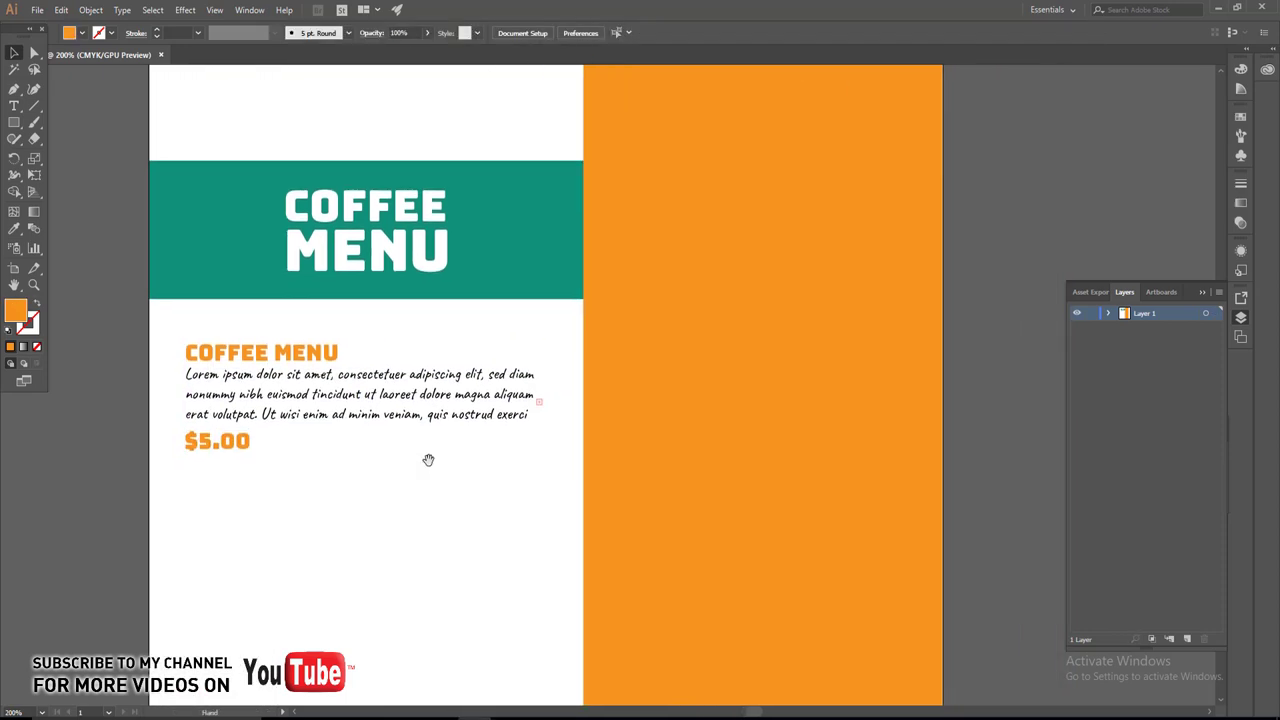
scroll(428, 459, down, 1)
click(14, 121)
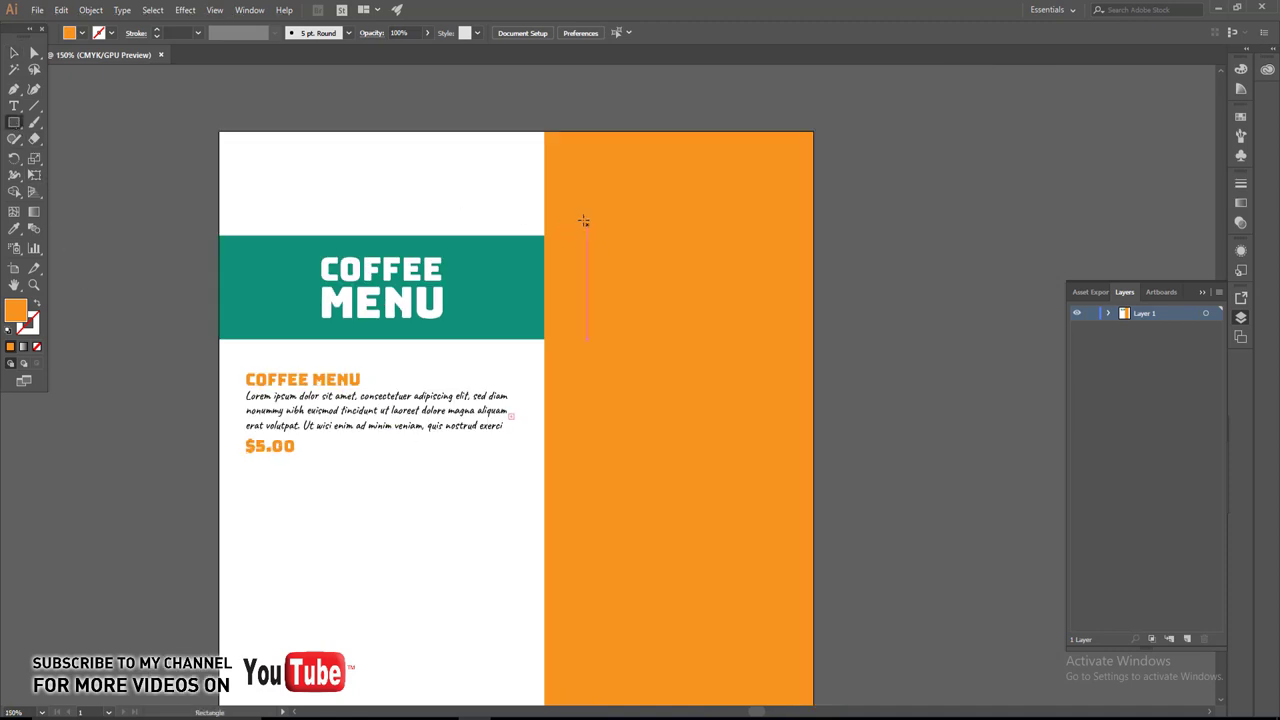
Draw an orange rectangle beside the page and round its corners to 1.06 cm.
drag(584, 220, 816, 380)
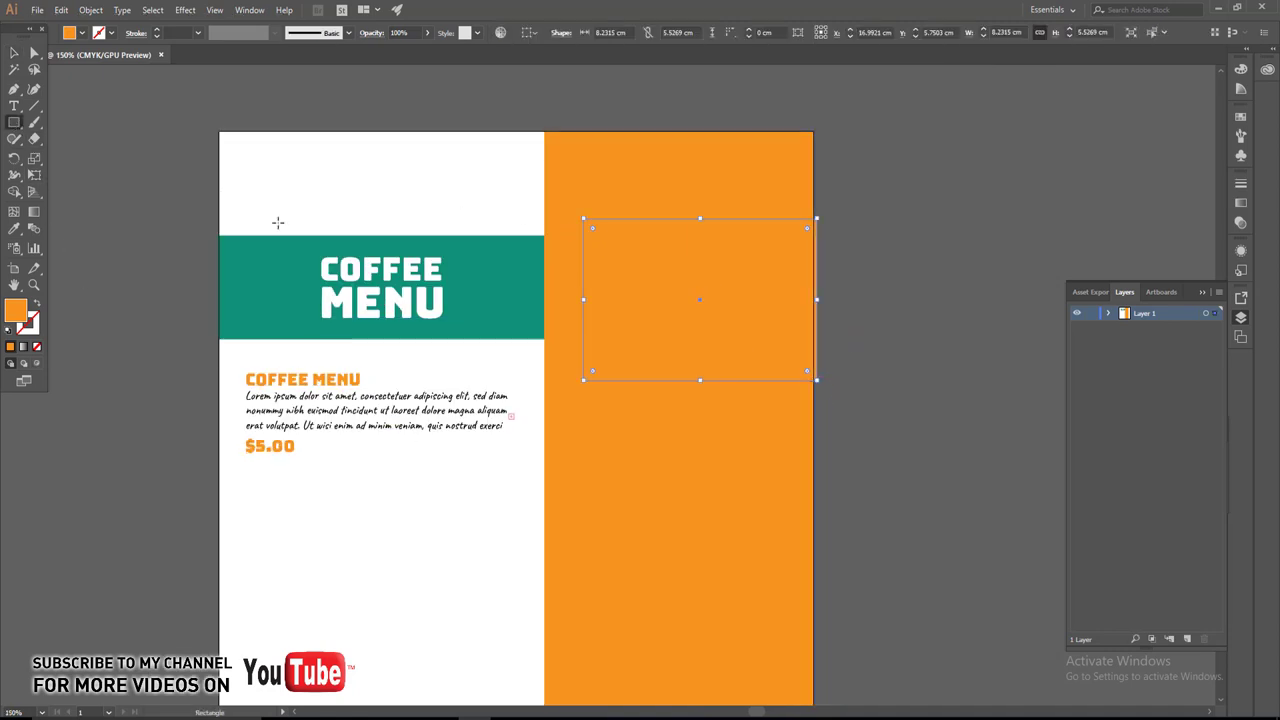
key(v)
drag(443, 206, 240, 252)
drag(463, 334, 744, 368)
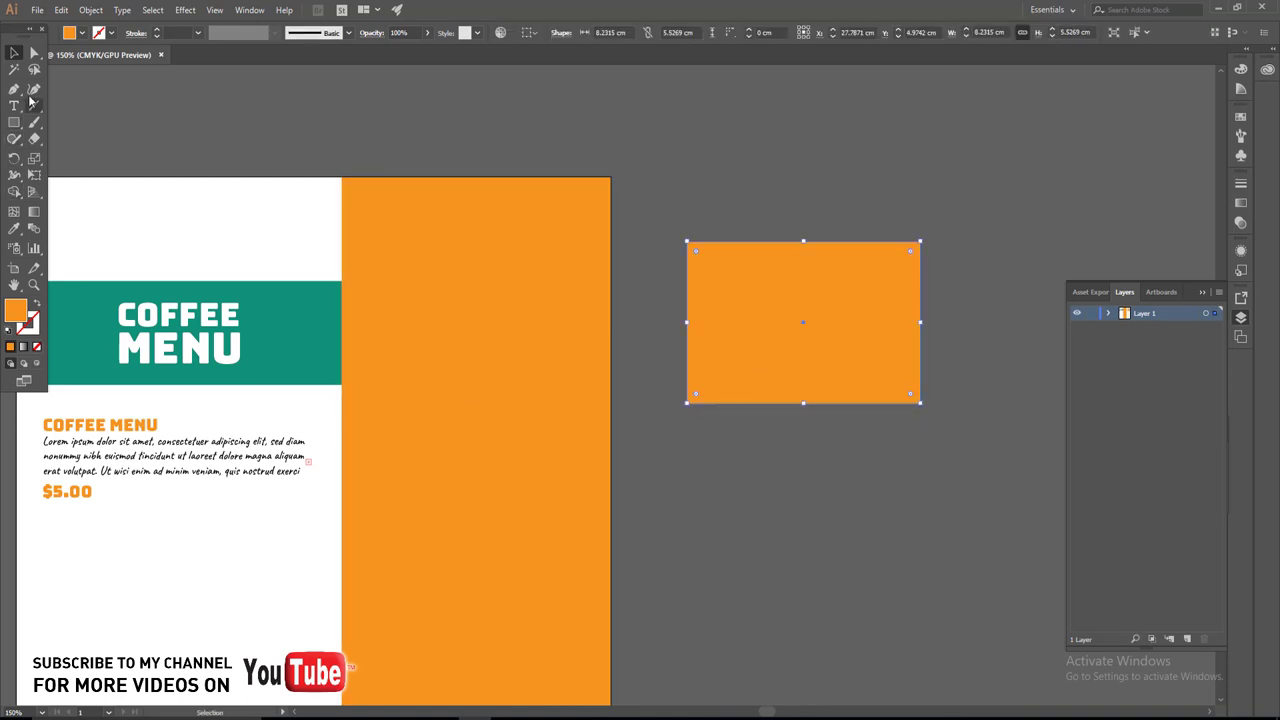
click(34, 53)
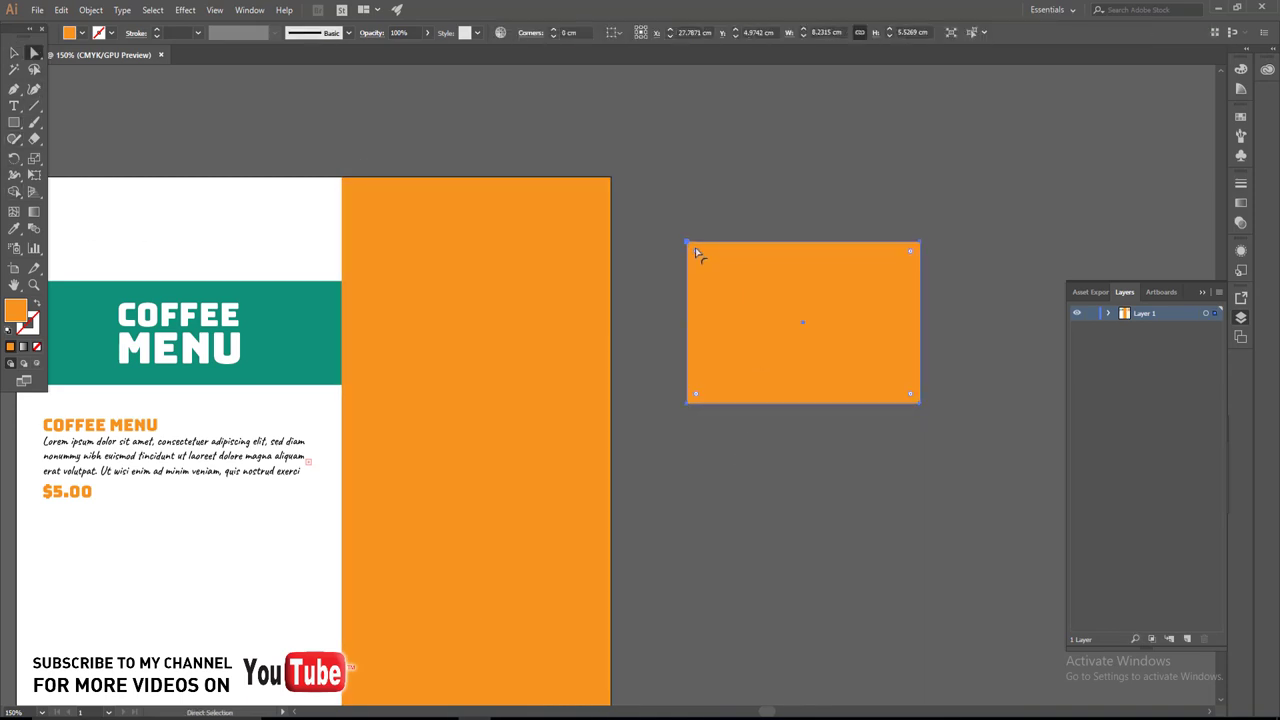
drag(696, 252, 716, 272)
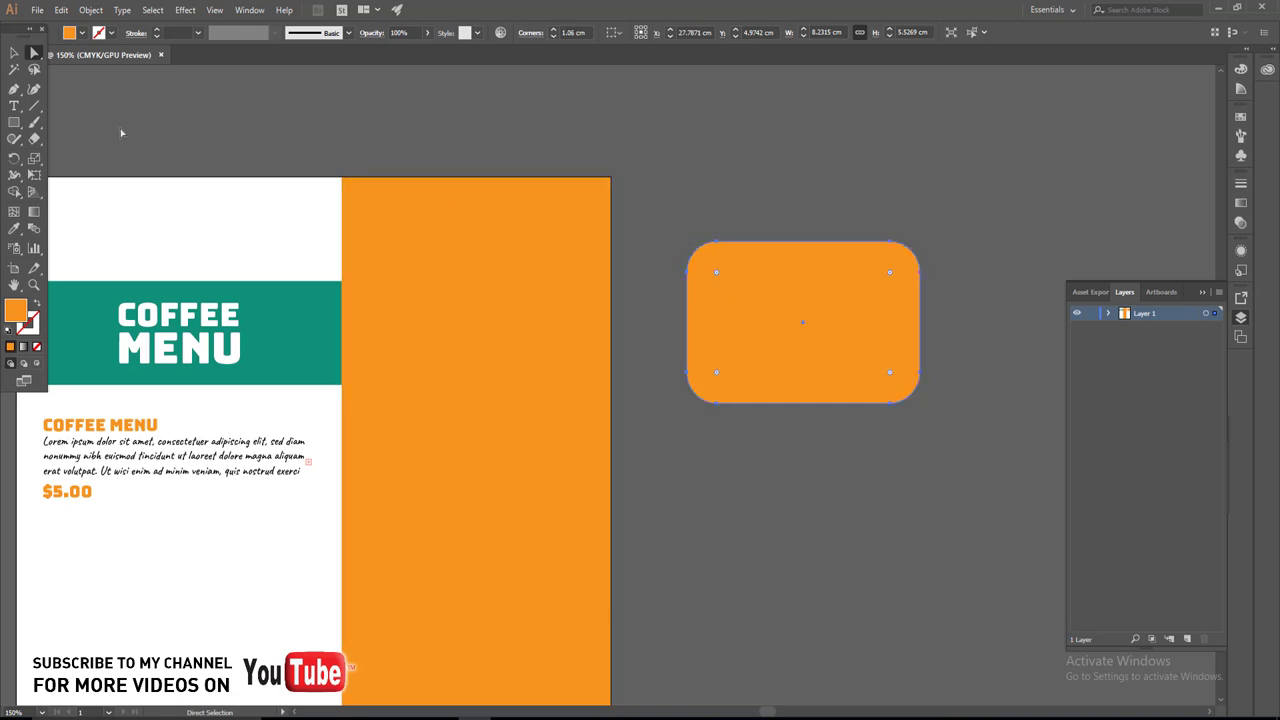
click(15, 53)
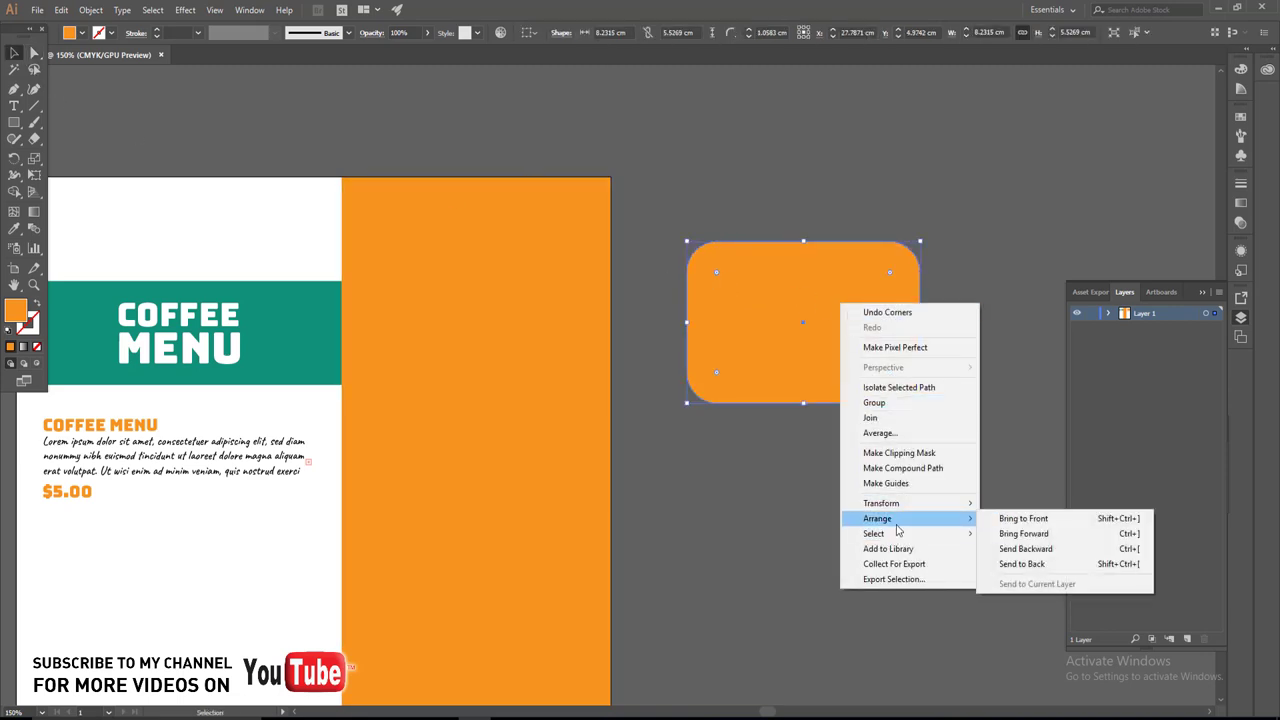
Shear the rounded rectangle 10° on the horizontal axis.
mouse_move(881, 503)
click(1017, 584)
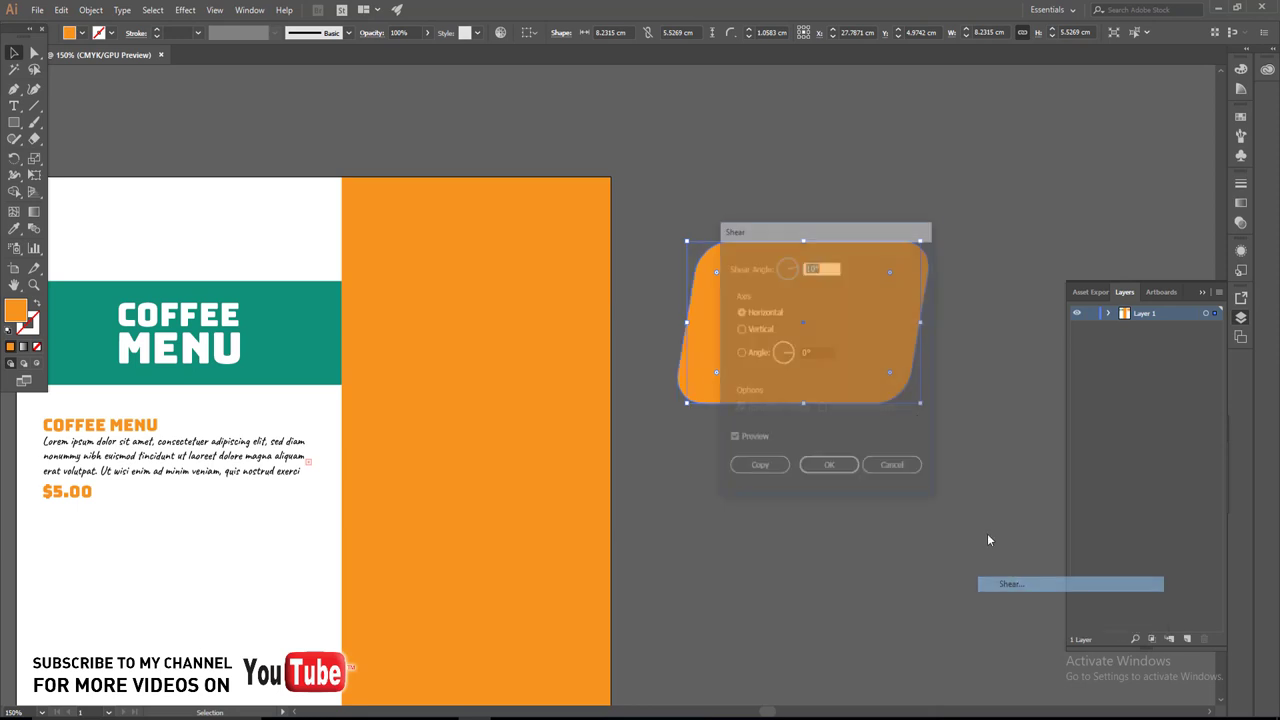
drag(803, 238, 737, 391)
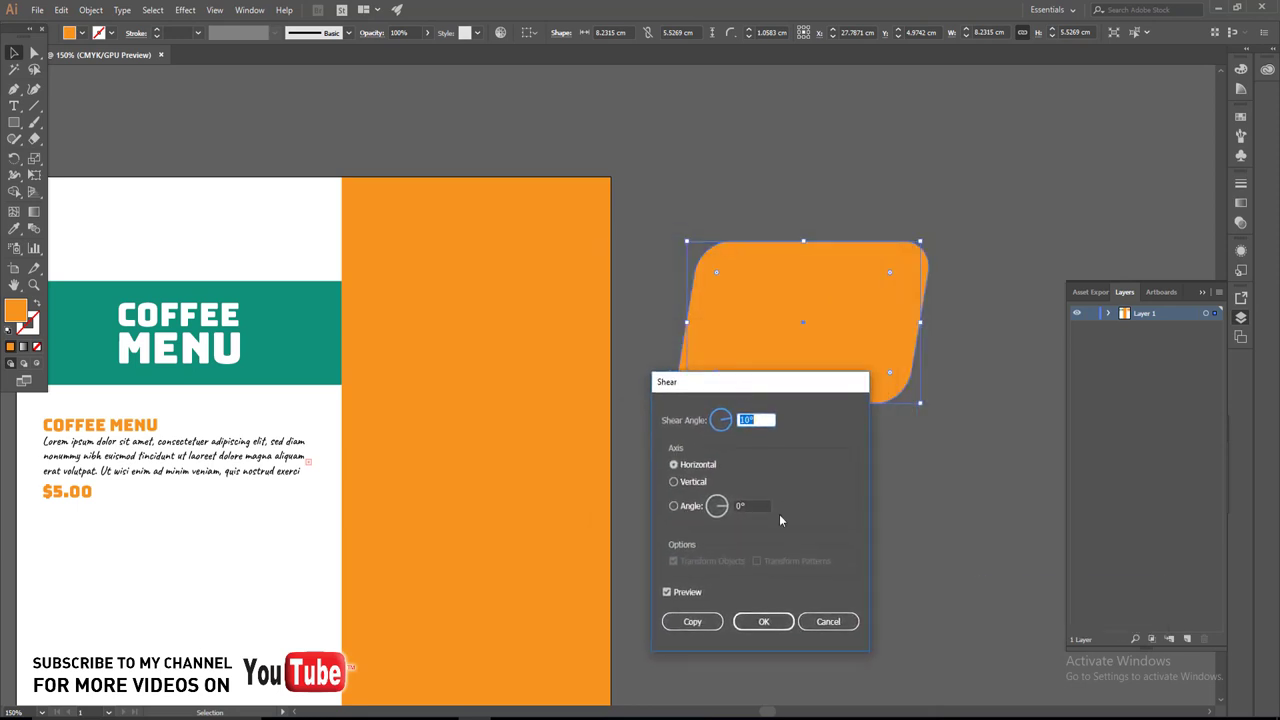
click(779, 623)
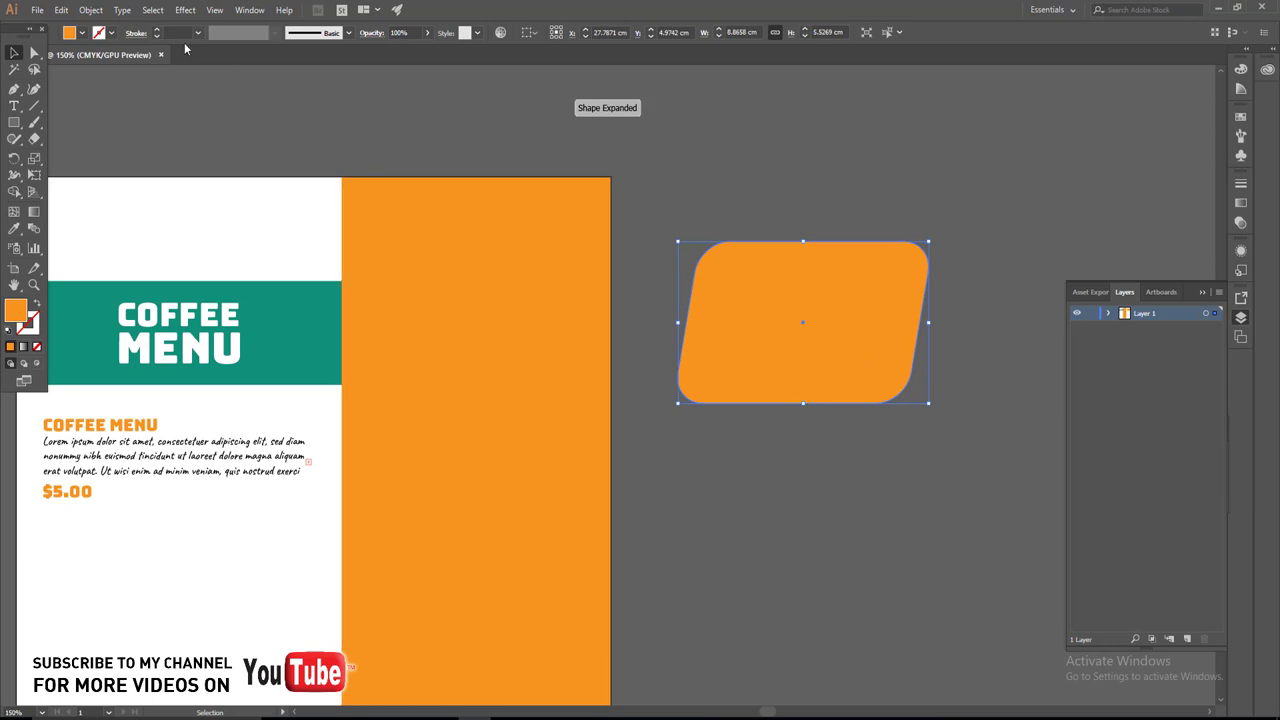
Copy the slanted shape and paste it in back.
click(62, 10)
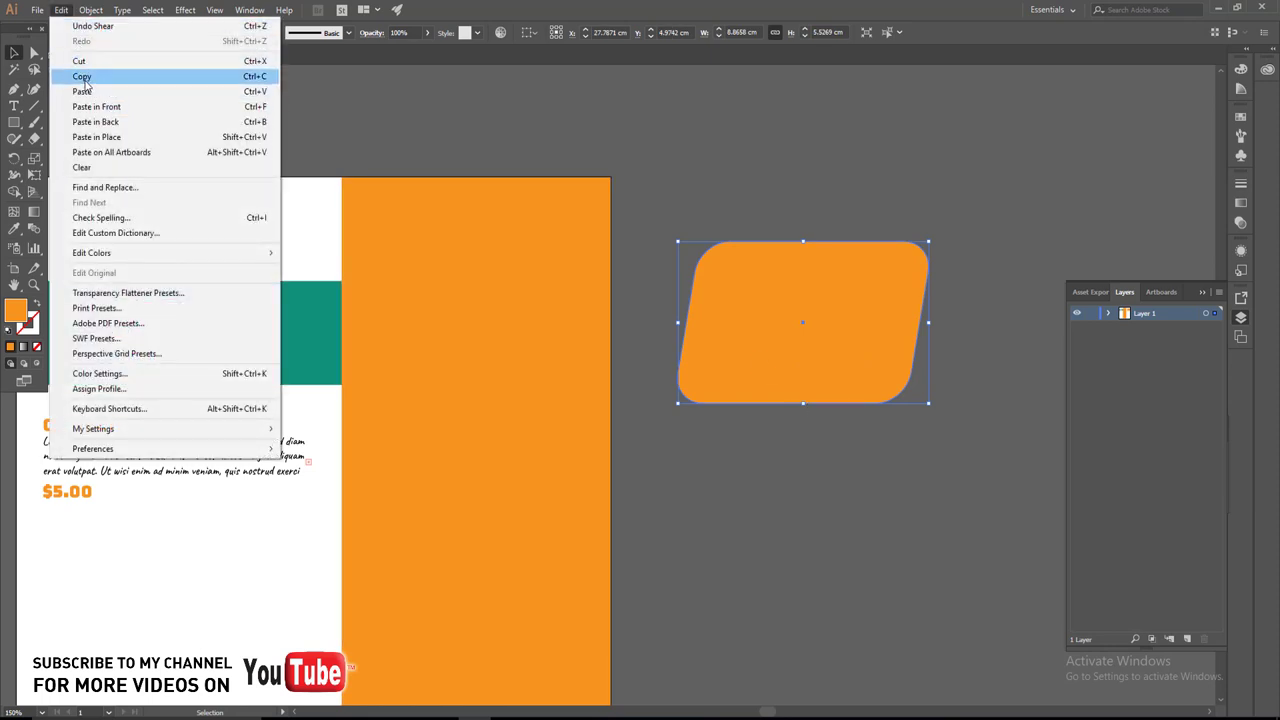
click(86, 79)
click(61, 10)
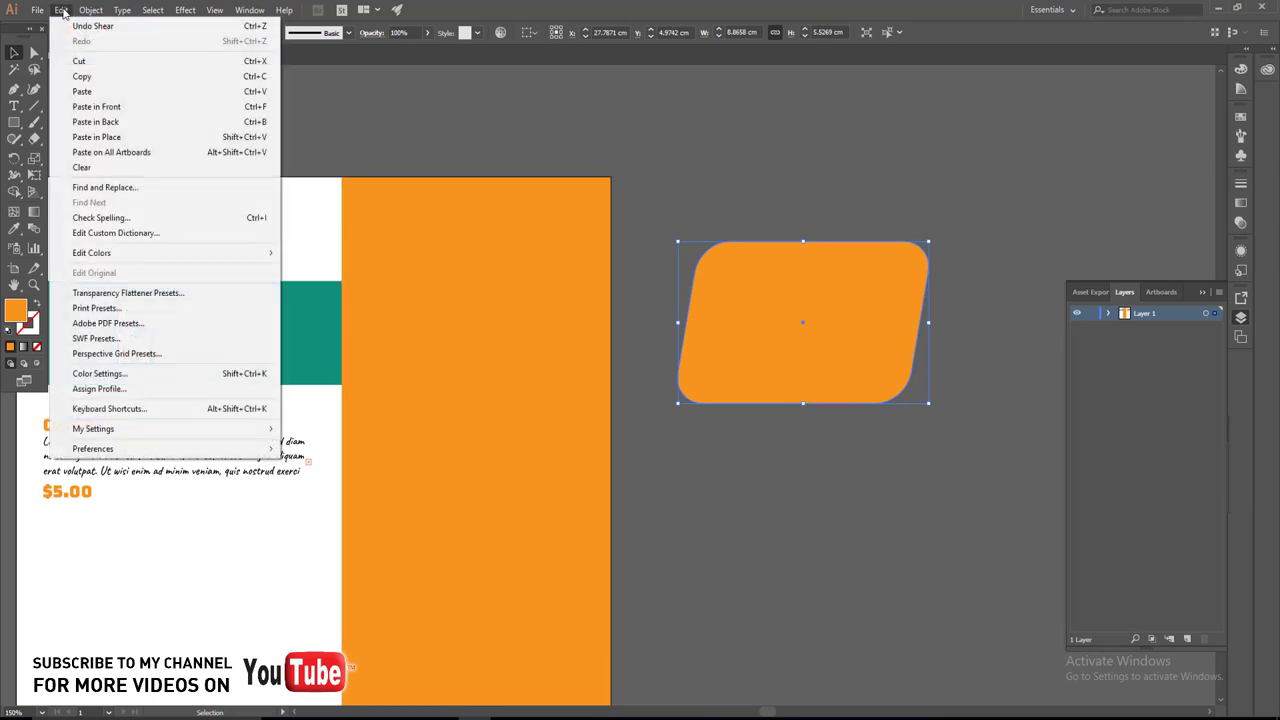
click(87, 121)
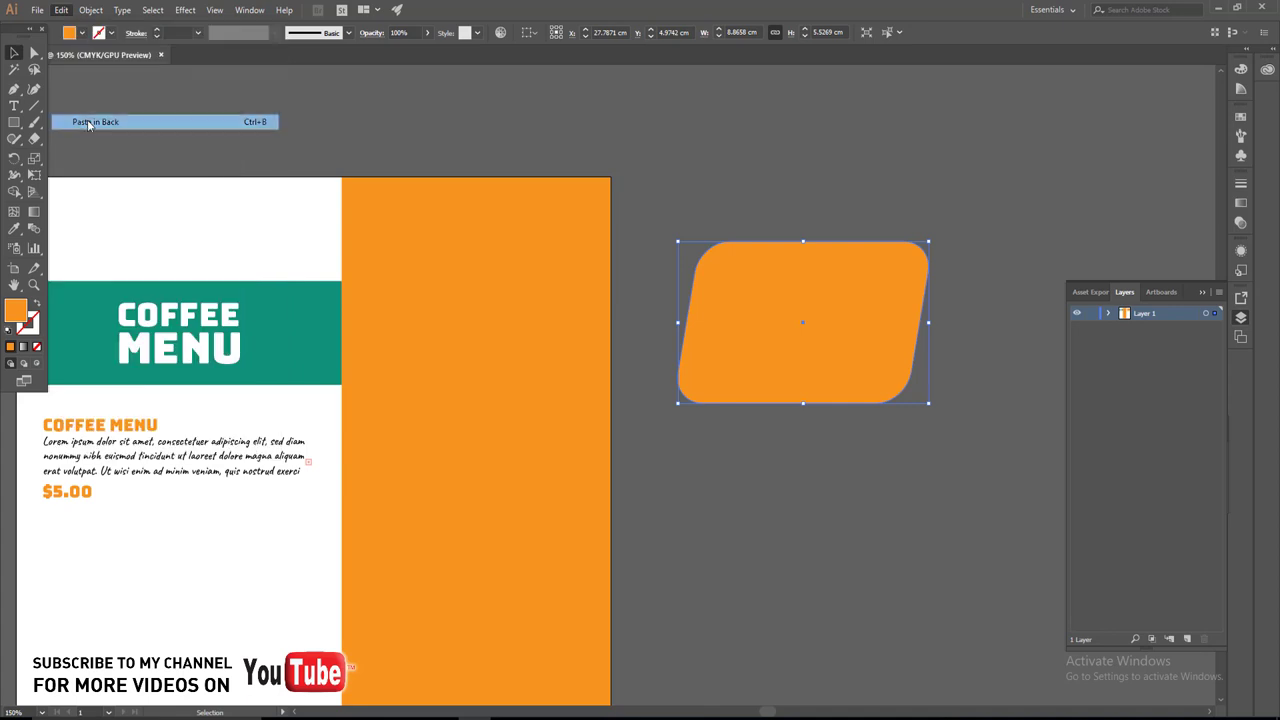
Give the back copy a 9 pt white outline aligned outside.
click(156, 31)
click(156, 31)
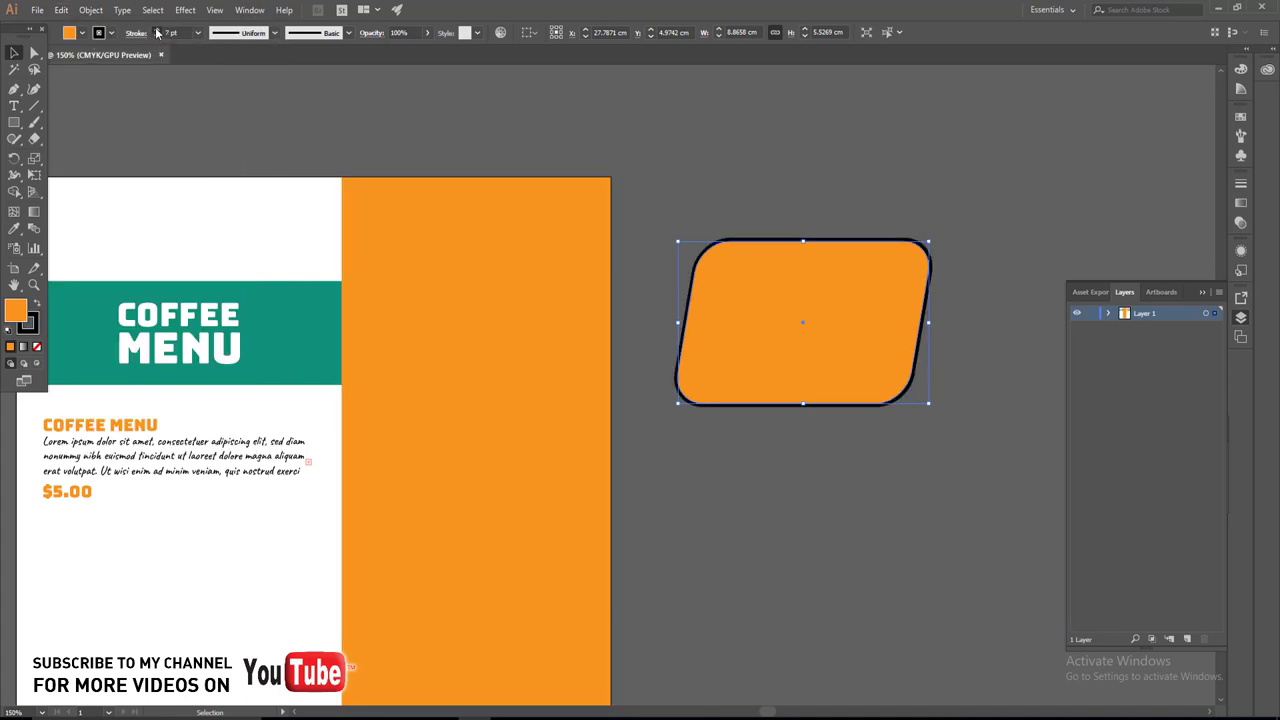
click(156, 31)
click(110, 32)
click(26, 60)
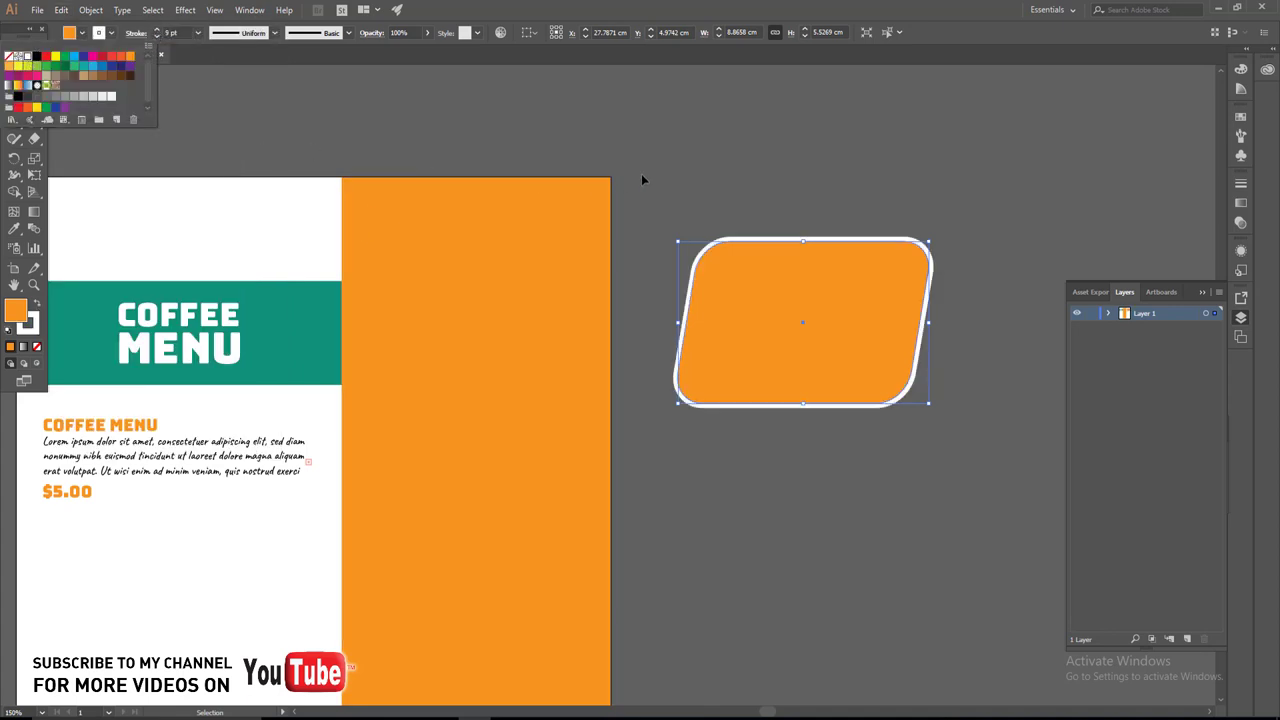
click(1240, 183)
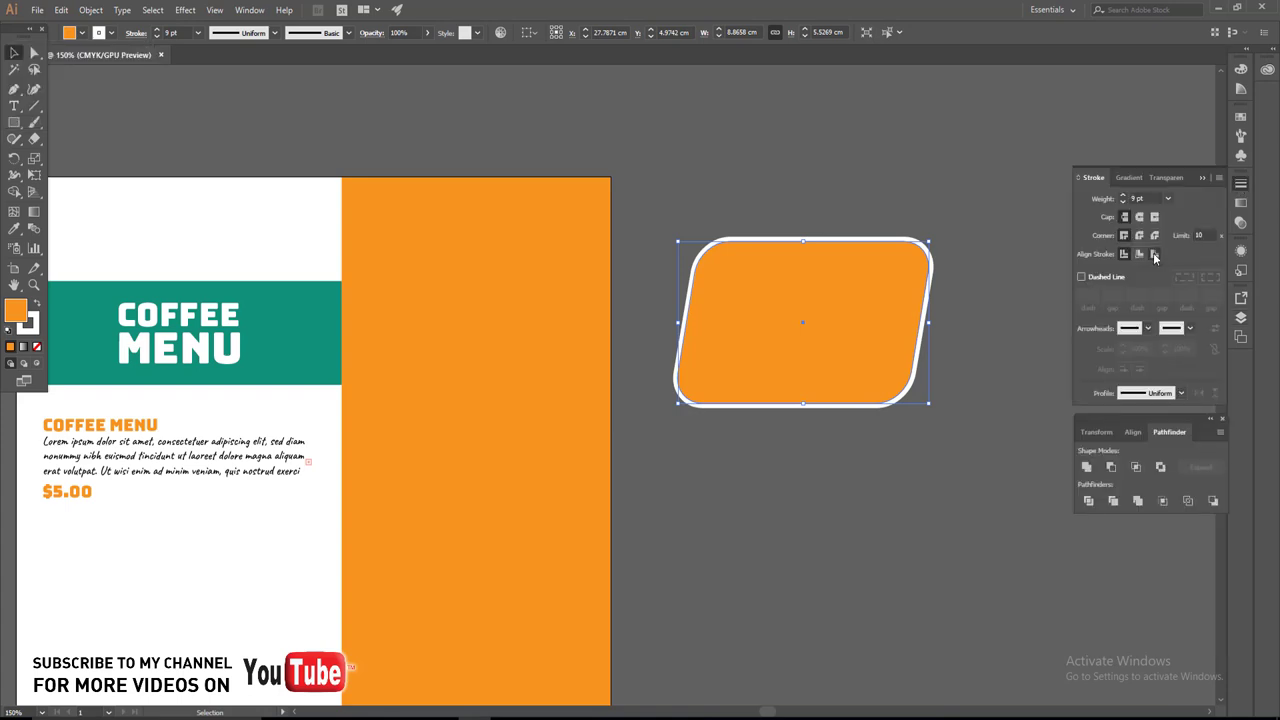
click(1153, 252)
click(760, 188)
Move and enlarge the outlined shape over the orange panel, leaving a duplicate beside the page.
click(862, 350)
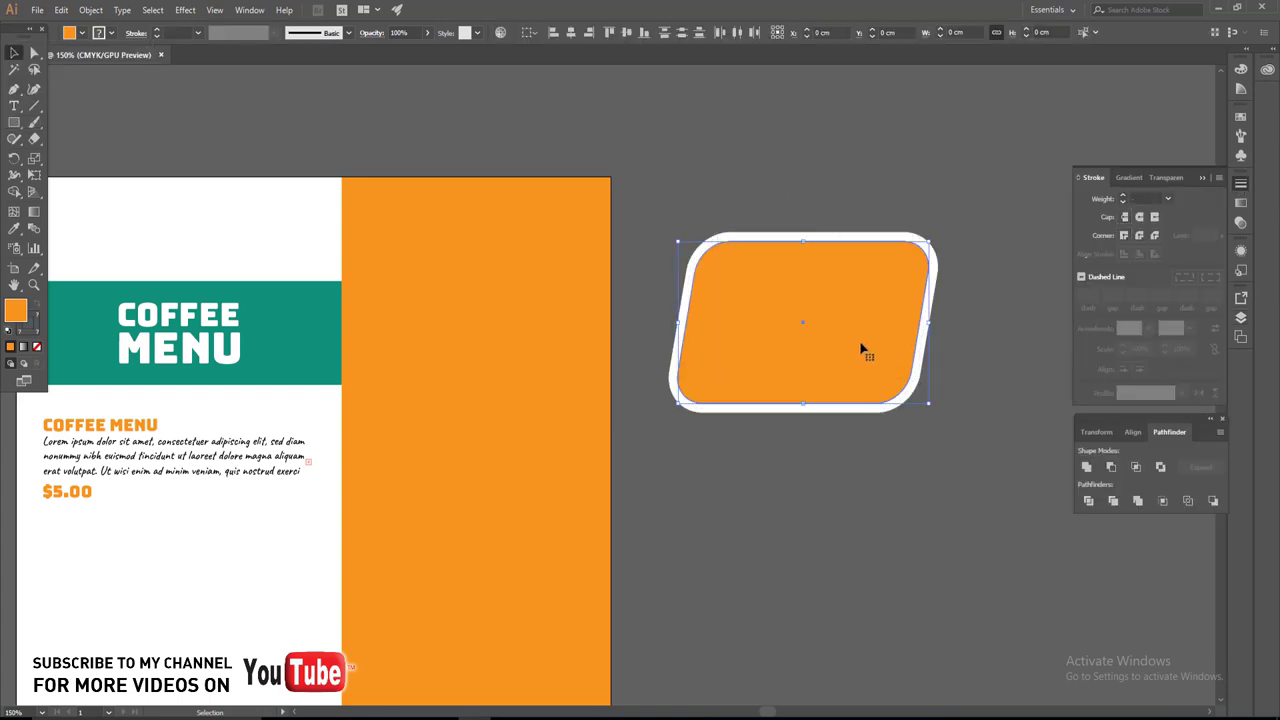
drag(862, 350, 494, 339)
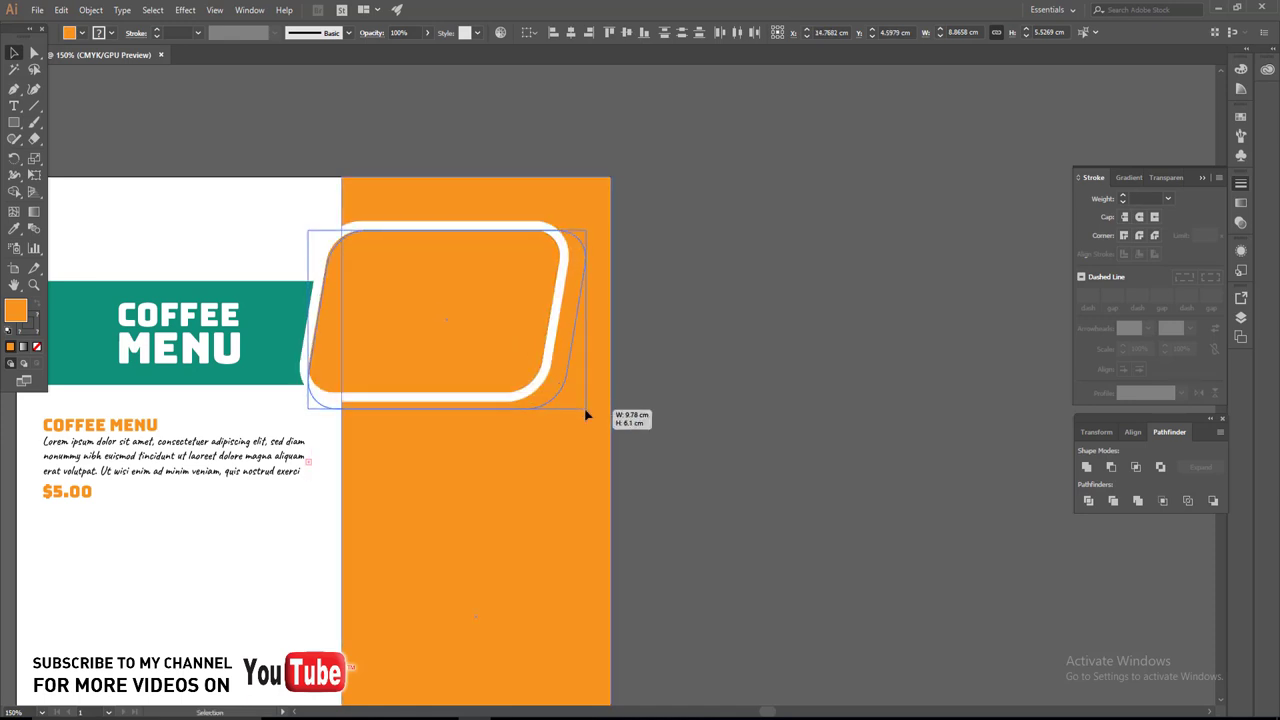
drag(562, 395, 590, 416)
click(737, 377)
drag(623, 375, 704, 347)
click(520, 331)
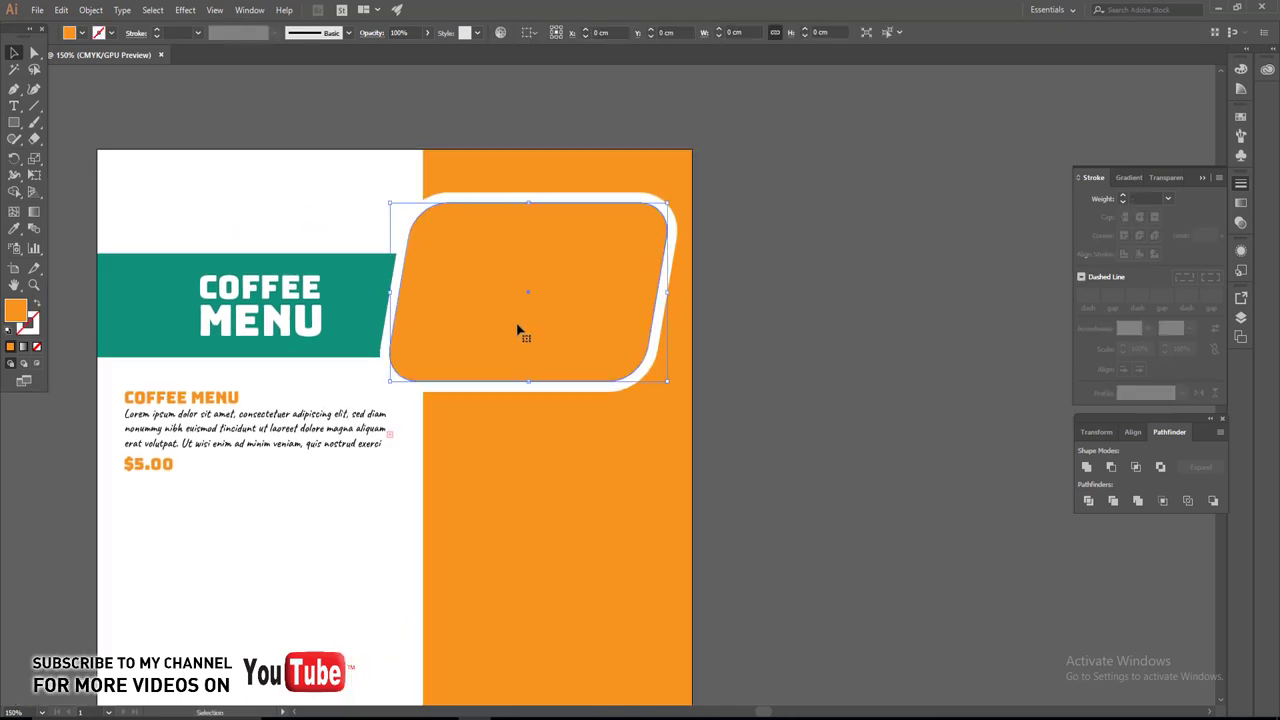
mouse_move(497, 300)
mouse_down()
mouse_move(735, 386)
mouse_move(918, 480)
mouse_up()
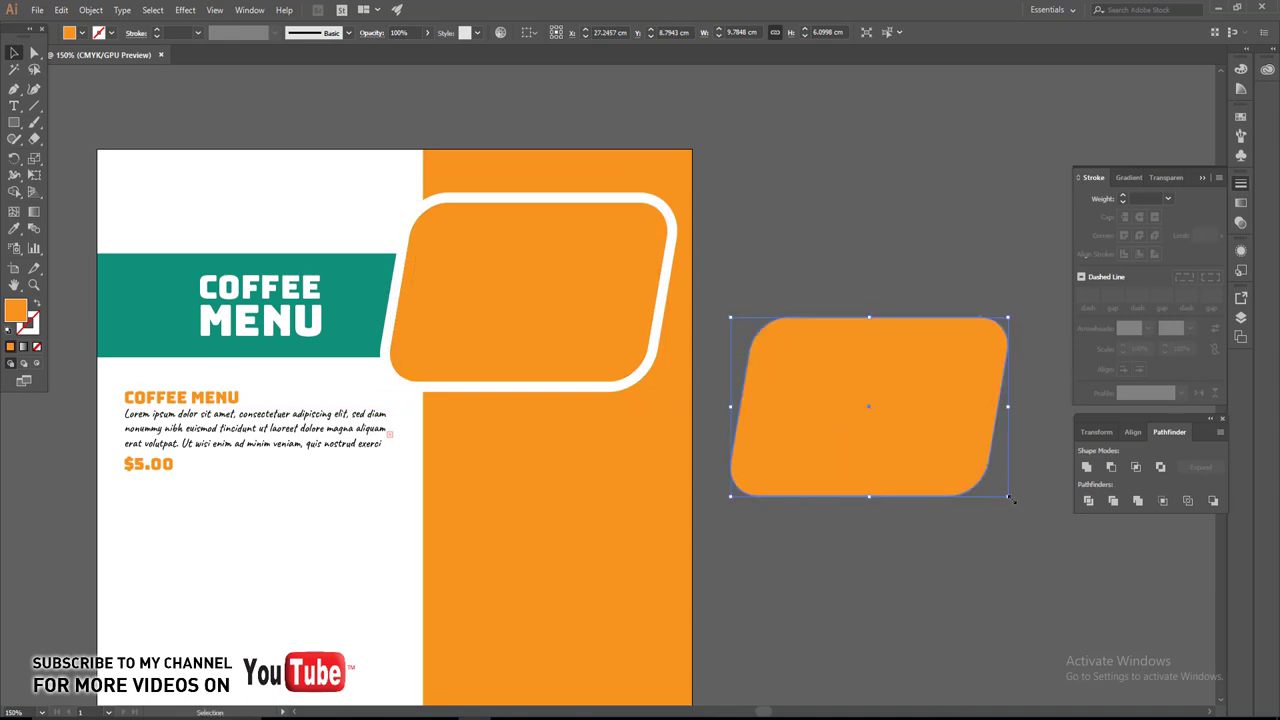
Shrink the duplicate to a small tag and fill it red-orange F45E22.
drag(1012, 499, 806, 365)
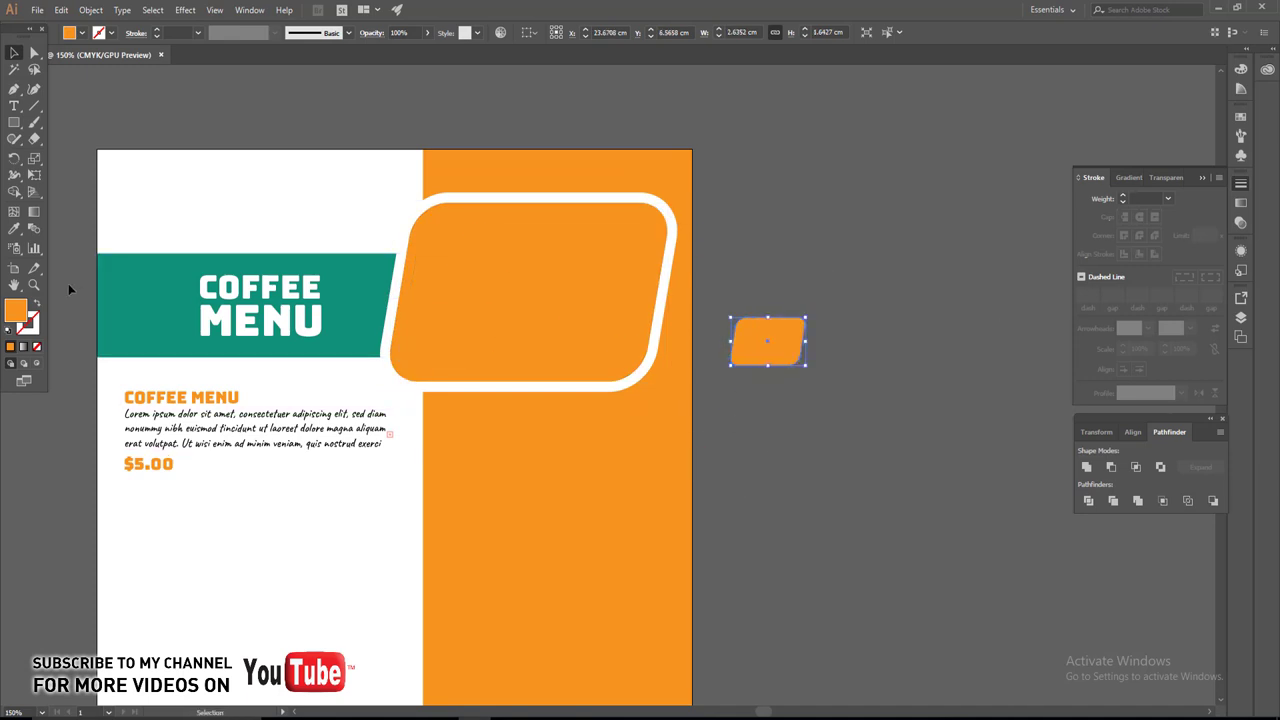
double_click(15, 313)
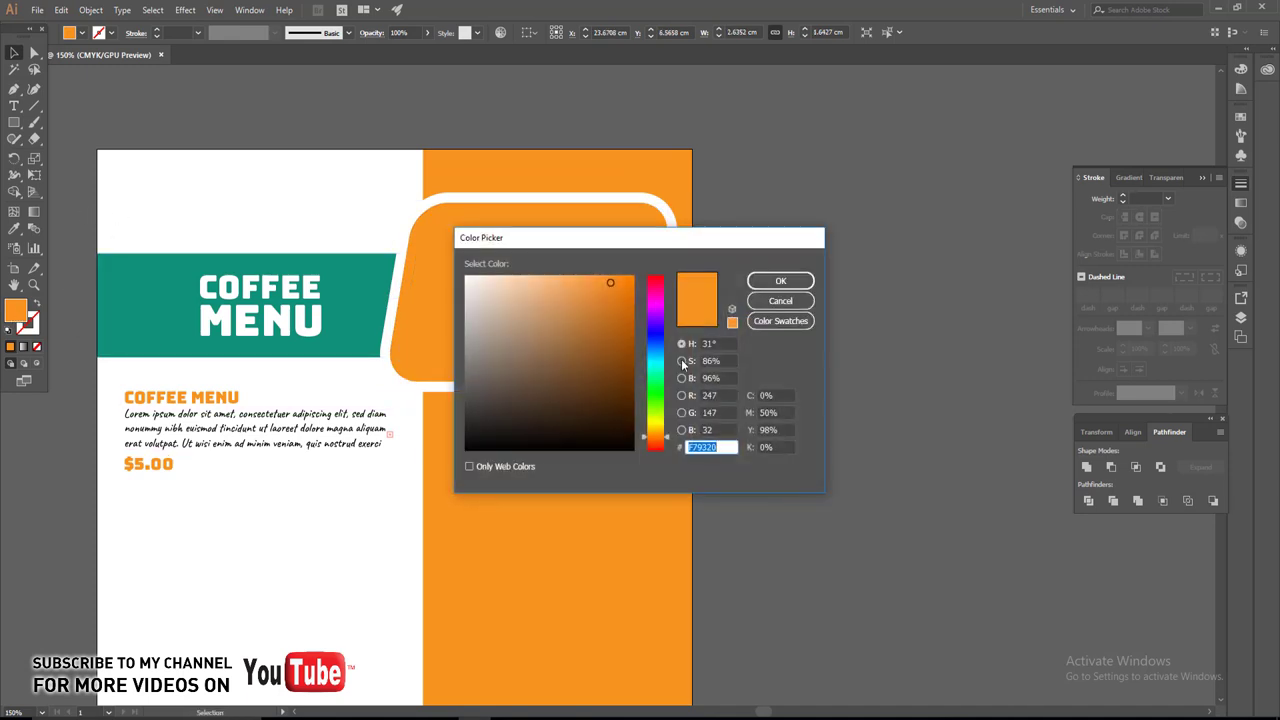
click(646, 444)
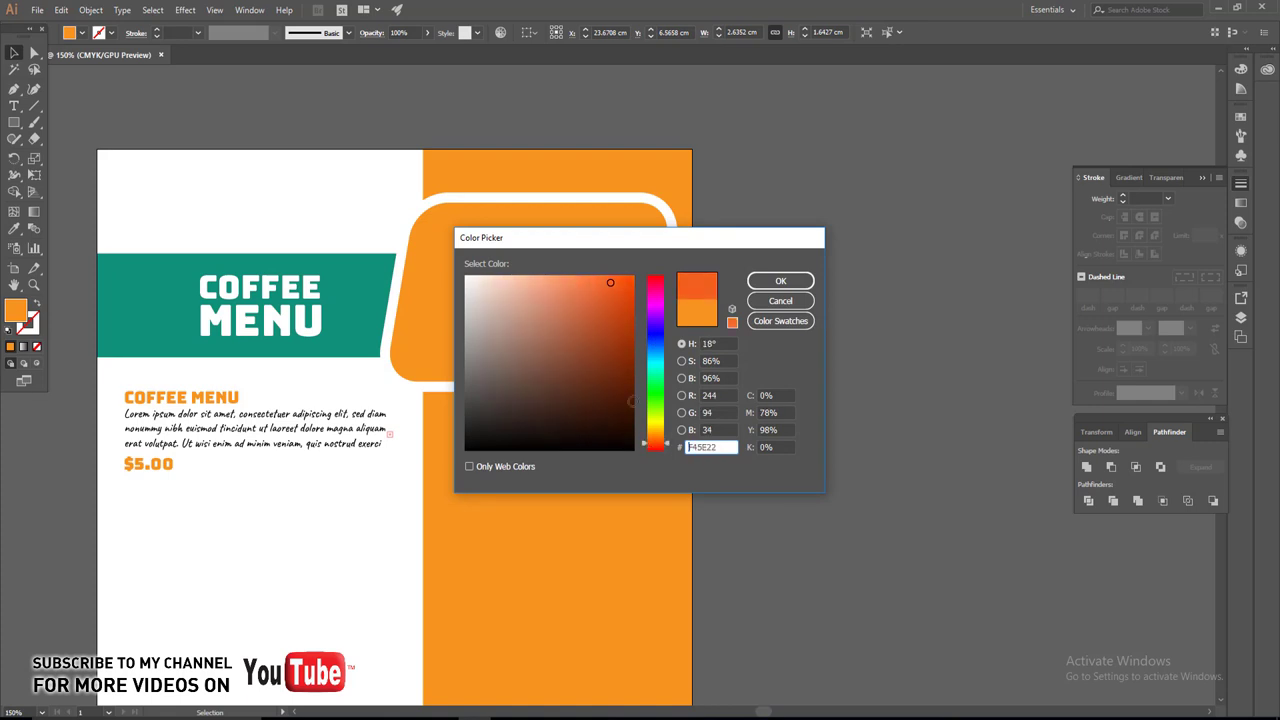
click(628, 291)
click(785, 283)
Move the red-orange tag onto the card's lower-right corner.
scroll(818, 392, up, 1)
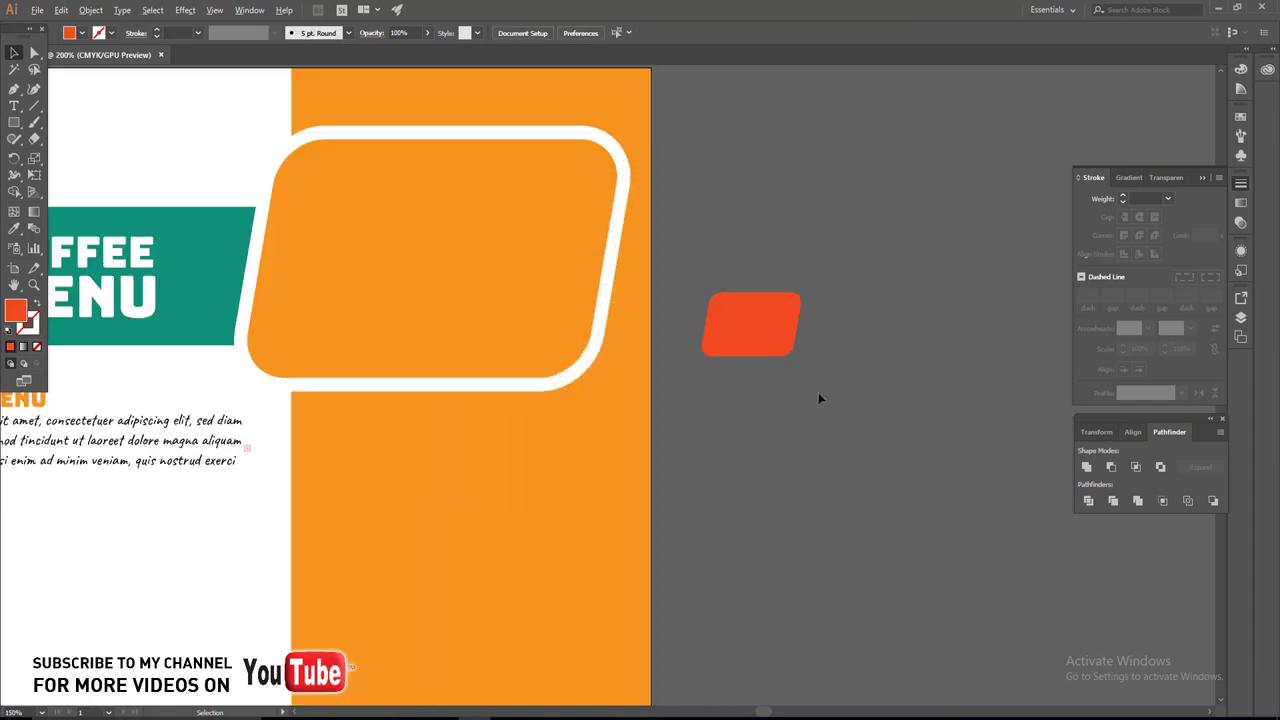
drag(735, 340, 560, 386)
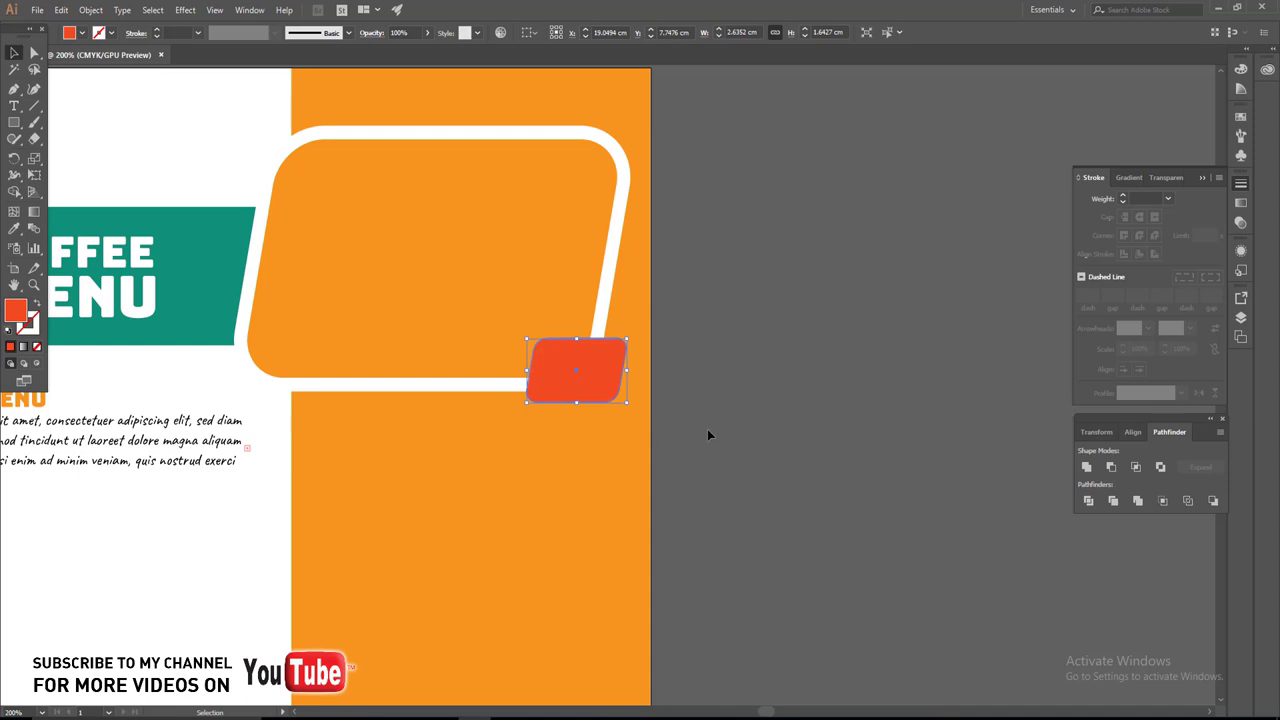
scroll(646, 423, up, 1)
click(774, 406)
scroll(774, 406, down, 2)
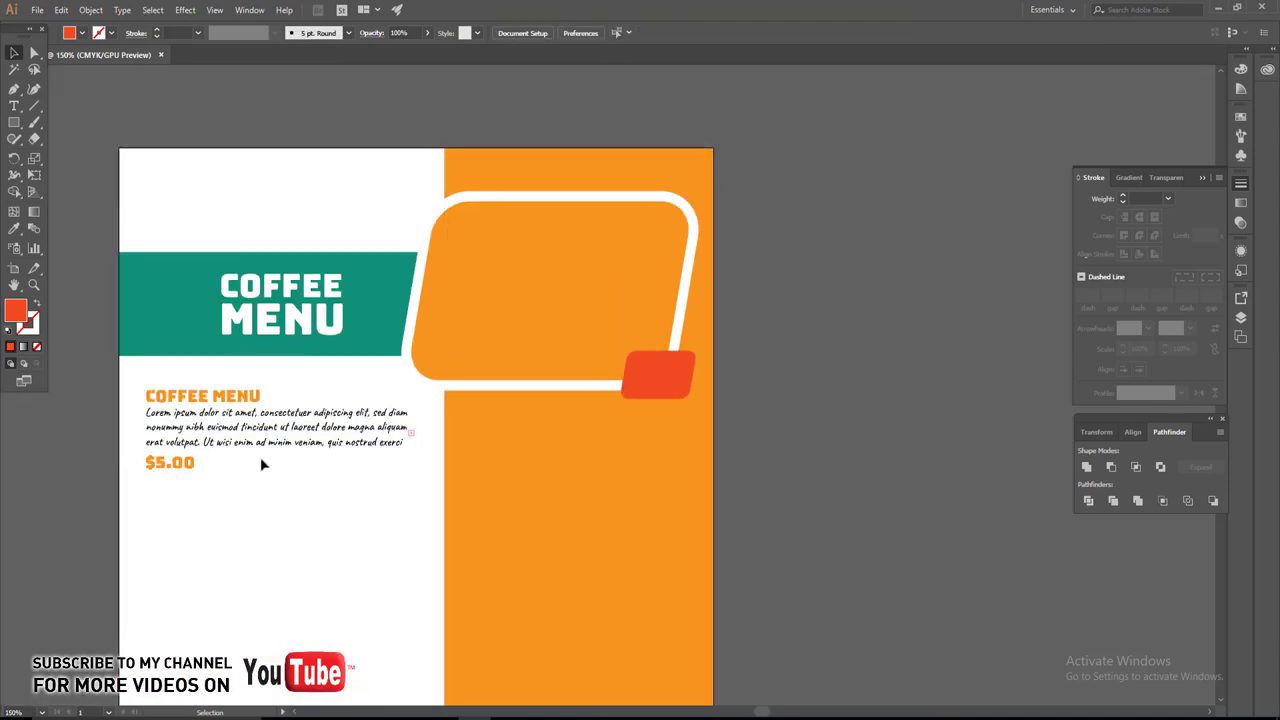
Copy the $5.00 price onto the tag, bring it to front and make it white.
drag(185, 468, 674, 376)
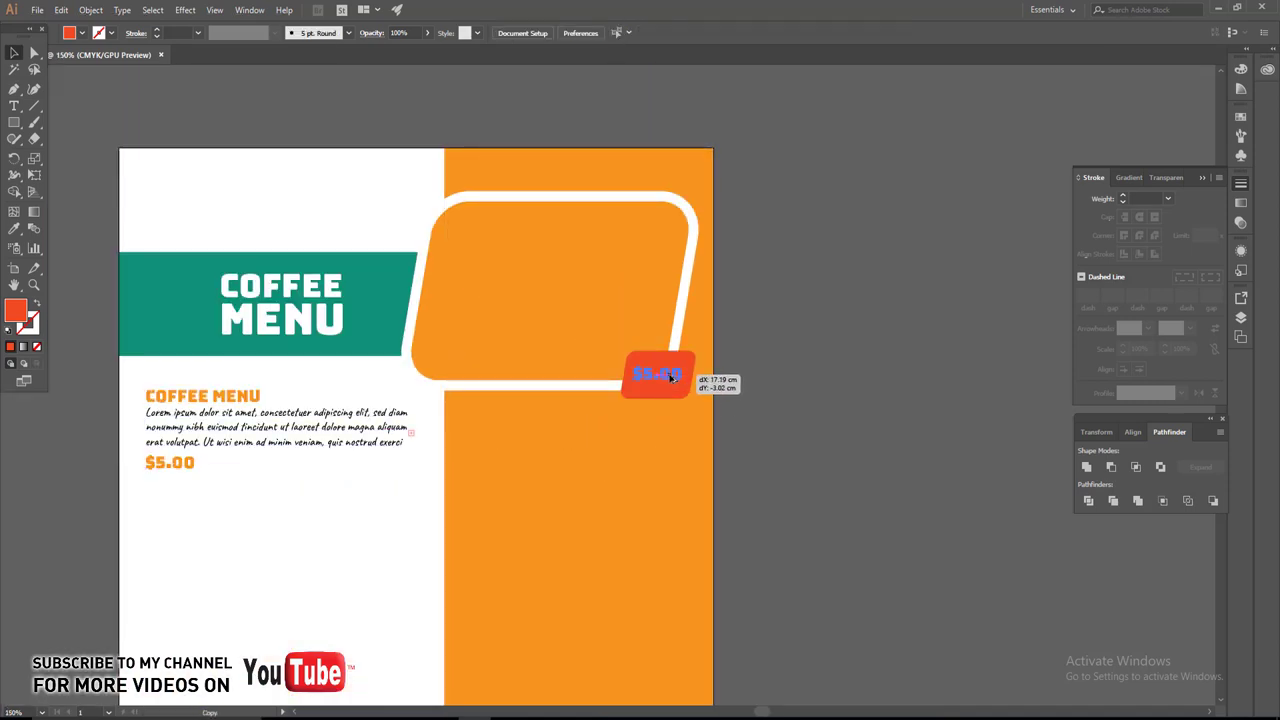
right_click(664, 371)
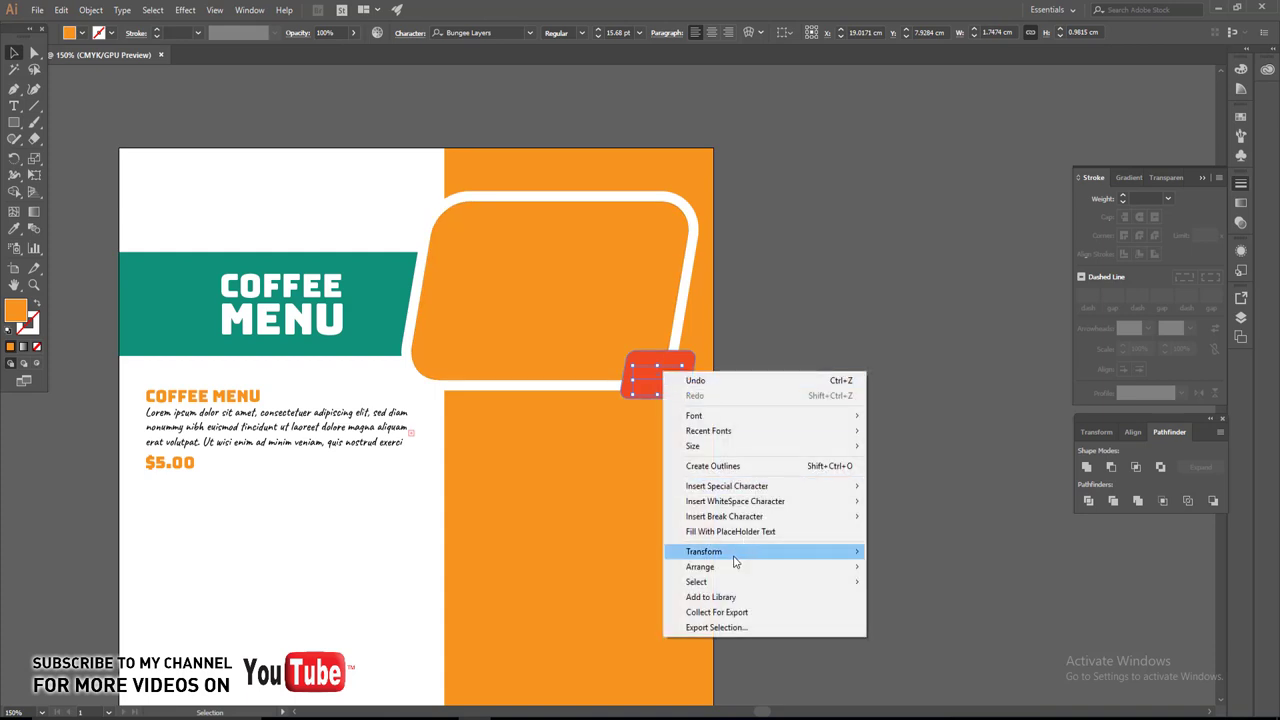
mouse_move(700, 566)
click(905, 566)
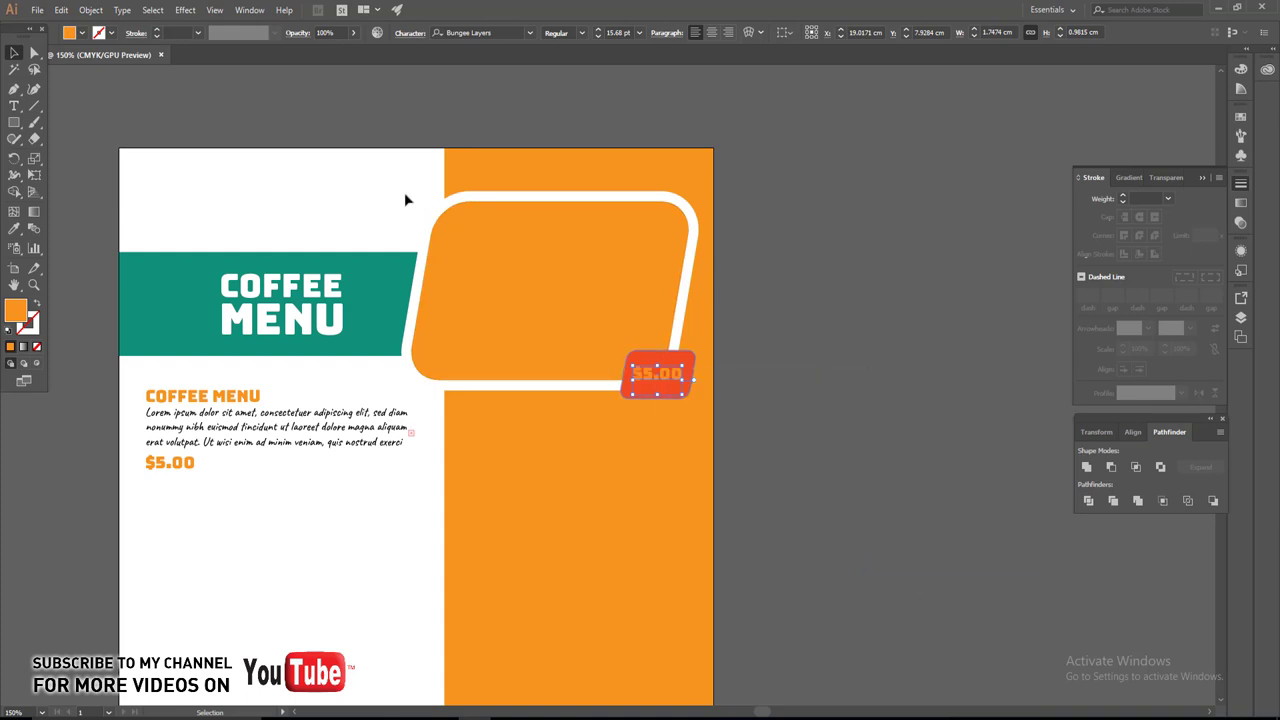
click(81, 33)
click(23, 57)
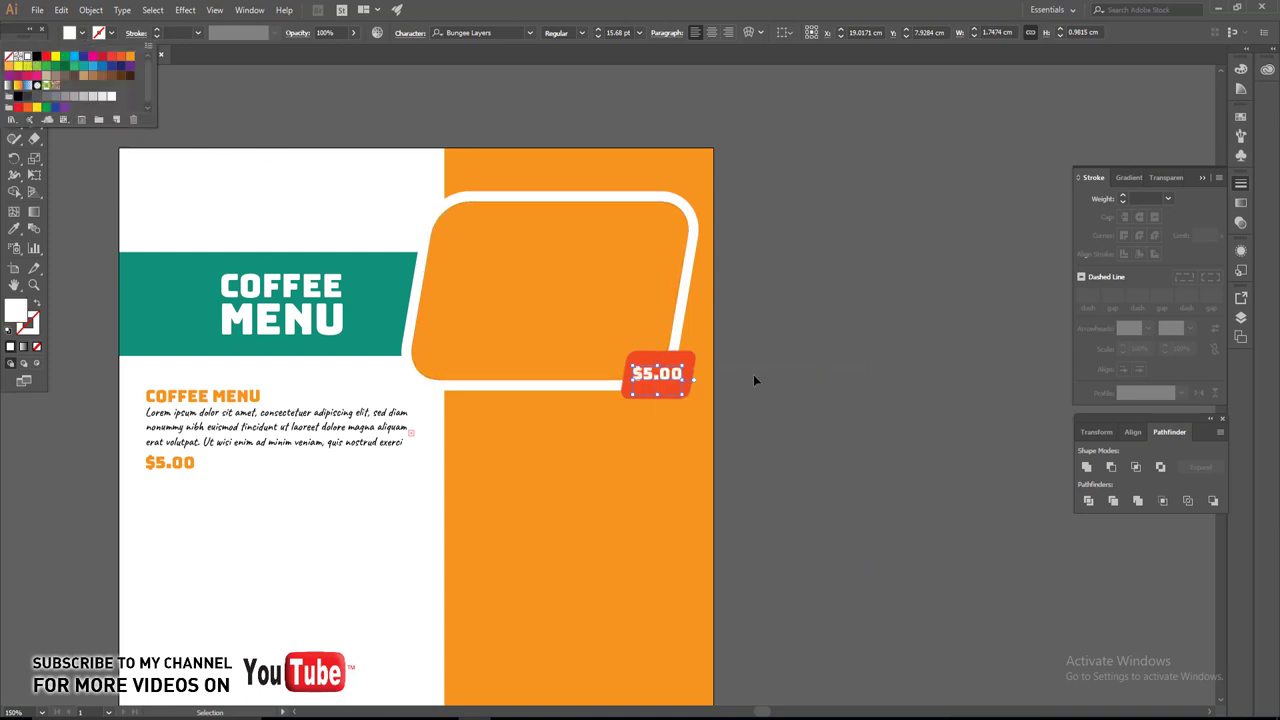
click(753, 374)
Centre the white $5.00 price horizontally on the tag and group them.
scroll(650, 400, up, 2)
scroll(667, 340, up, 2)
drag(667, 340, 671, 342)
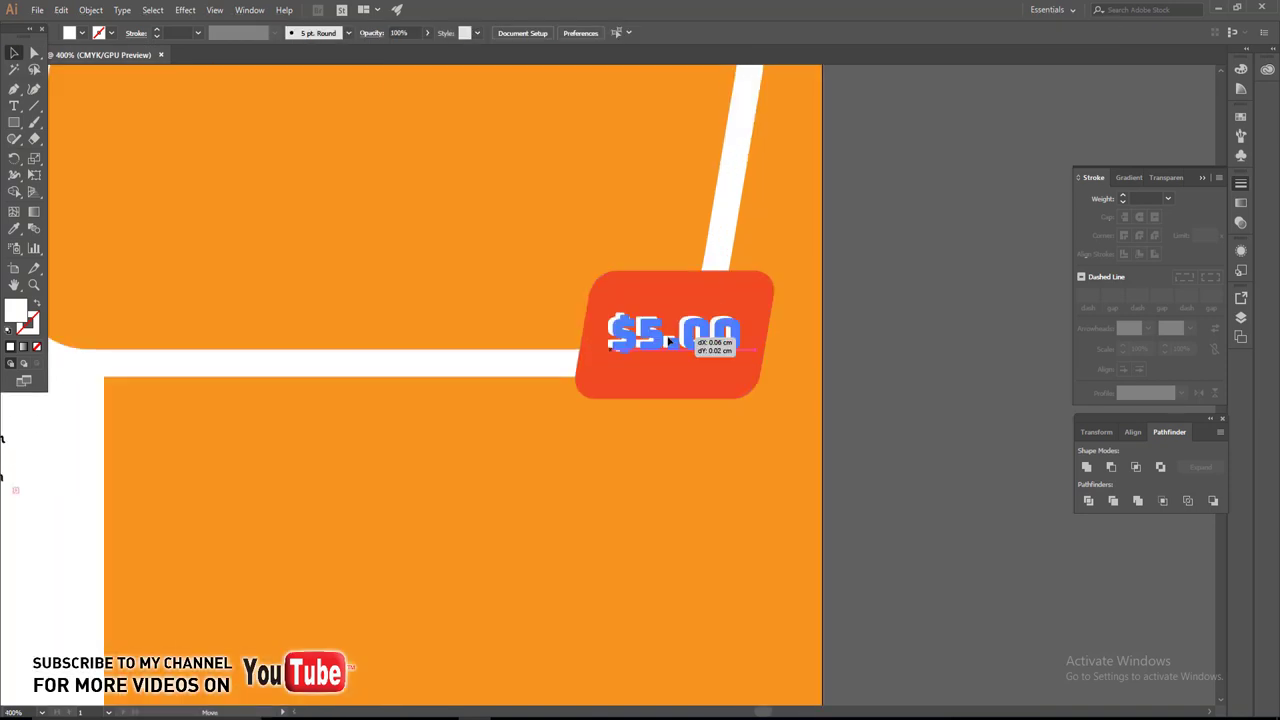
shift+click(680, 294)
click(408, 33)
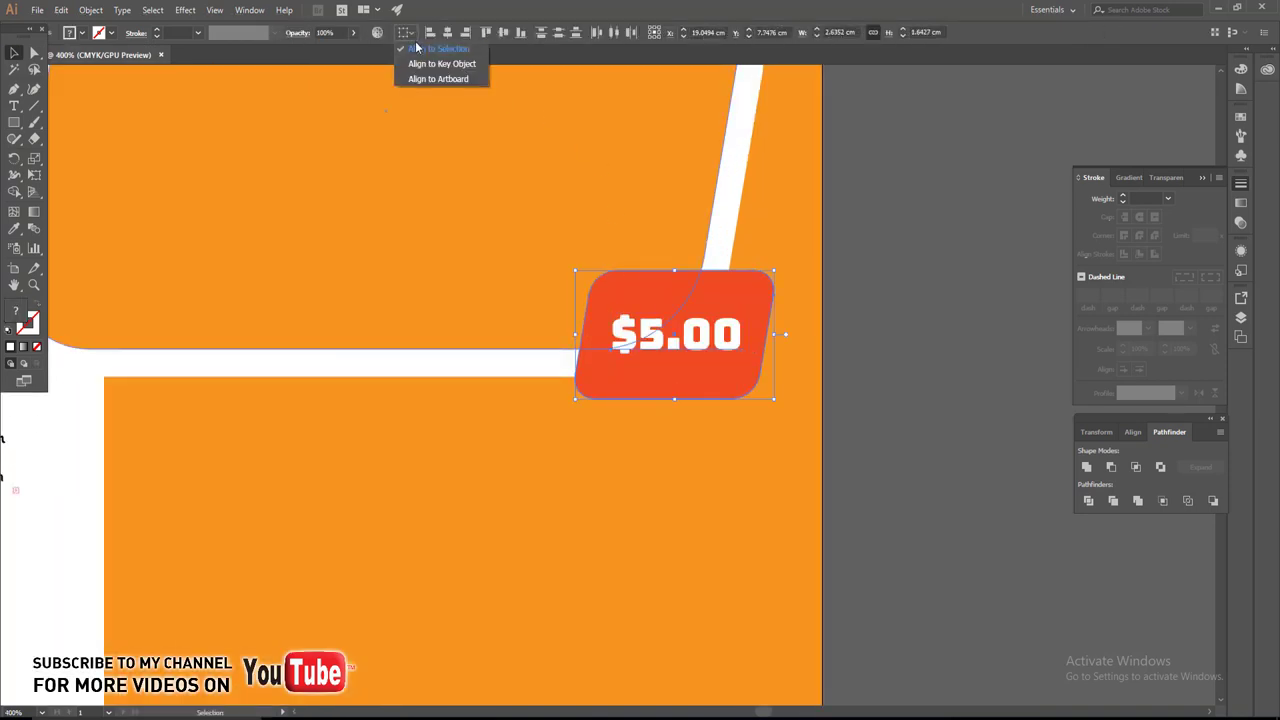
click(447, 33)
click(91, 10)
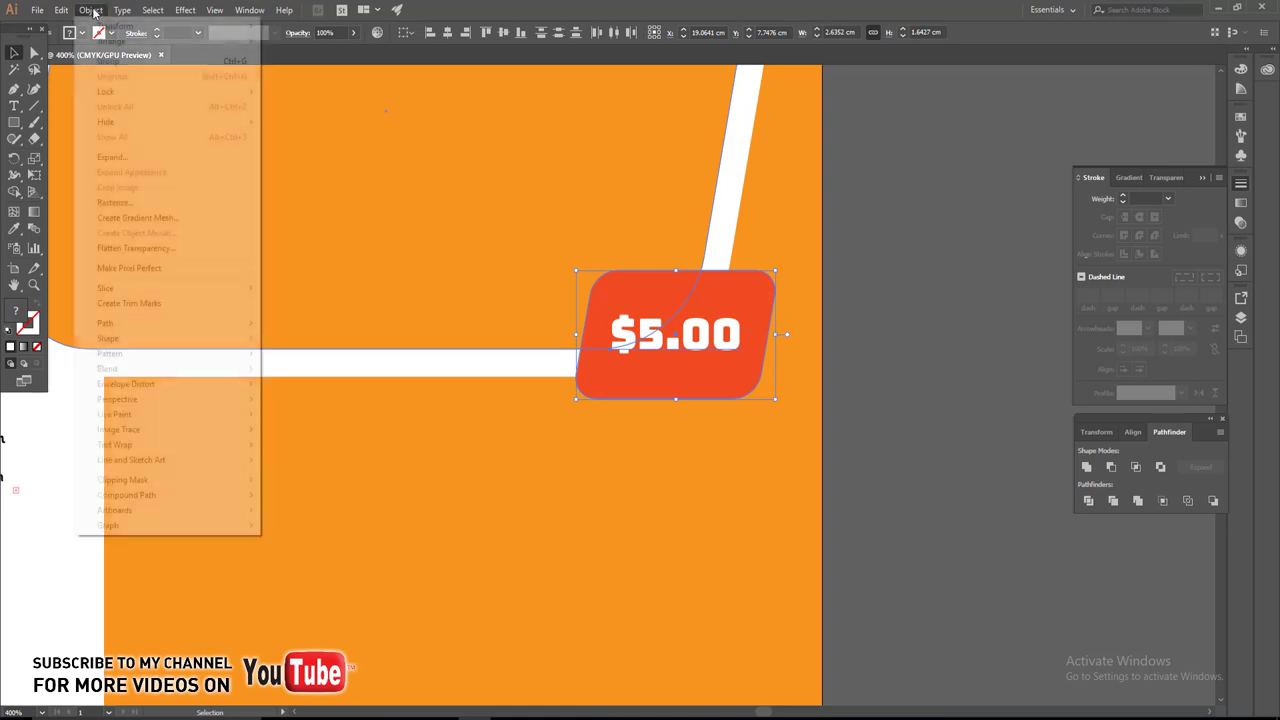
click(110, 60)
click(880, 408)
key(ctrl+0)
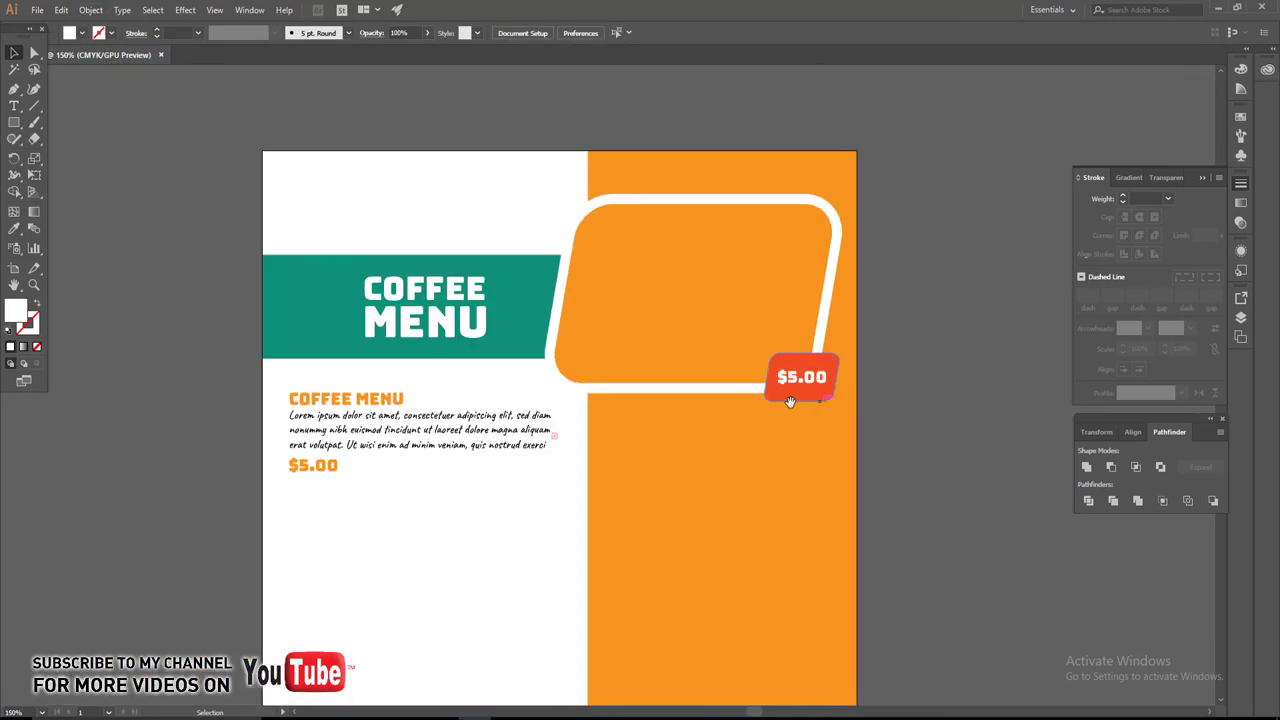
click(608, 306)
Place the burger_sandwich_PNG4148 image and size it on the card.
click(37, 10)
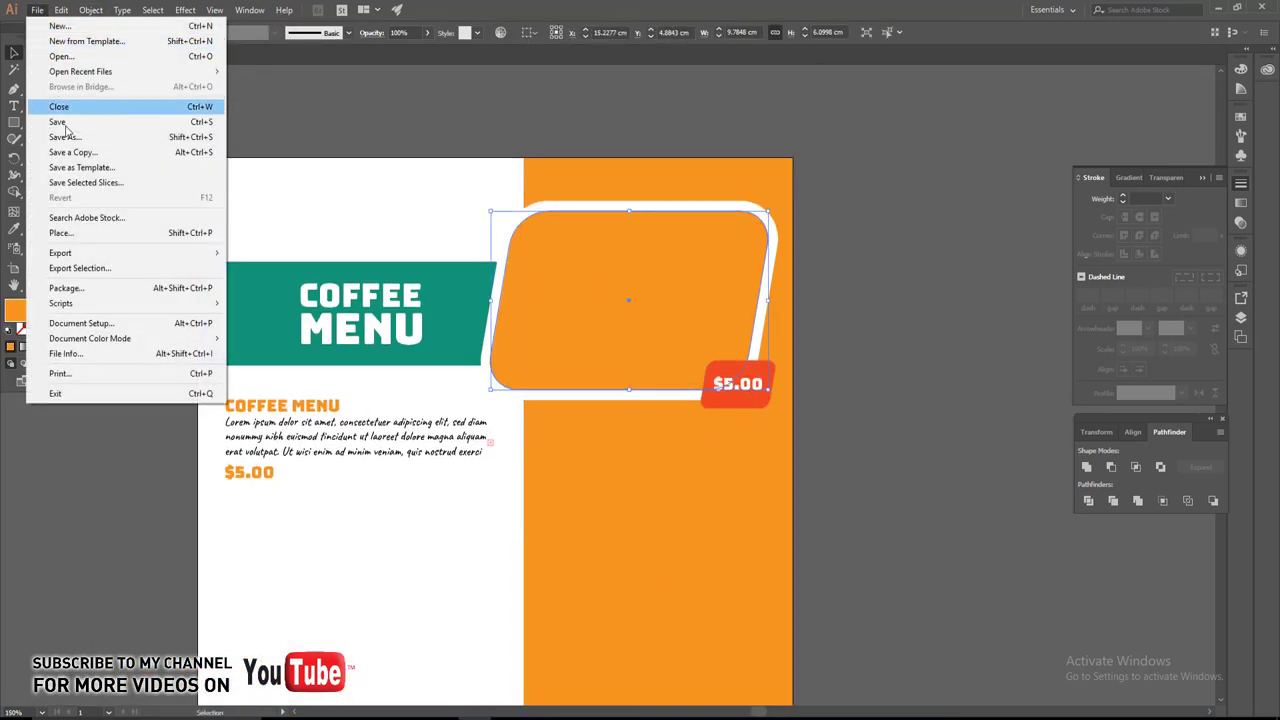
click(80, 237)
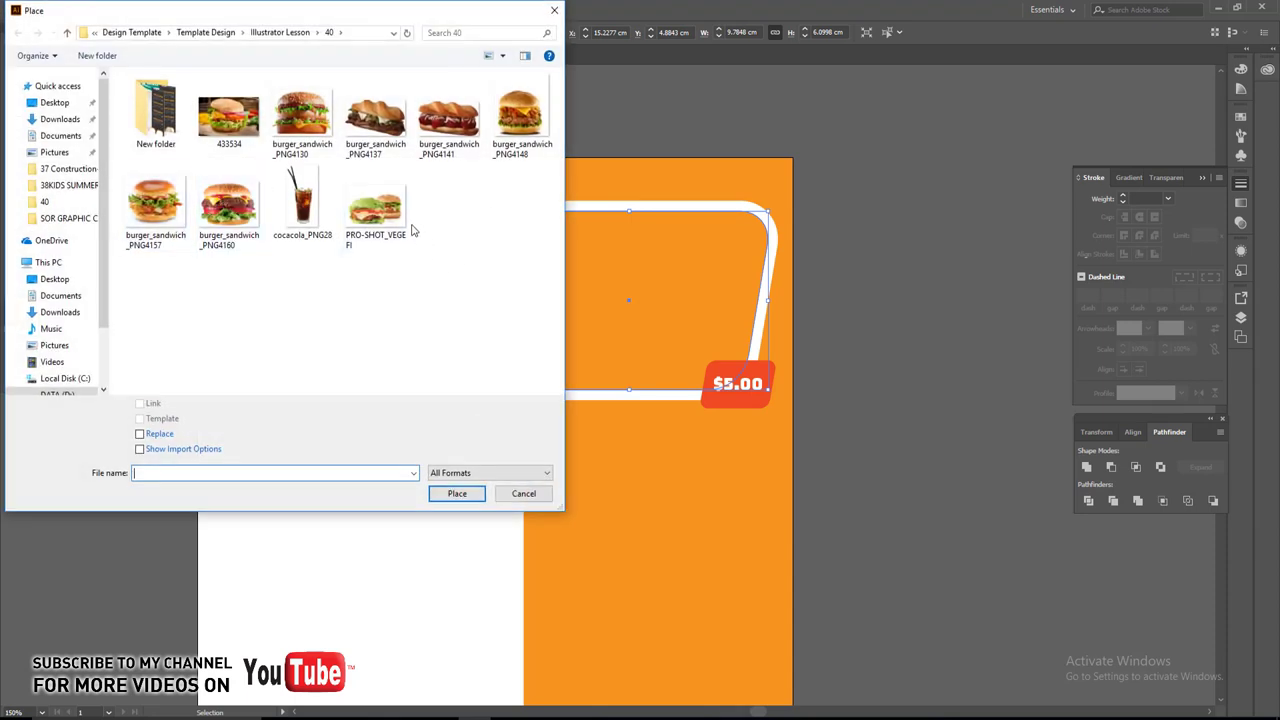
click(522, 120)
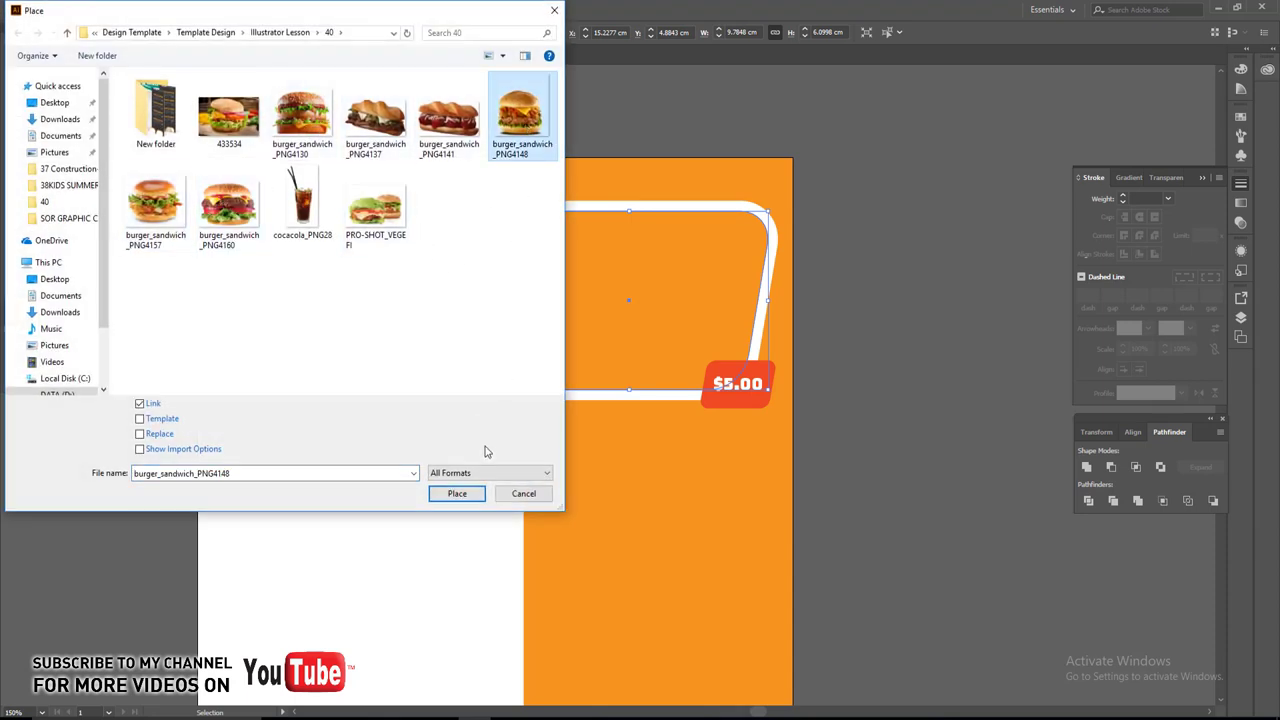
click(457, 493)
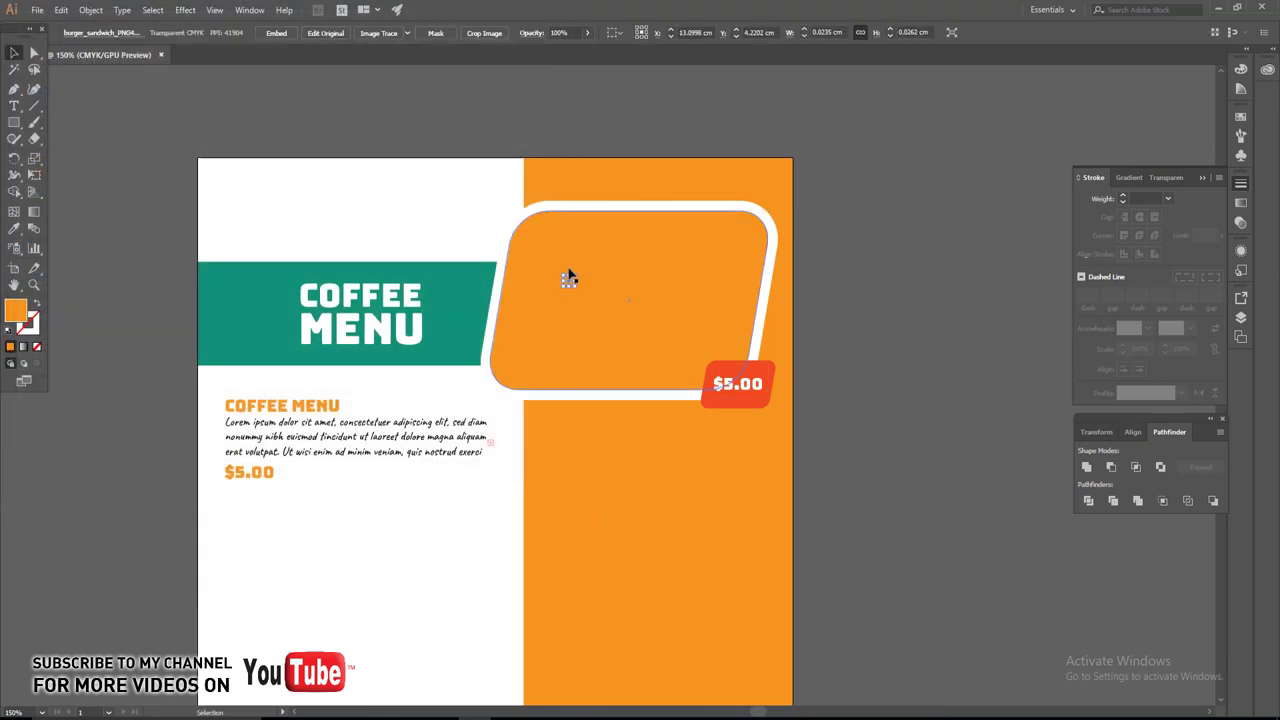
drag(572, 287, 668, 393)
Enlarge the burger photo and shift it right toward the price tag.
drag(570, 340, 626, 330)
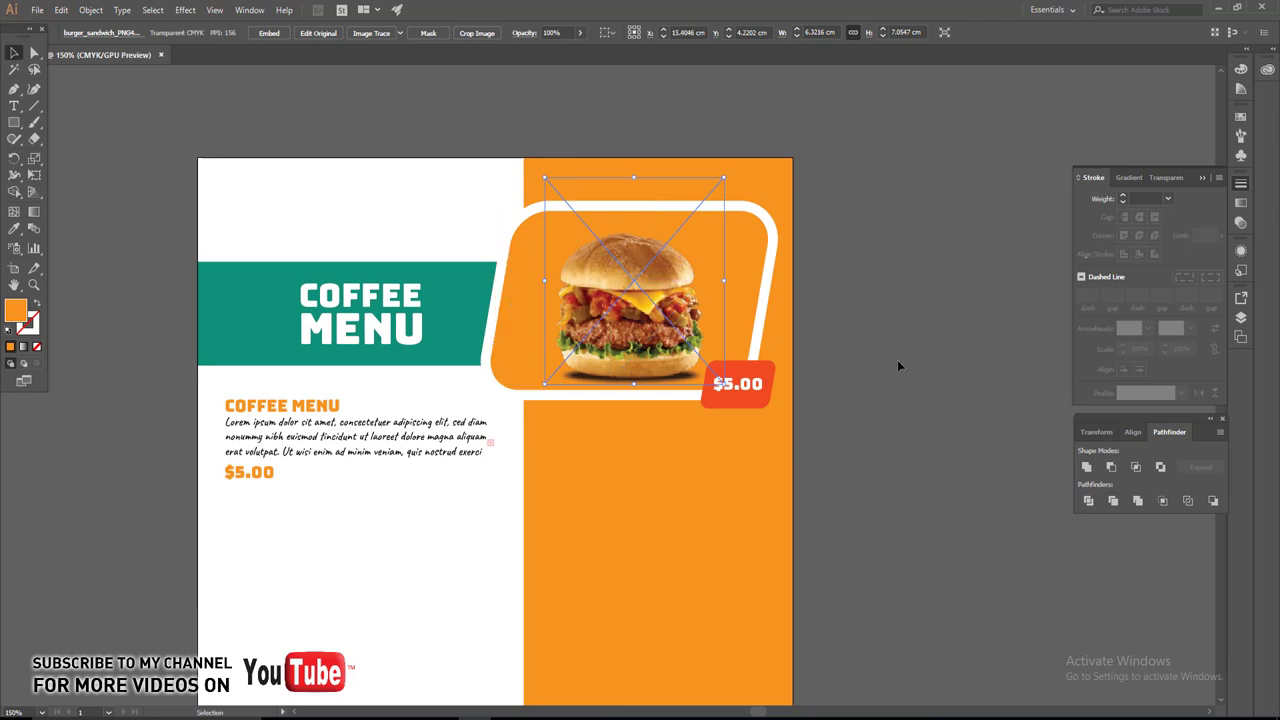
scroll(732, 338, up, 1)
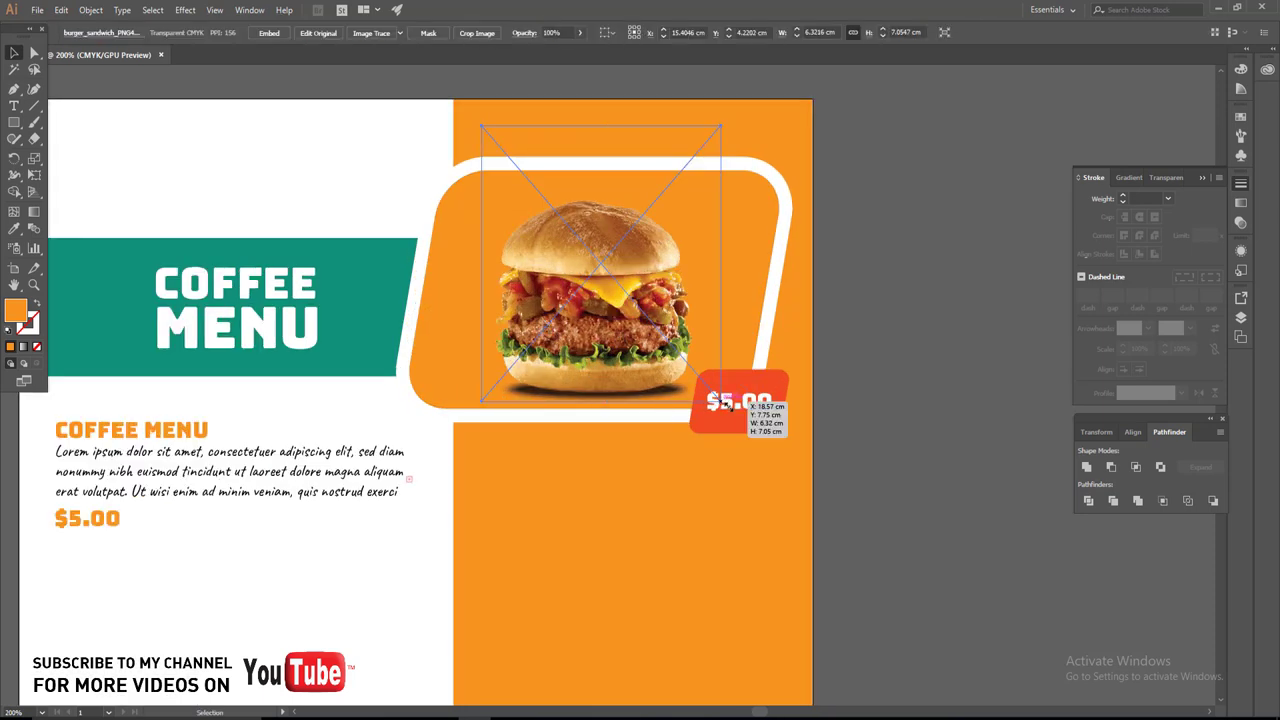
drag(731, 402, 737, 380)
Change the rounded frame behind the burger from orange to black.
click(768, 270)
click(80, 33)
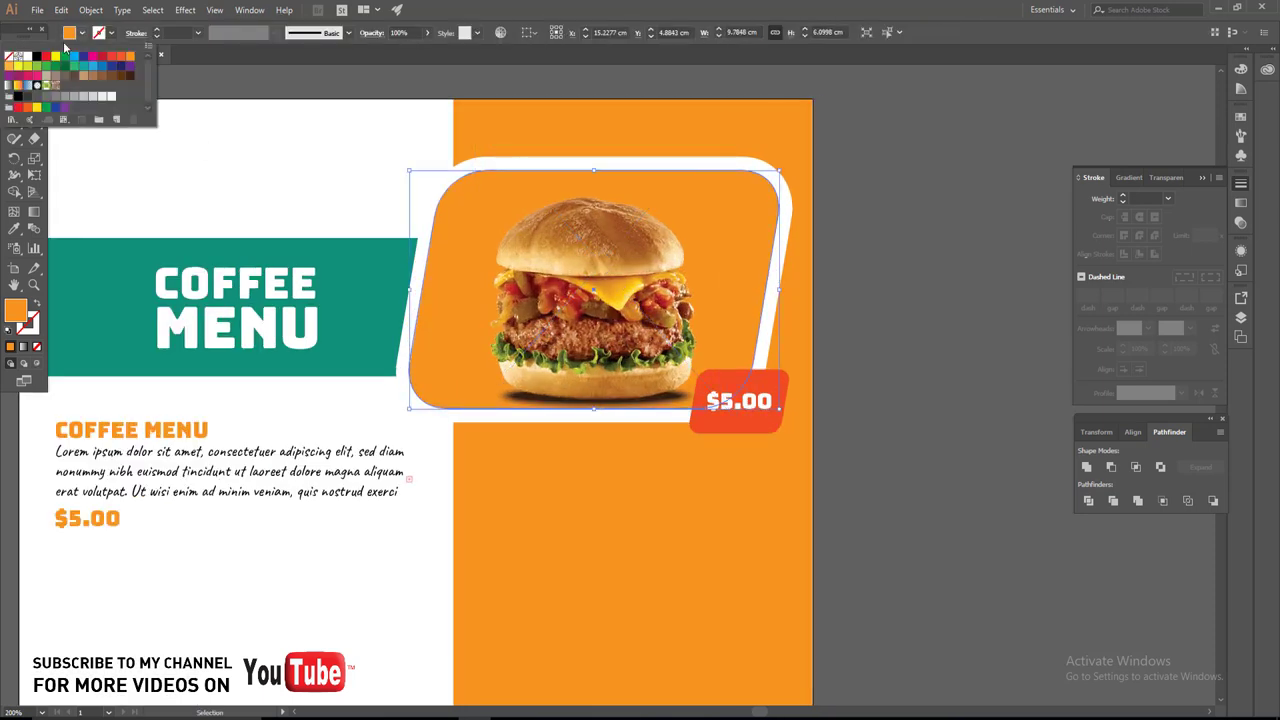
click(34, 58)
click(838, 308)
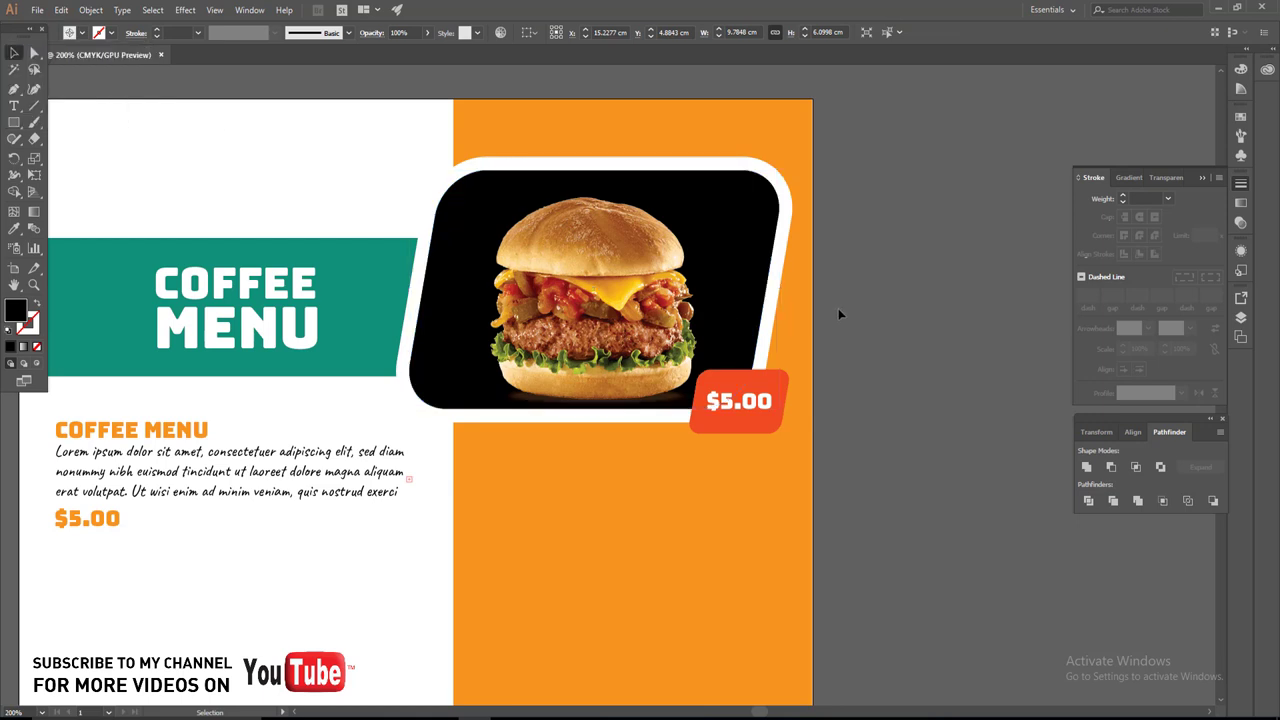
scroll(760, 511, down, 2)
click(760, 511)
scroll(730, 470, down, 3)
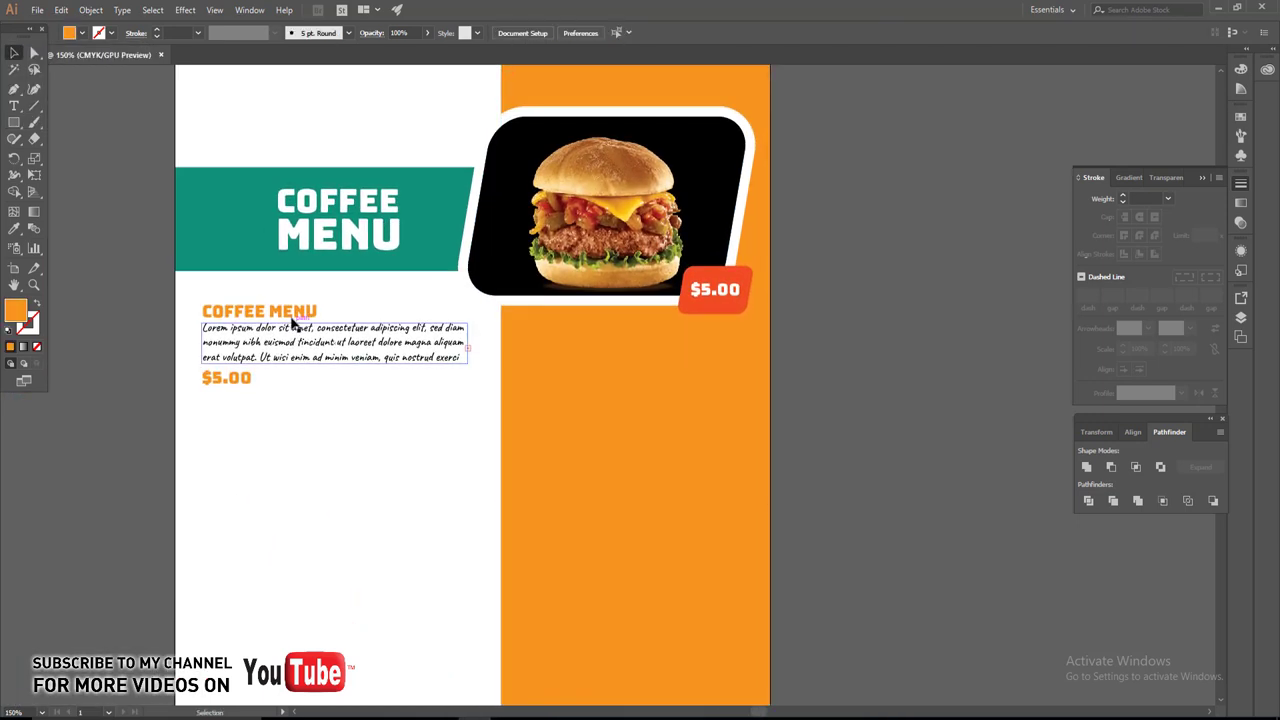
Copy the COFFEE MENU heading and paragraph onto the orange column, narrowed to fit.
click(290, 330)
drag(287, 314, 620, 340)
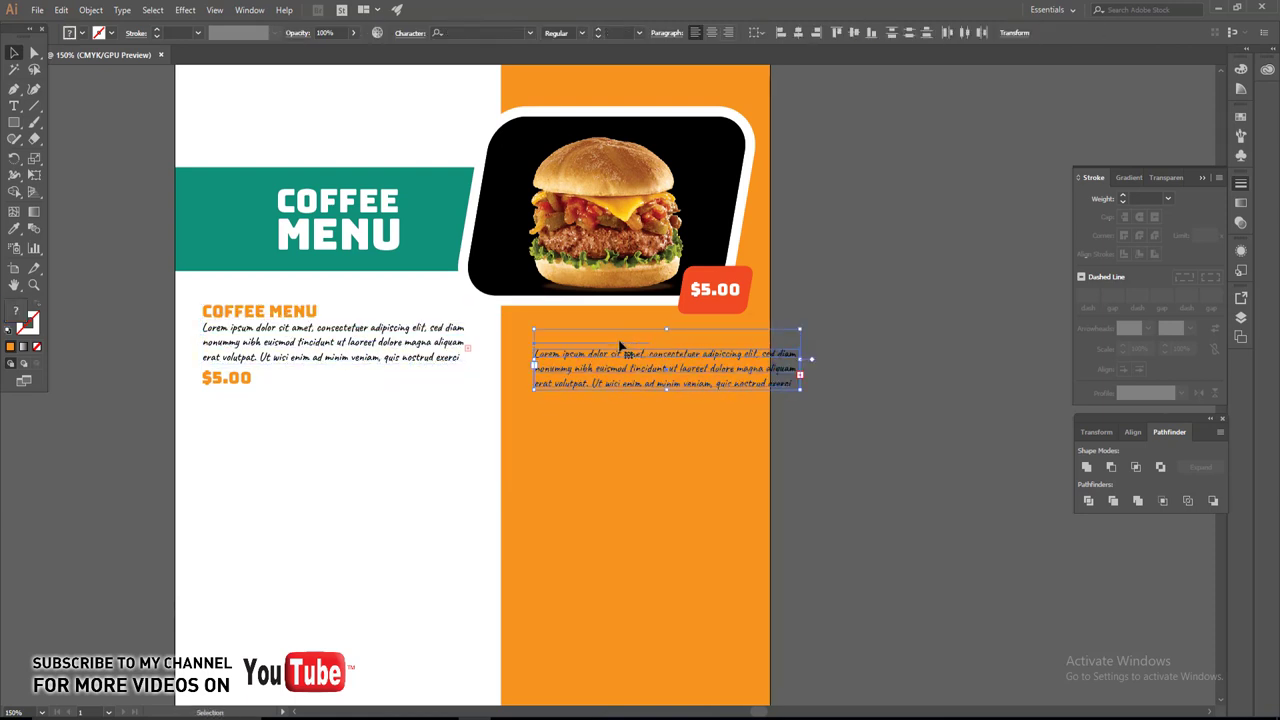
right_click(620, 340)
click(912, 404)
click(750, 357)
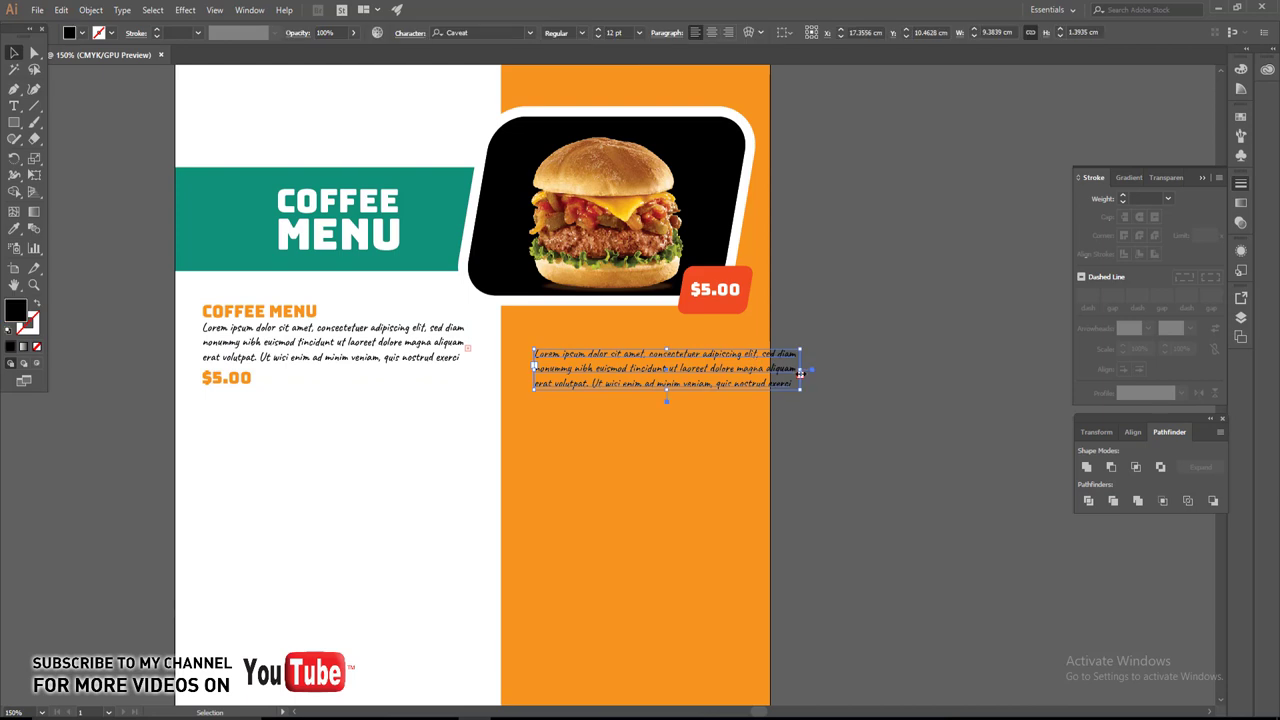
drag(800, 374, 748, 372)
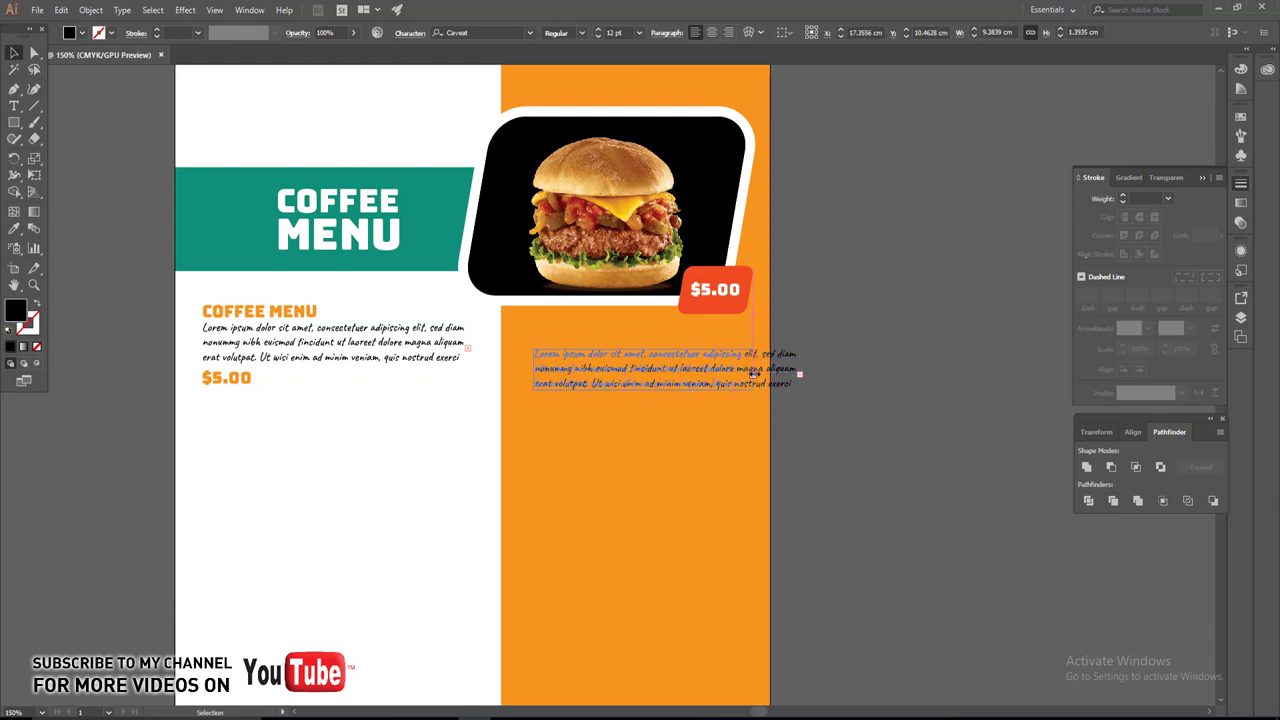
Make the copied COFFEE MENU heading black.
click(603, 370)
click(82, 33)
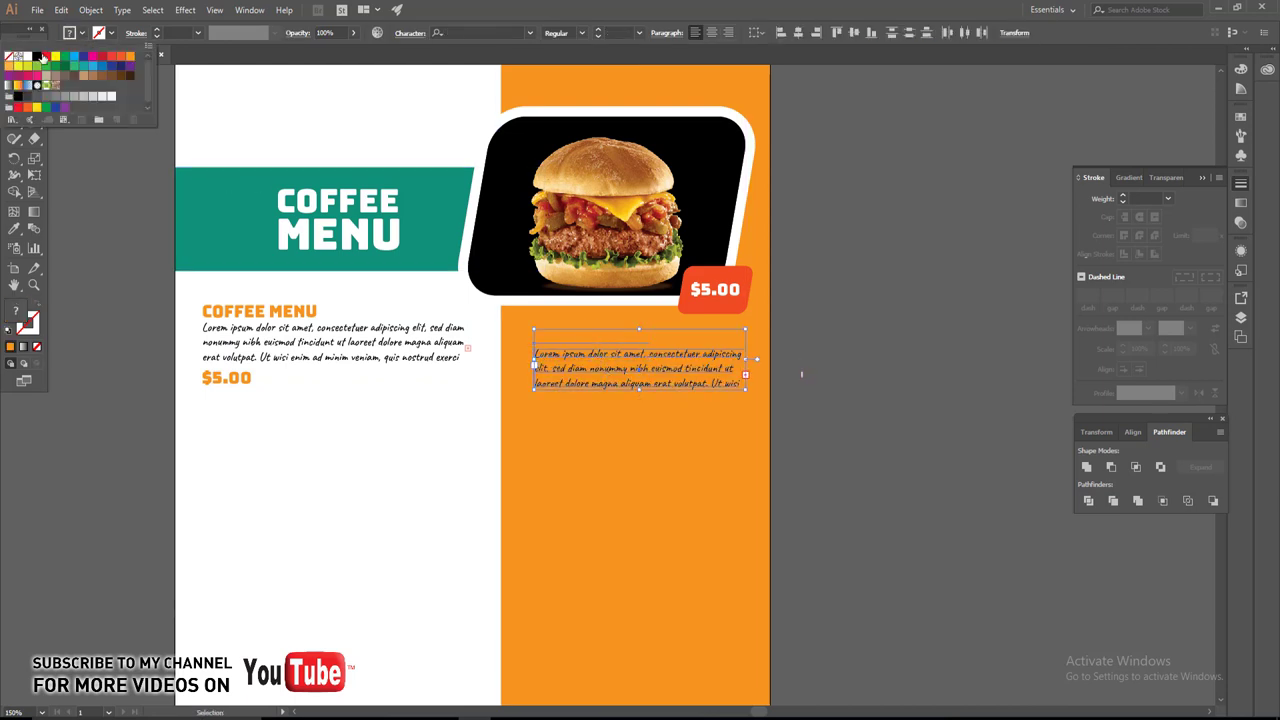
click(20, 59)
click(114, 325)
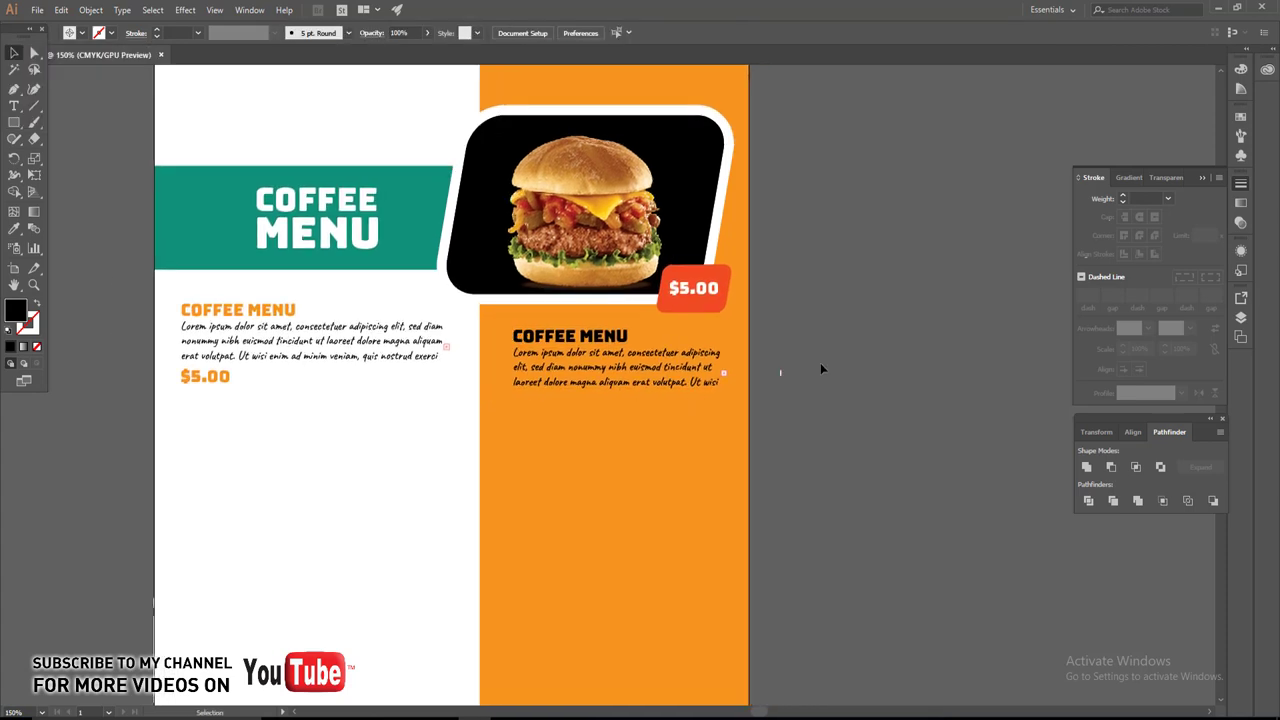
drag(820, 366, 695, 481)
Duplicate the burger card's photo, price tag and text once down the column.
drag(440, 110, 730, 545)
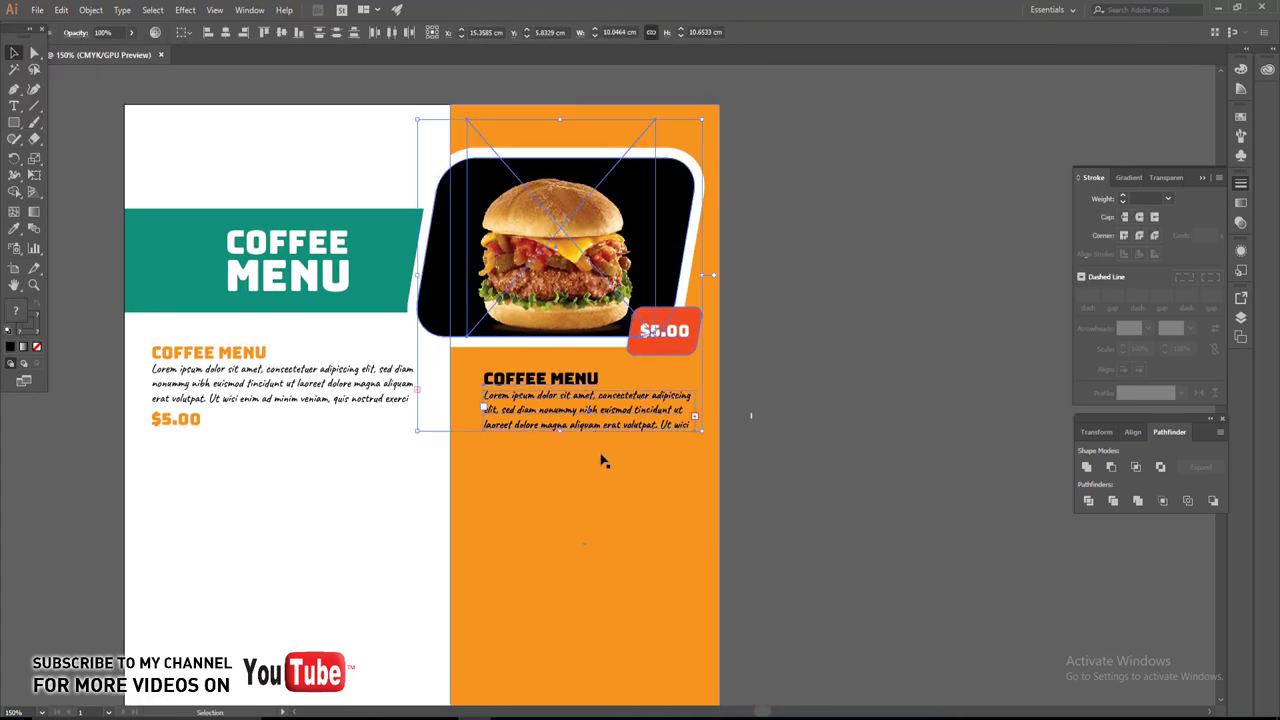
mouse_move(626, 492)
mouse_down()
mouse_move(612, 380)
mouse_move(592, 337)
mouse_up()
drag(565, 142, 565, 455)
key(ctrl+z)
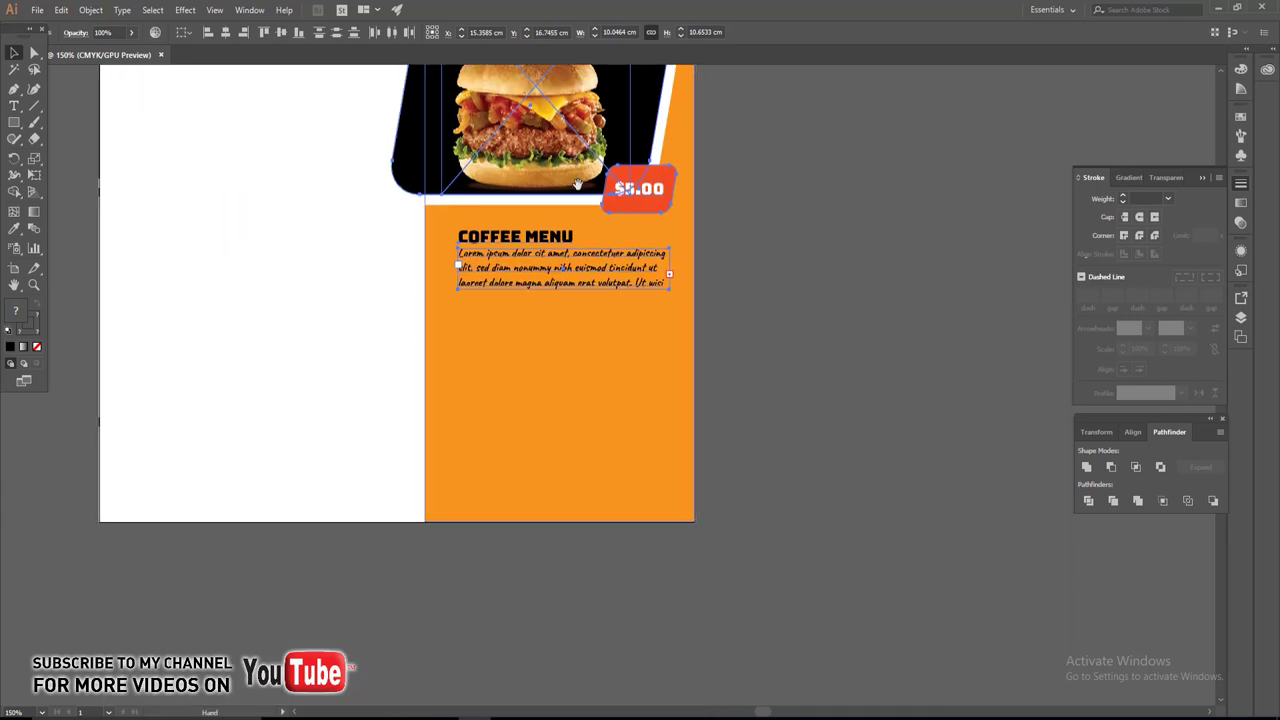
scroll(600, 263, down, 3)
key(ctrl+shift+z)
scroll(578, 360, up, 3)
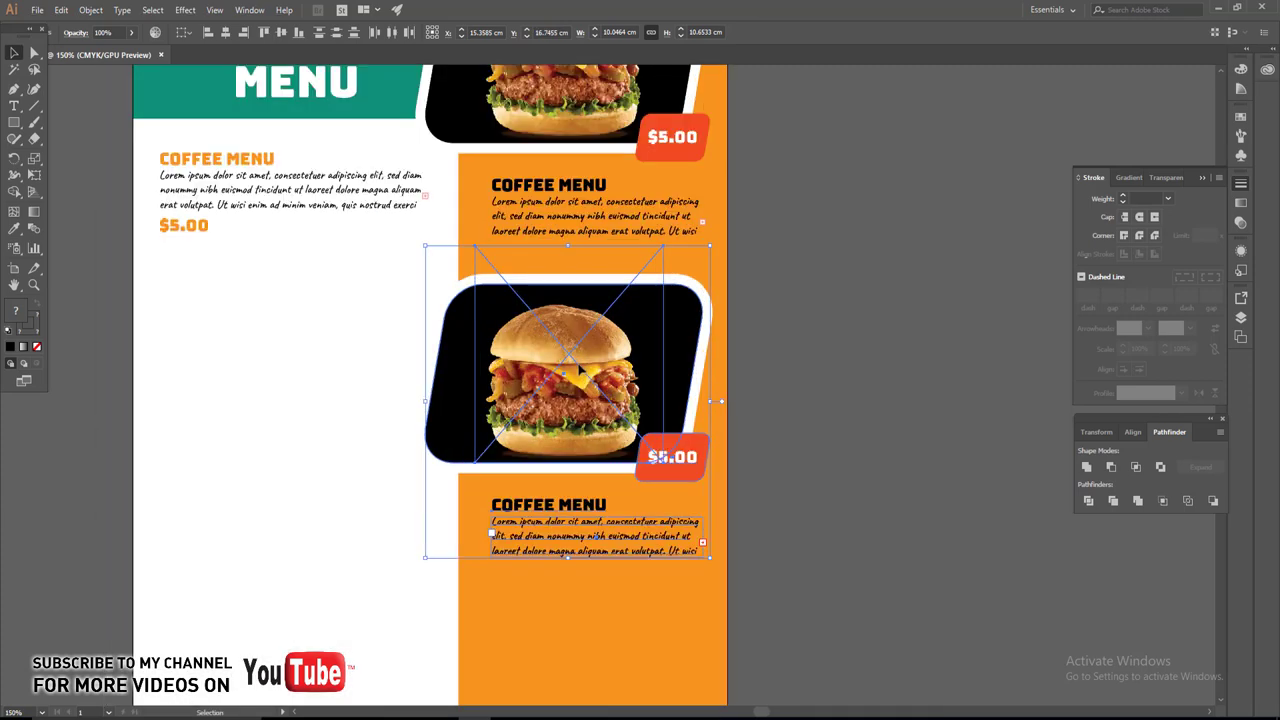
drag(578, 368, 578, 343)
Add a third copy of the burger card further down the column.
scroll(578, 343, down, 2)
drag(575, 273, 575, 555)
key(ctrl+shift+a)
drag(741, 700, 746, 550)
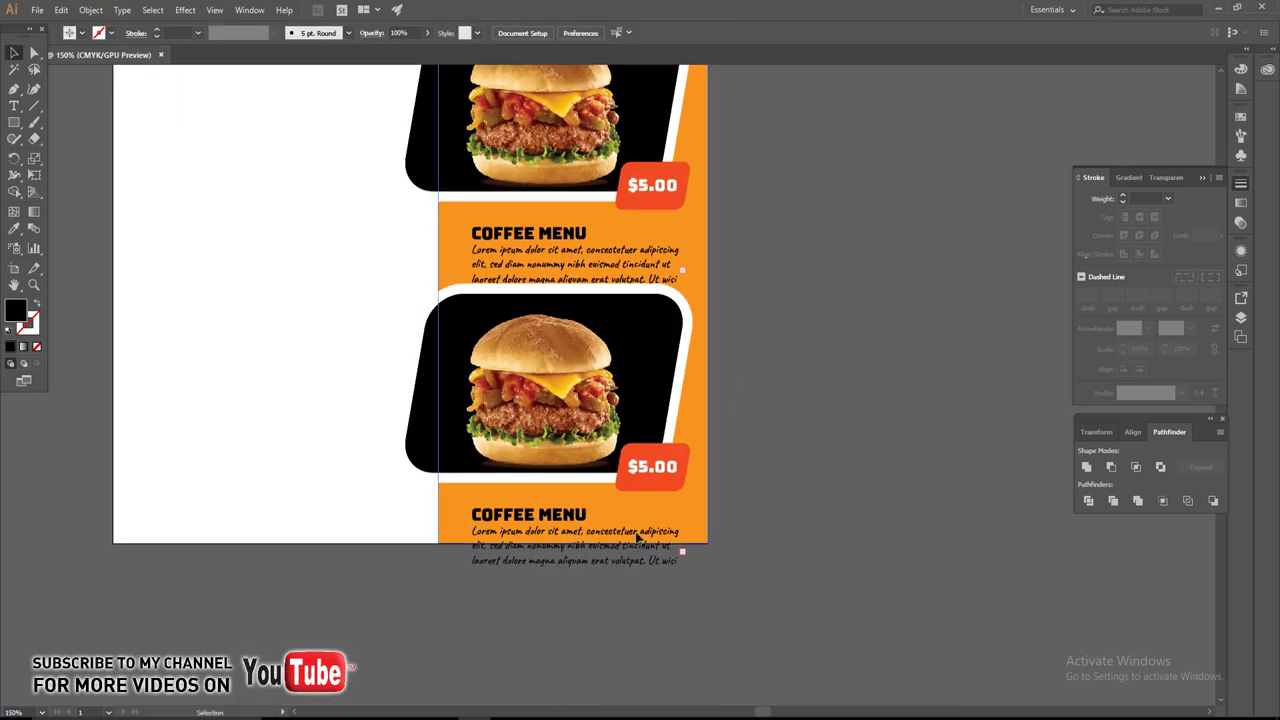
Select everything, then trim the selection to just the right burger column.
key(ctrl+0)
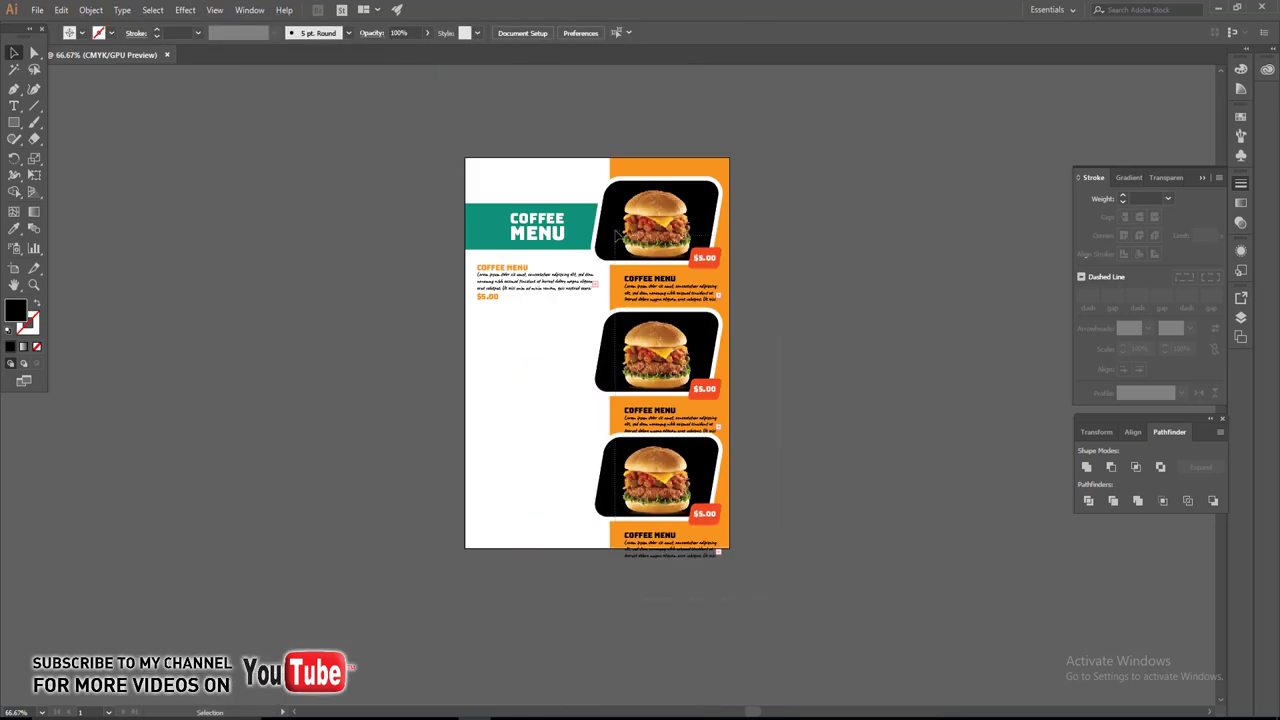
key(ctrl+a)
shift+click(615, 163)
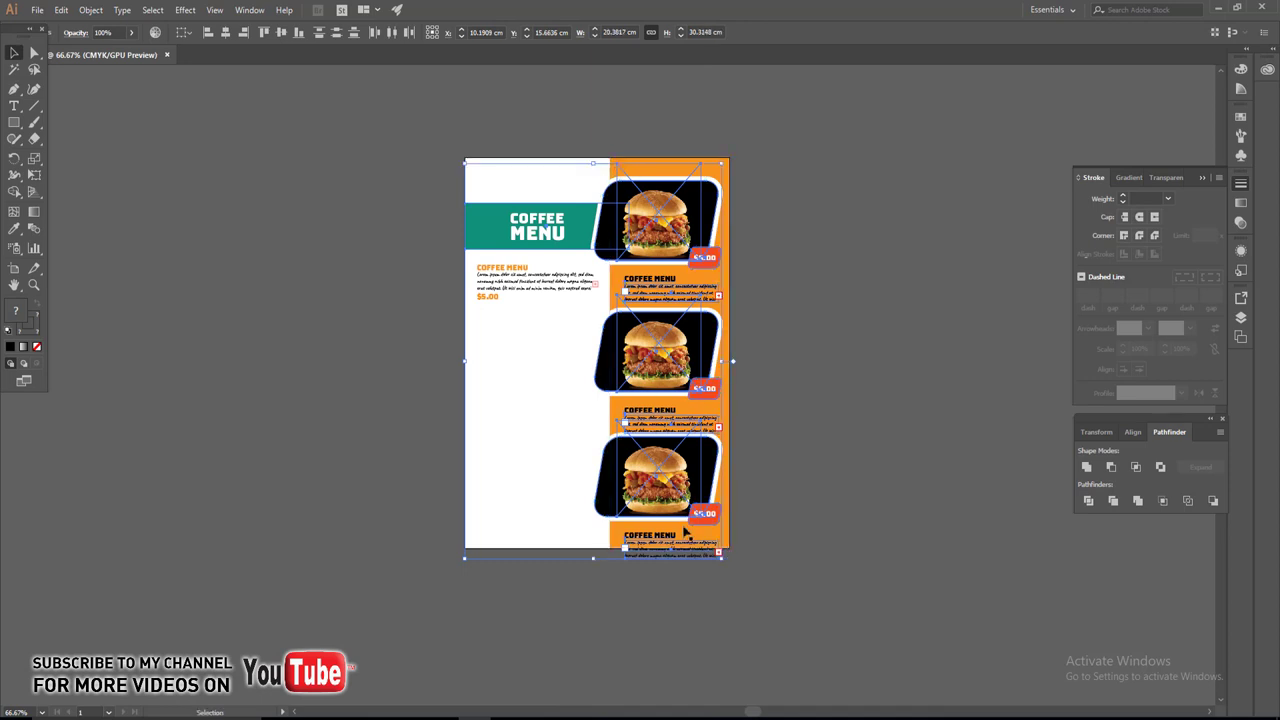
shift+click(484, 260)
shift+click(467, 233)
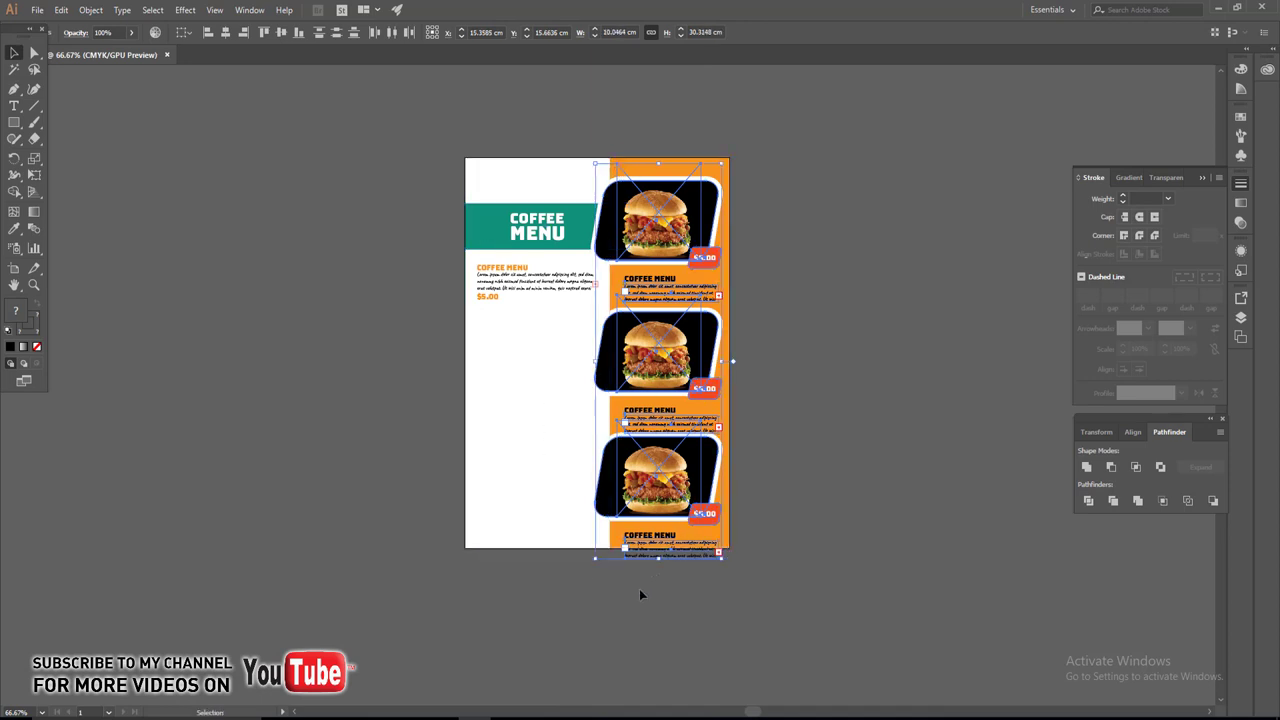
shift+click(594, 560)
scroll(655, 512, up, 1)
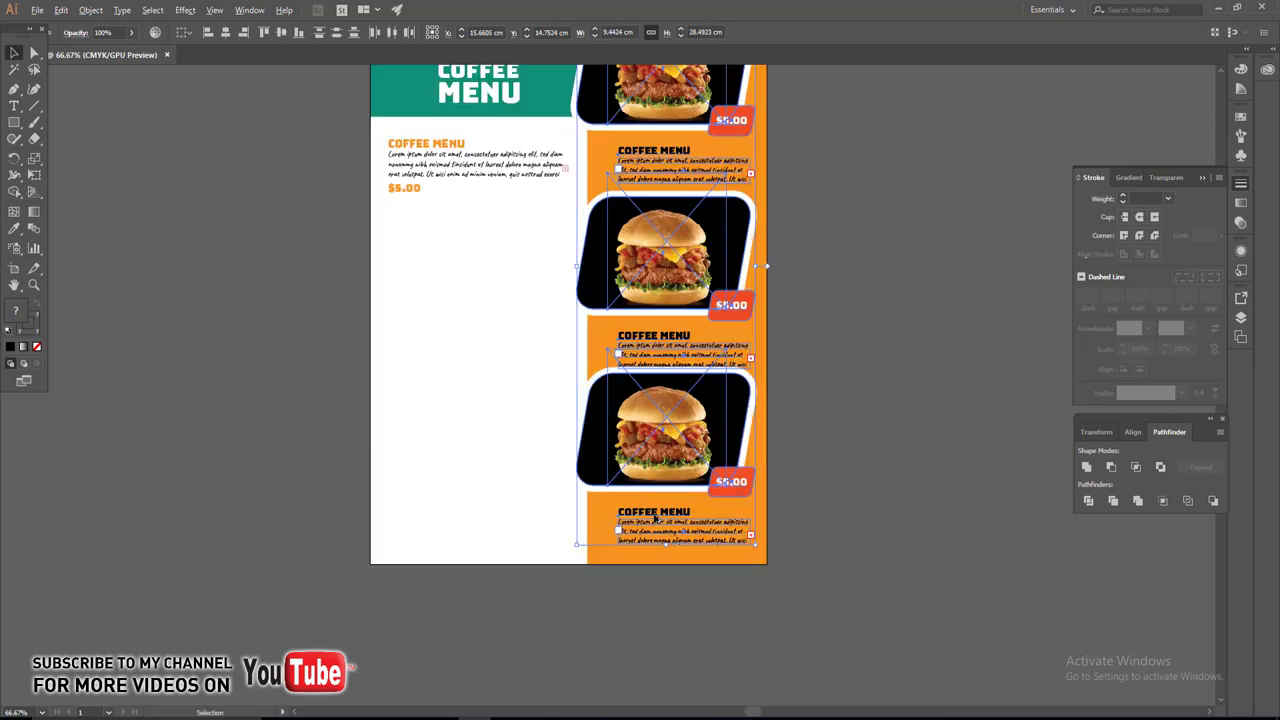
Review the three stacked cards and select the upper card's text block.
mouse_move(681, 479)
mouse_down()
mouse_move(646, 531)
mouse_move(647, 563)
mouse_up()
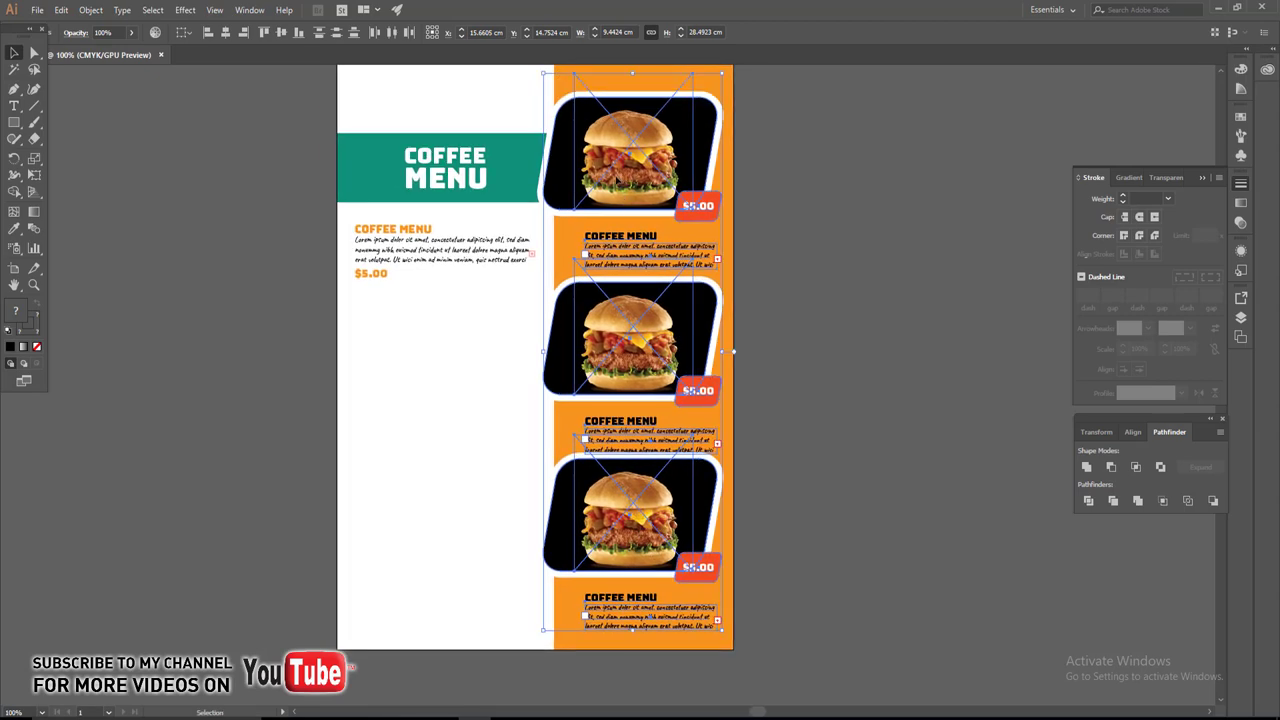
drag(834, 466, 822, 372)
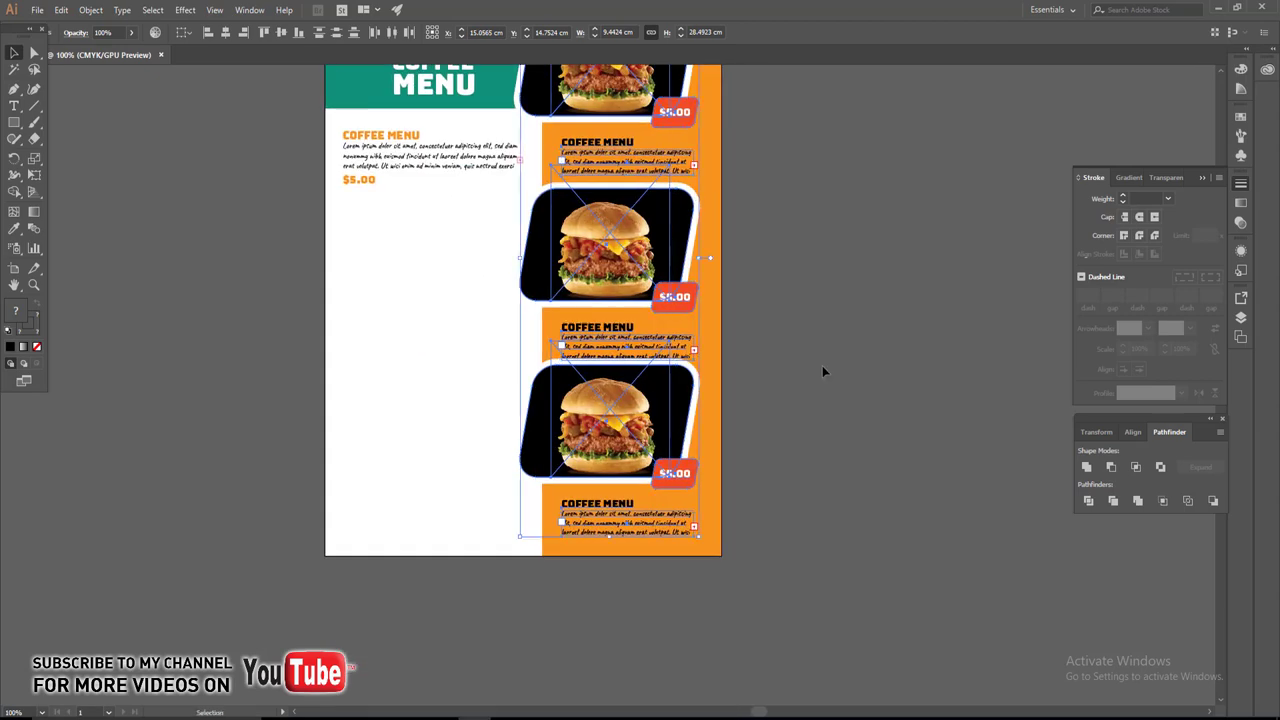
click(823, 371)
scroll(714, 512, up, 1)
click(545, 255)
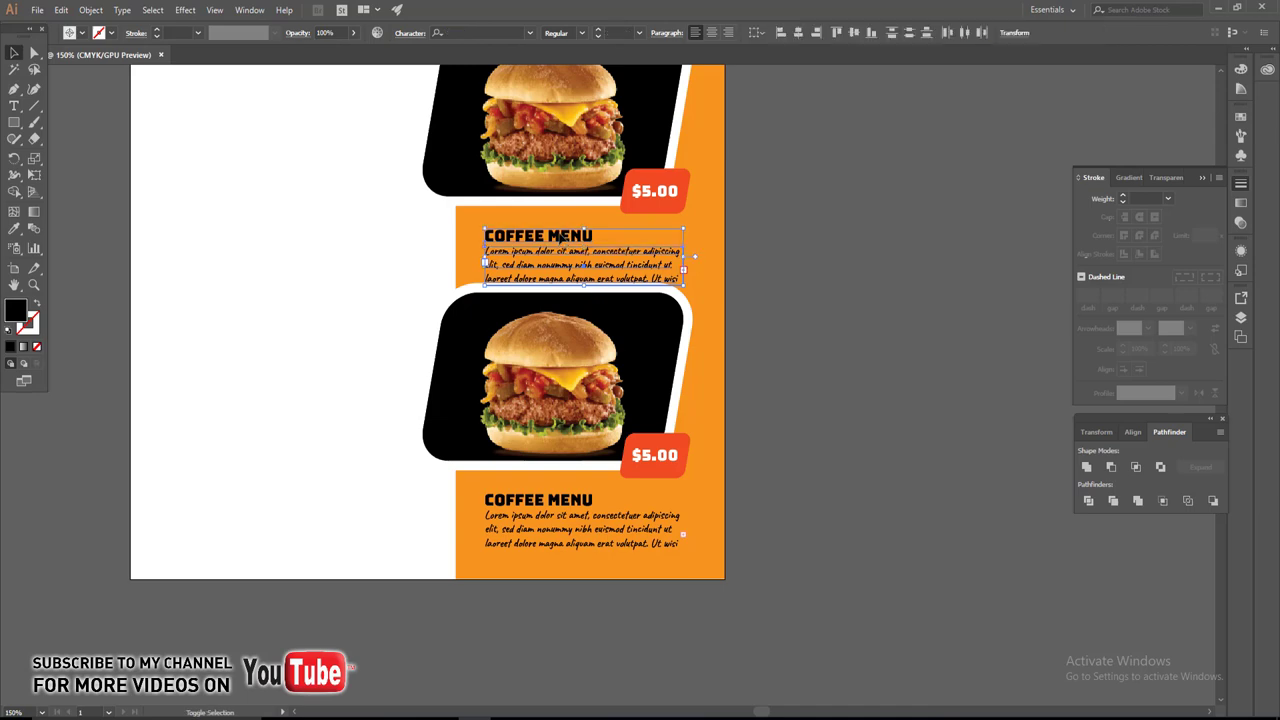
Move the COFFEE MENU text up slightly on its card.
scroll(560, 236, up, 2)
drag(560, 236, 570, 215)
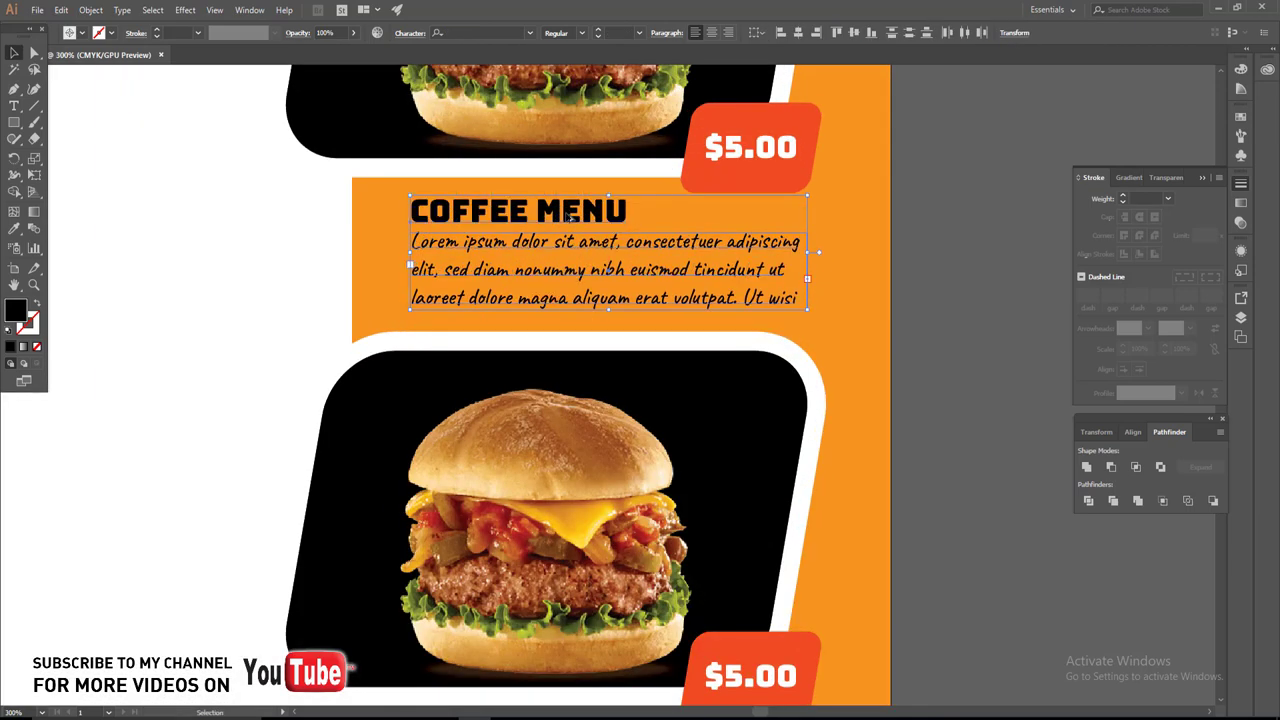
scroll(570, 215, down, 2)
scroll(806, 343, down, 2)
Replace the second card's photo with burger_sandwich_PNG4157.
click(650, 316)
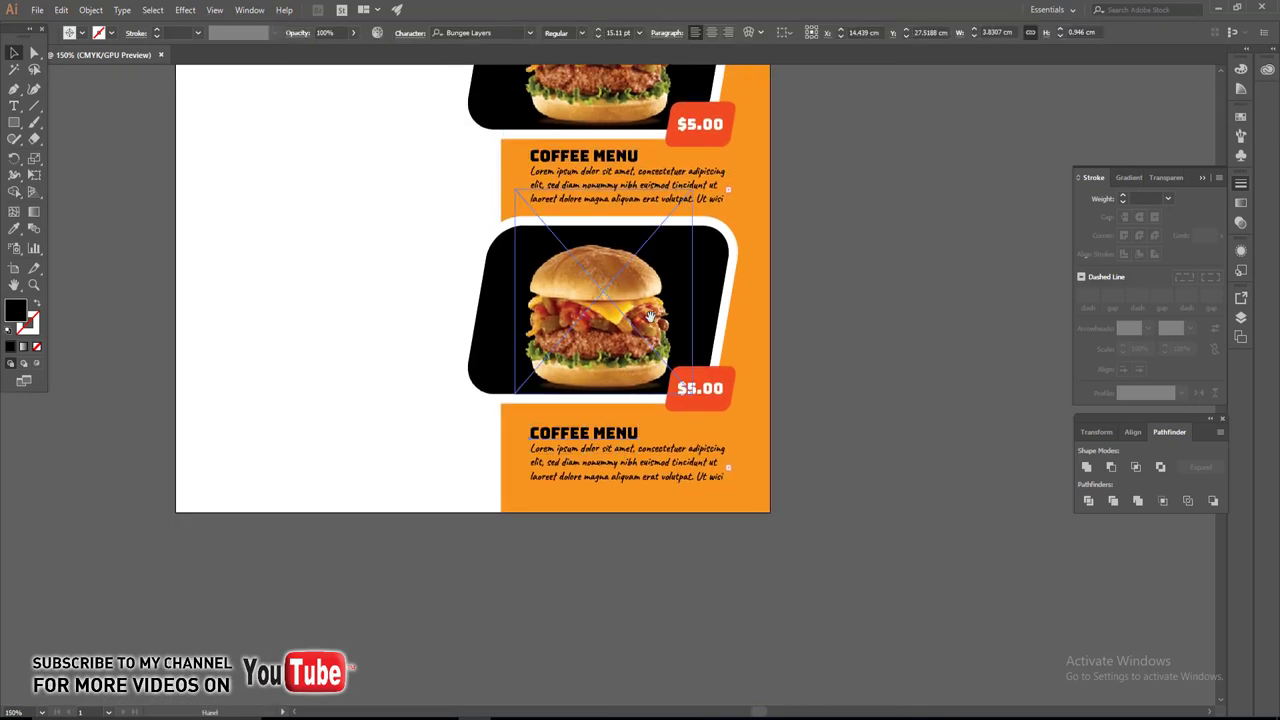
click(98, 33)
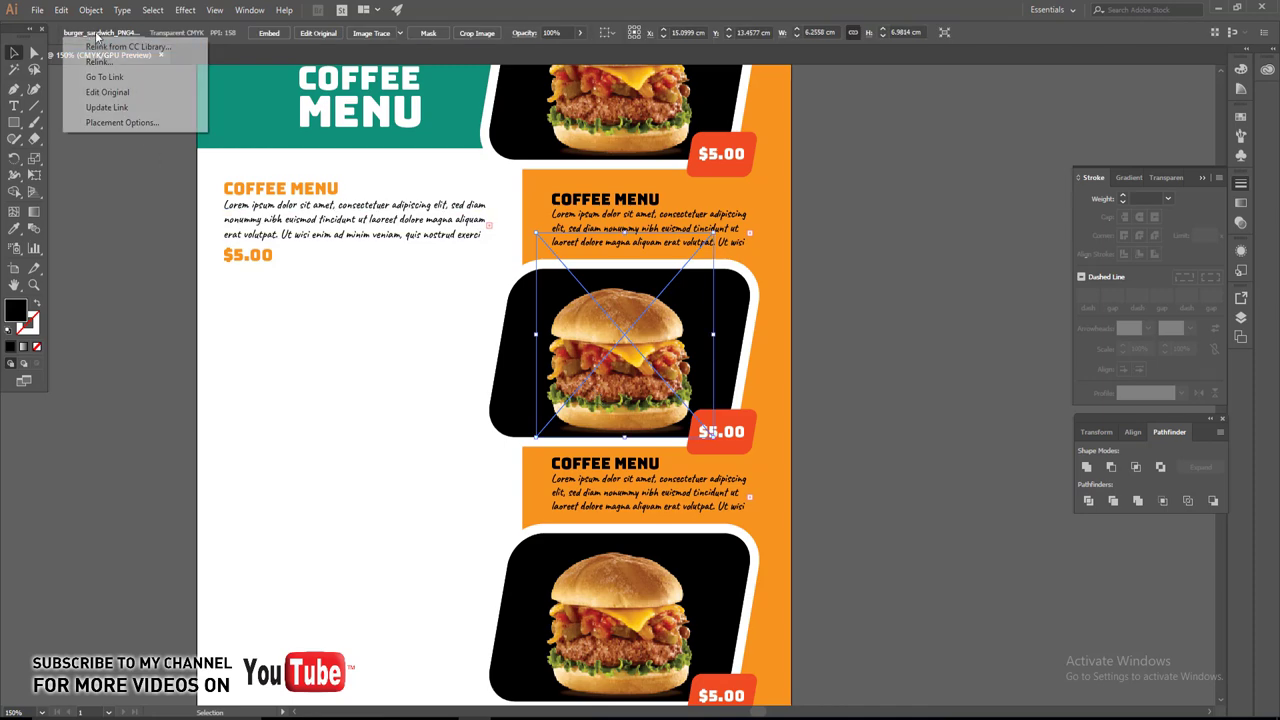
click(90, 57)
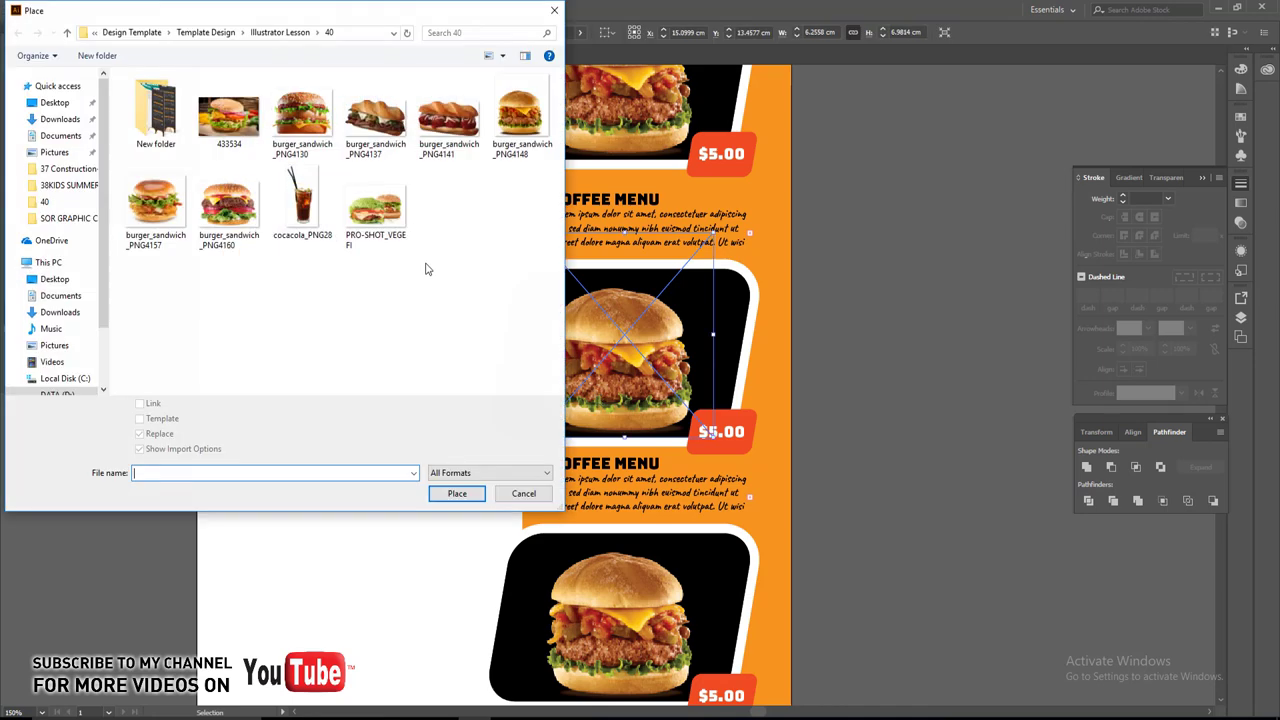
click(155, 205)
click(457, 493)
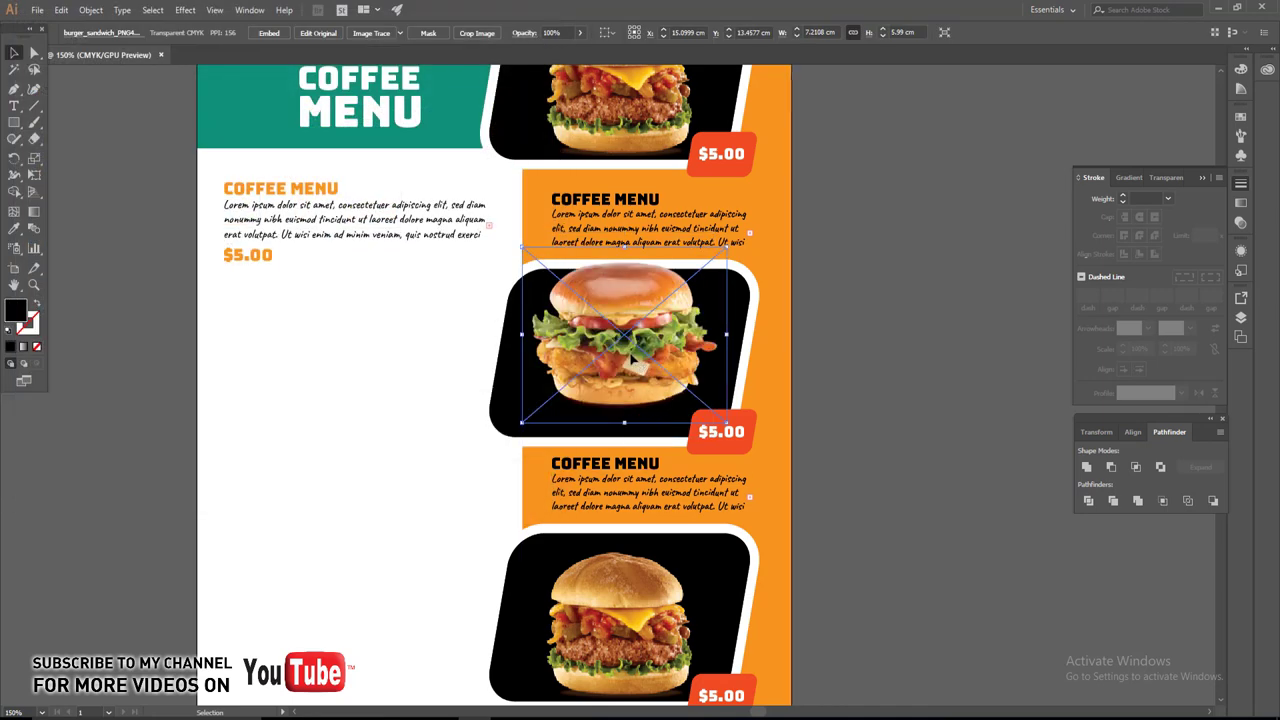
click(917, 434)
Replace the third card's photo with burger_sandwich_PNG4160.
scroll(615, 497, down, 3)
click(615, 497)
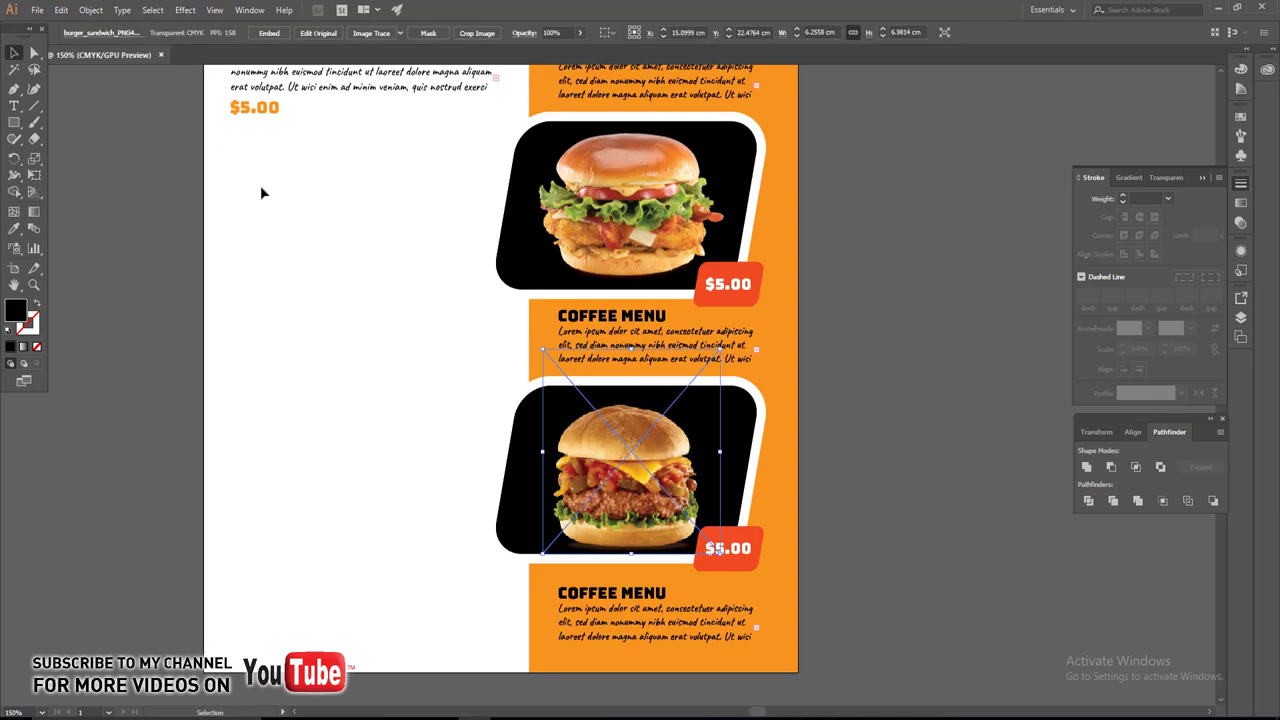
click(98, 33)
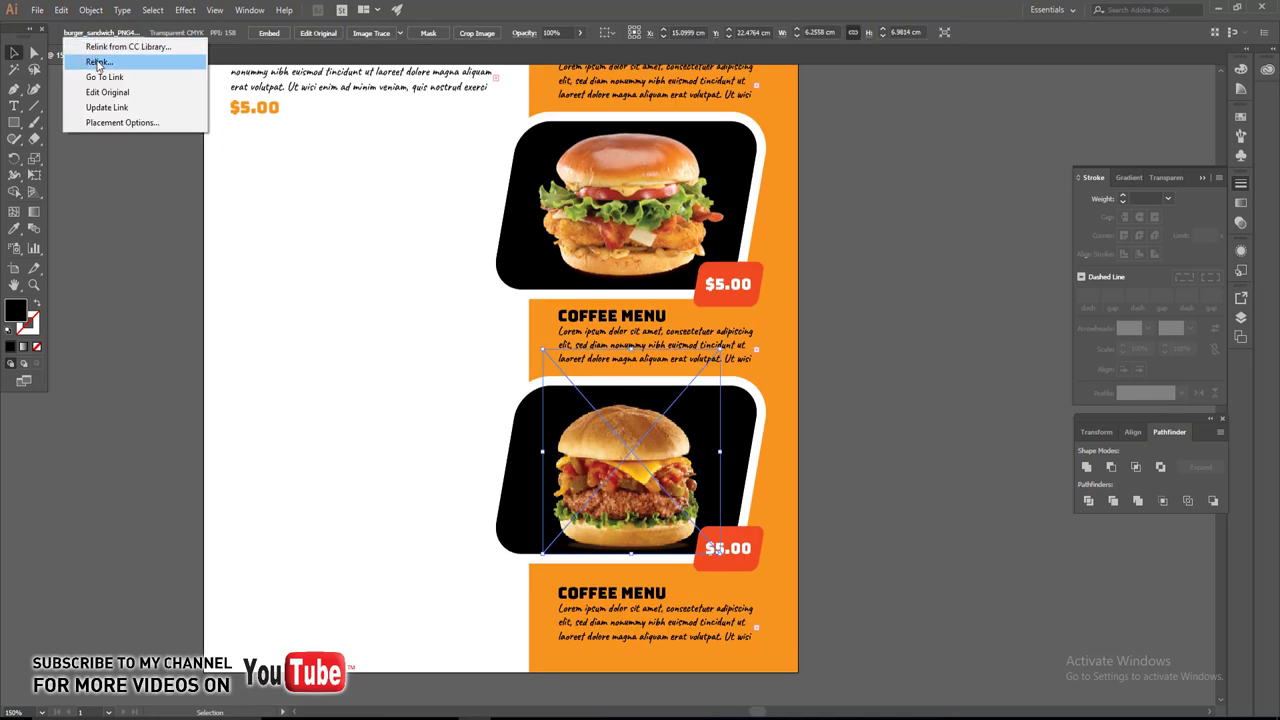
click(98, 63)
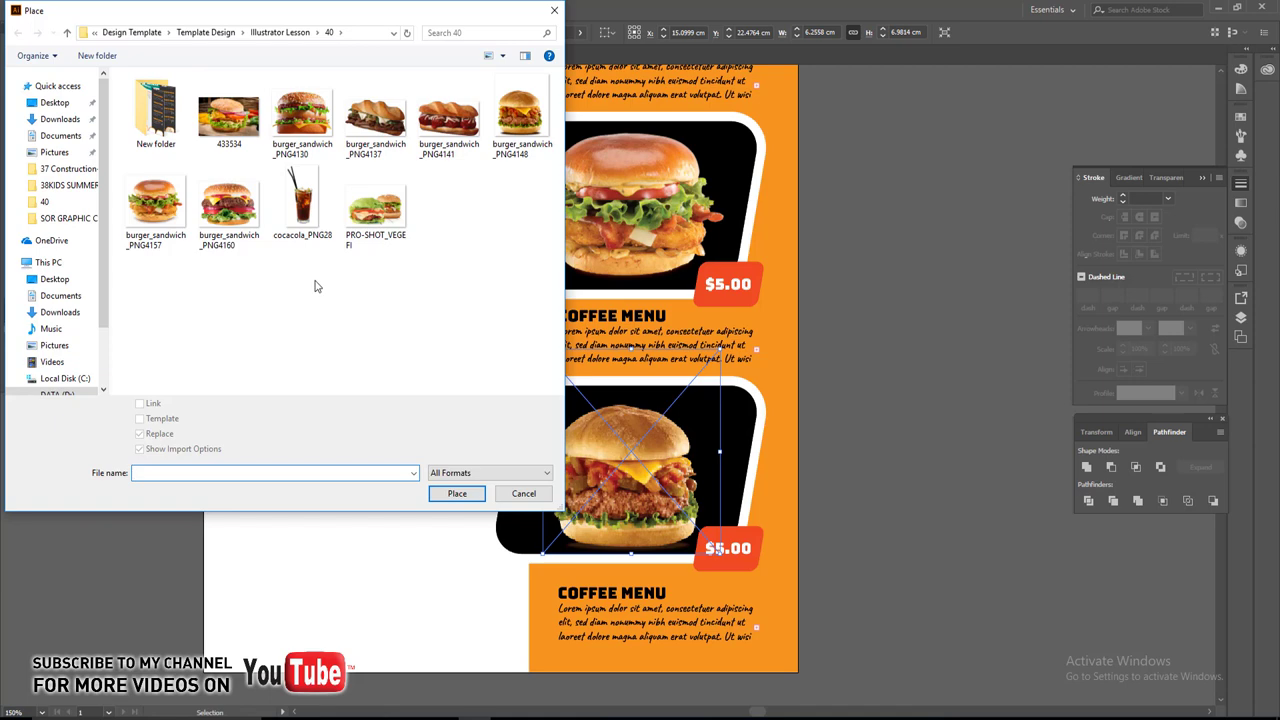
click(228, 205)
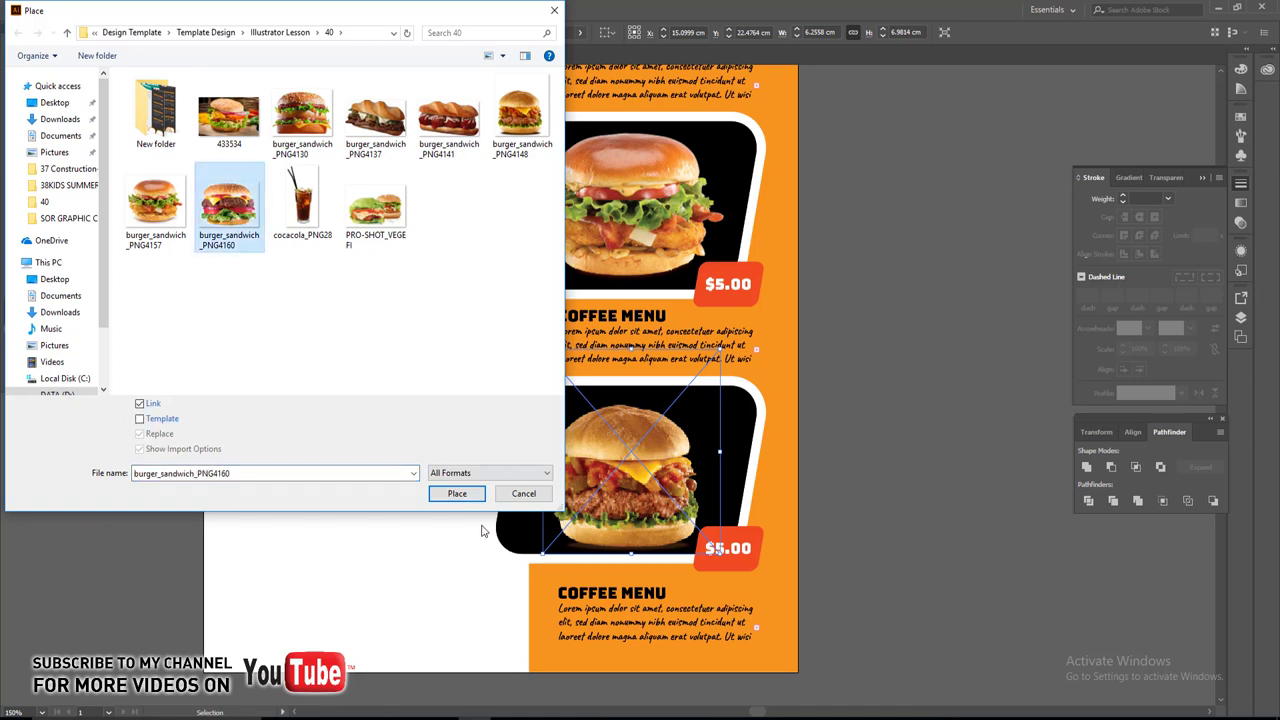
click(456, 493)
Shrink the bottom burger photo slightly to fit inside its black card.
scroll(670, 518, up, 1)
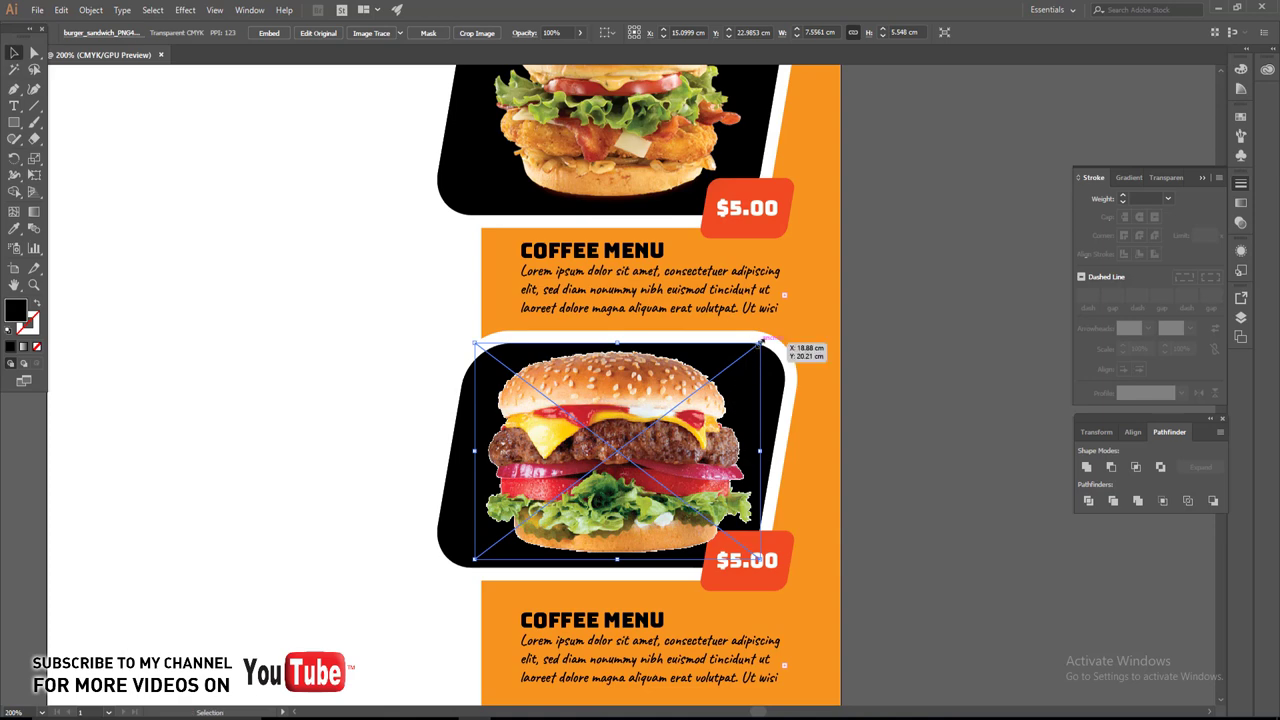
drag(752, 355, 745, 360)
click(893, 465)
Duplicate the teal header banner down and align it to the page bottom.
scroll(891, 460, down, 2)
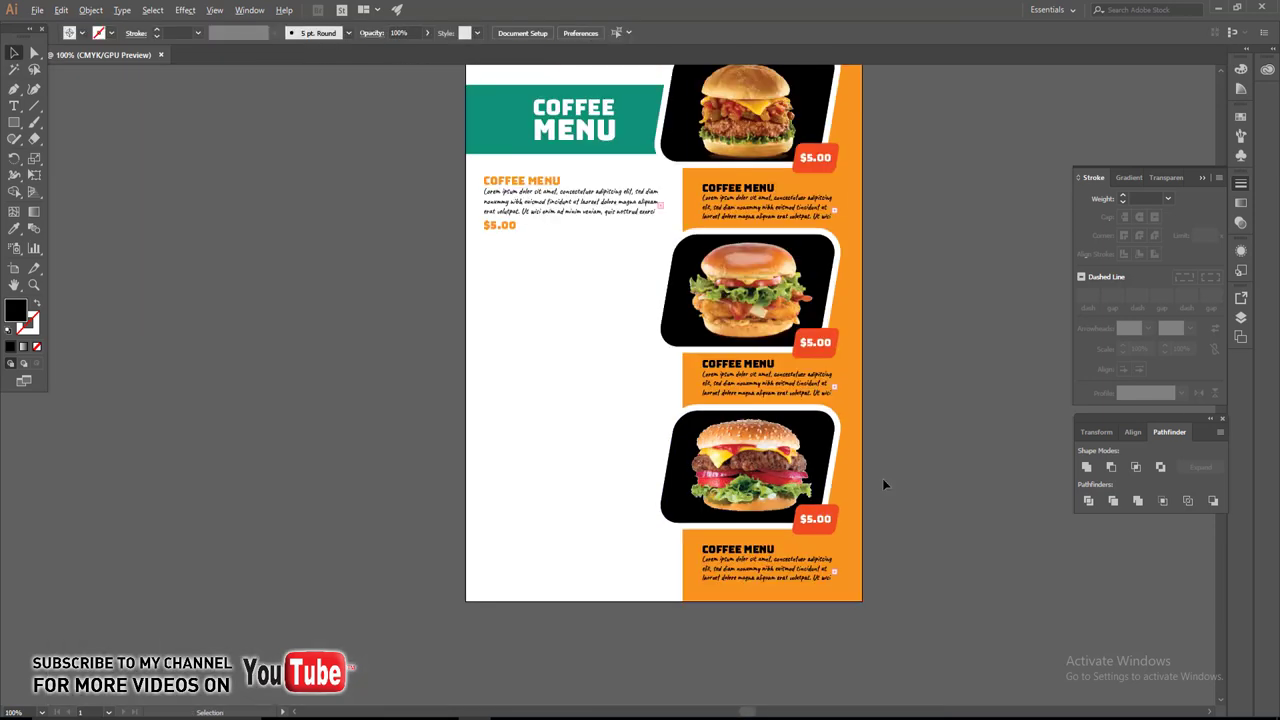
scroll(611, 466, up, 1)
scroll(534, 394, down, 2)
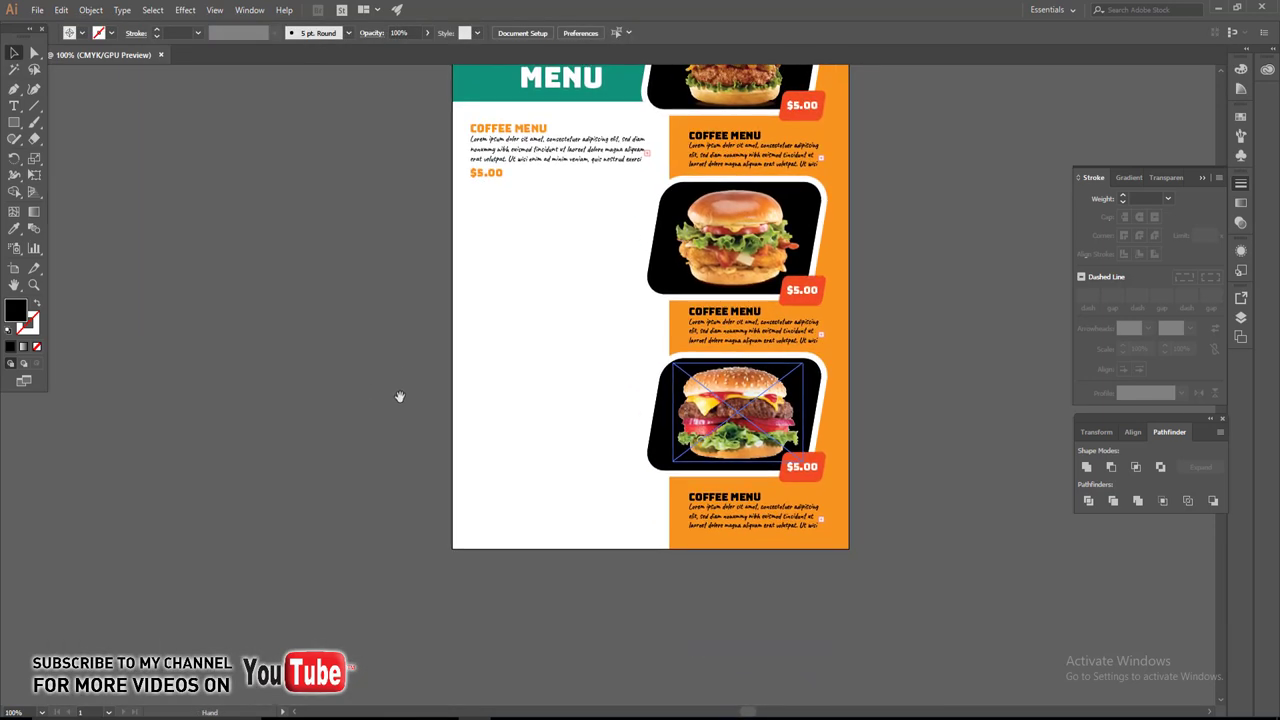
drag(463, 396, 406, 439)
drag(430, 259, 428, 604)
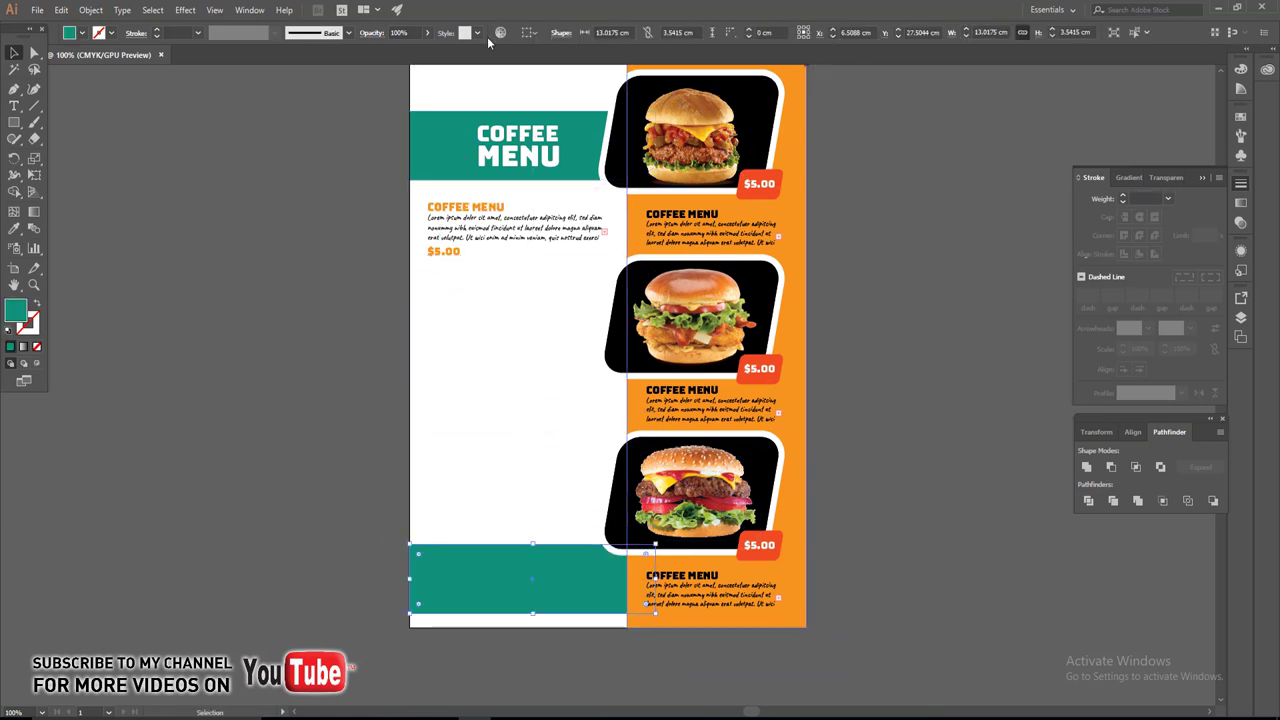
click(557, 80)
click(640, 33)
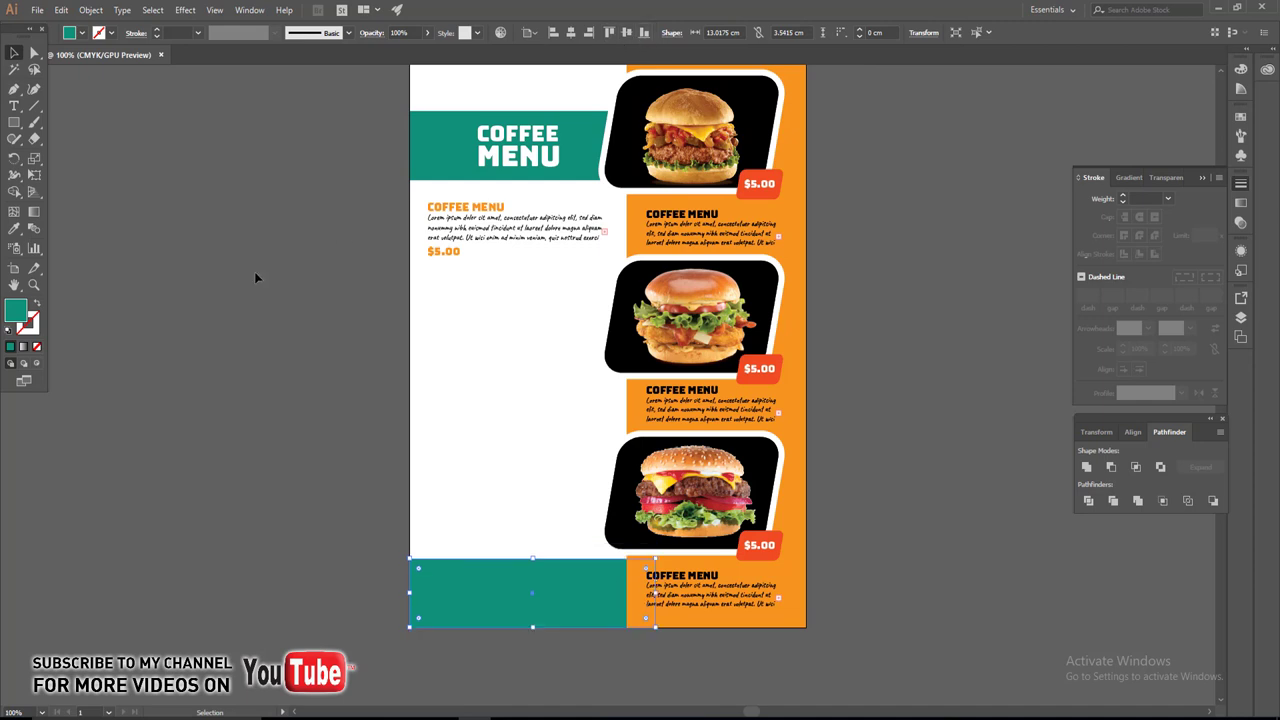
Copy the COFFEE heading into the bottom teal band.
click(254, 271)
drag(500, 371, 503, 327)
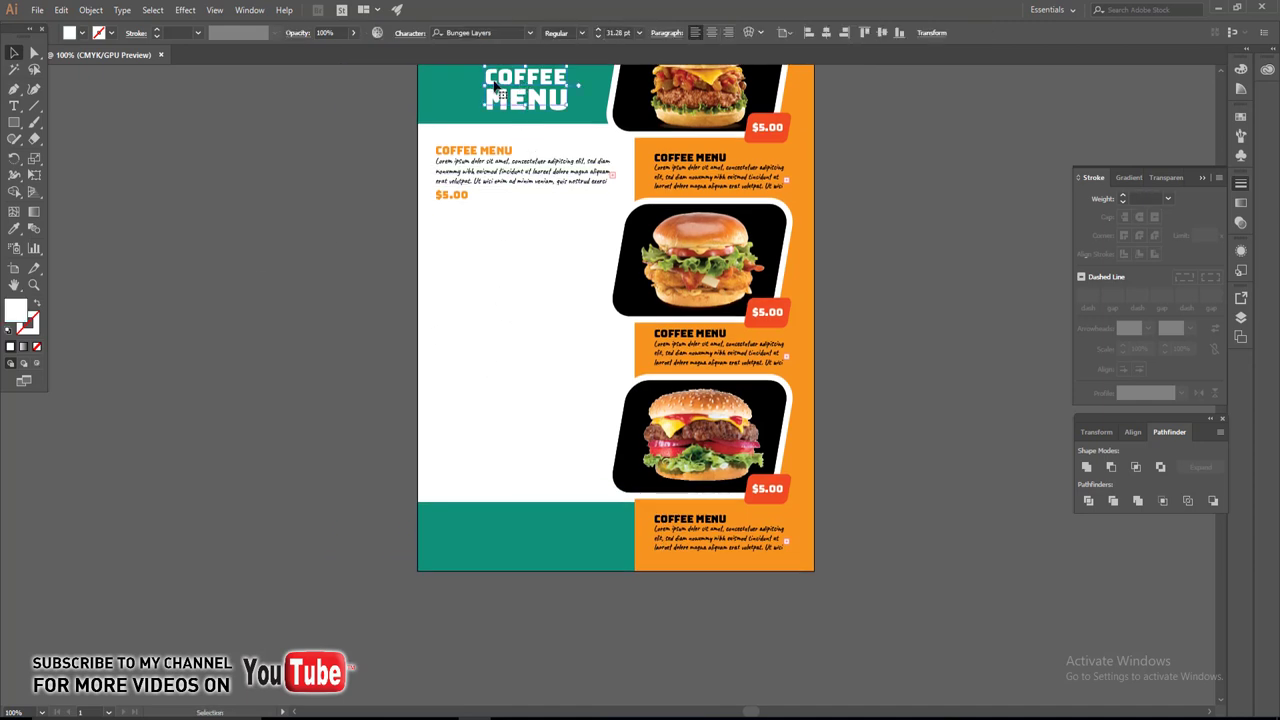
drag(521, 83, 452, 540)
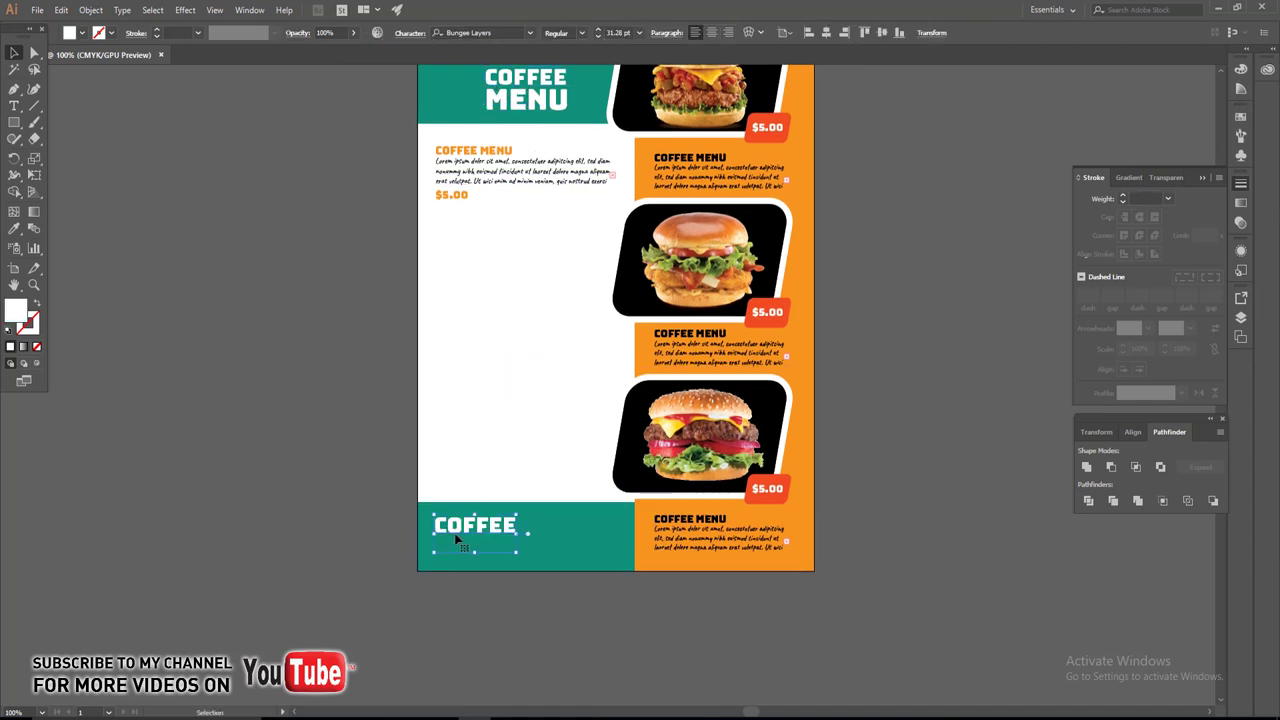
Retype the copied heading as the BURGER | HOTDOG PIZZA | SANDWICH categories.
double_click(457, 540)
double_click(477, 533)
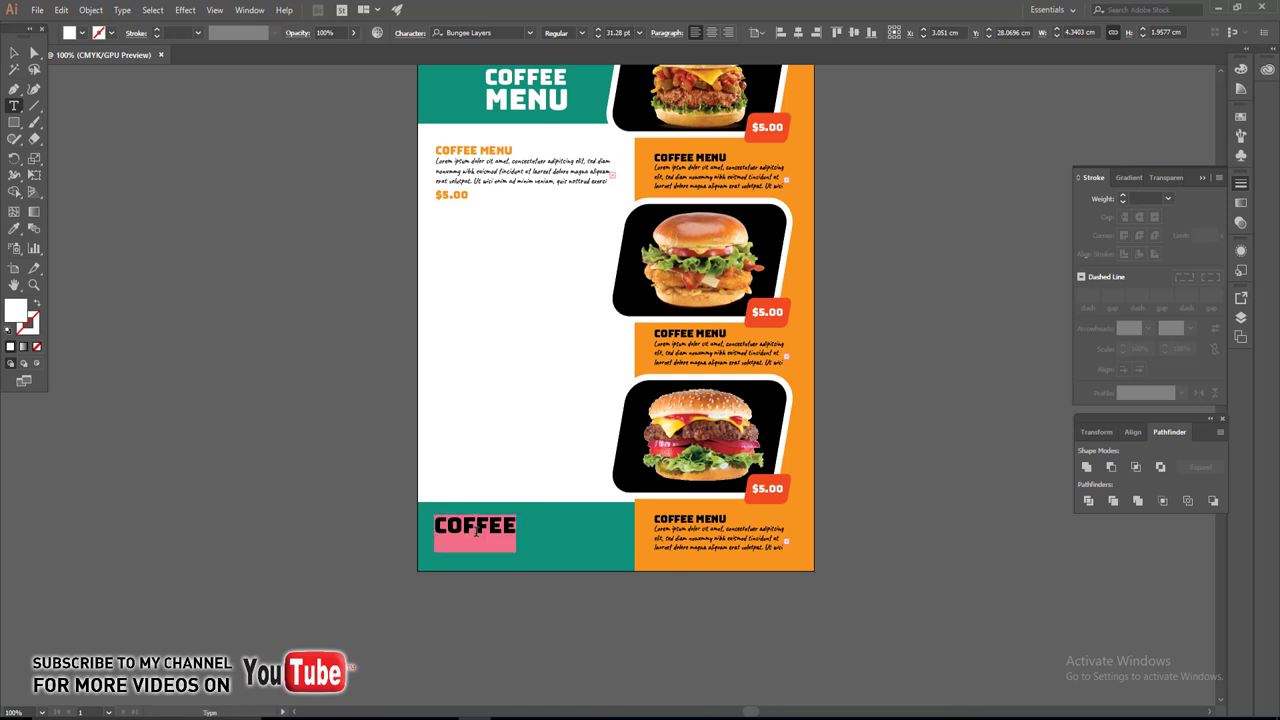
text(BURGER | HOTDOG| PIZZA | SANDWIC)
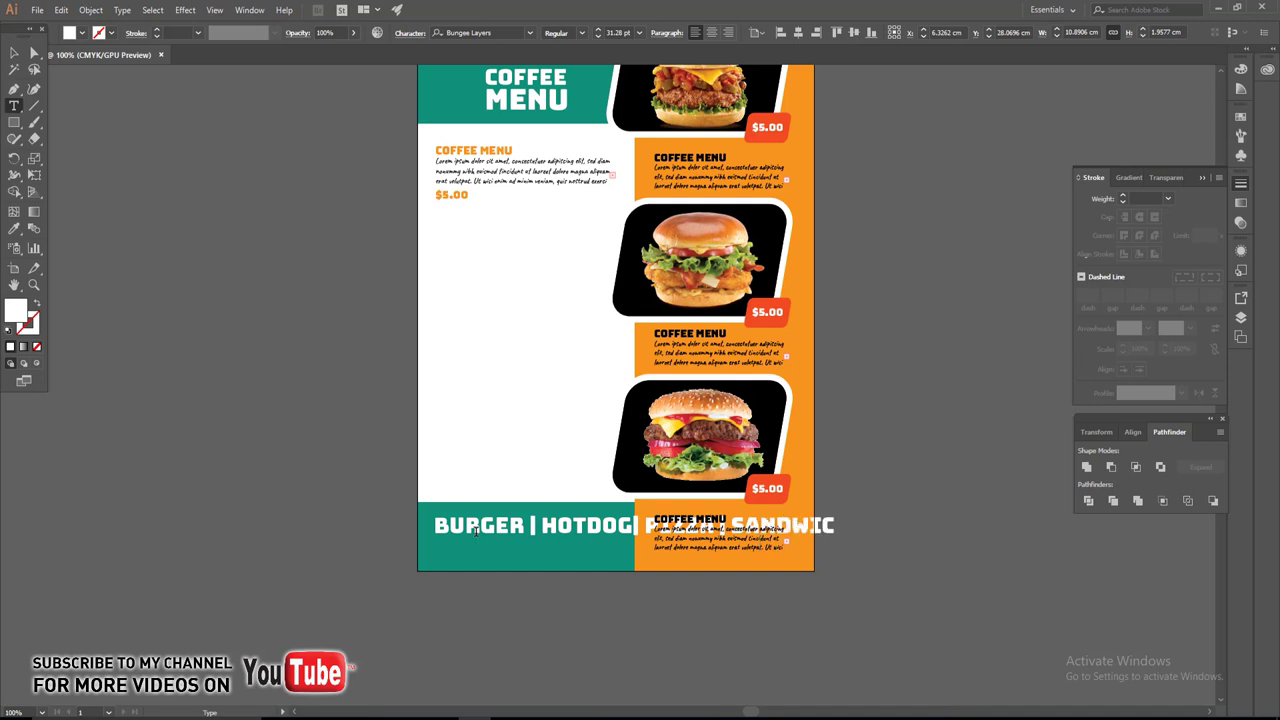
click(15, 51)
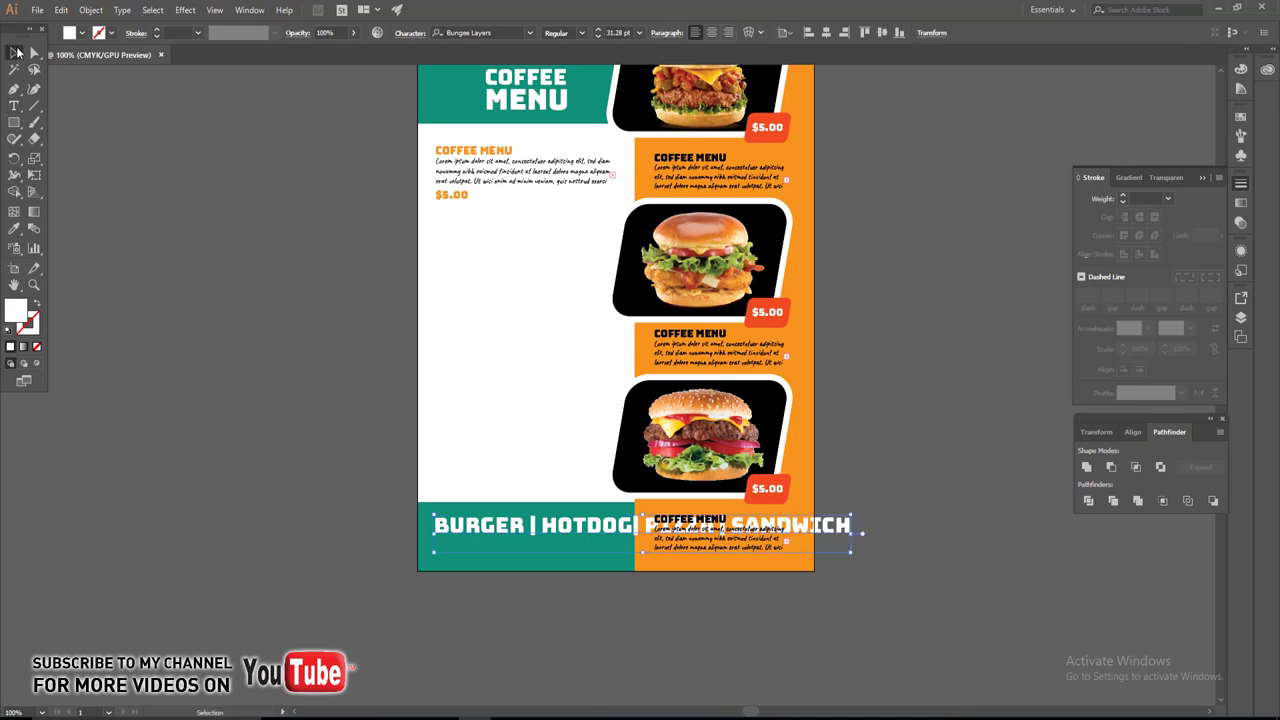
Shrink the category text to fit the band and move it up.
scroll(537, 324, up, 1)
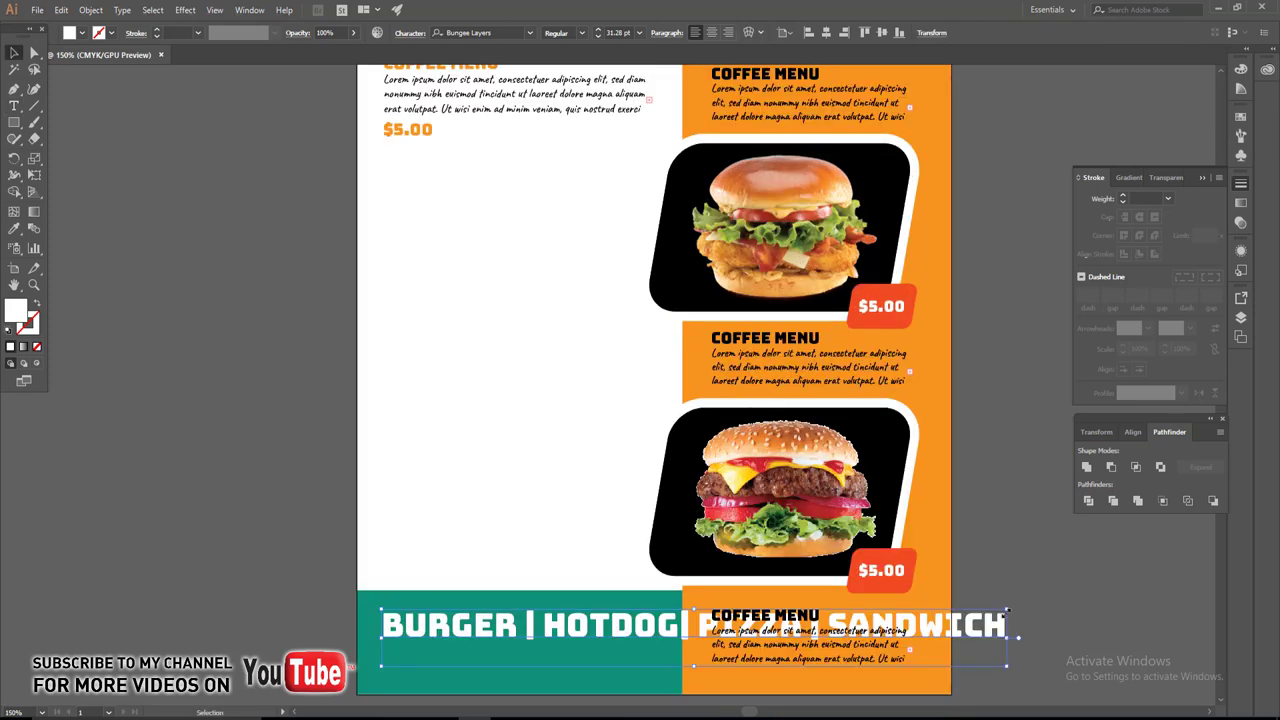
drag(1024, 666, 730, 655)
scroll(537, 668, up, 1)
scroll(537, 668, up, 1)
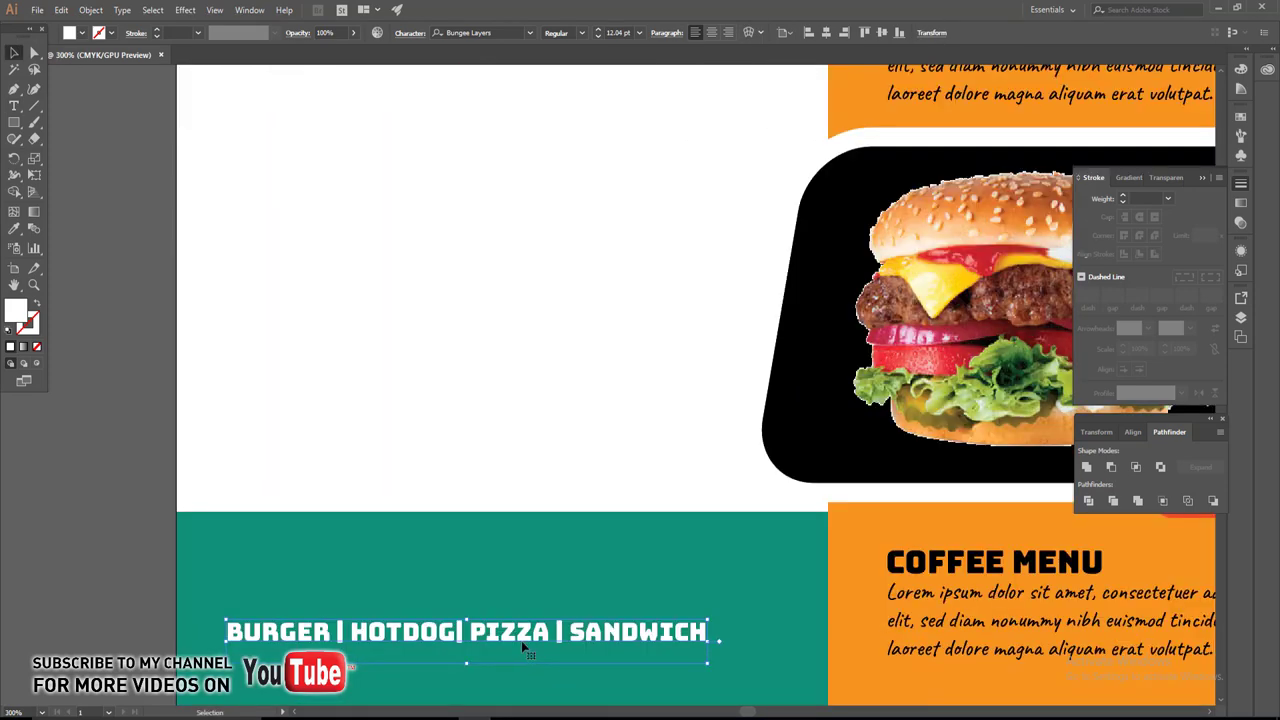
drag(511, 638, 511, 567)
Put PIZZA | SANDWICH on a second line and centre-align both lines.
key(t)
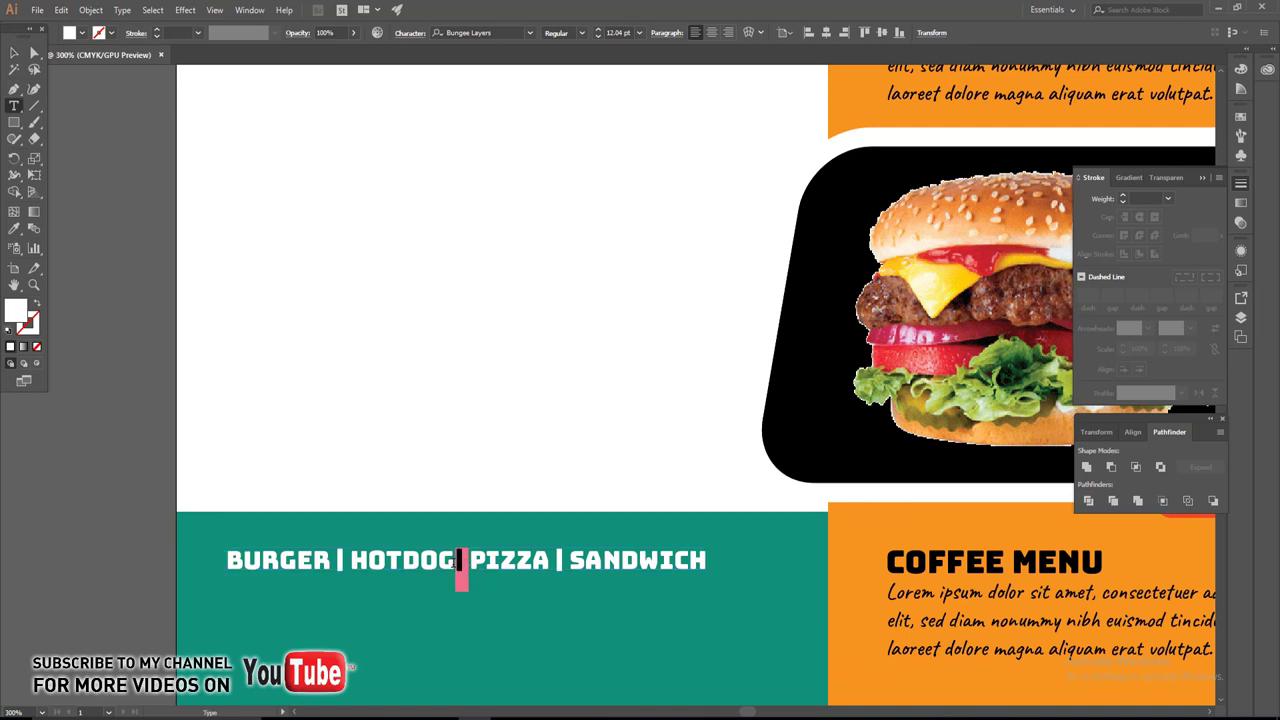
key(Return)
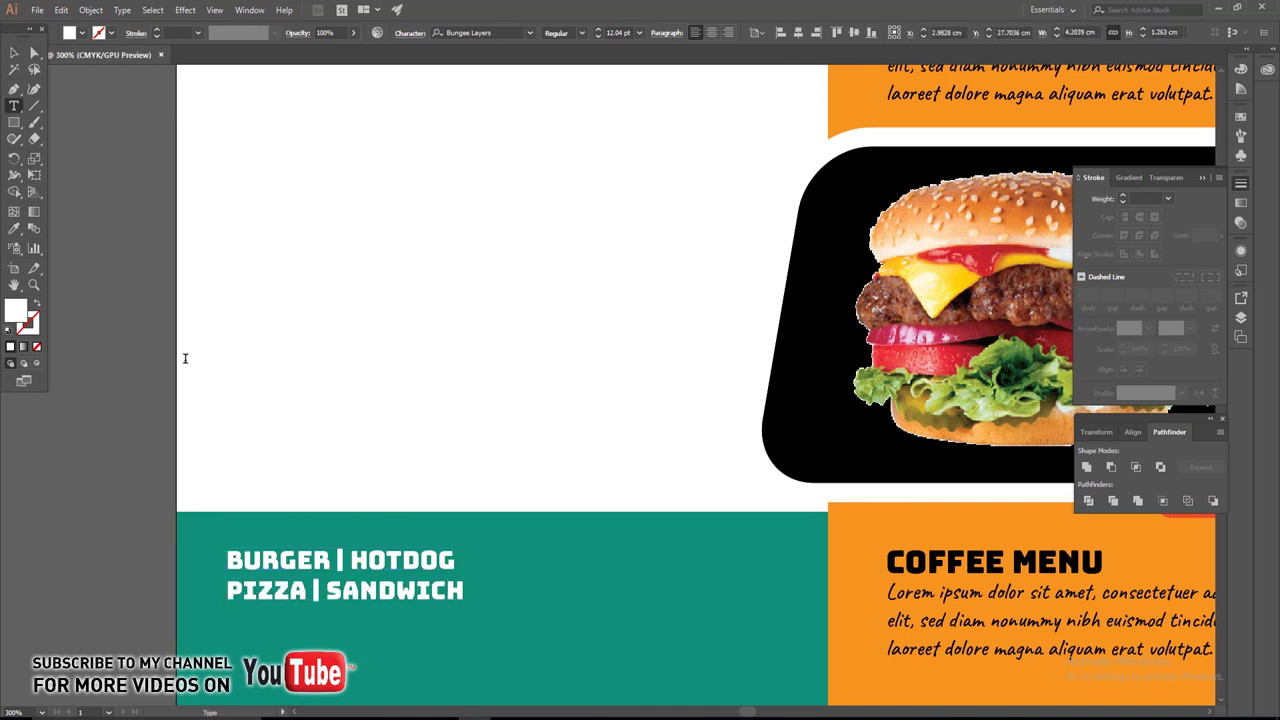
key(ctrl+a)
click(708, 36)
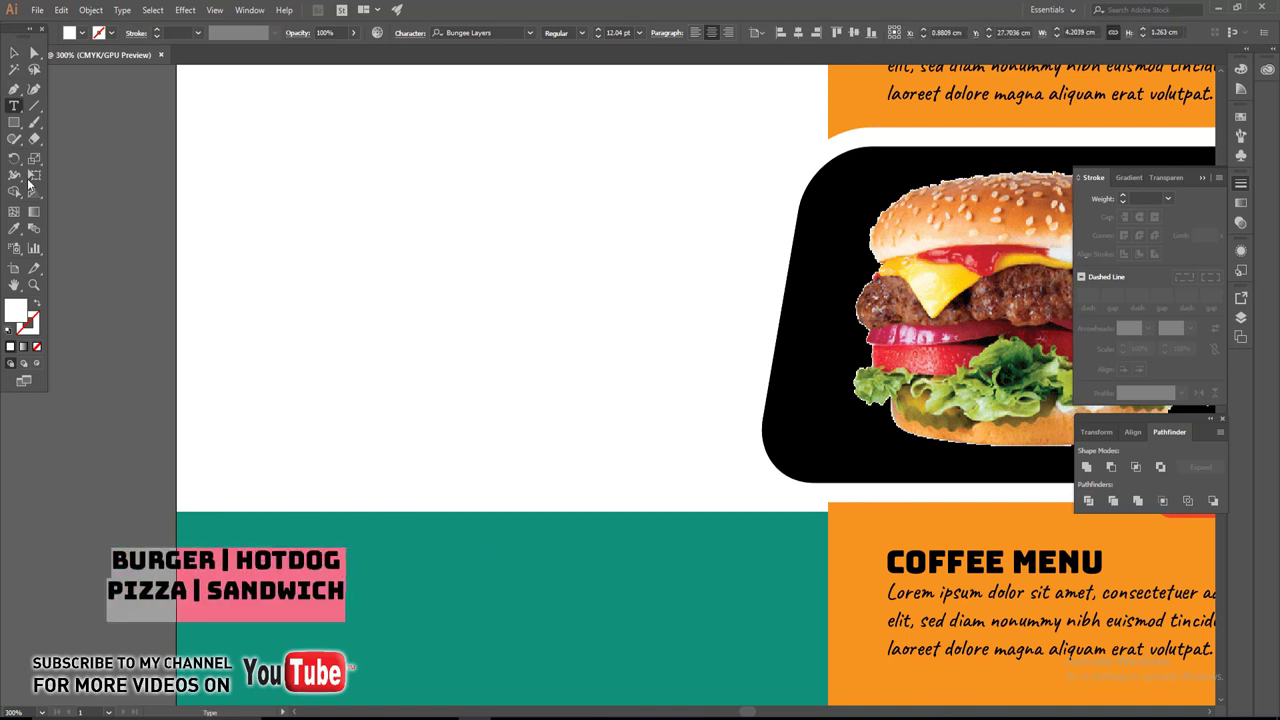
click(13, 54)
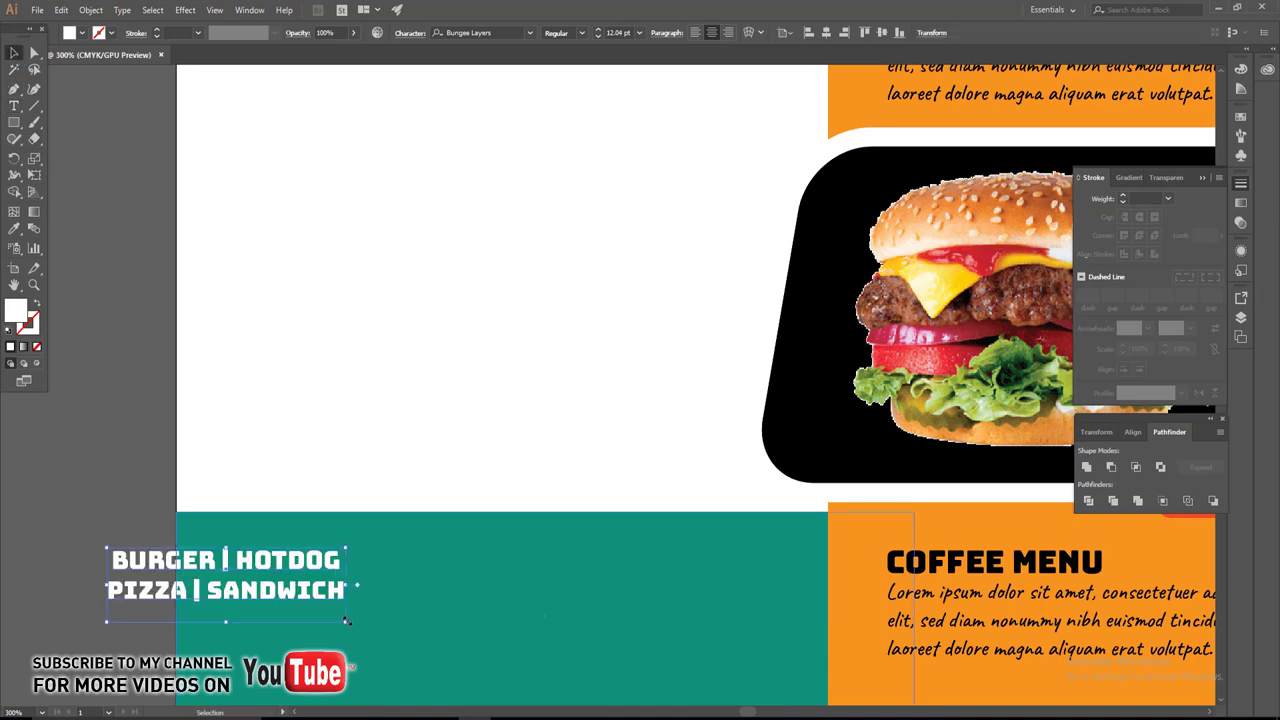
Enlarge the category text to fill the teal band, centred.
drag(346, 621, 566, 688)
mouse_move(445, 645)
mouse_down()
mouse_move(625, 645)
mouse_move(621, 659)
mouse_up()
scroll(621, 659, down, 3)
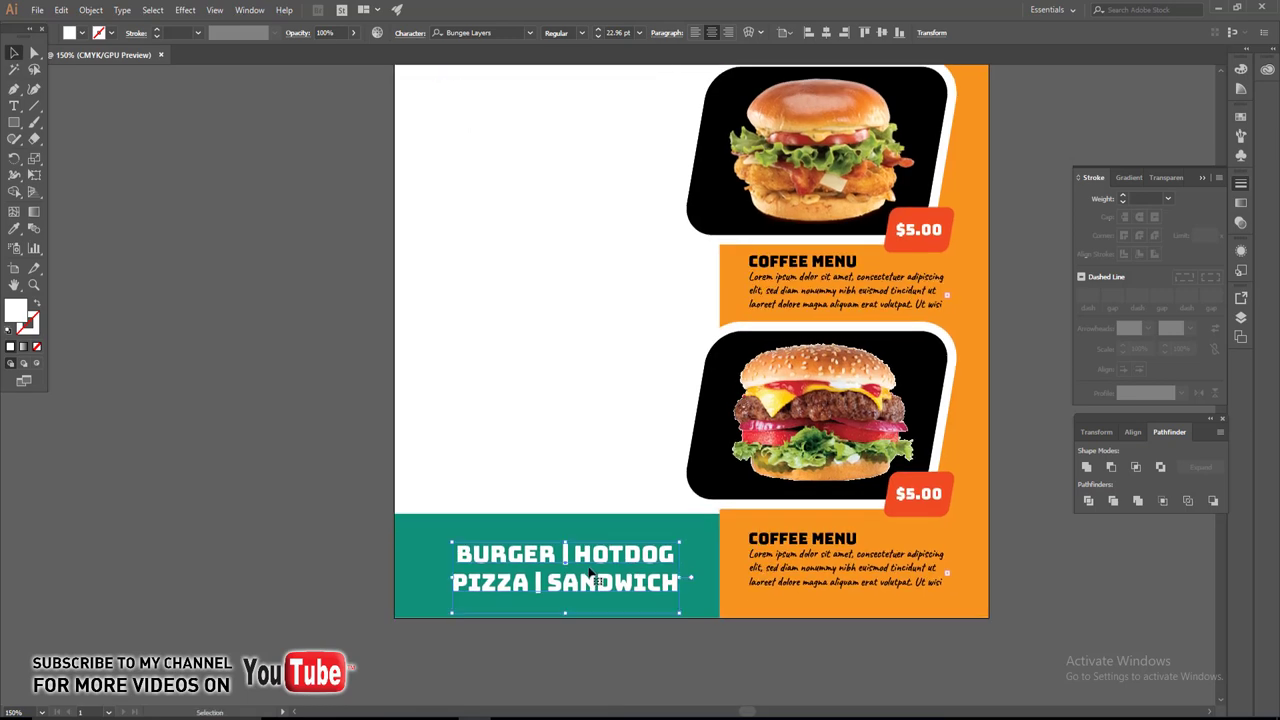
click(305, 486)
Enlarge the COFFEE MENU heading and nudge it down in its banner.
key(ctrl+minus)
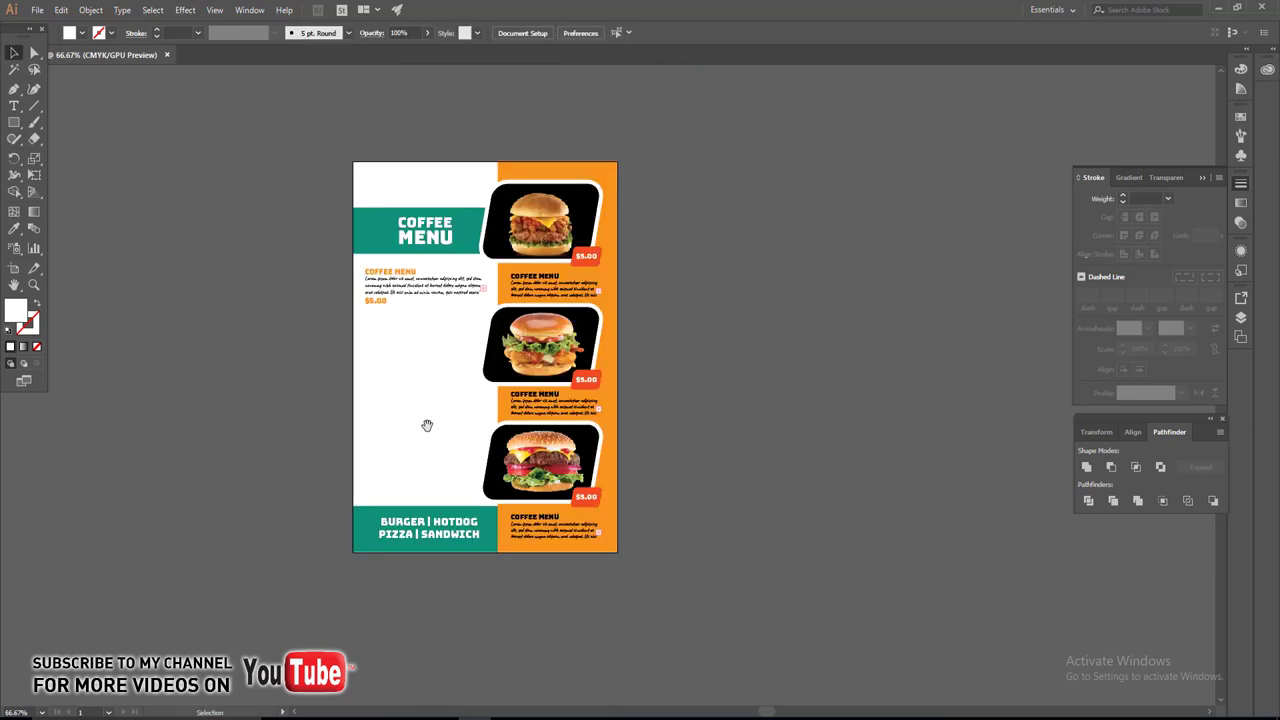
key(ctrl+minus)
scroll(439, 456, up, 1)
scroll(457, 443, up, 1)
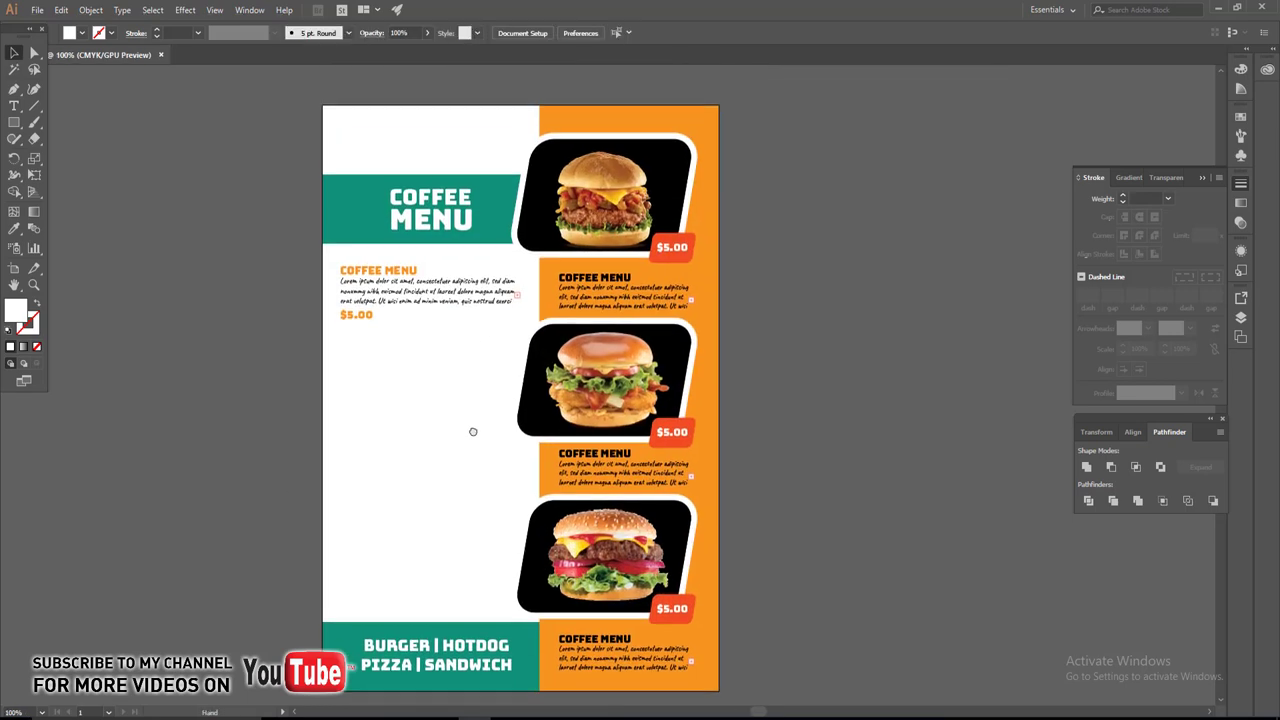
click(437, 228)
scroll(456, 221, up, 1)
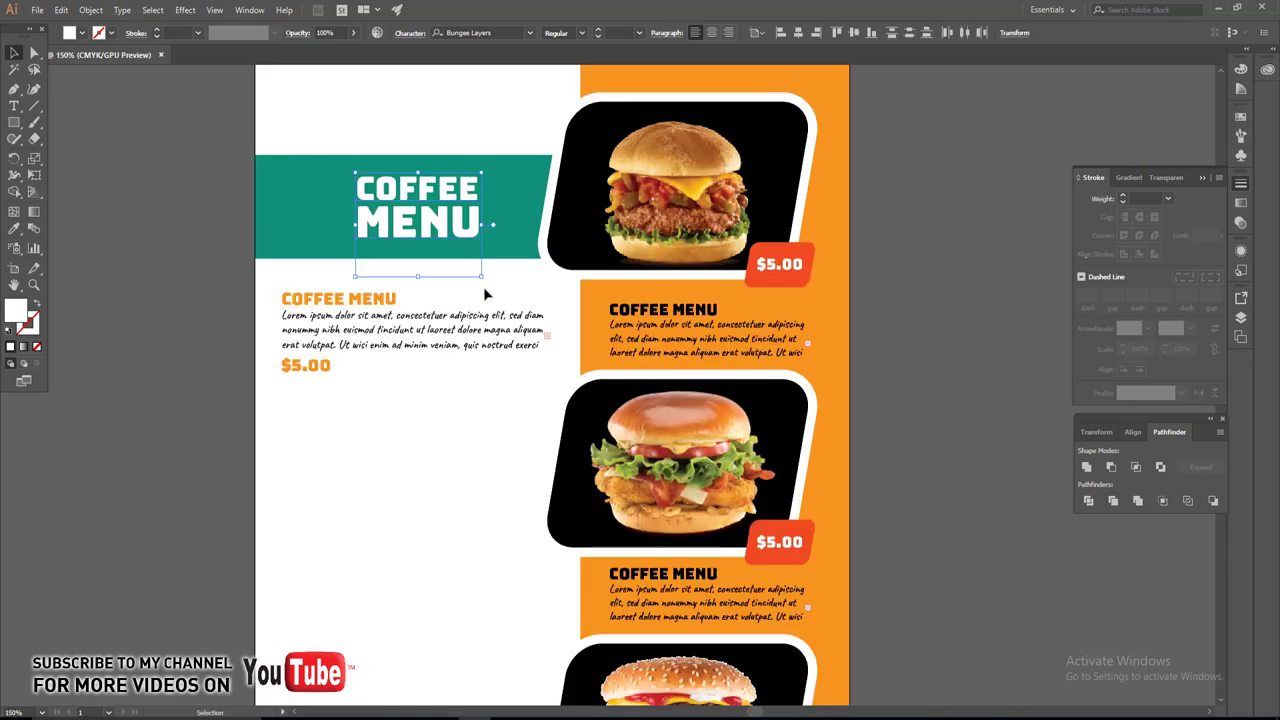
drag(483, 279, 498, 289)
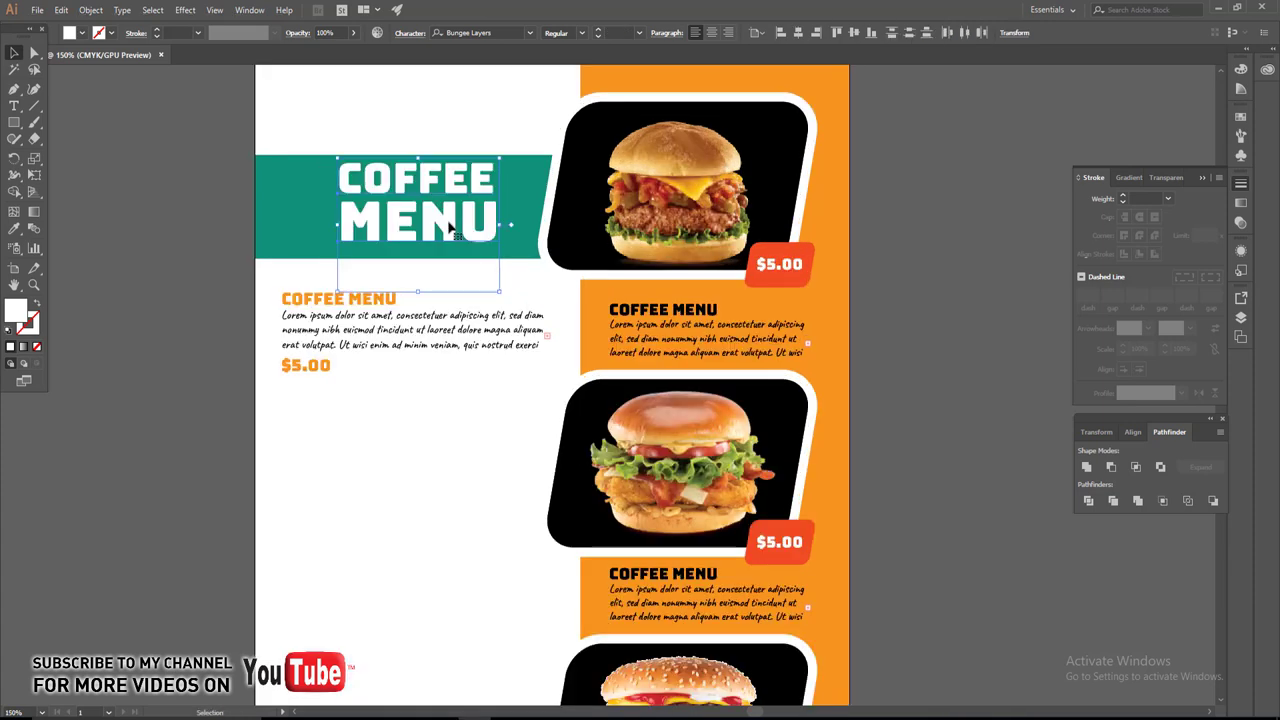
drag(450, 228, 450, 233)
Make the teal header banner taller to match the larger heading.
click(322, 217)
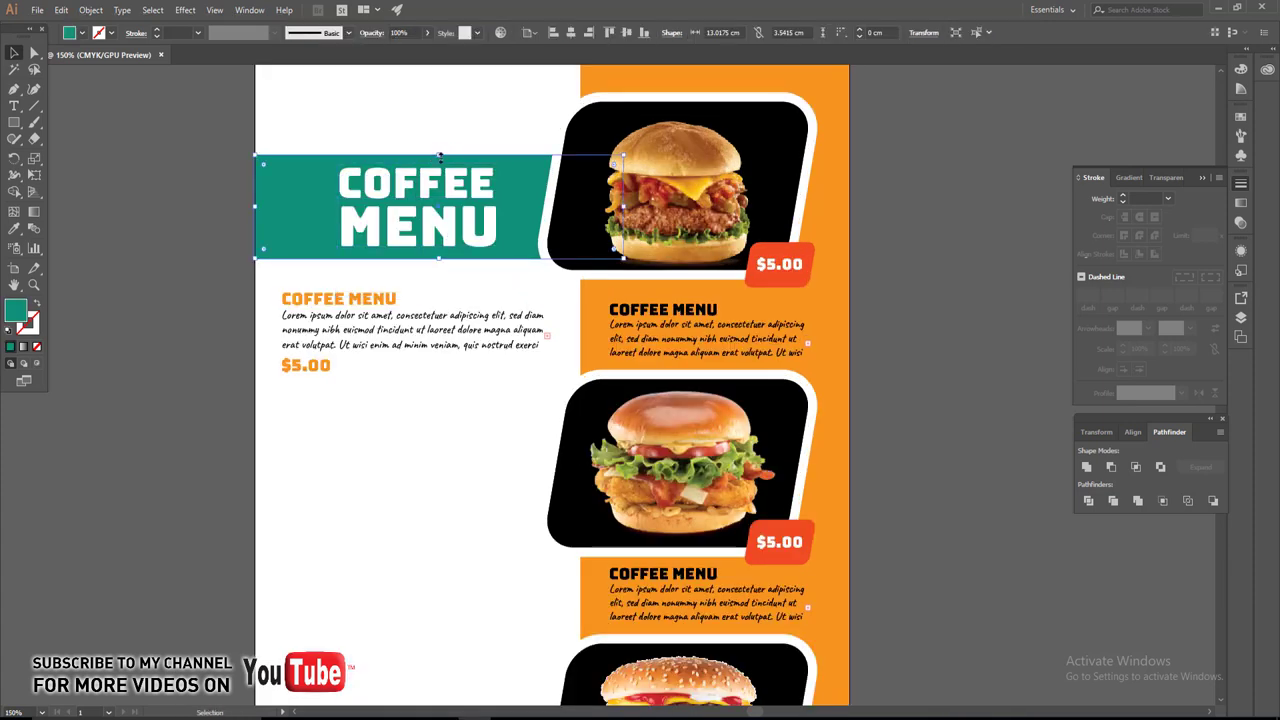
drag(440, 157, 440, 149)
click(156, 206)
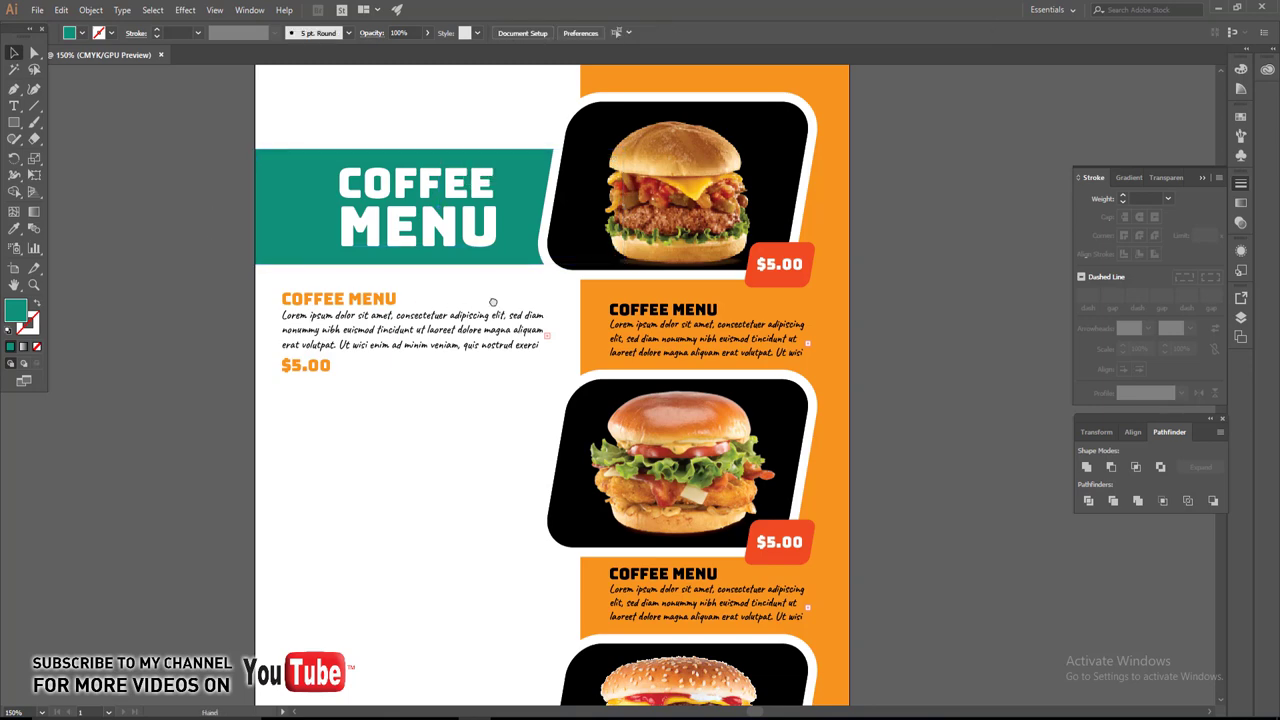
scroll(400, 350, down, 3)
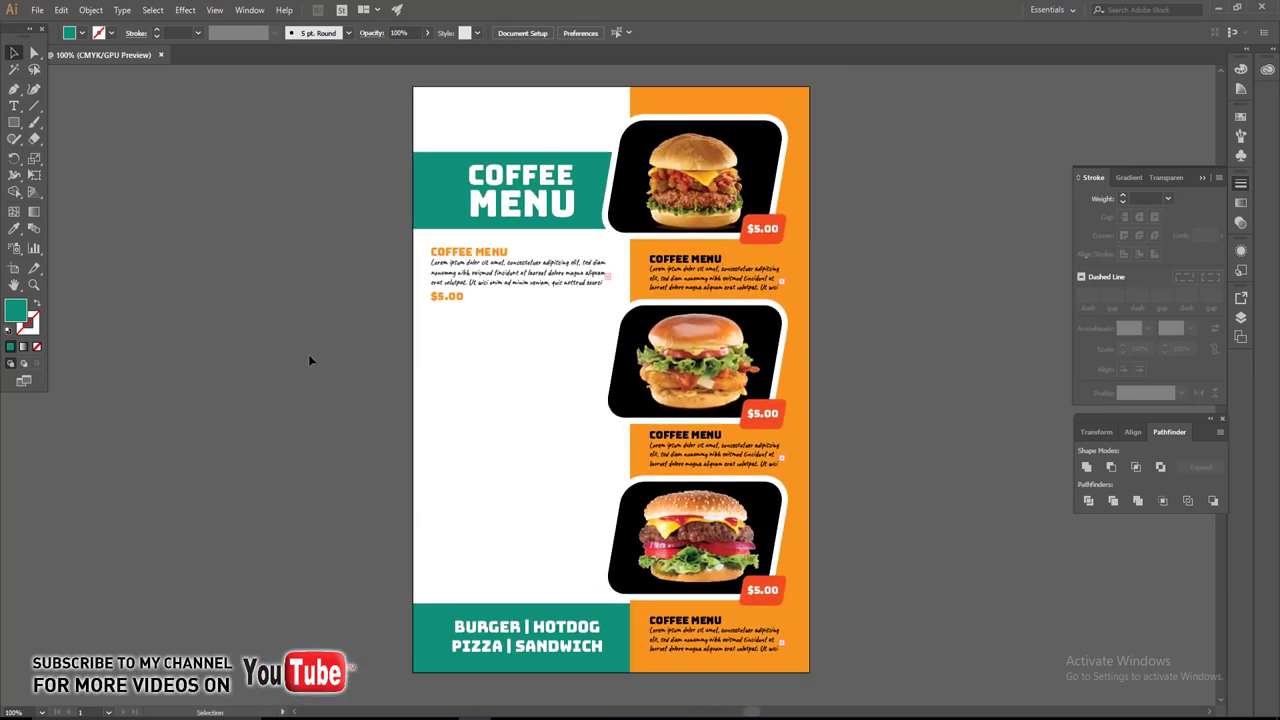
click(37, 10)
Place the 433534 burger photo on the page at 20 cm width.
click(60, 232)
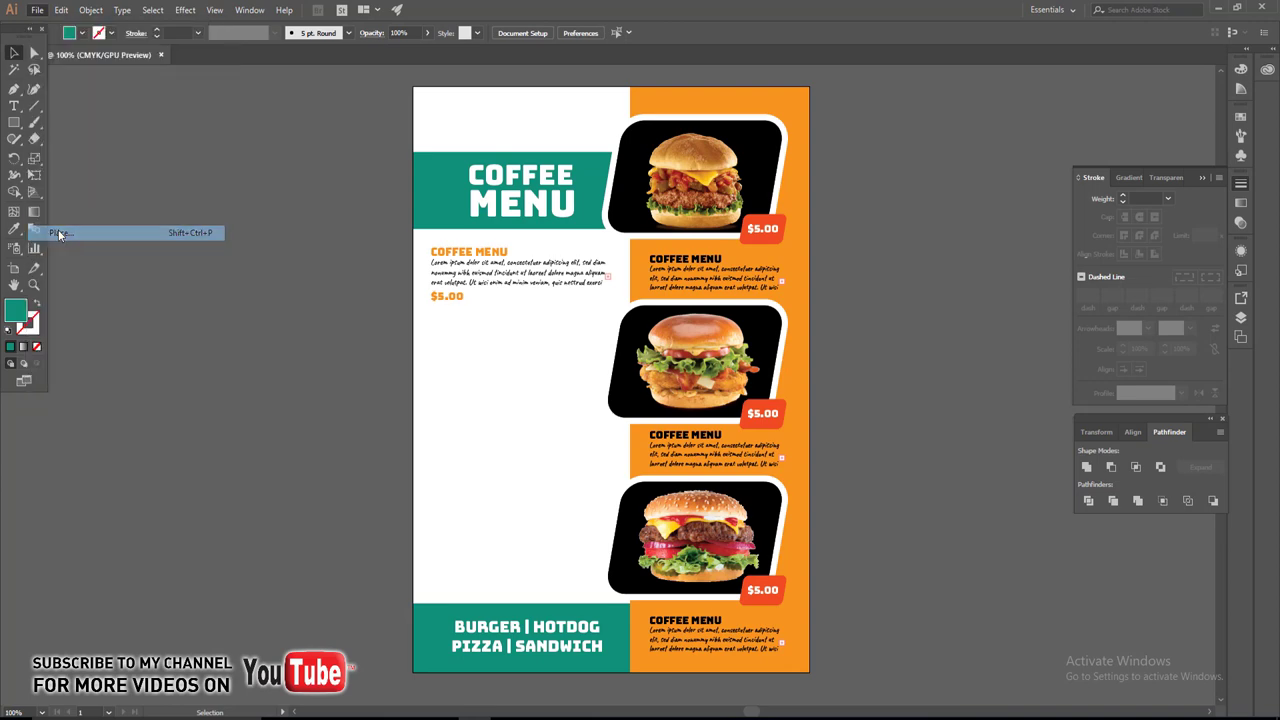
click(229, 115)
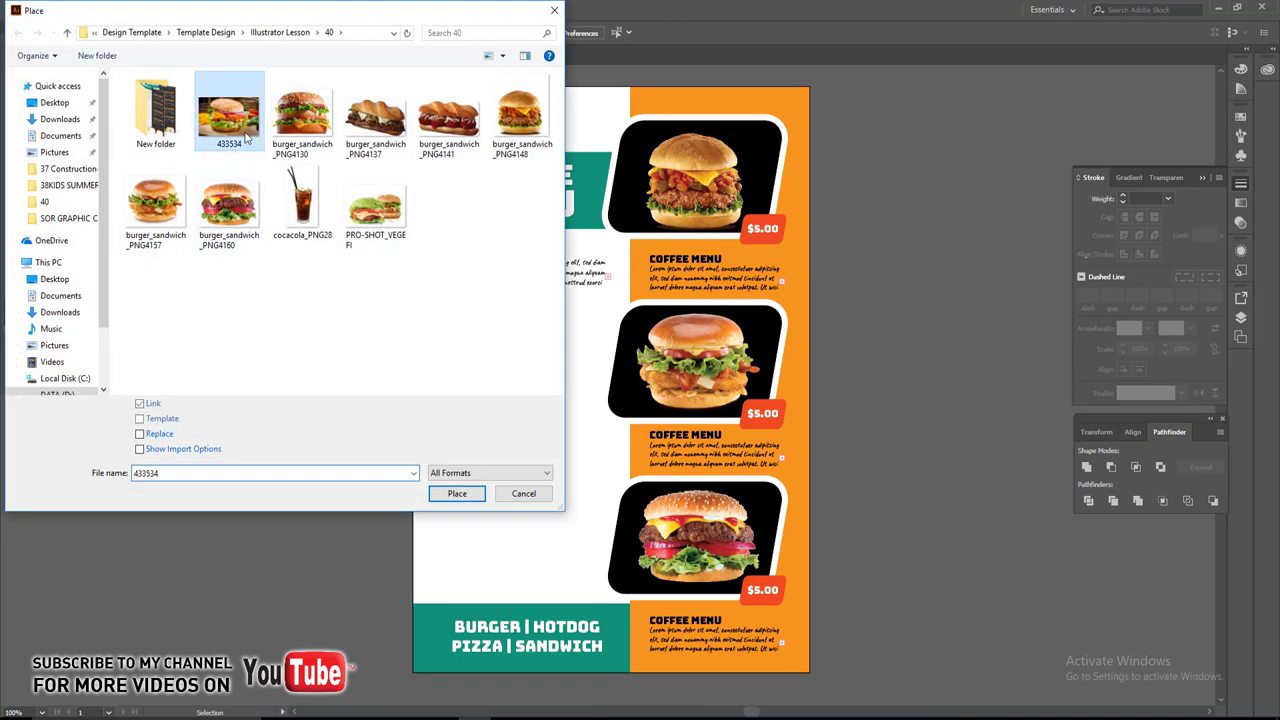
click(449, 493)
click(504, 370)
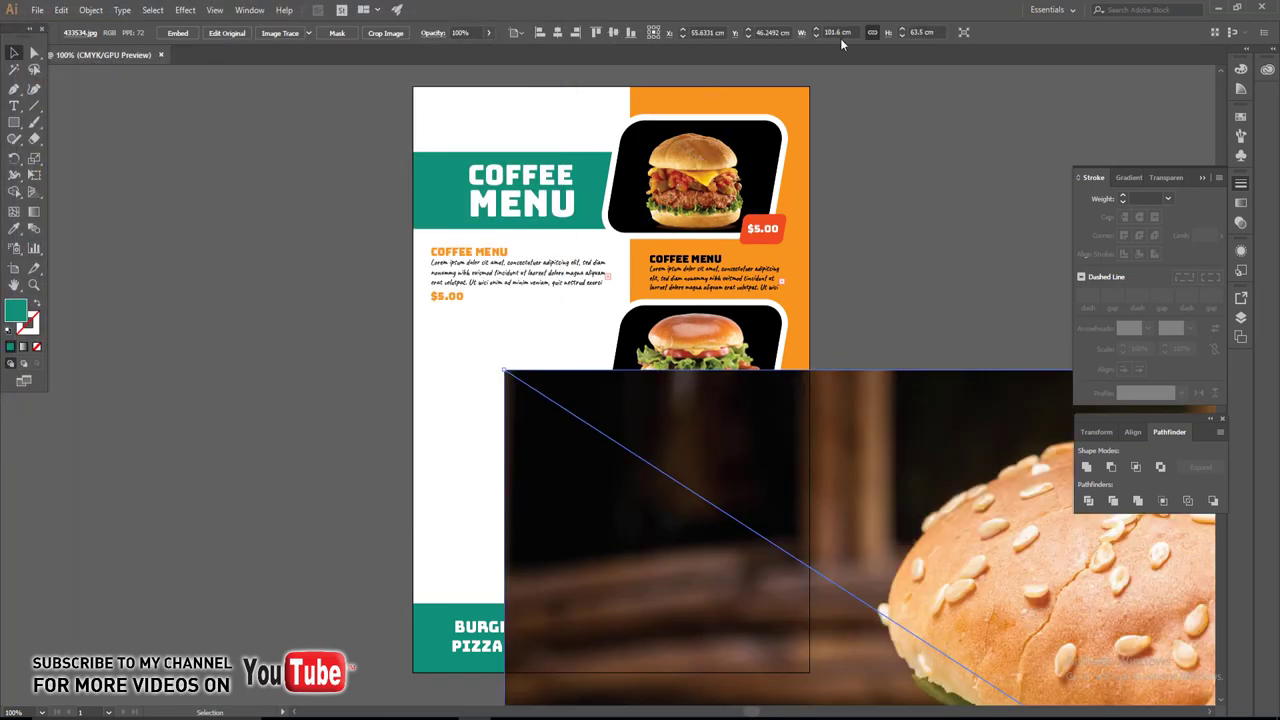
text(20)
key(Return)
text(10)
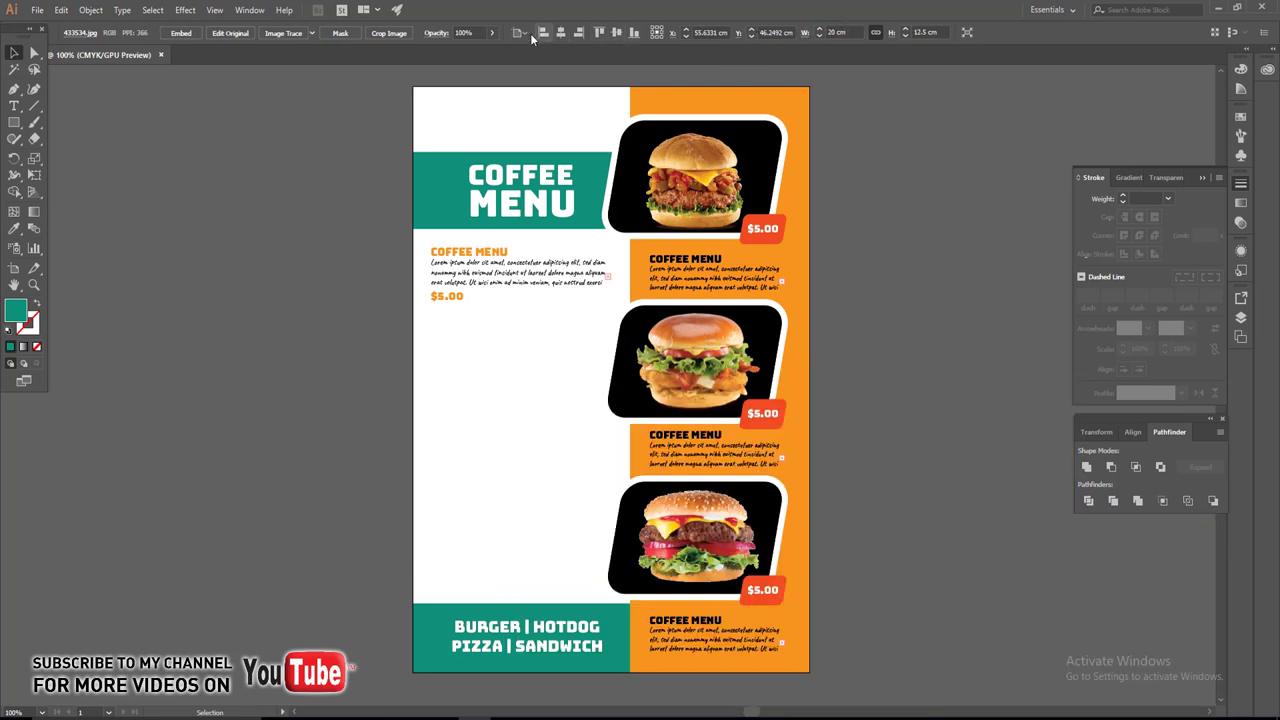
click(633, 33)
Move the burger photo up, send it behind the orange panel and cards, and enlarge it.
drag(562, 531, 562, 415)
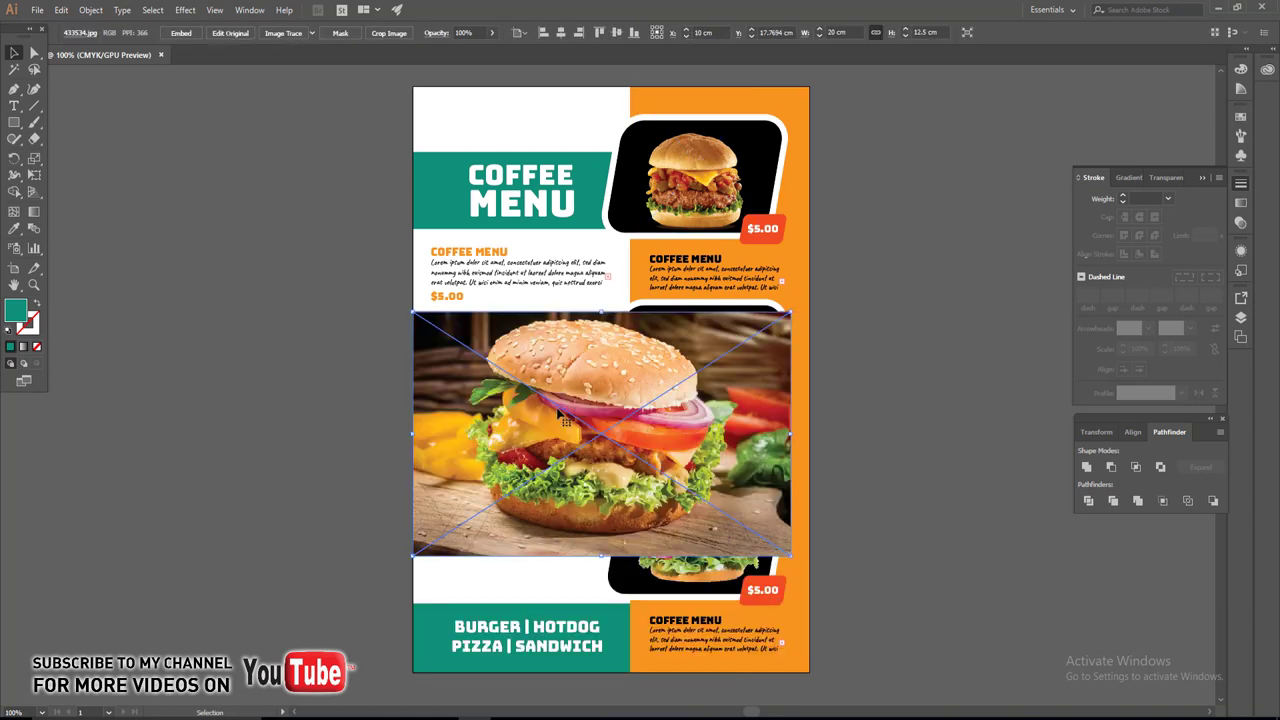
key(ctrl+shift+bracketleft)
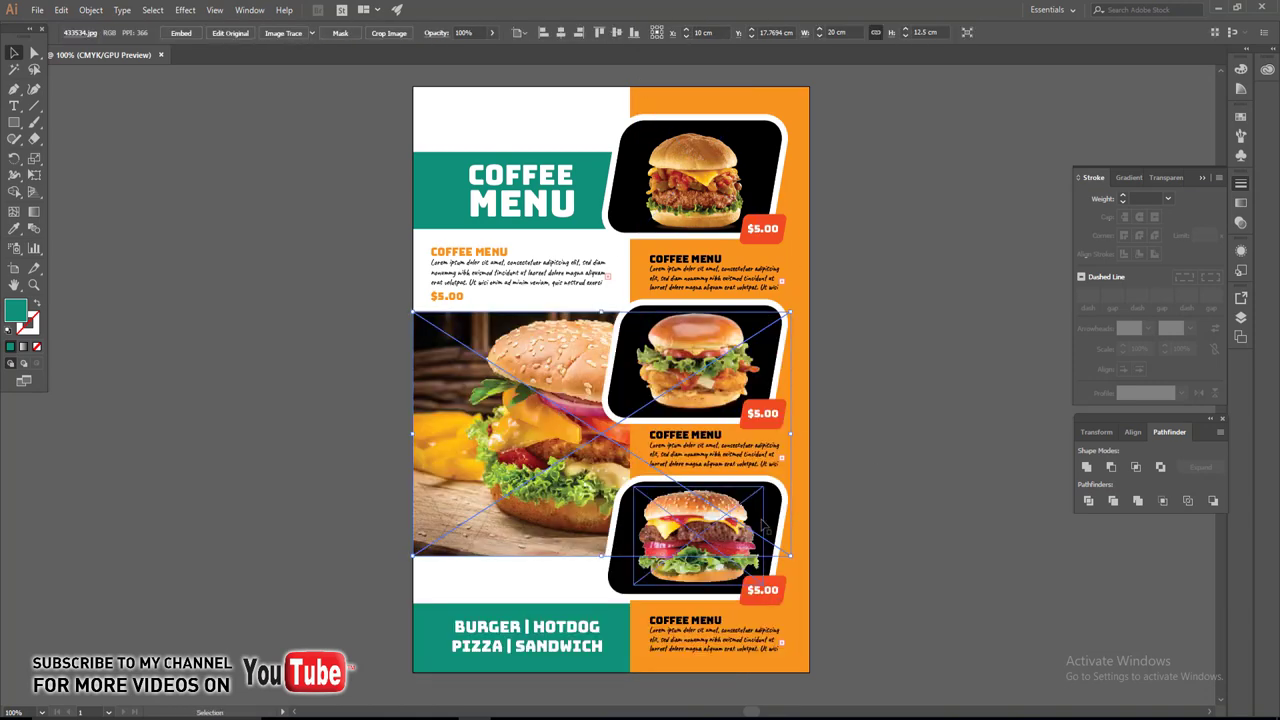
click(791, 500)
key(ctrl+equal)
drag(517, 472, 443, 474)
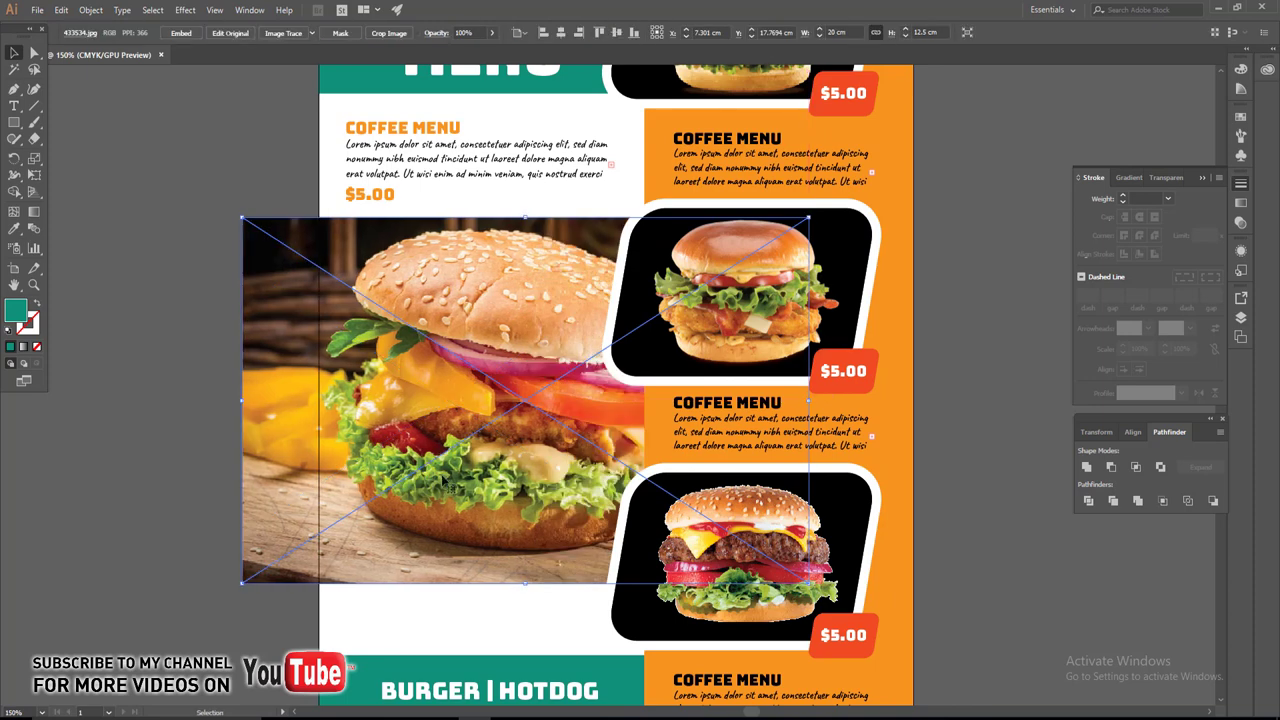
scroll(438, 546, right, 2)
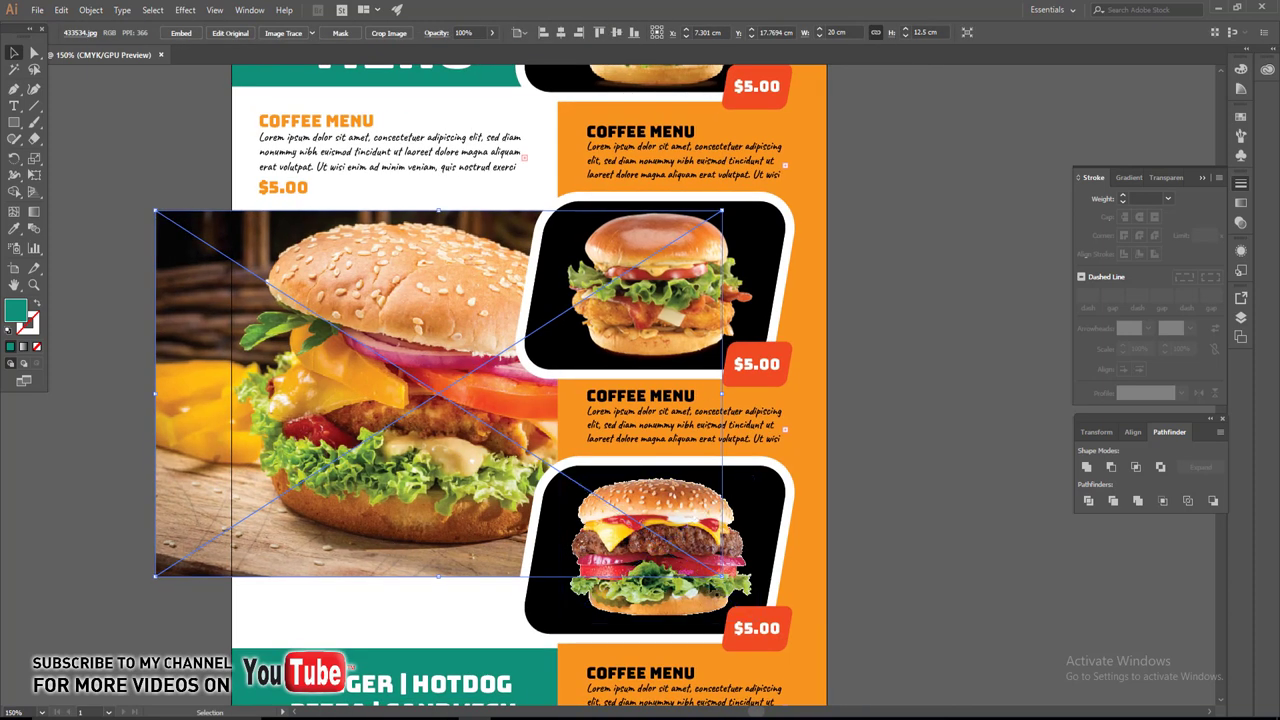
drag(722, 576, 845, 648)
drag(405, 463, 378, 465)
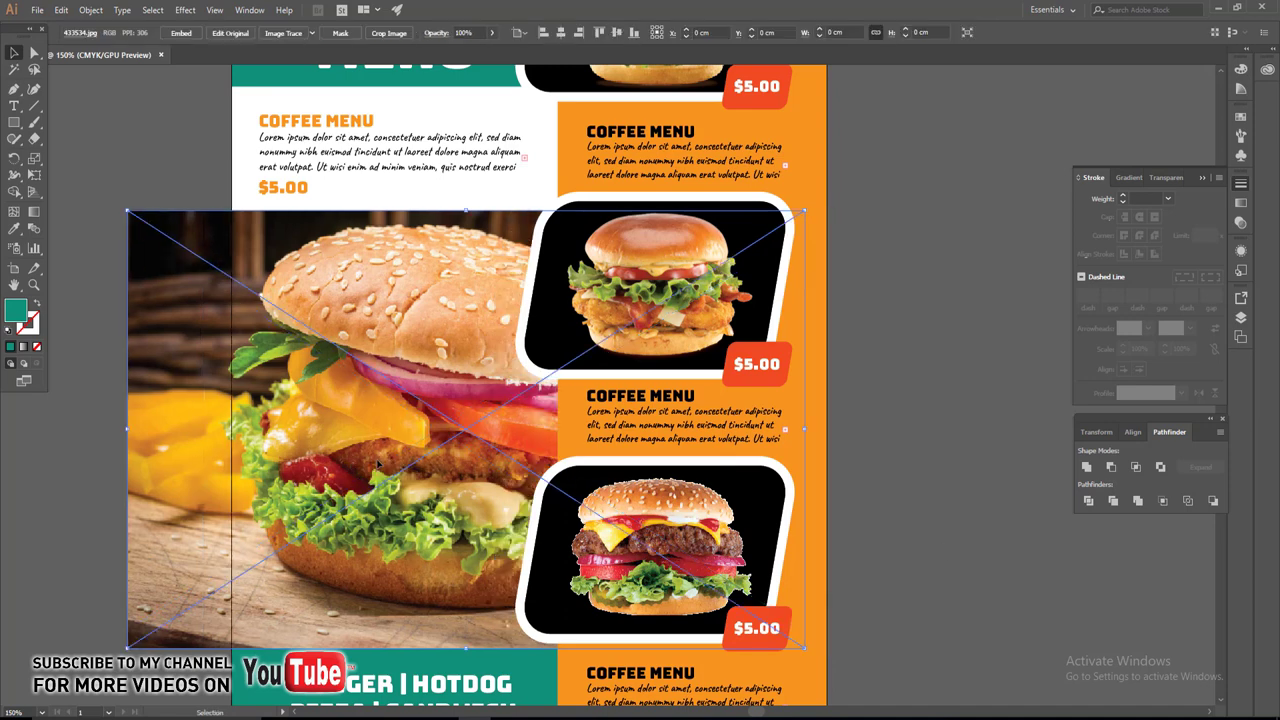
Shrink the photo into the lower-left column and copy it directly above.
scroll(428, 484, down, 1)
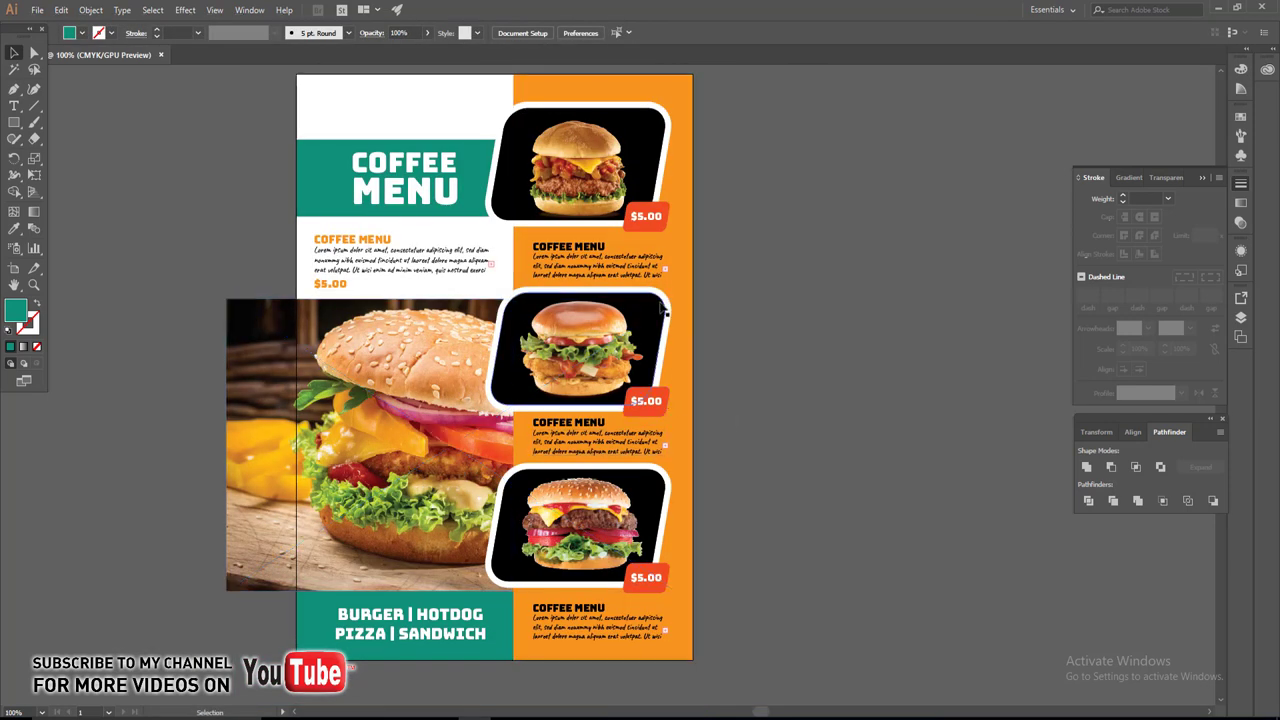
mouse_move(678, 299)
mouse_down()
mouse_move(513, 383)
mouse_move(513, 406)
mouse_up()
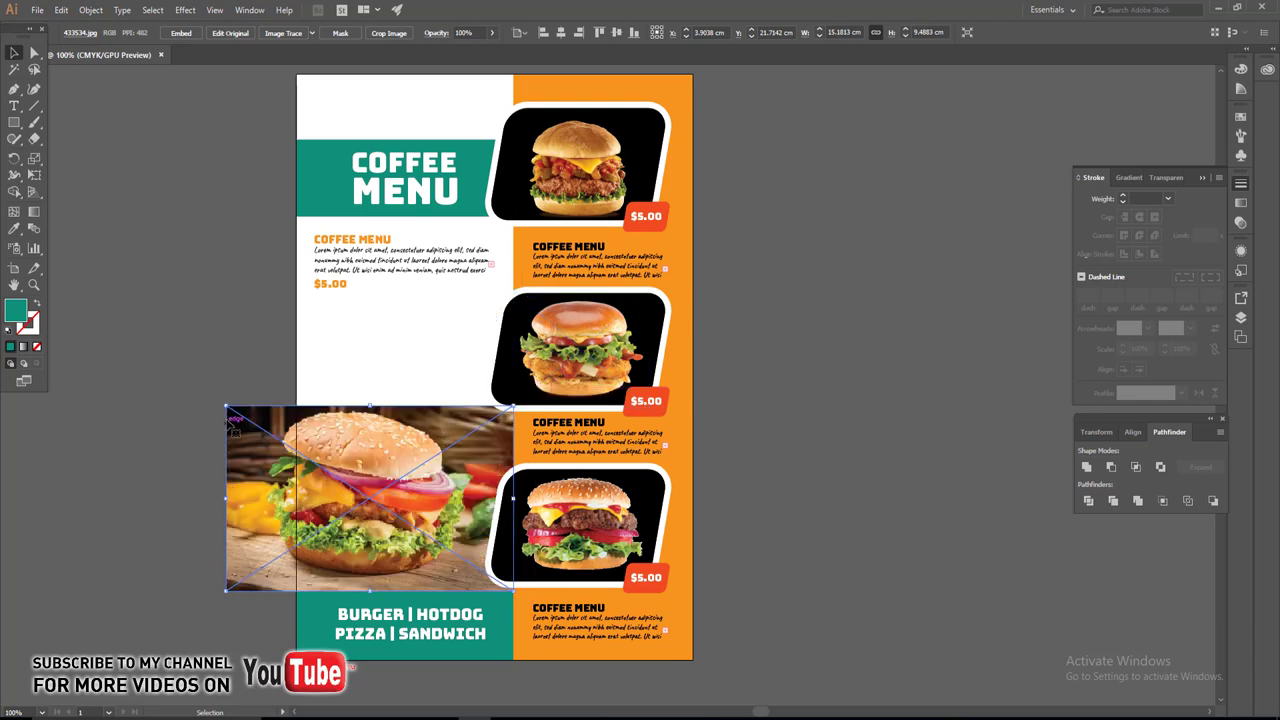
drag(228, 407, 296, 452)
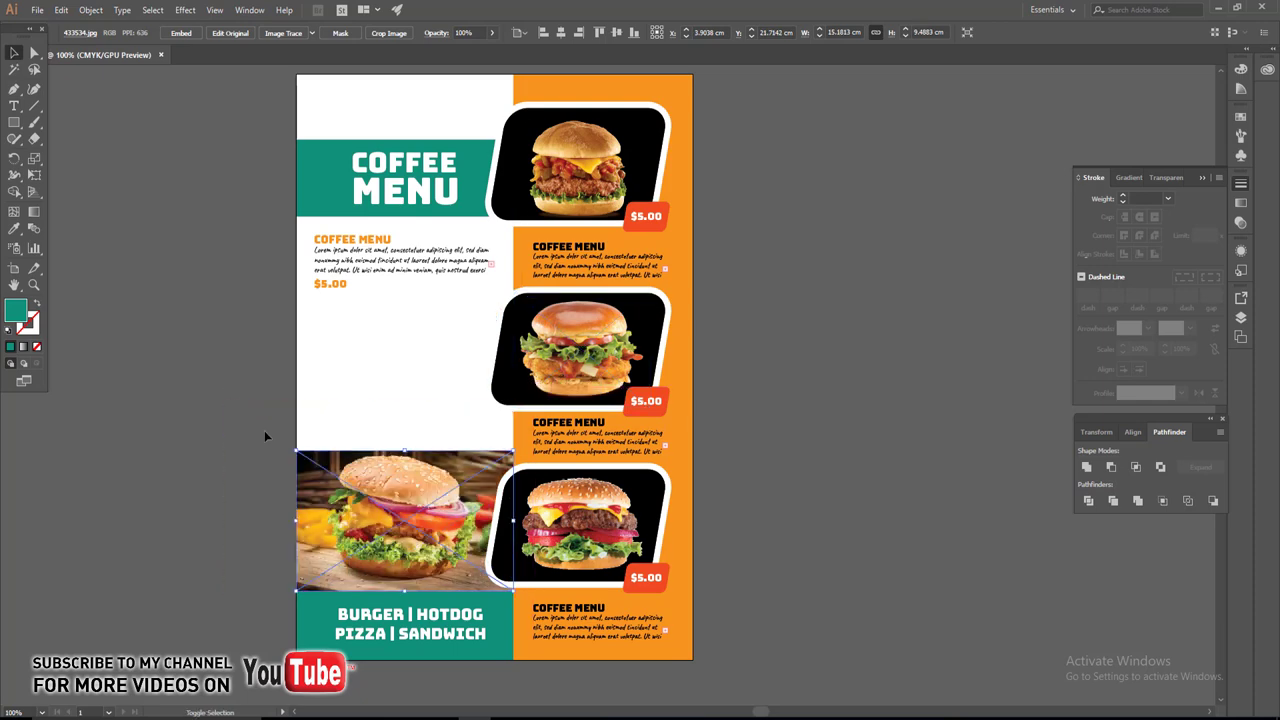
scroll(440, 487, up, 1)
drag(419, 516, 419, 308)
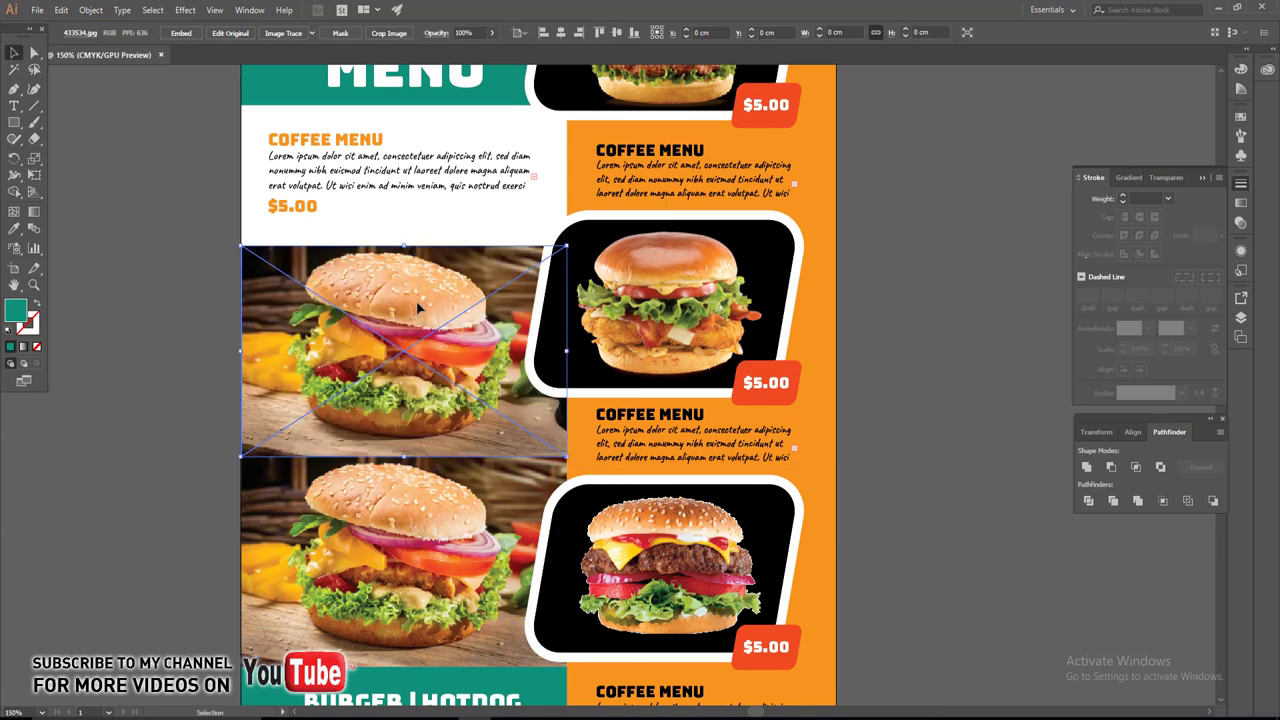
Relink the upper photo copy to PRO-SHOT_VEGEFI and resize it to fill its slot.
click(80, 33)
click(95, 58)
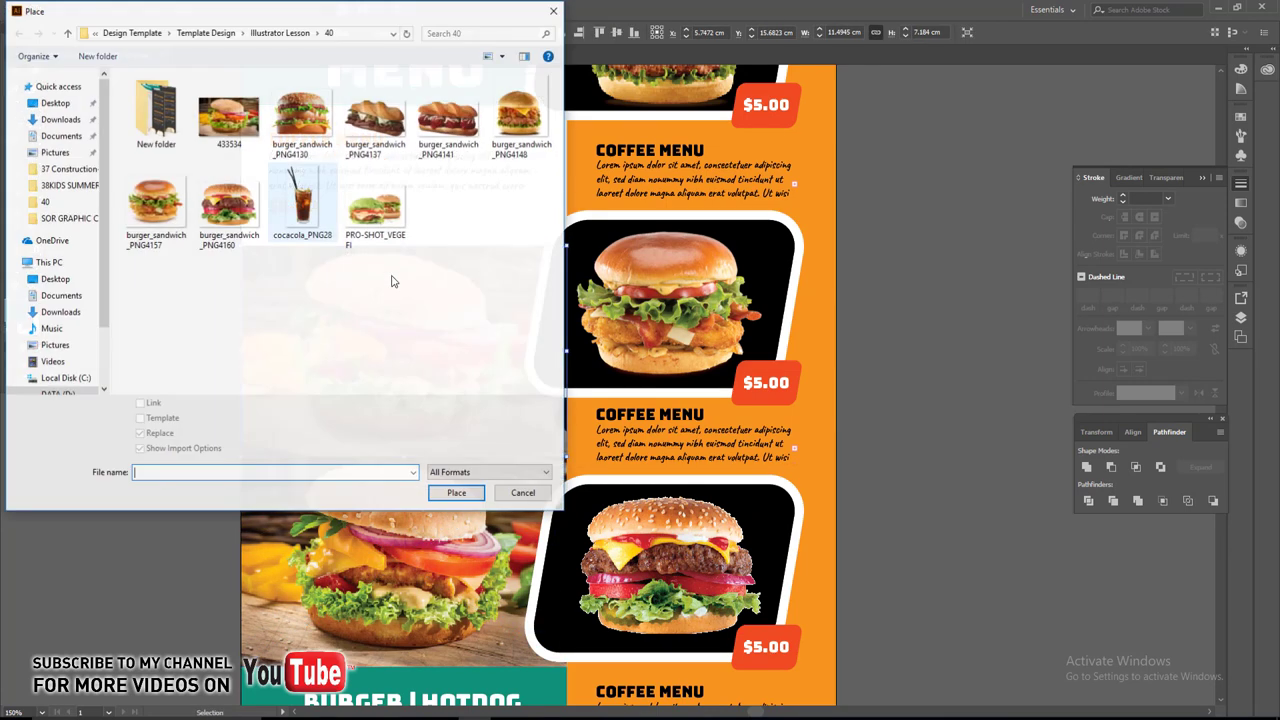
click(380, 215)
click(465, 495)
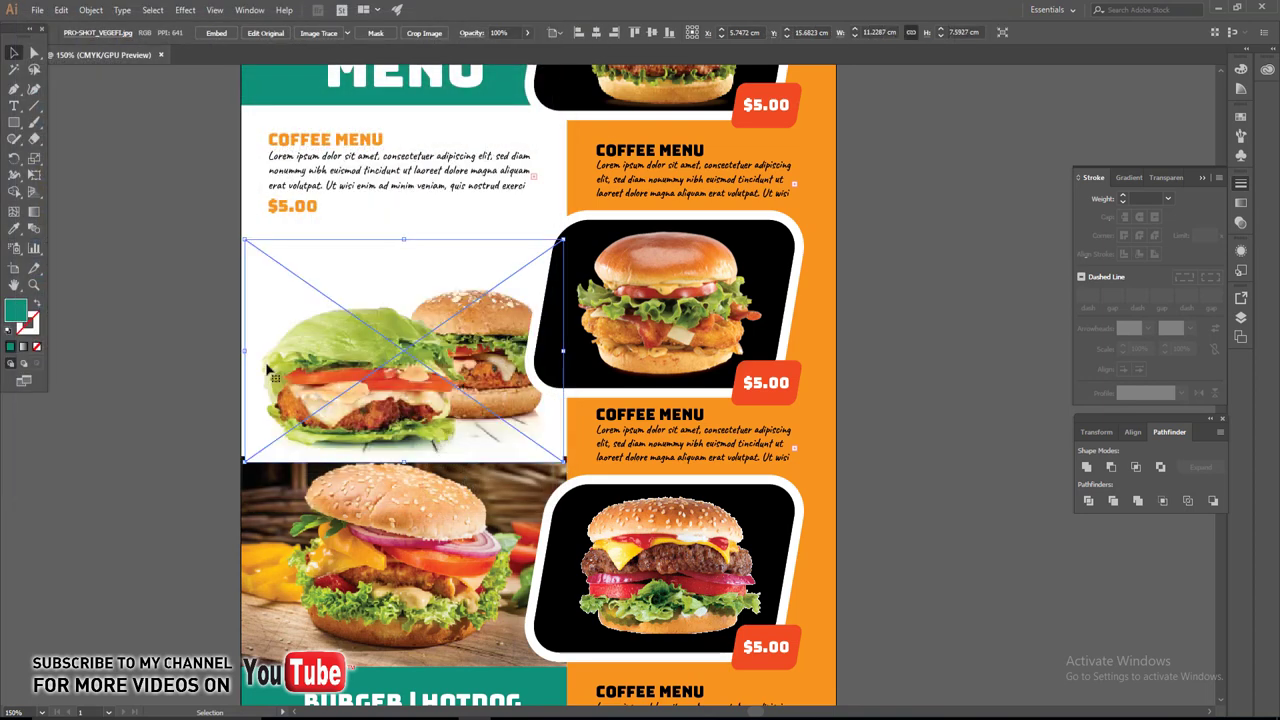
scroll(320, 380, up, 1)
mouse_move(322, 382)
mouse_down()
mouse_move(366, 362)
mouse_move(351, 362)
mouse_up()
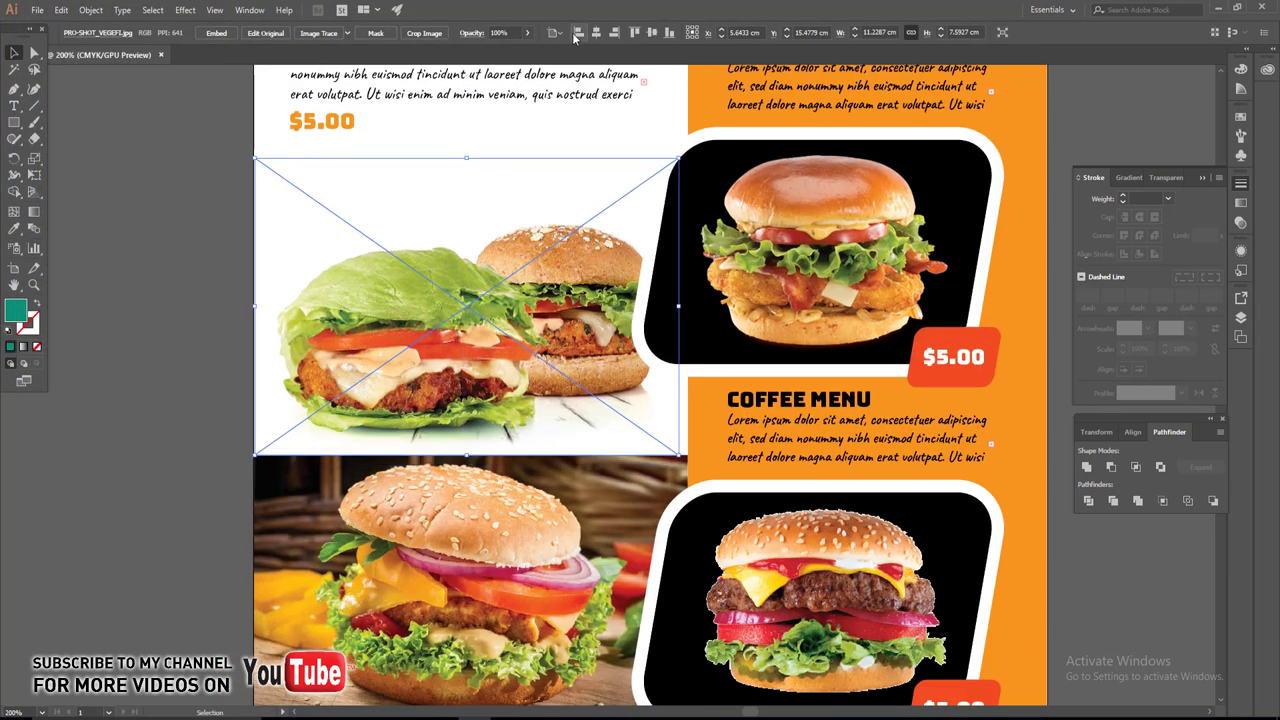
drag(679, 157, 679, 152)
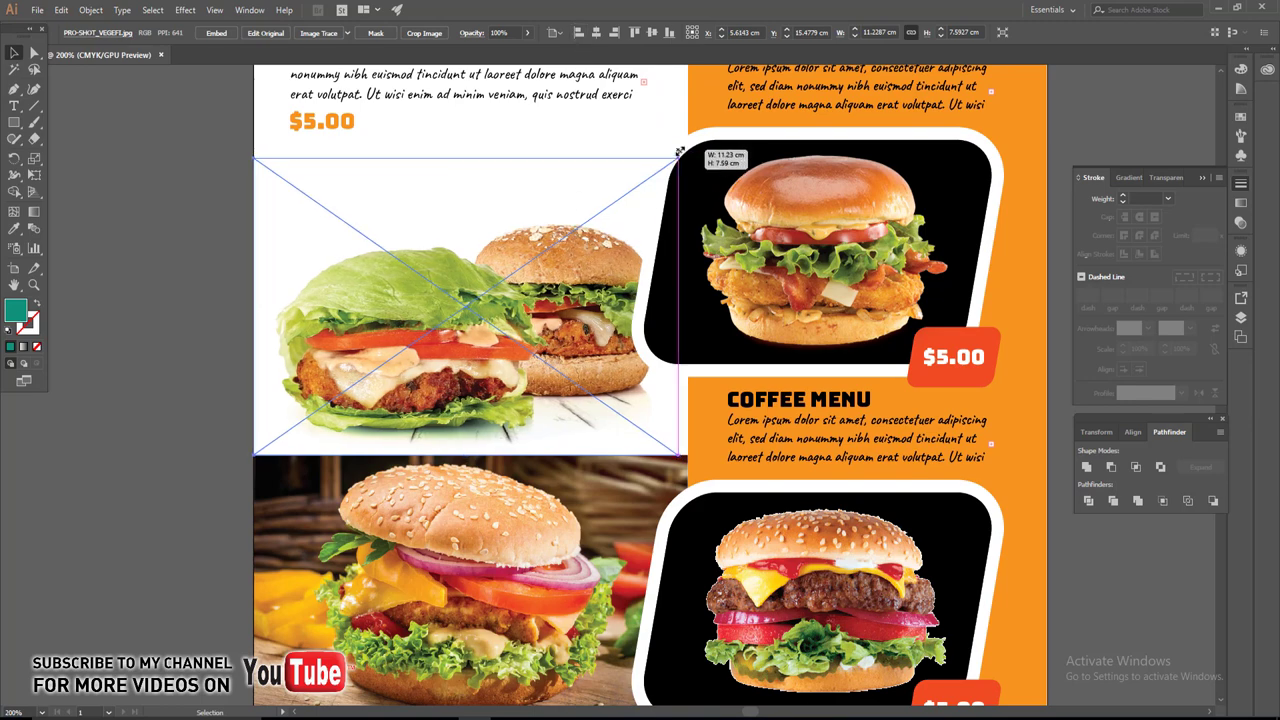
click(152, 173)
Zoom out to see the whole menu page and select the top burger image.
scroll(152, 174, down, 1)
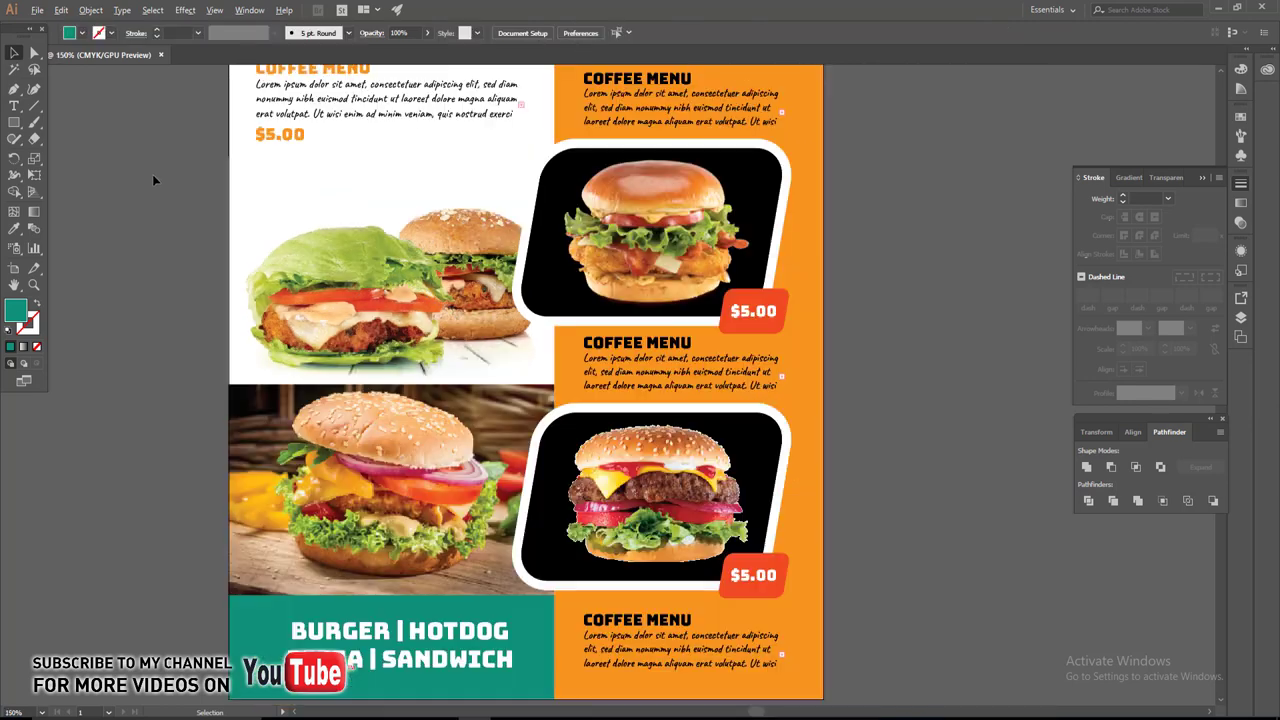
scroll(152, 174, up, 2)
scroll(152, 174, up, 3)
key(ctrl+minus)
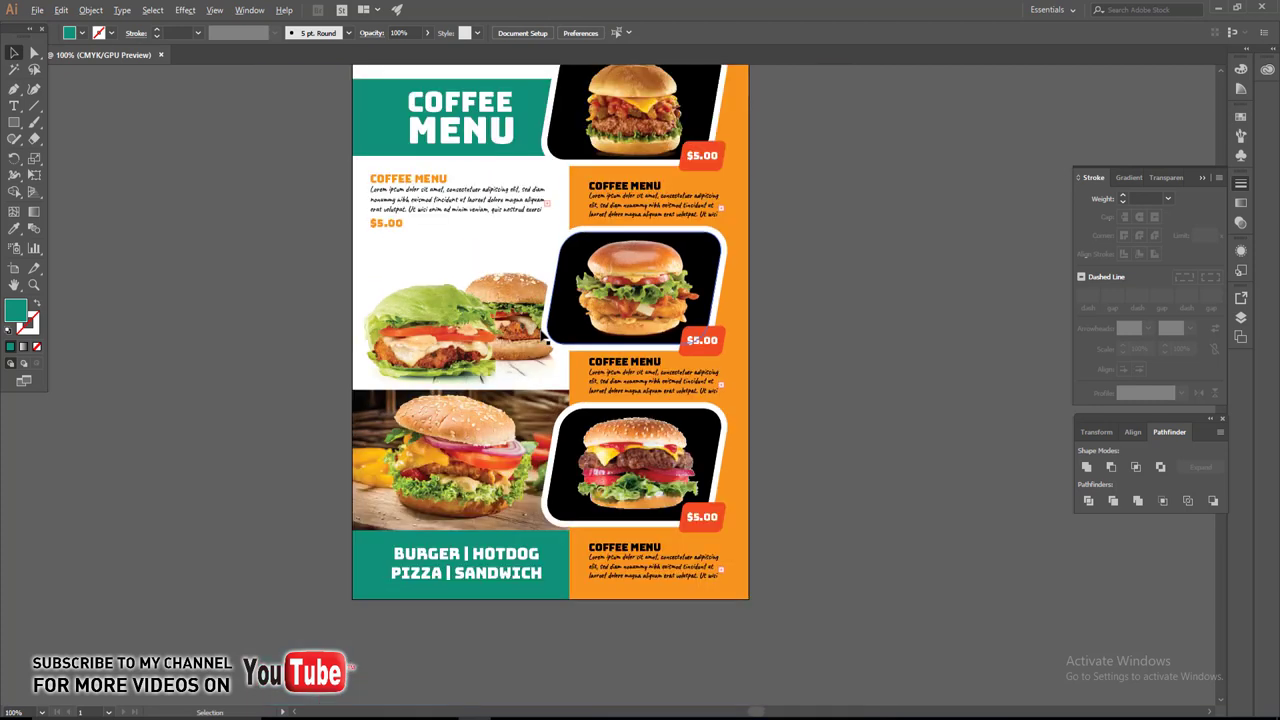
scroll(545, 338, up, 1)
scroll(545, 338, right, 2)
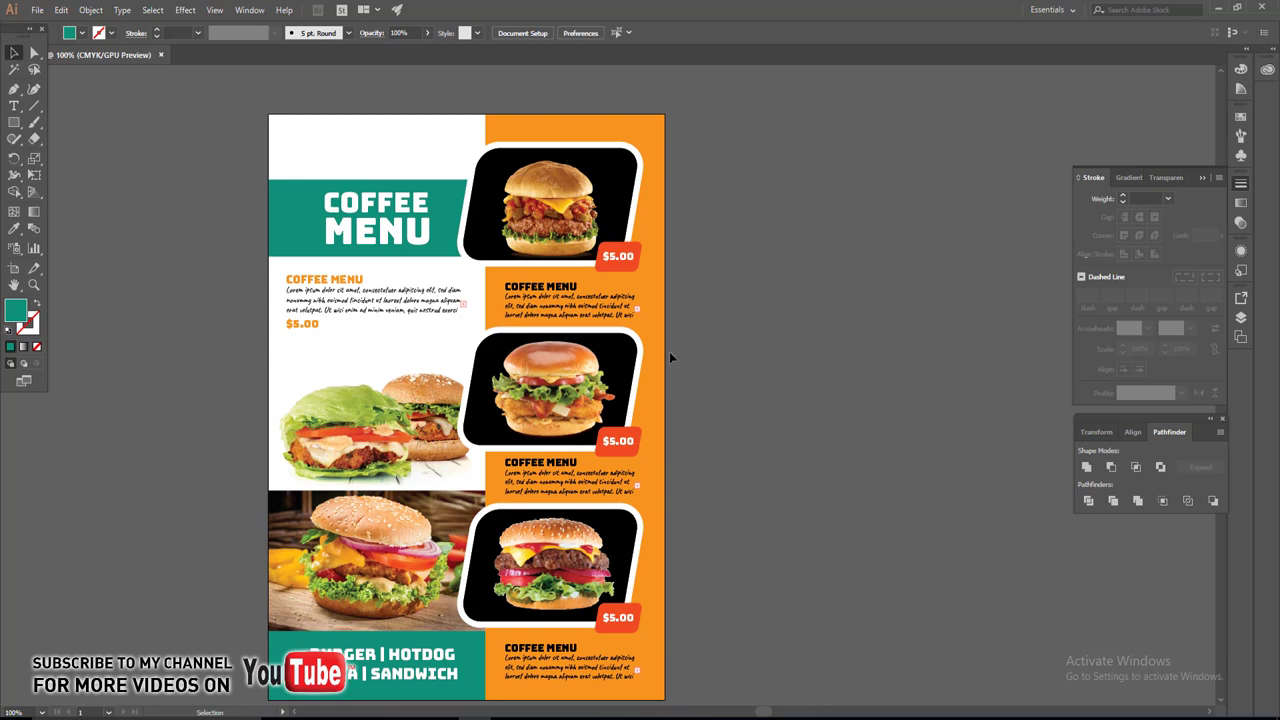
click(479, 162)
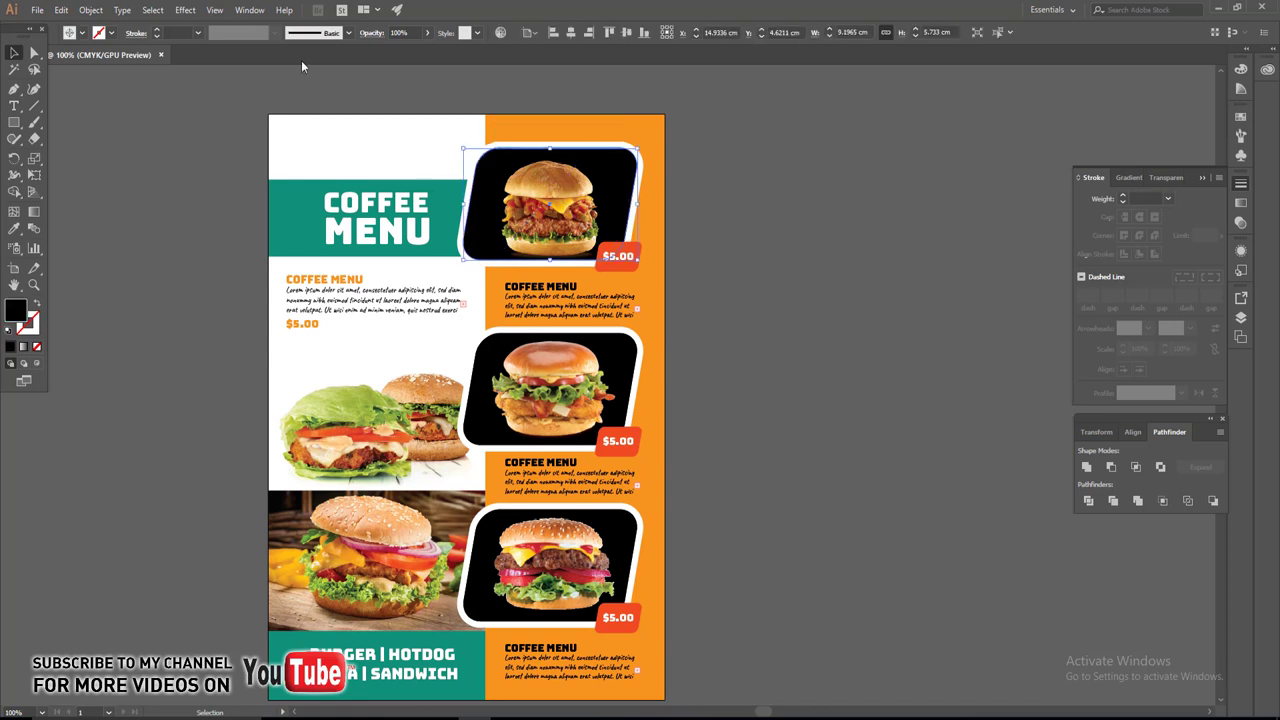
Preview a drop shadow on the burger image, then cancel it.
click(187, 12)
mouse_move(203, 166)
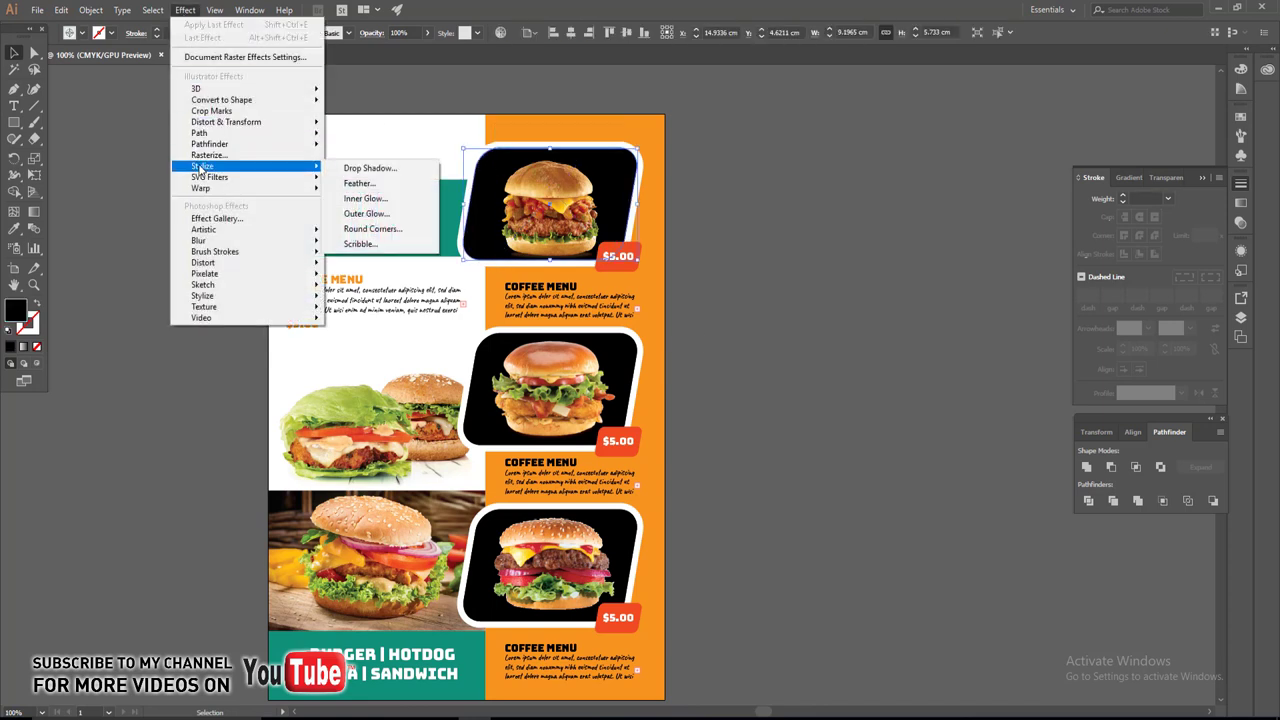
click(365, 168)
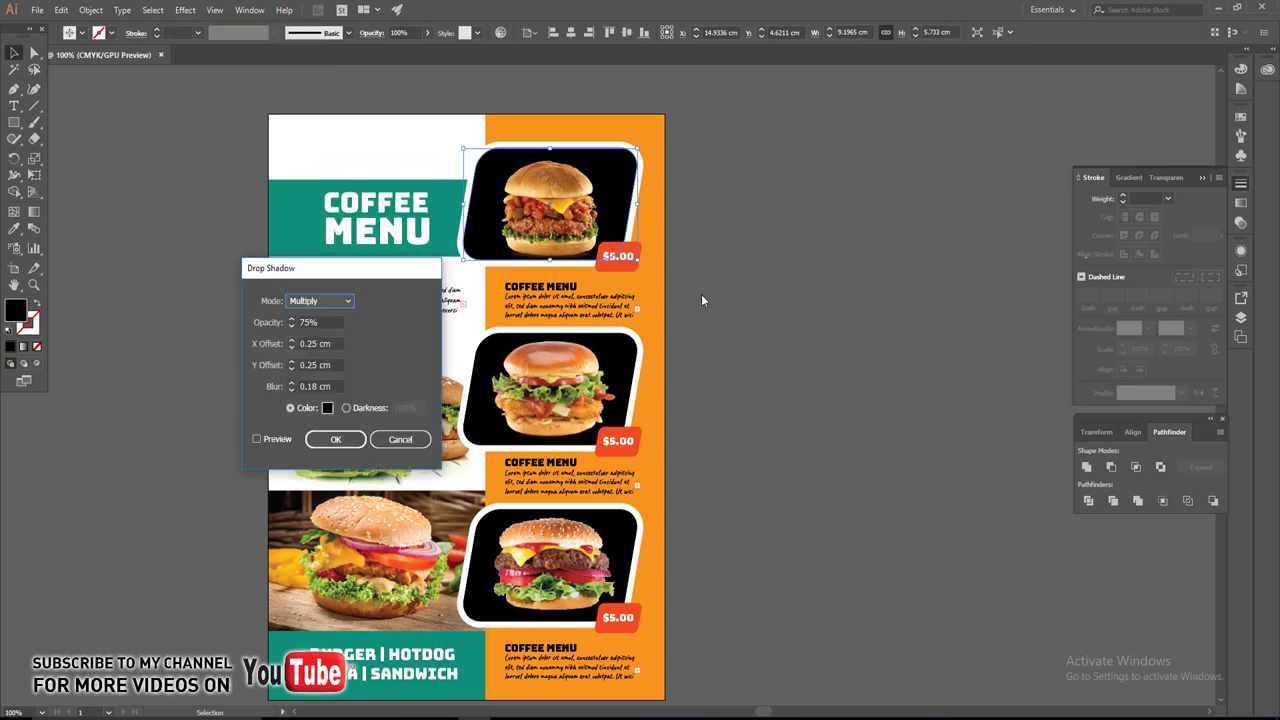
click(302, 343)
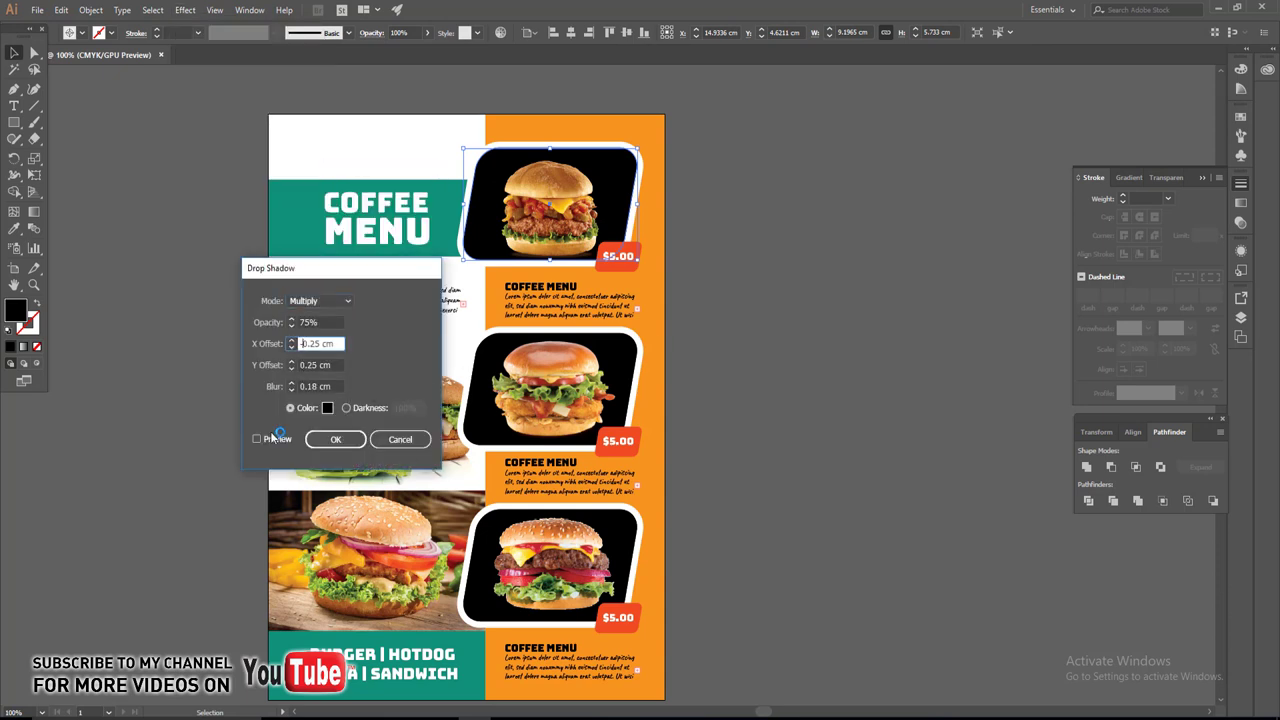
text(-0.25)
click(272, 441)
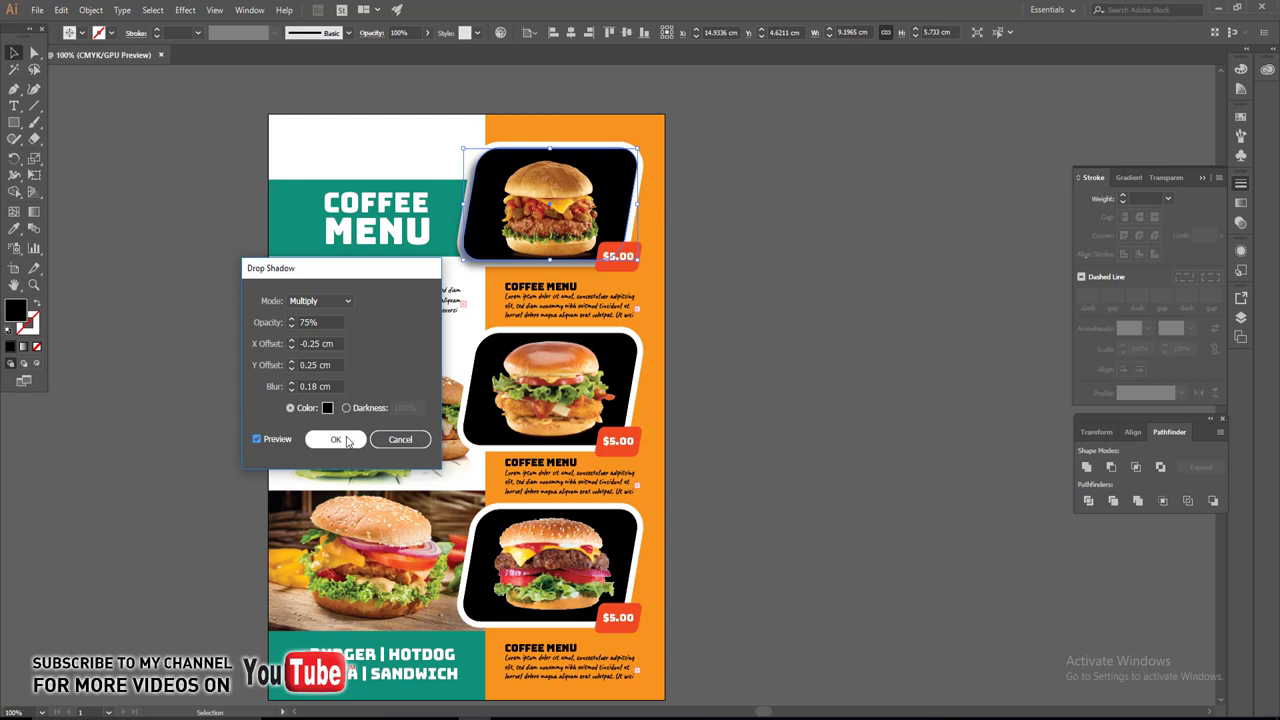
click(398, 440)
click(844, 340)
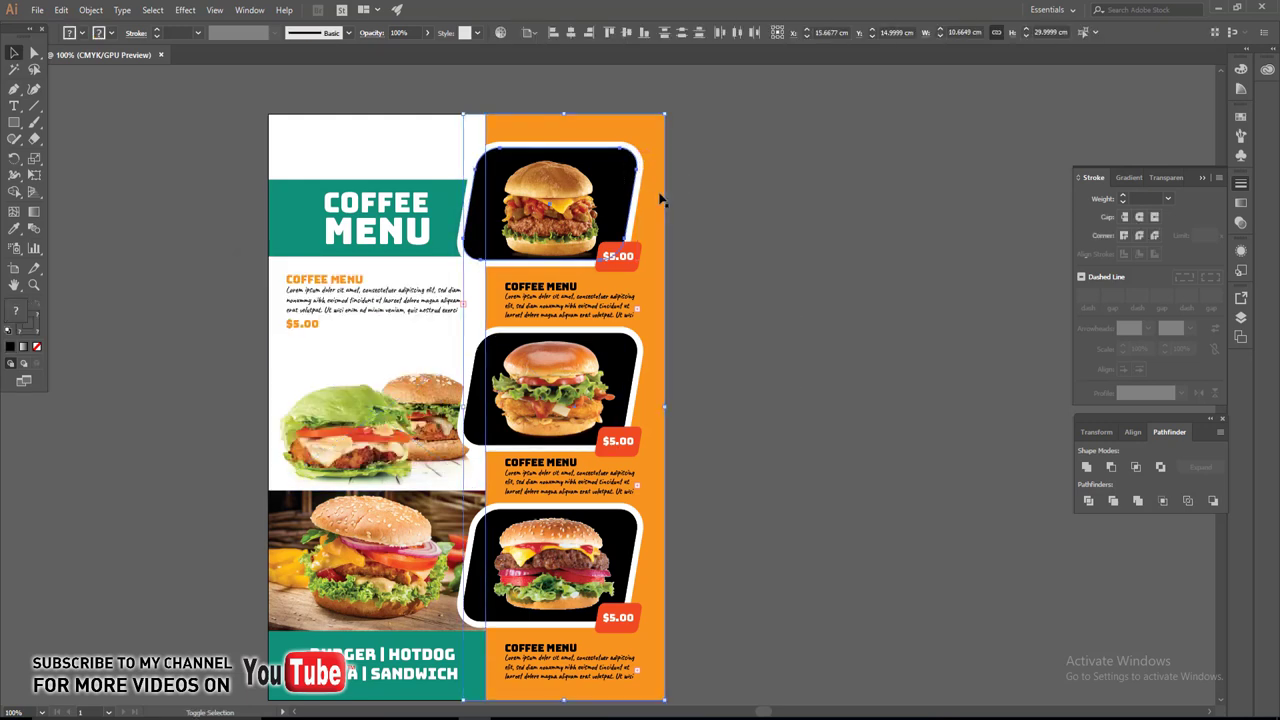
Give the top card's rounded frame a Multiply 75% drop shadow, 0.25 cm offsets, 0.18 cm blur.
click(617, 184)
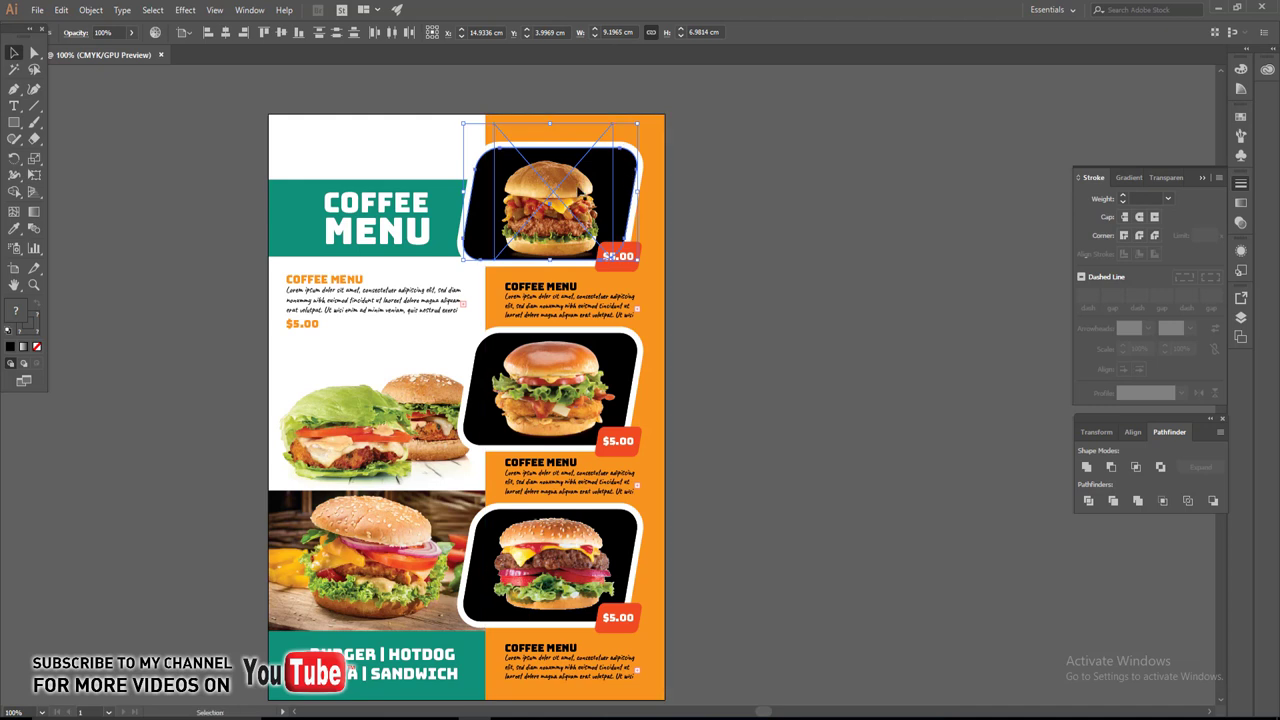
click(603, 182)
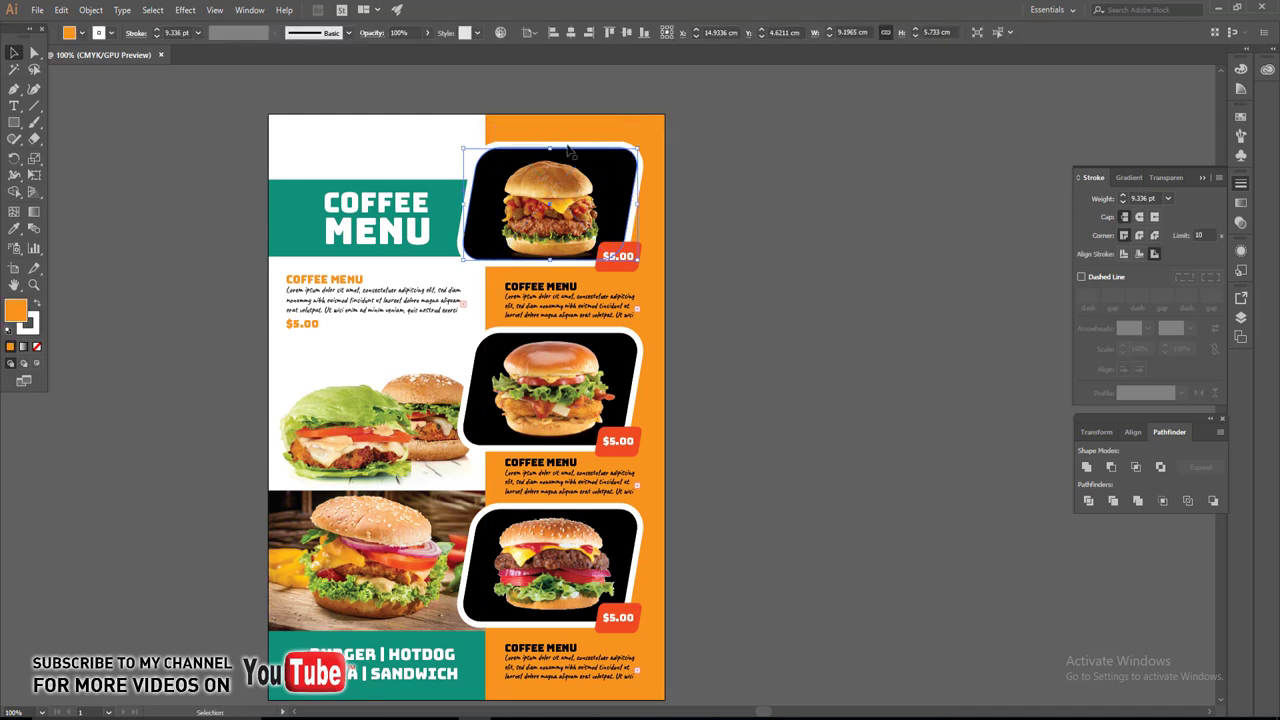
click(185, 10)
mouse_move(202, 166)
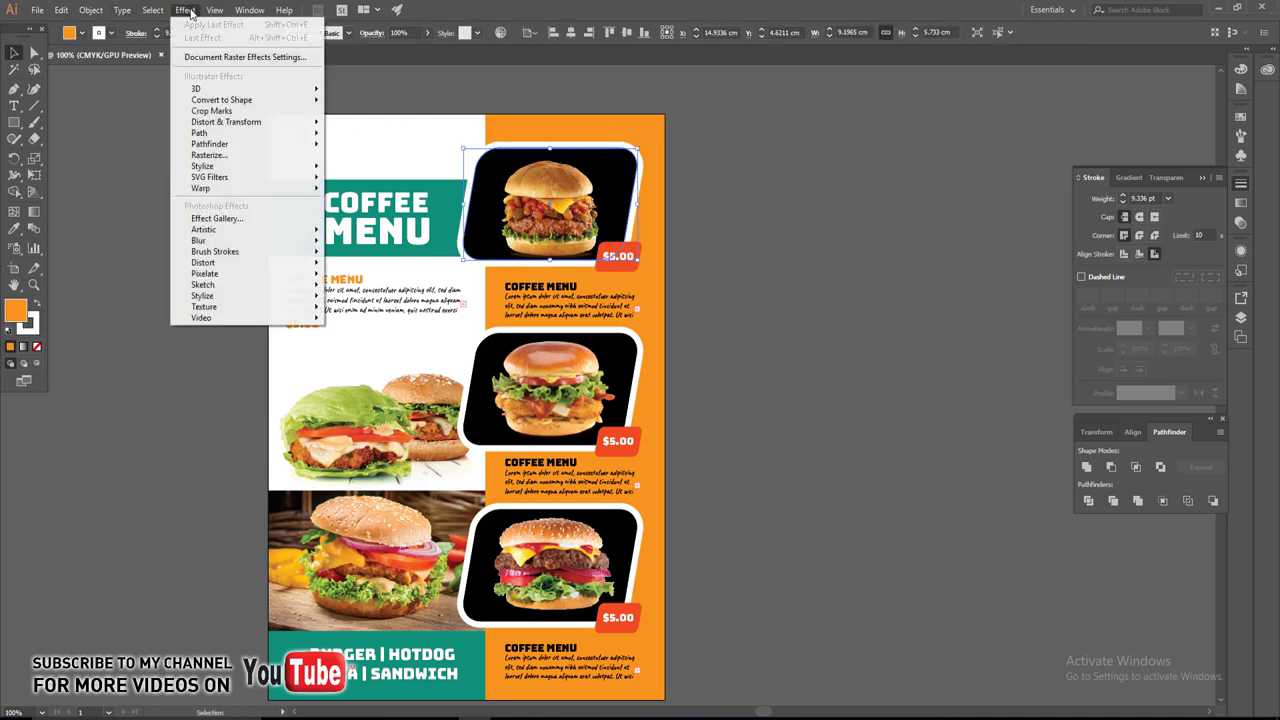
click(370, 168)
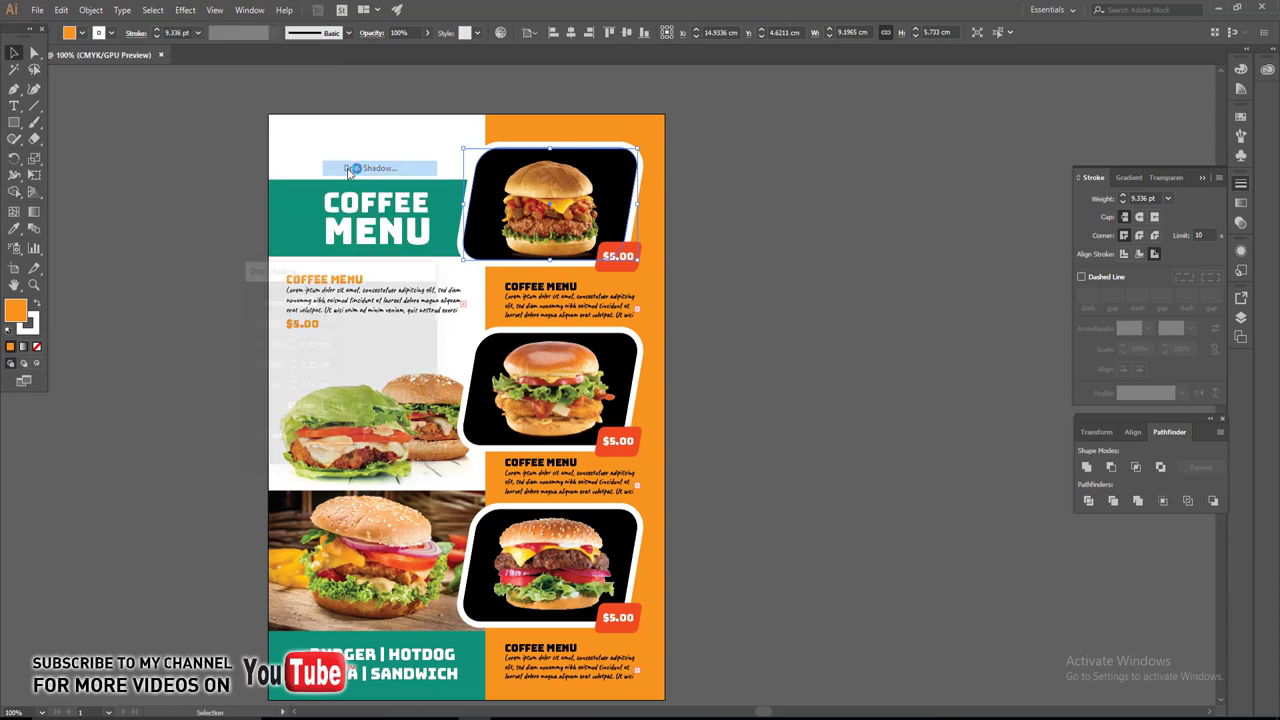
click(274, 440)
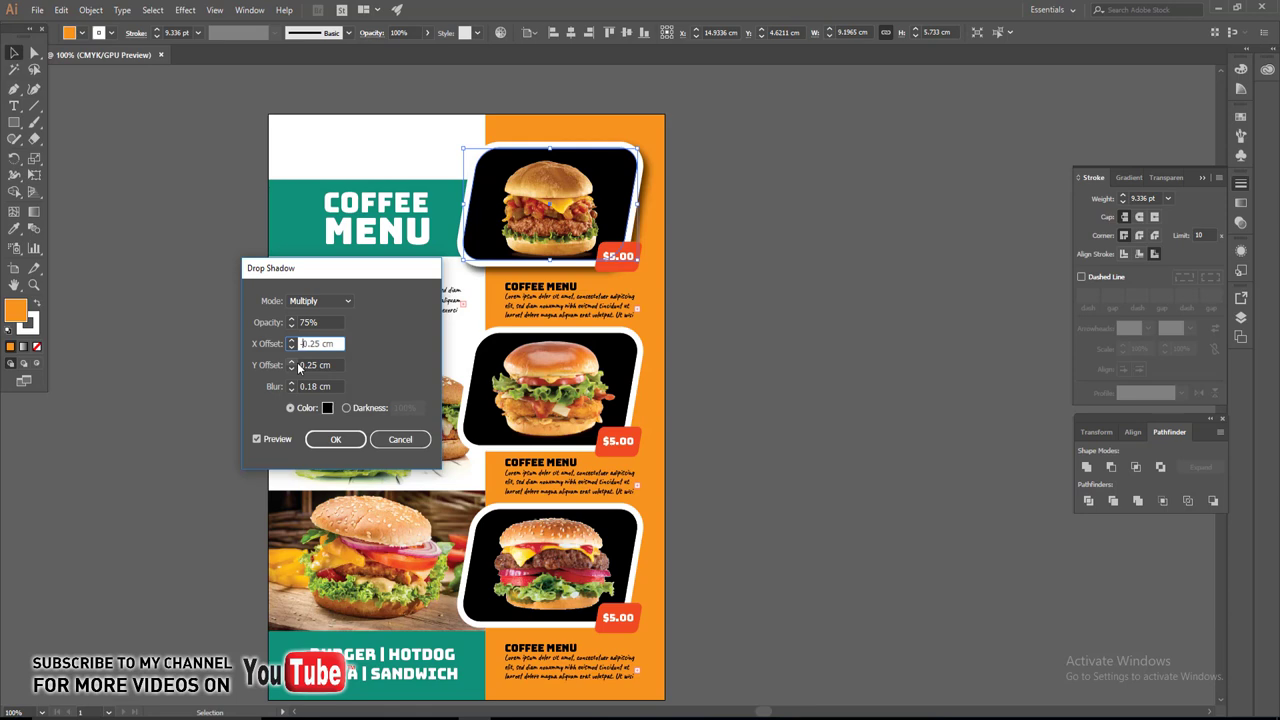
text(-0.25)
click(335, 439)
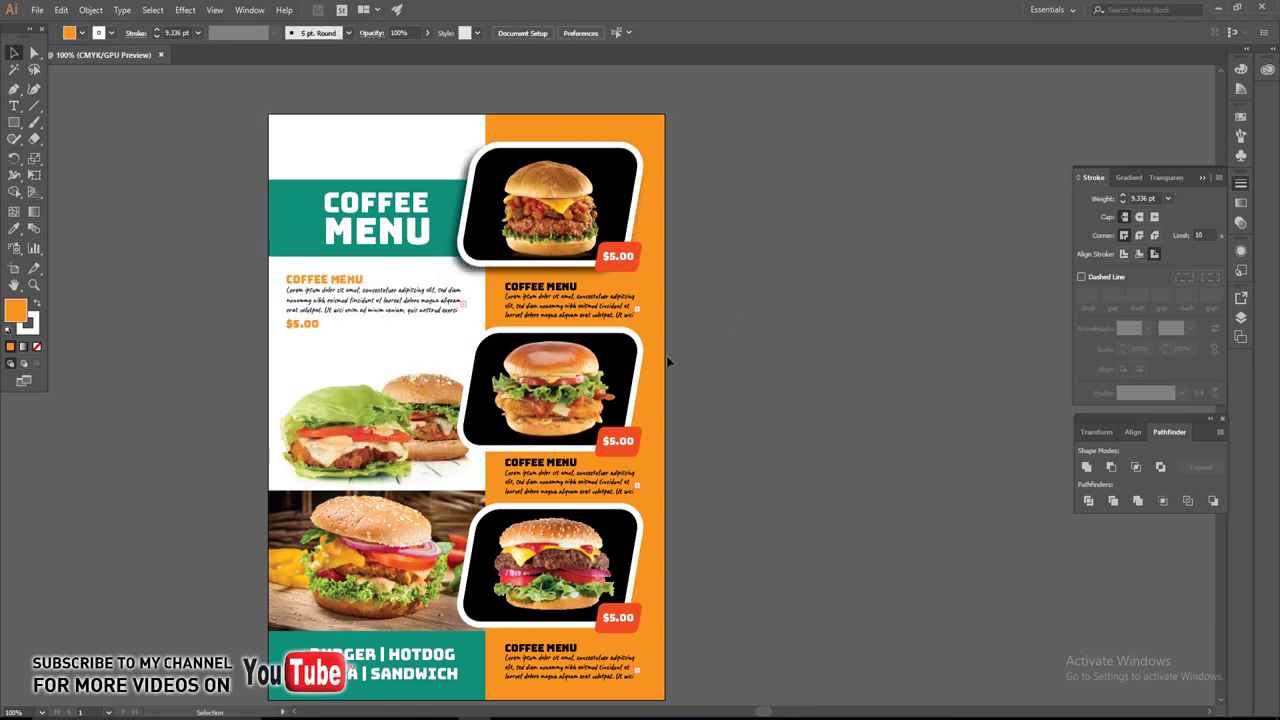
Reapply the drop shadow to the second burger card's frame, targeted in the Layers panel.
scroll(666, 355, up, 1)
click(610, 354)
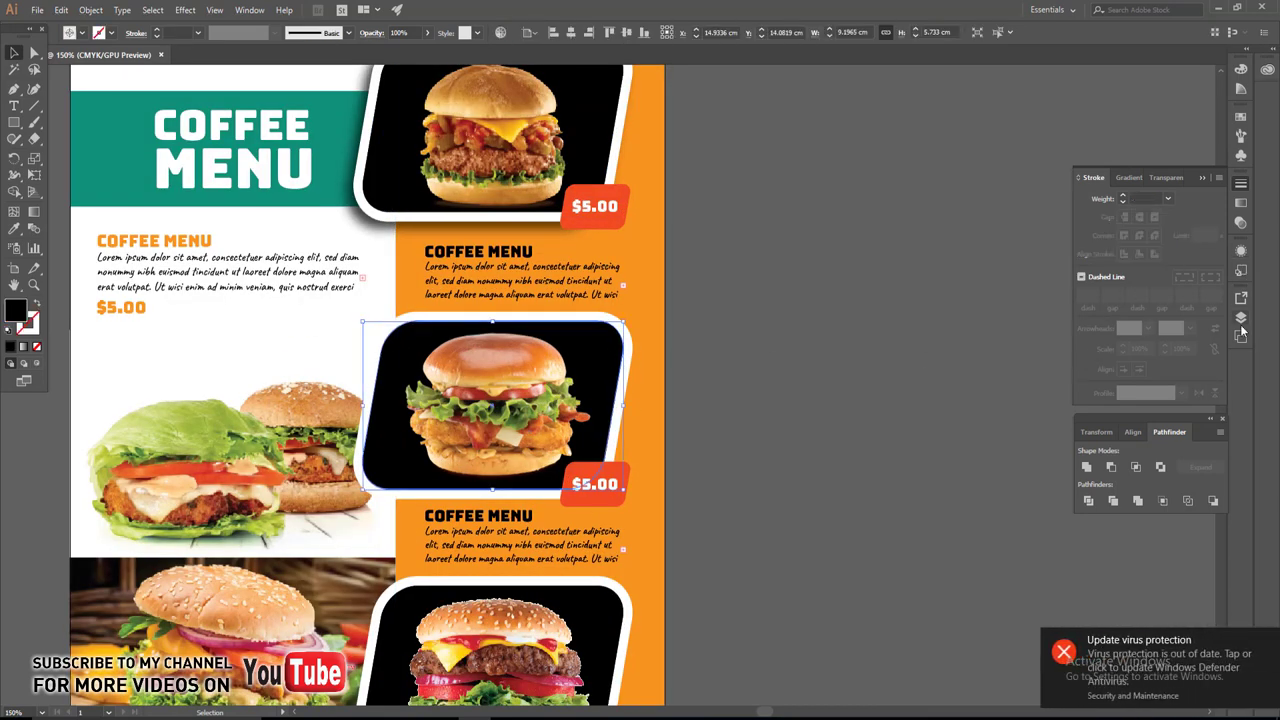
click(1241, 322)
click(1109, 314)
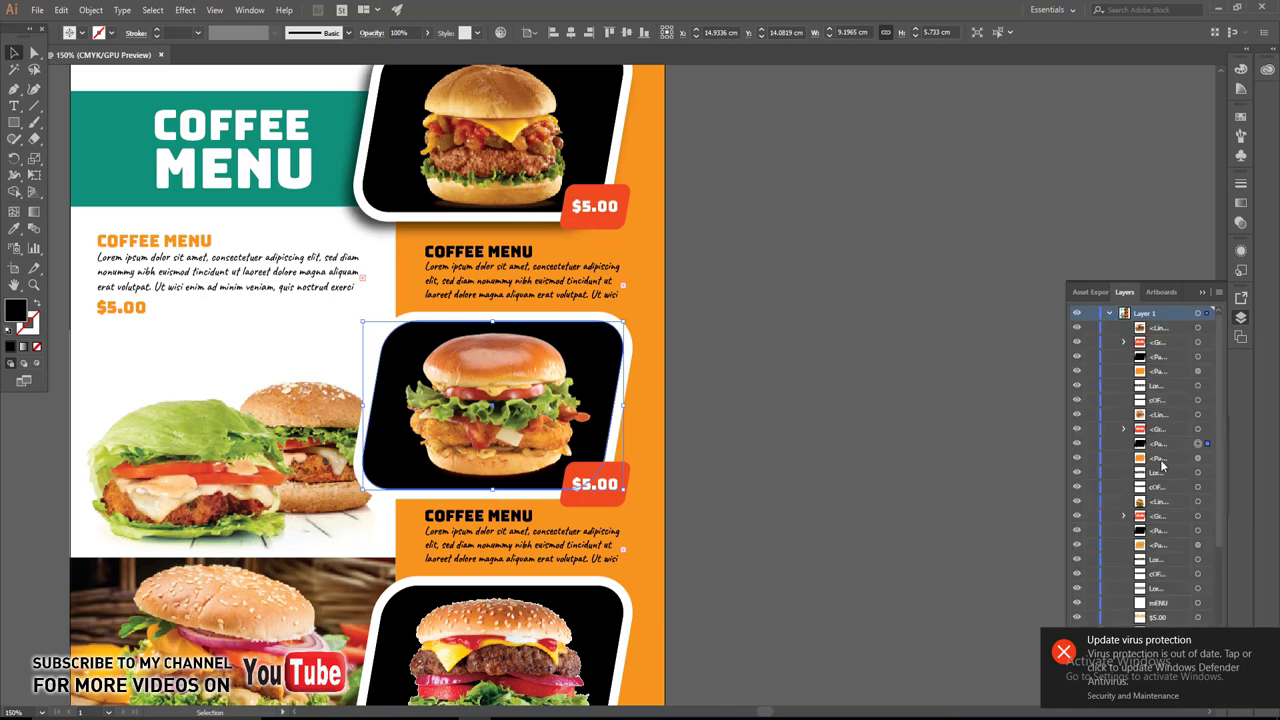
click(1197, 457)
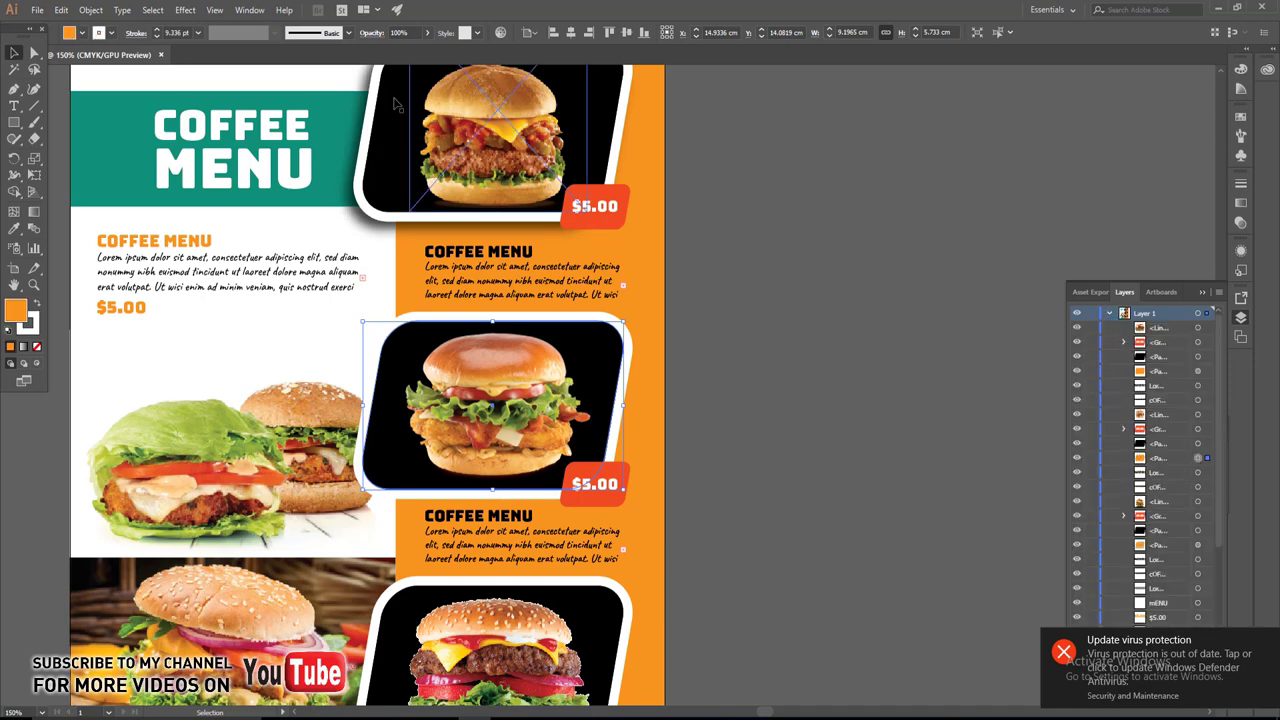
click(185, 10)
click(194, 30)
Apply the same drop shadow to the lower card's frame and view the whole menu page.
scroll(360, 385, down, 5)
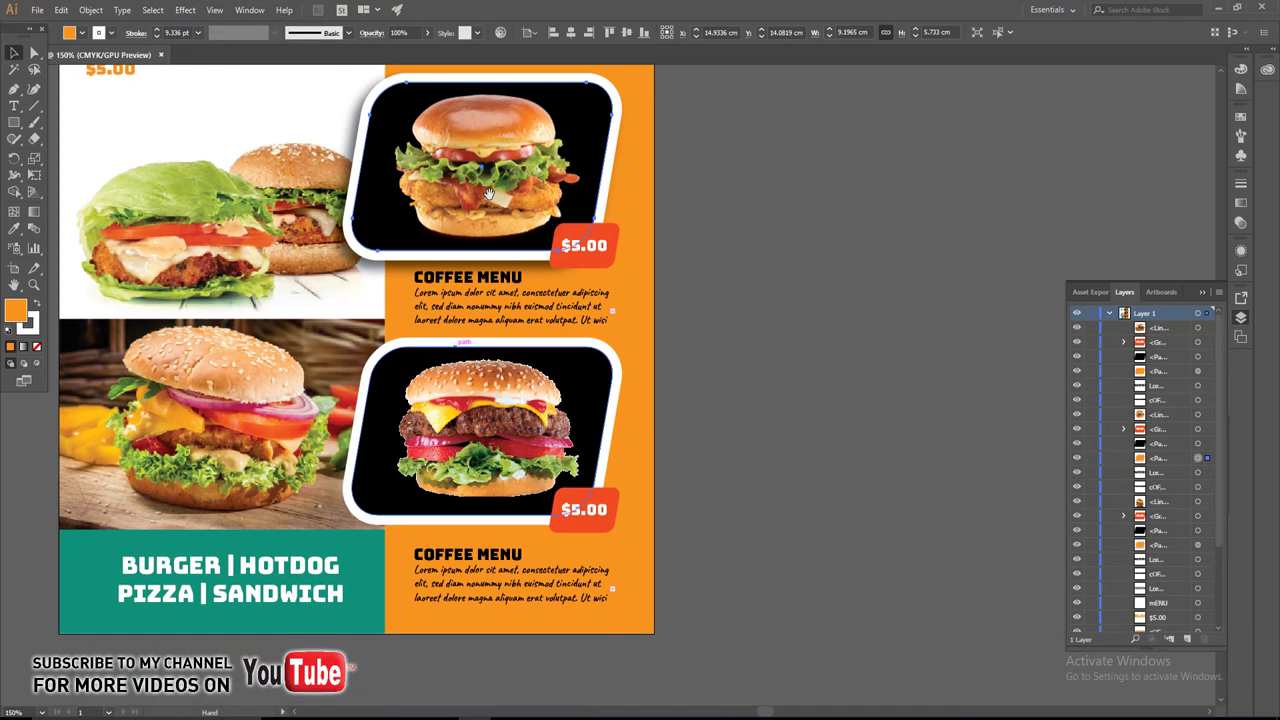
click(1198, 371)
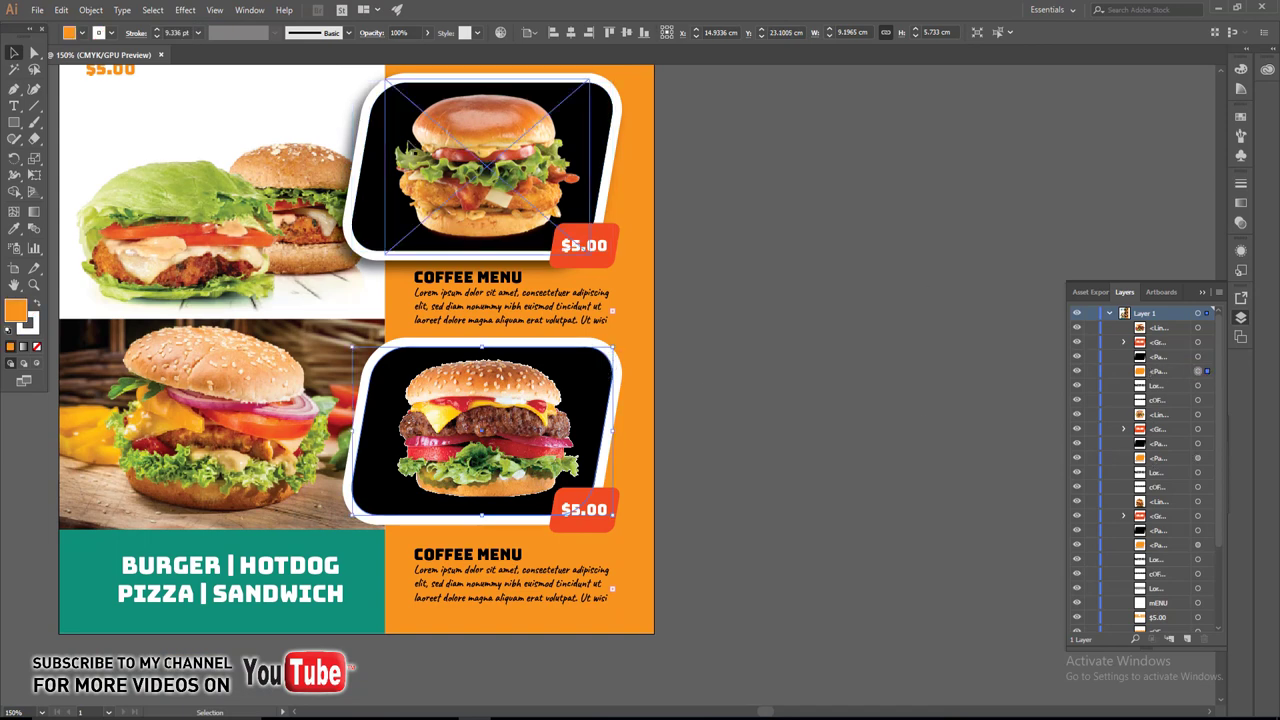
click(188, 10)
click(194, 31)
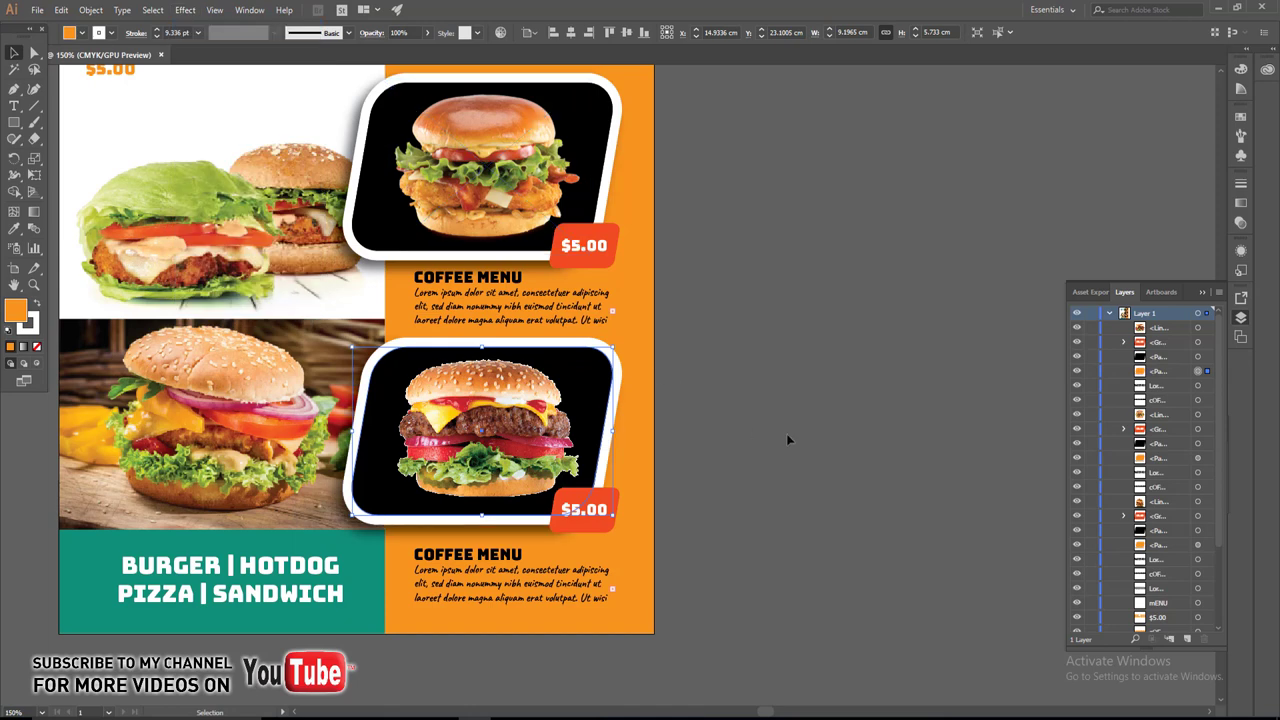
drag(701, 490, 717, 525)
scroll(712, 505, up, 2)
scroll(708, 485, down, 1)
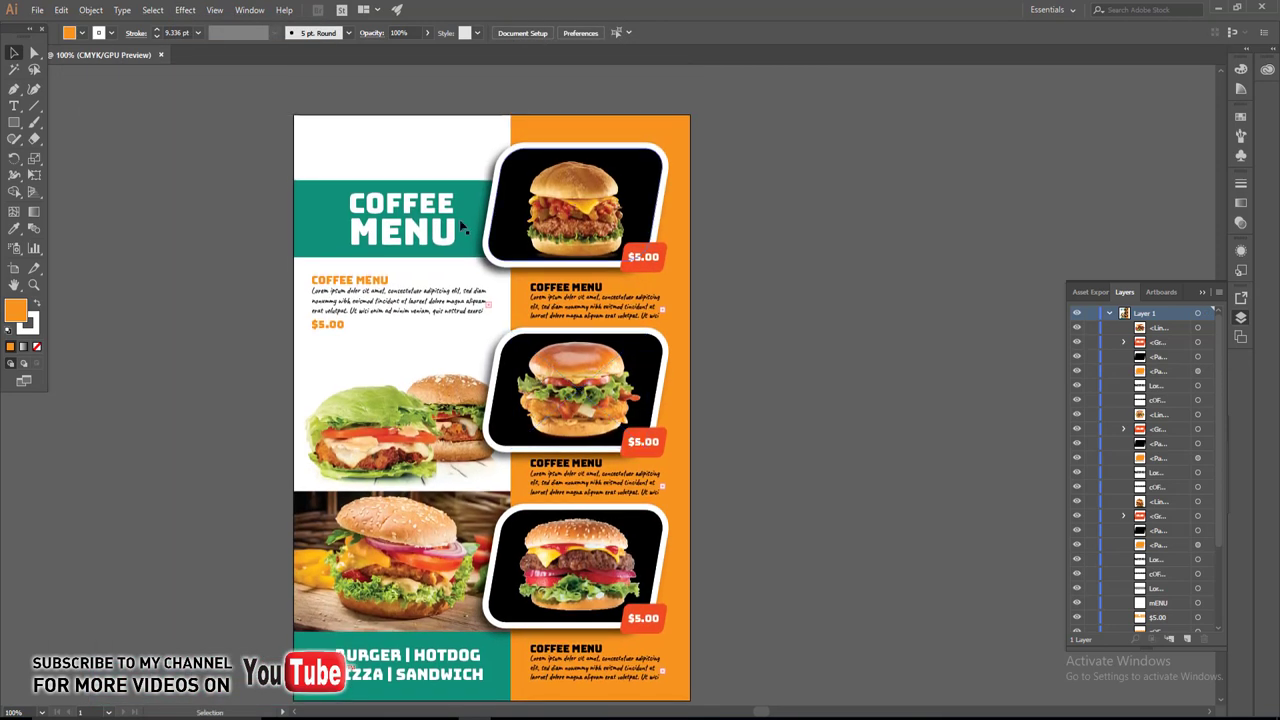
drag(737, 404, 747, 416)
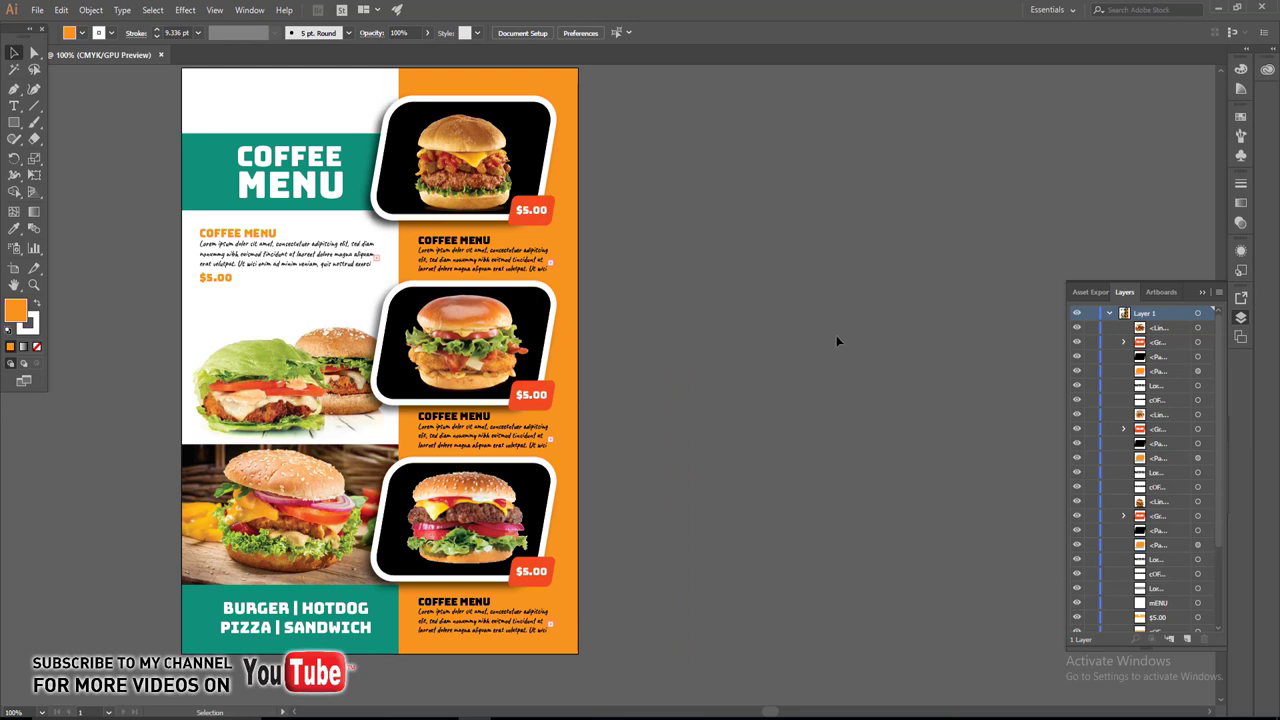
Add a second 21 × 30 cm artboard to the right of the menu page.
drag(670, 377, 624, 444)
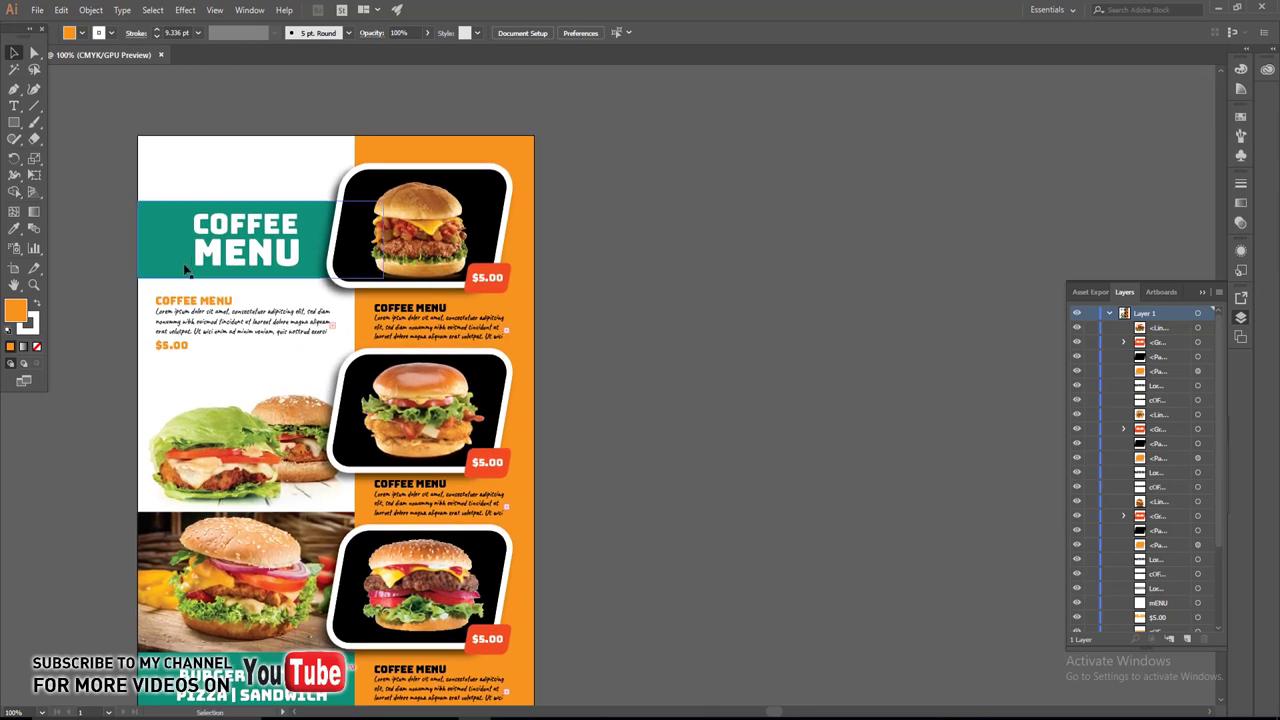
click(14, 268)
click(228, 37)
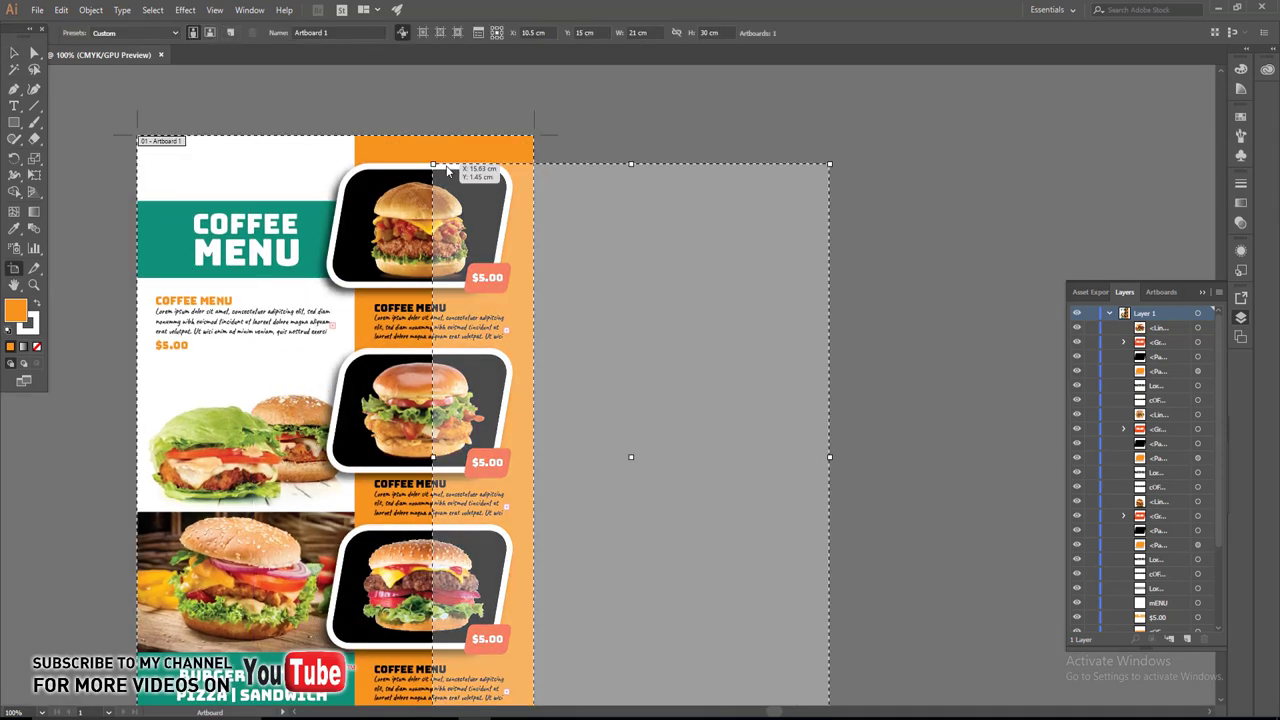
click(546, 136)
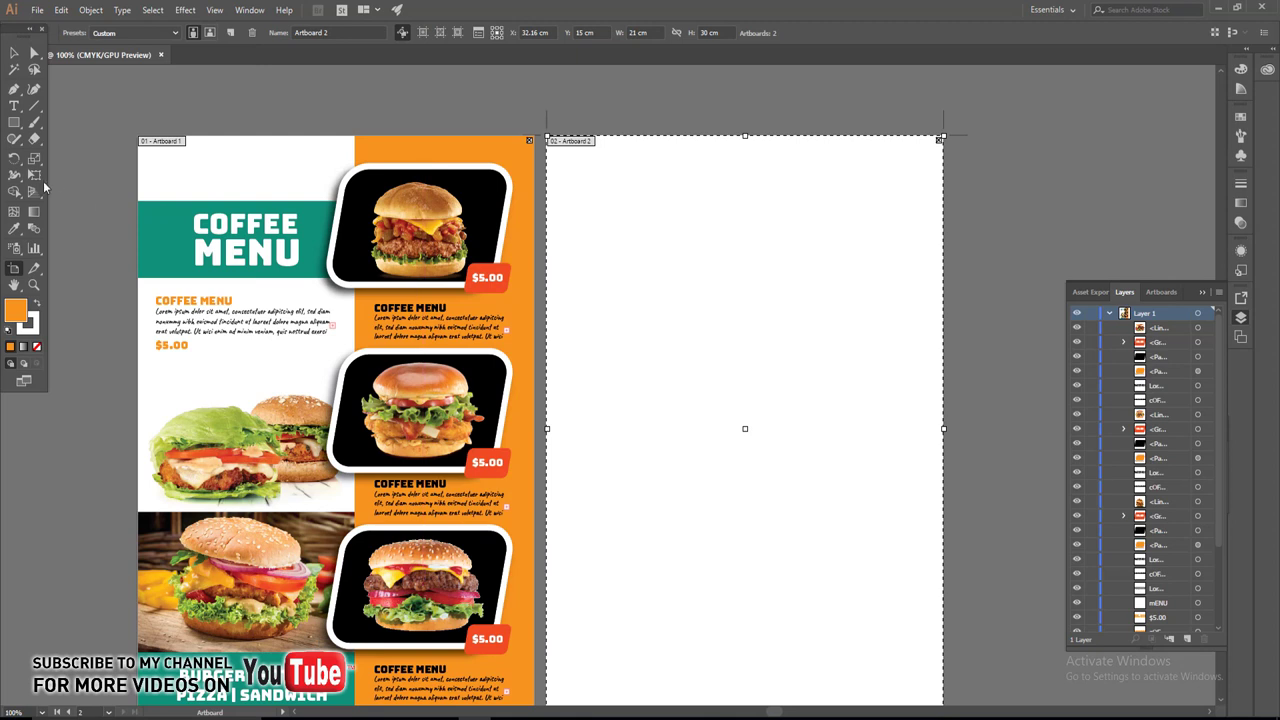
Alt-drag a copy of the teal MENU banner onto the top of the new artboard.
click(14, 52)
click(158, 232)
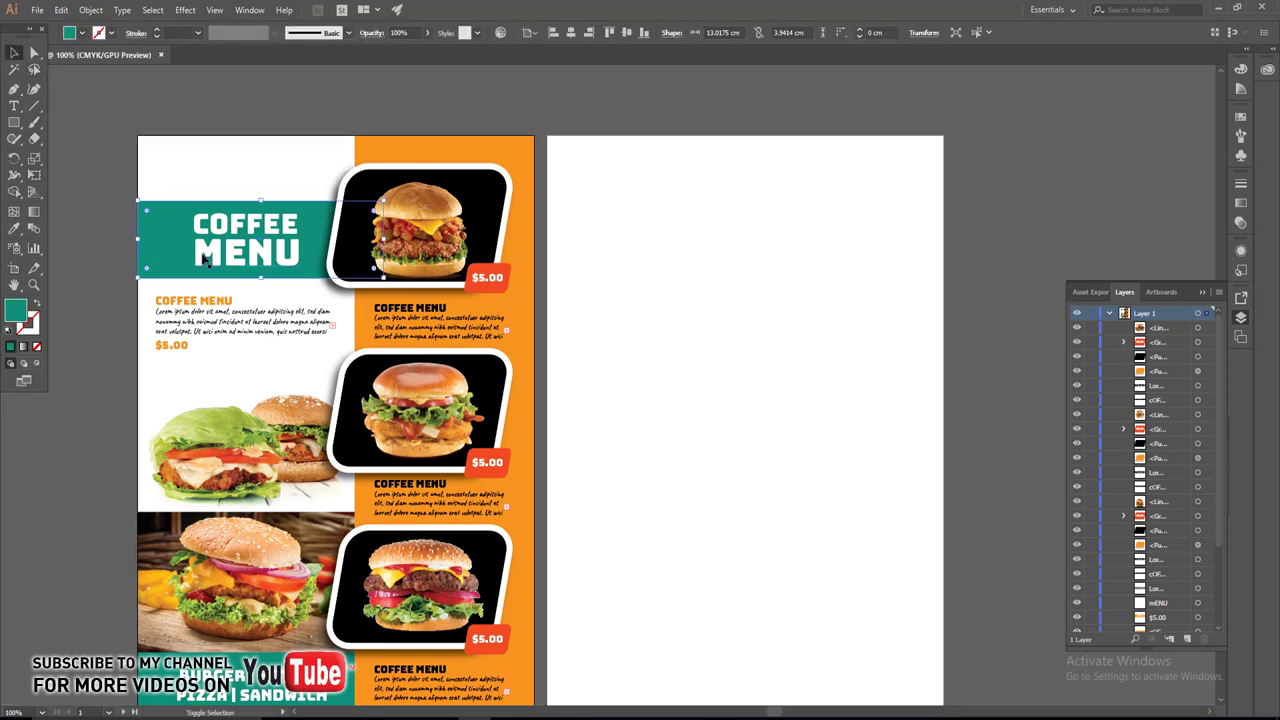
drag(190, 255, 686, 245)
click(594, 397)
scroll(594, 397, down, 2)
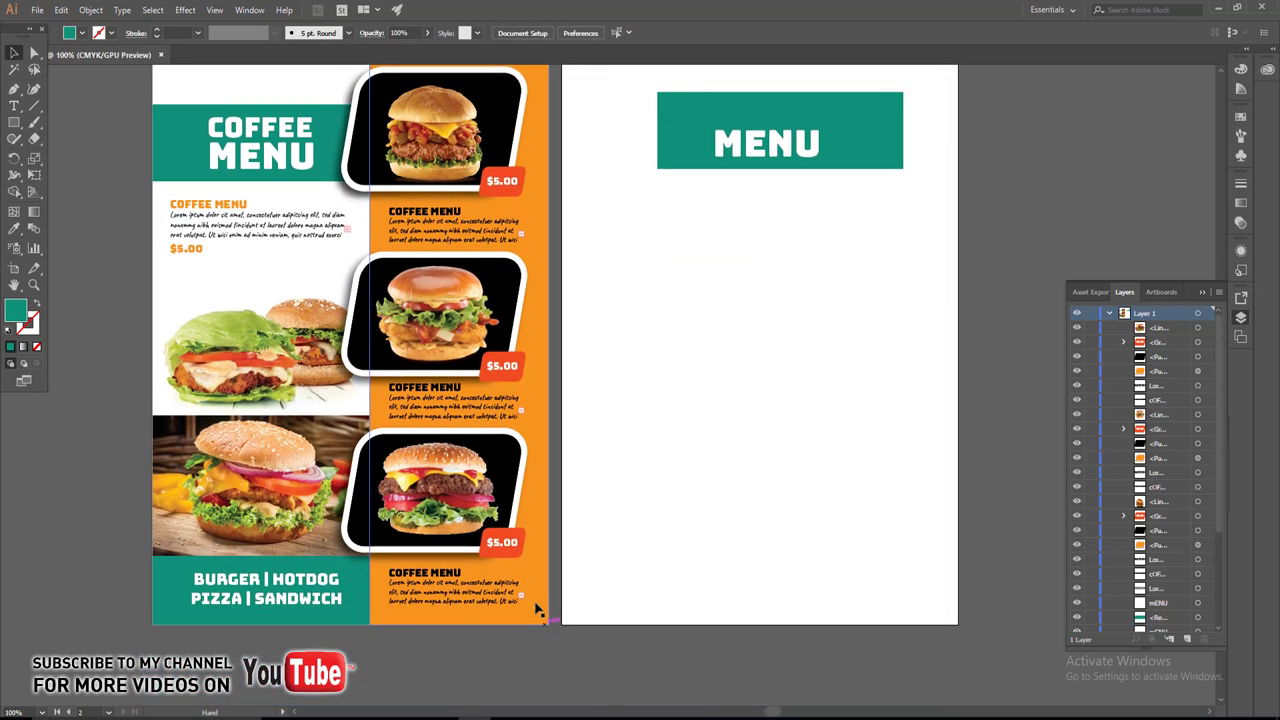
scroll(552, 530, down, 2)
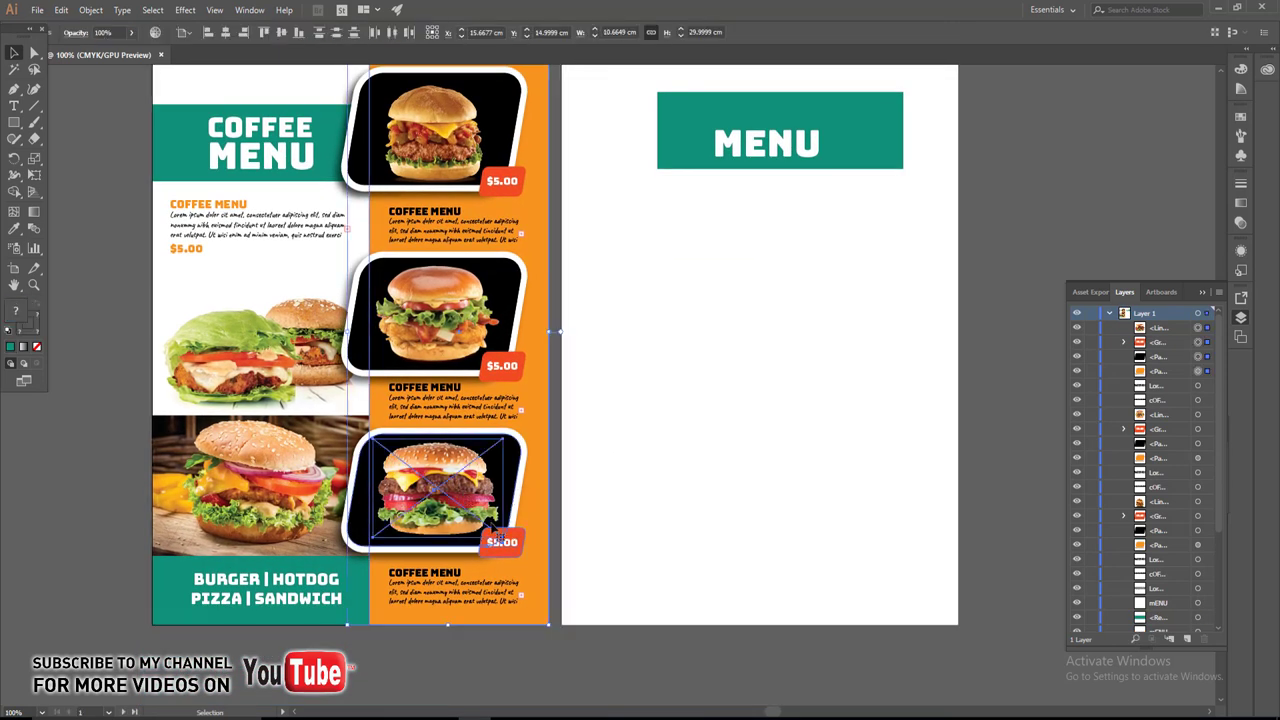
Copy the orange burger column onto the second page with its panel flush left.
click(540, 505)
drag(536, 449, 703, 452)
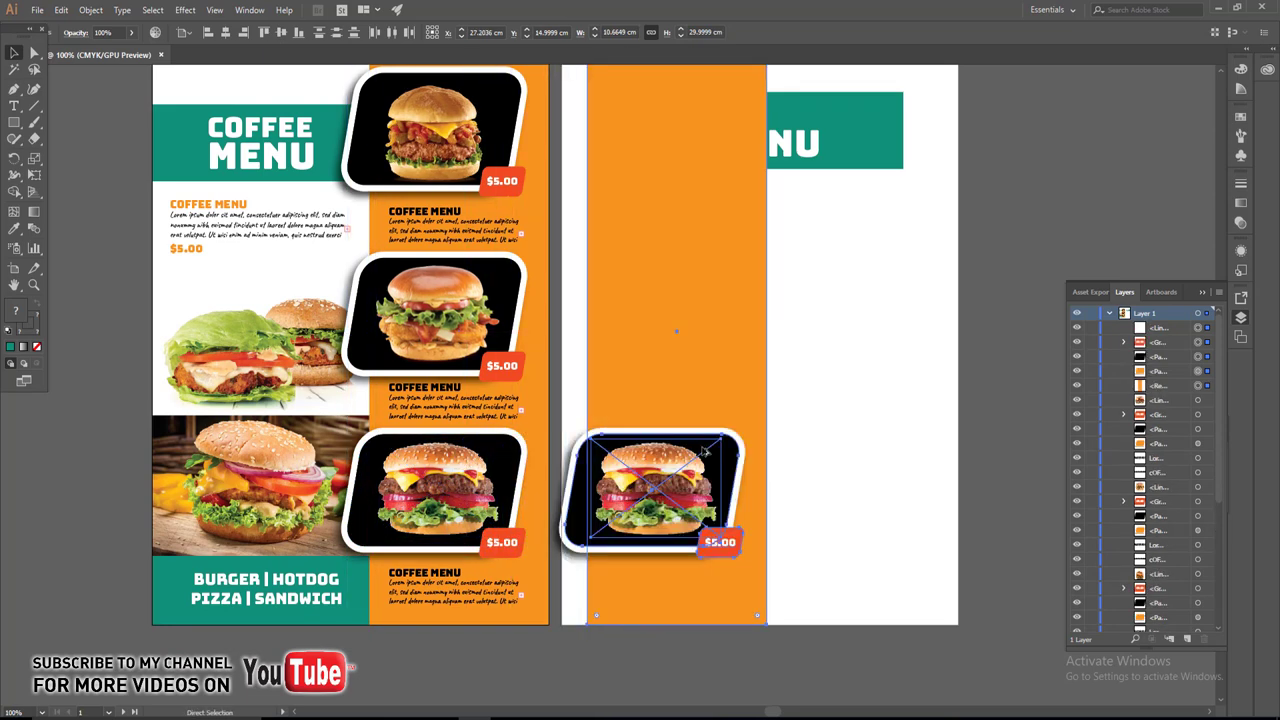
double_click(666, 377)
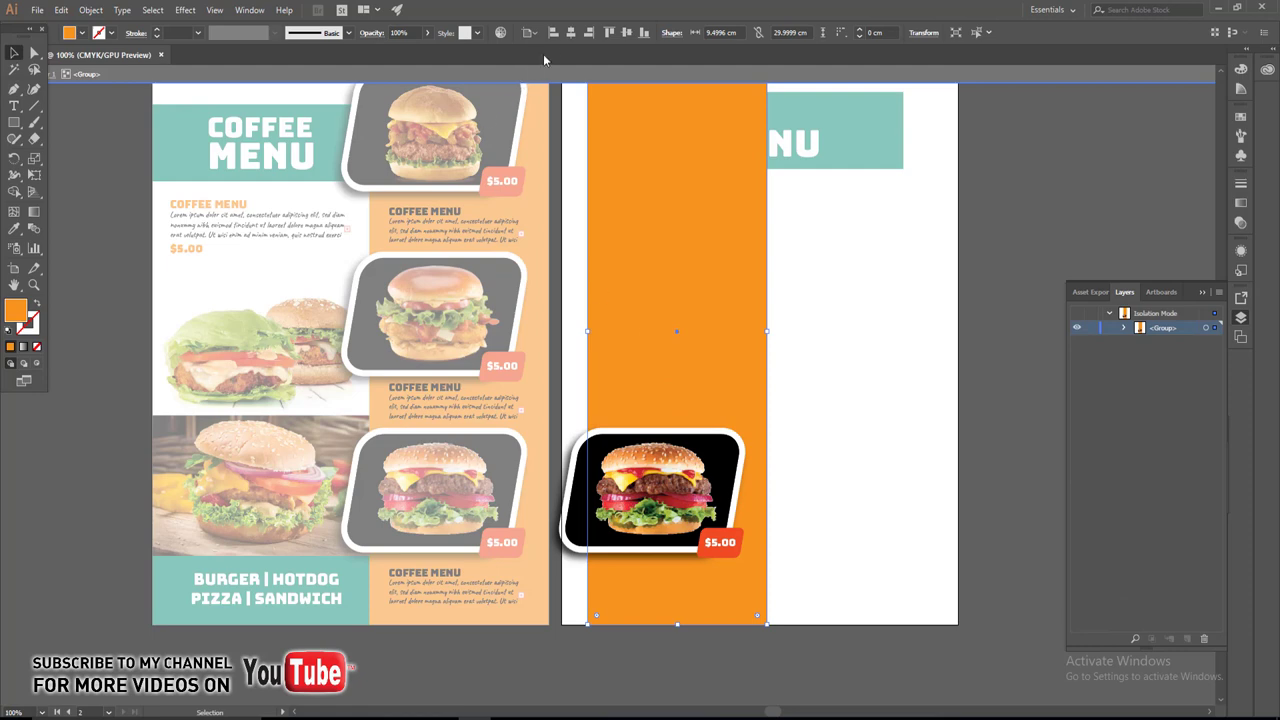
click(553, 32)
key(Escape)
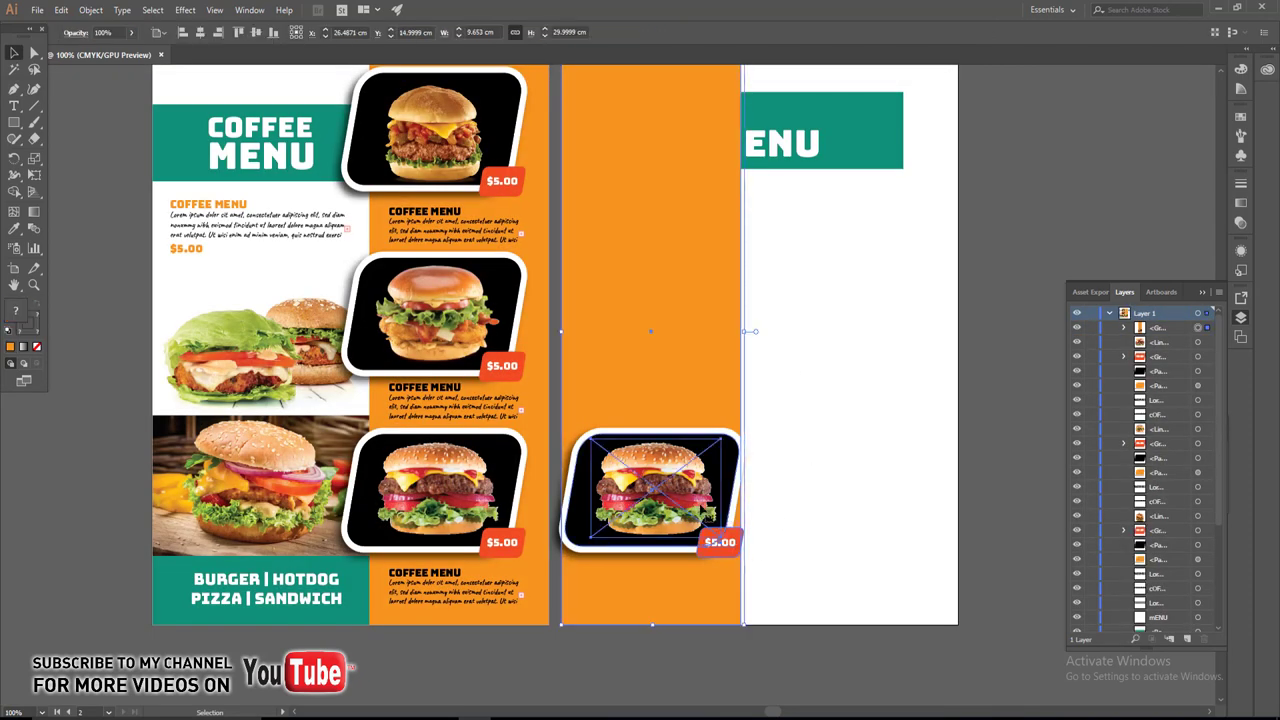
Inside the copied group, shift the burger card right and the orange rectangle left.
double_click(652, 484)
drag(678, 472, 713, 479)
double_click(747, 368)
drag(749, 364, 716, 364)
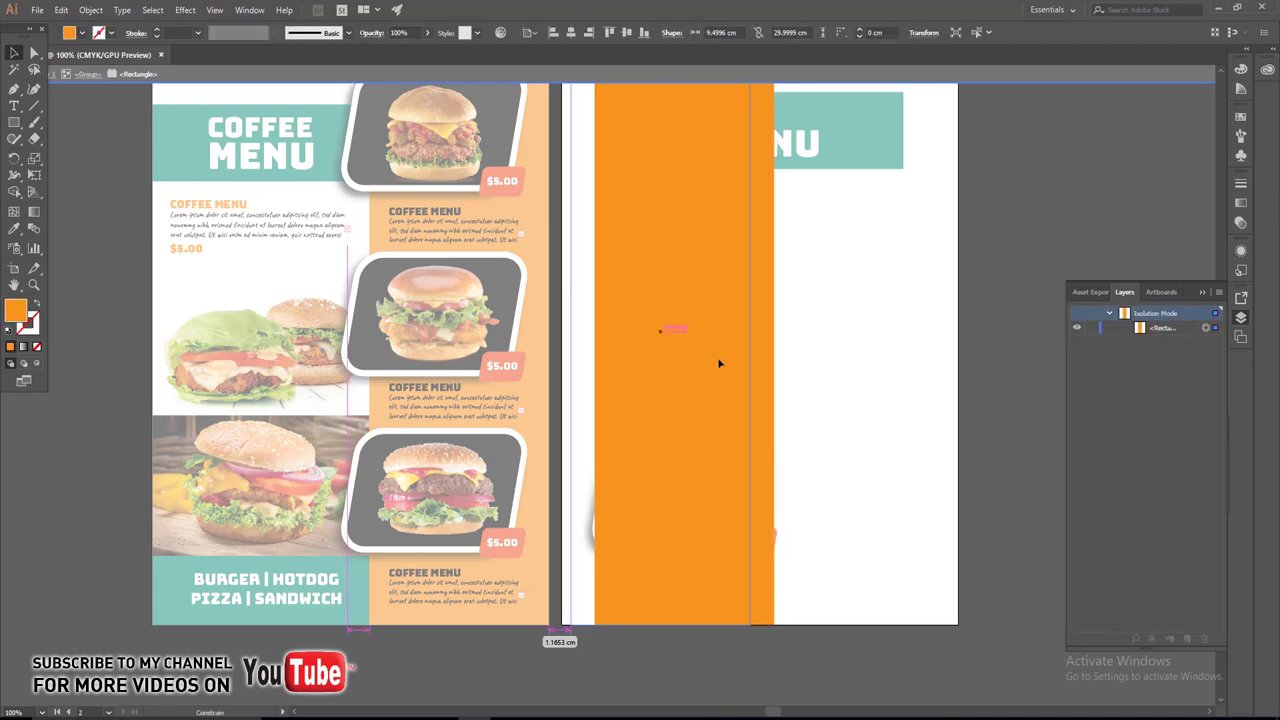
double_click(832, 397)
Ungroup the column and duplicate the burger card upward to stack the cards.
scroll(790, 440, right, 1)
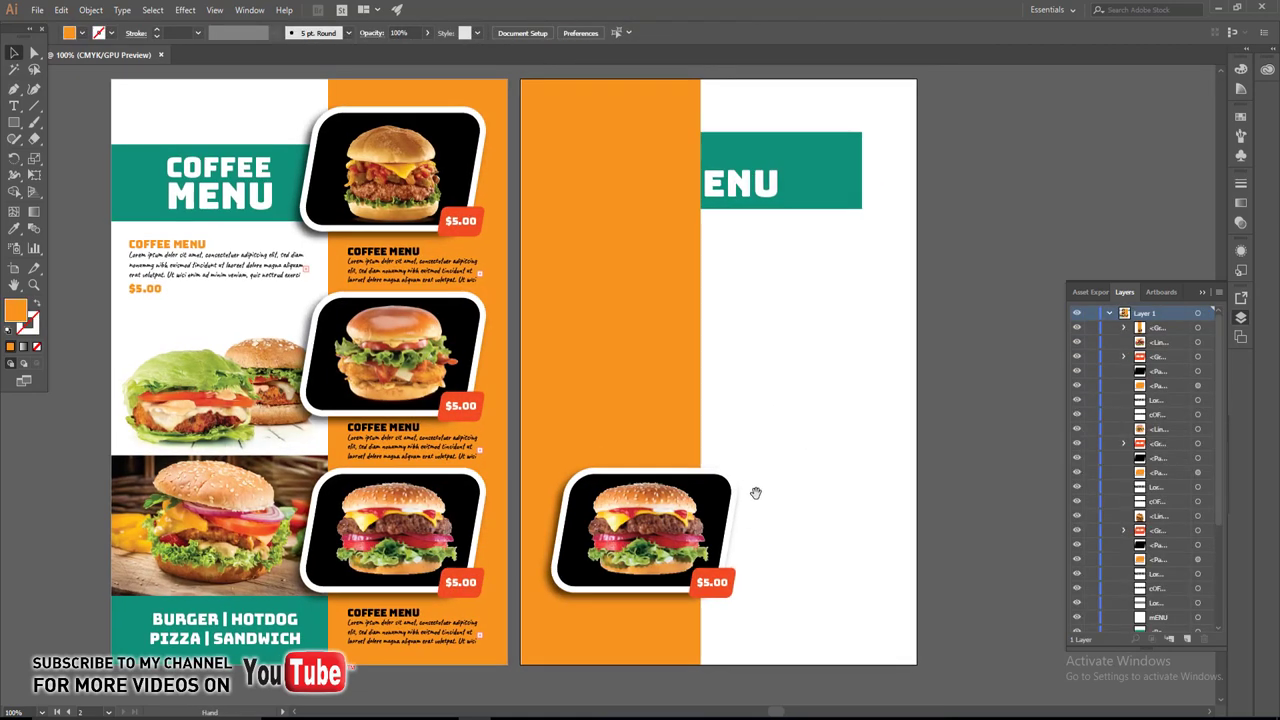
right_click(676, 578)
click(688, 391)
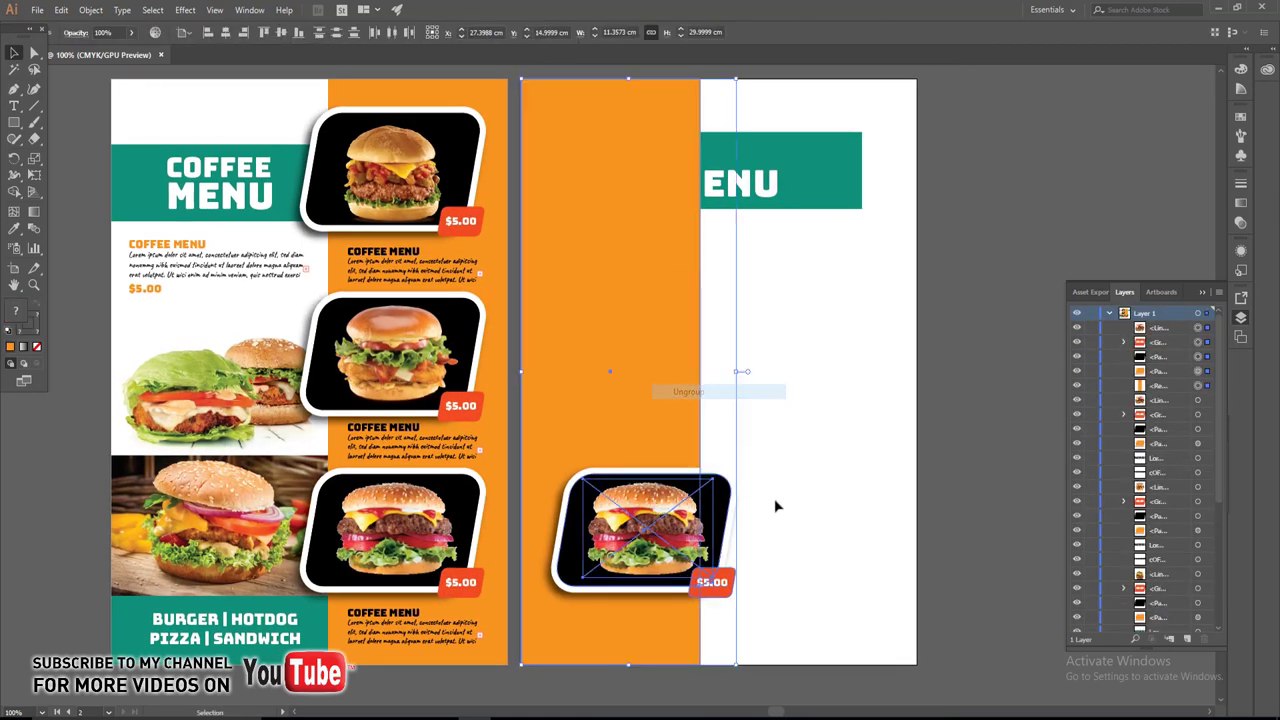
click(774, 498)
click(711, 533)
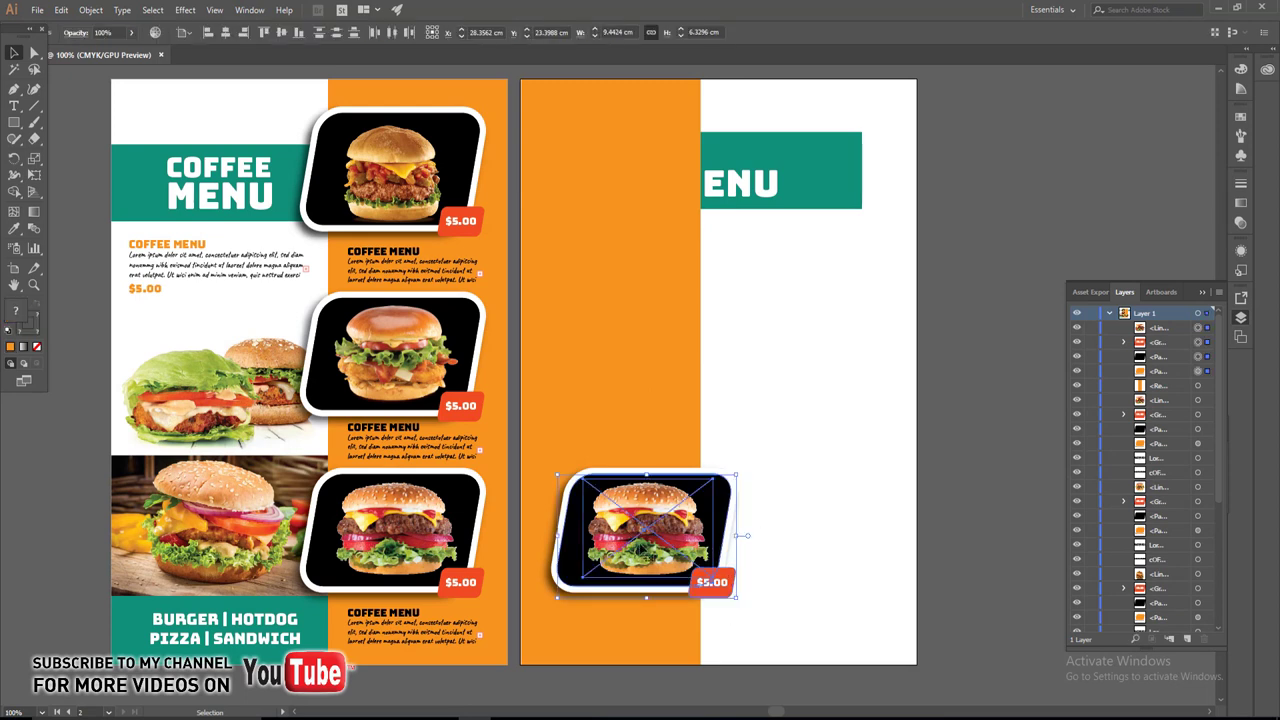
drag(643, 540, 646, 190)
click(803, 271)
mouse_move(764, 176)
mouse_down()
mouse_move(678, 256)
mouse_move(752, 286)
mouse_up()
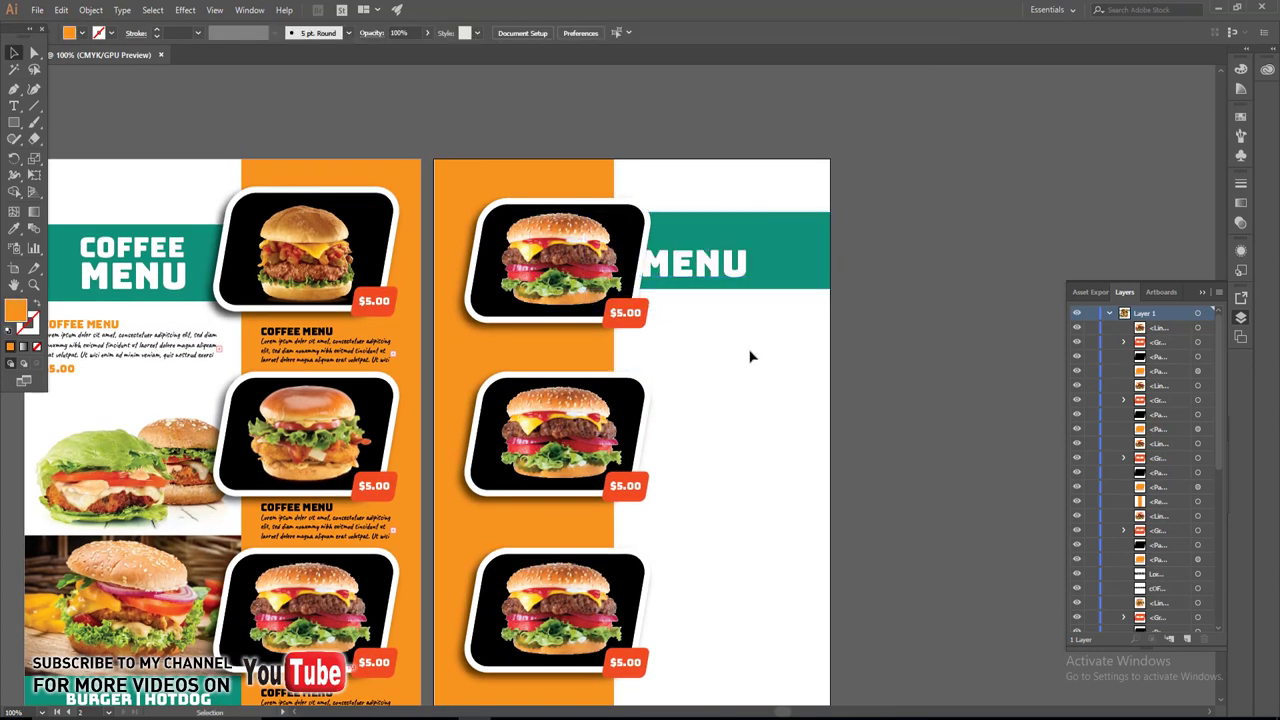
Retype the banner's MENU text as BURGER and nudge it to sit centred in the teal band.
key(ctrl+equal)
click(632, 305)
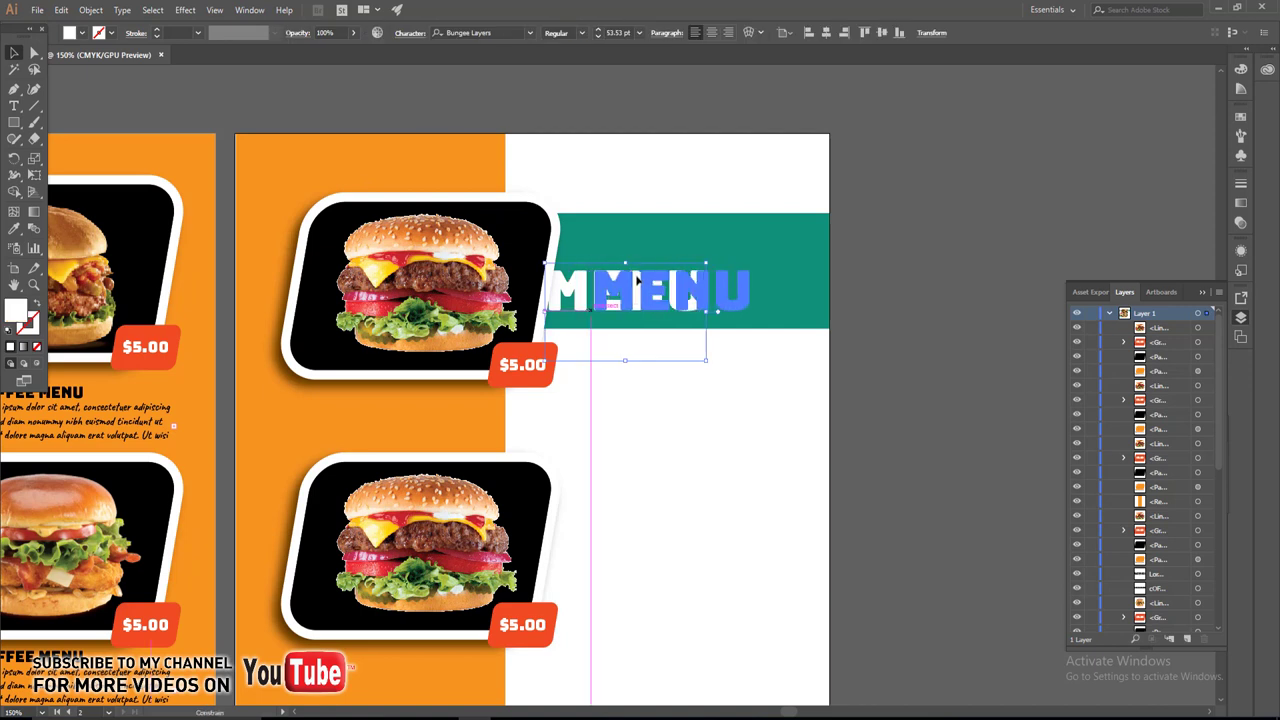
mouse_move(589, 296)
mouse_down()
mouse_move(636, 296)
mouse_move(658, 265)
mouse_up()
double_click(660, 266)
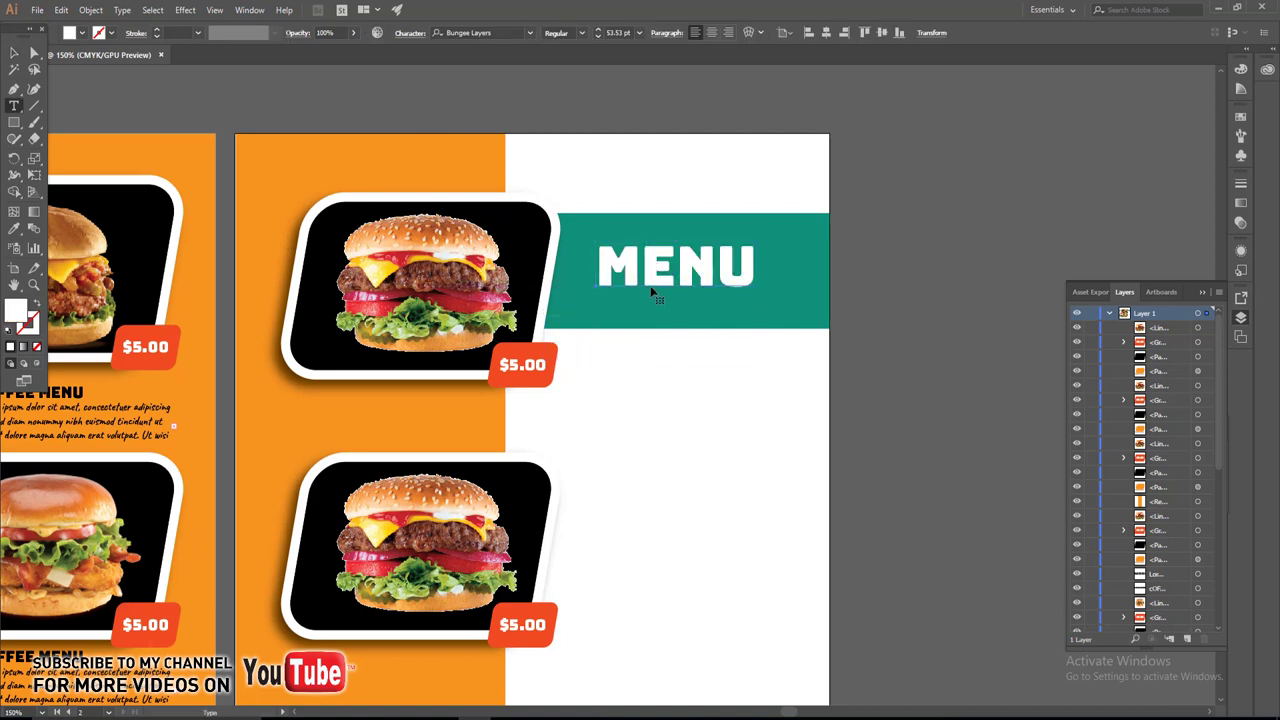
key(ctrl+a)
text(BU)
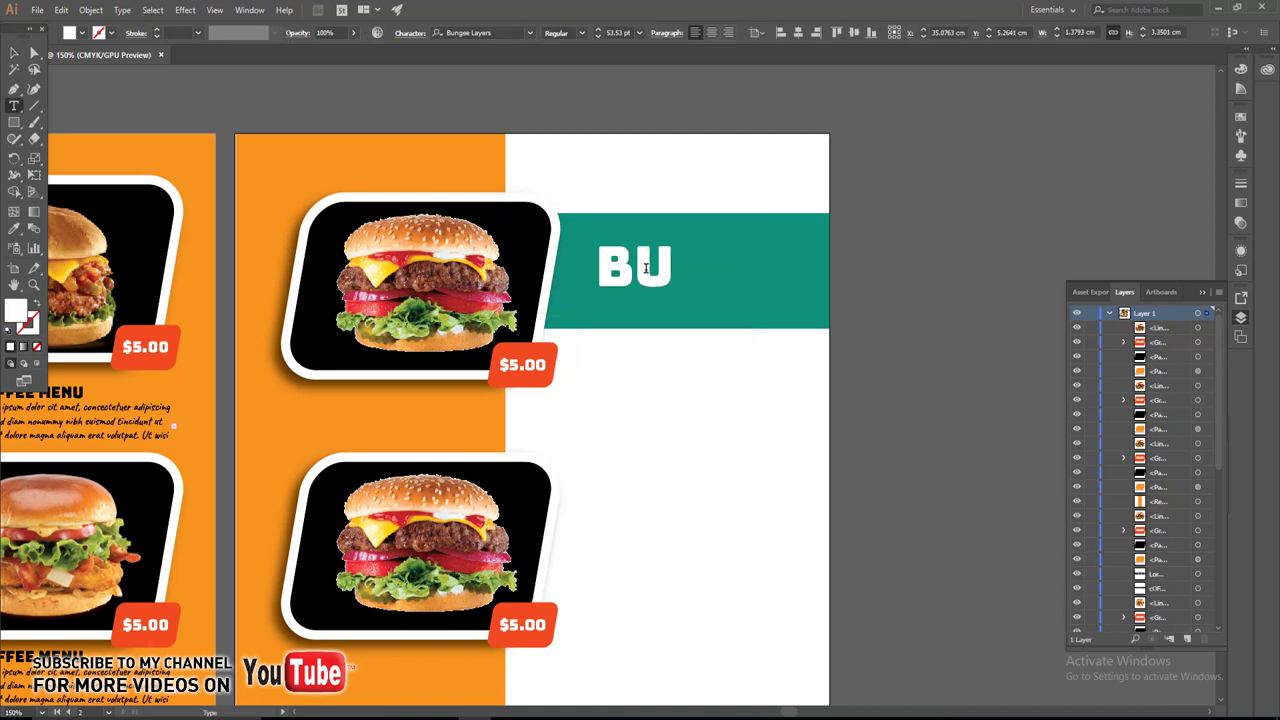
text(RGER)
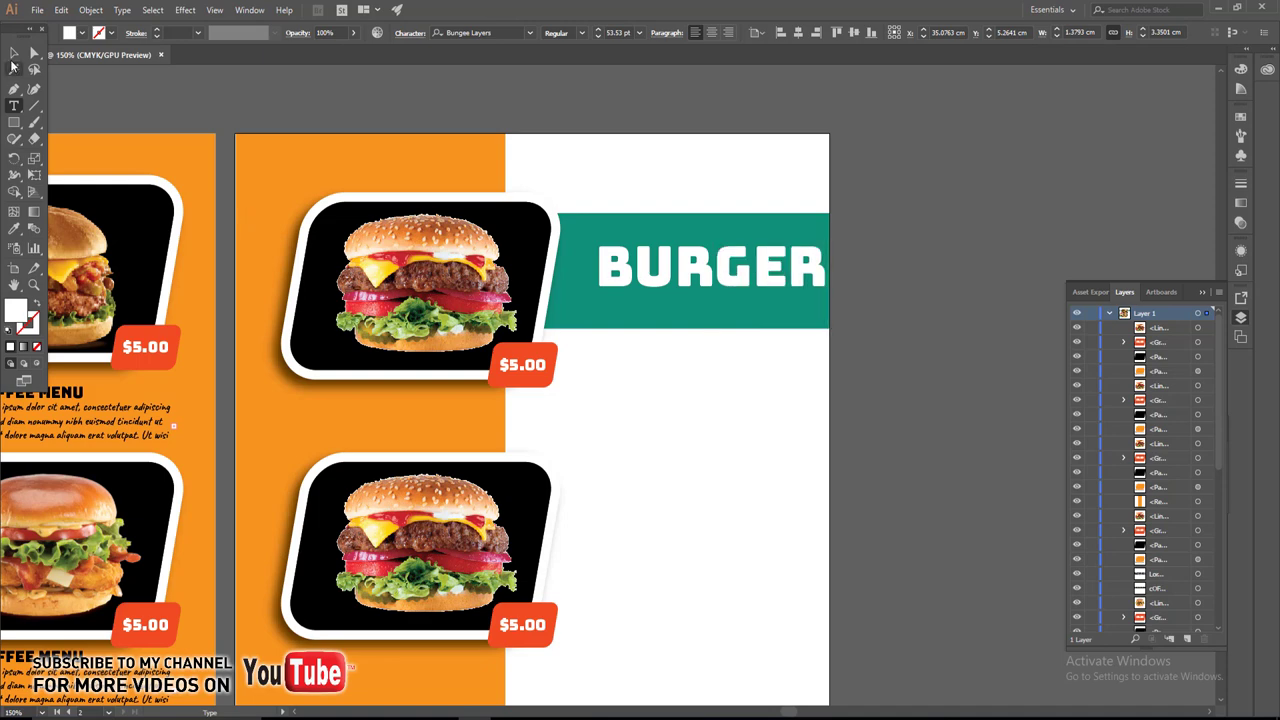
click(13, 54)
drag(651, 268, 619, 268)
Paste a copy of the orange rectangle in front and stretch it across the page's right half.
click(689, 406)
key(ctrl+minus)
click(371, 186)
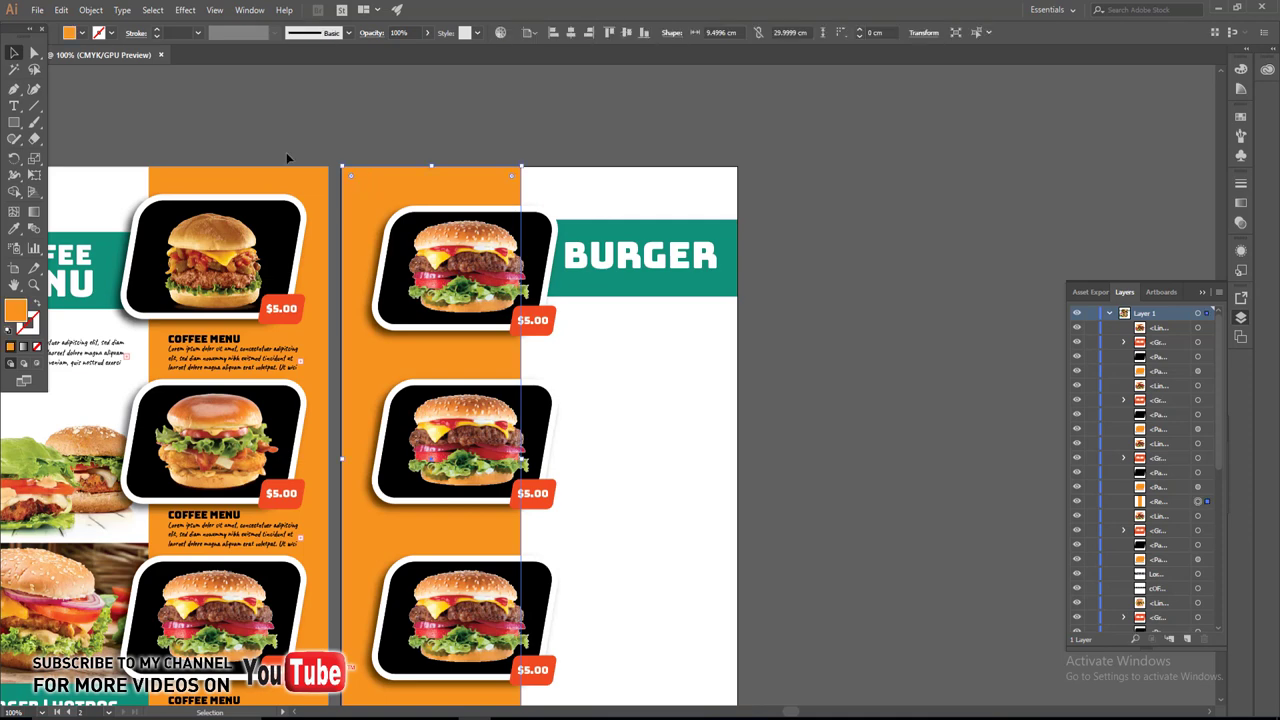
click(61, 10)
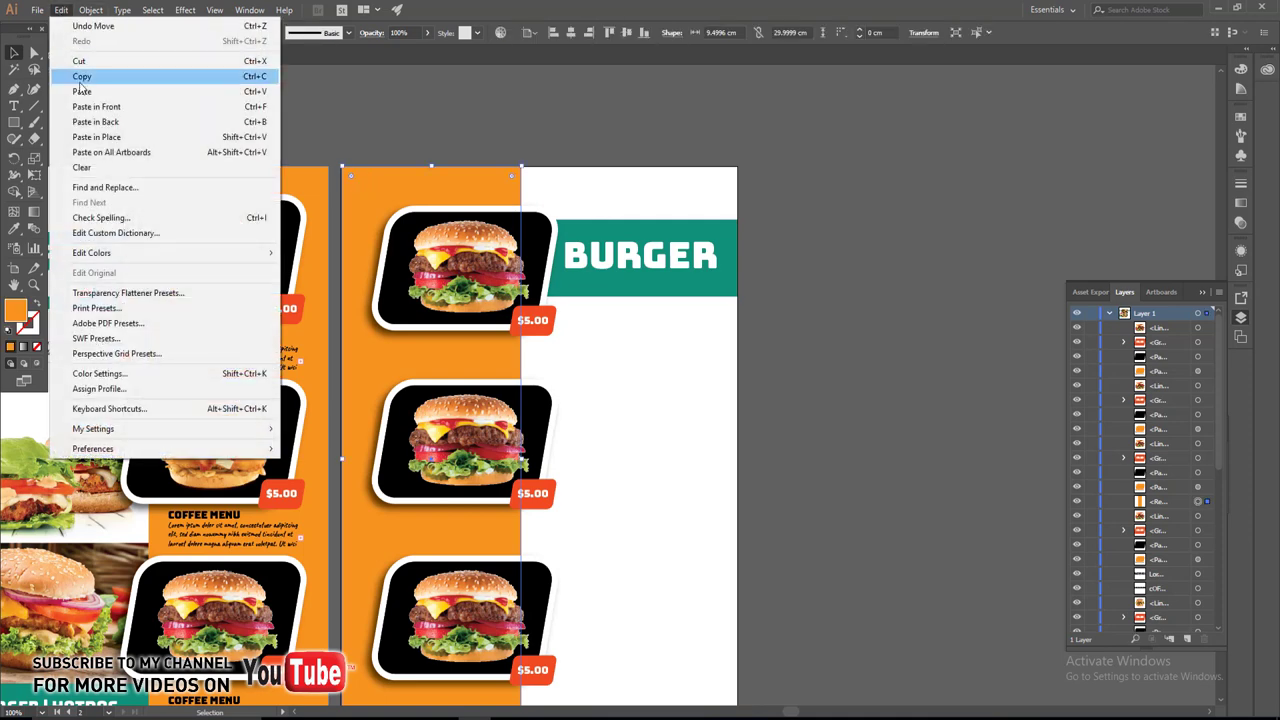
click(82, 77)
click(63, 10)
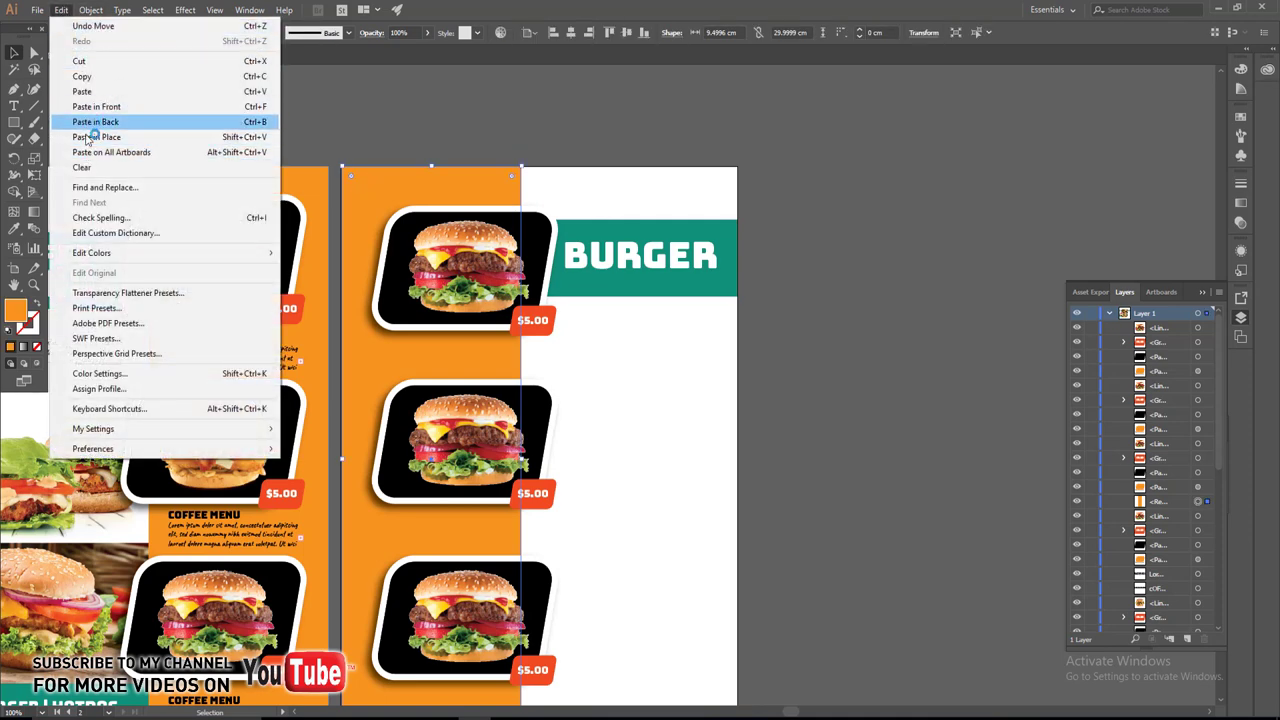
click(88, 108)
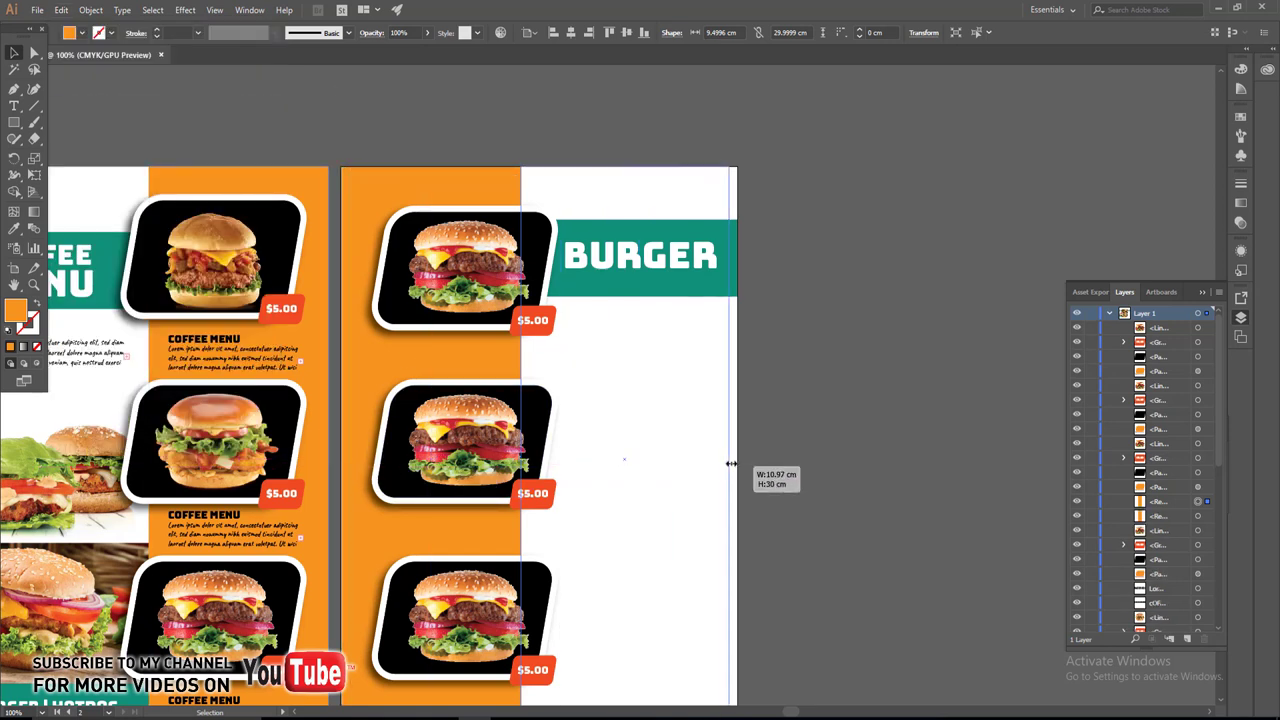
drag(342, 459, 737, 459)
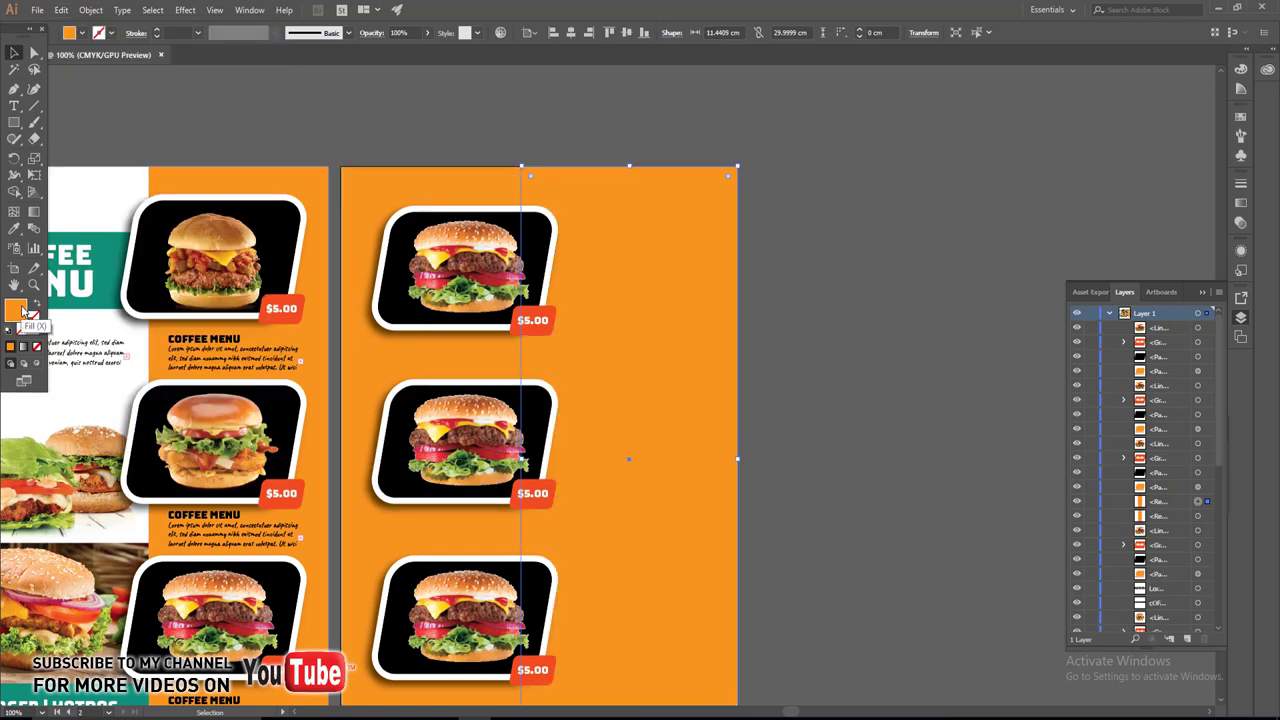
Fill the copy with dark grey #383838 and send it behind everything.
double_click(17, 310)
text(38363)
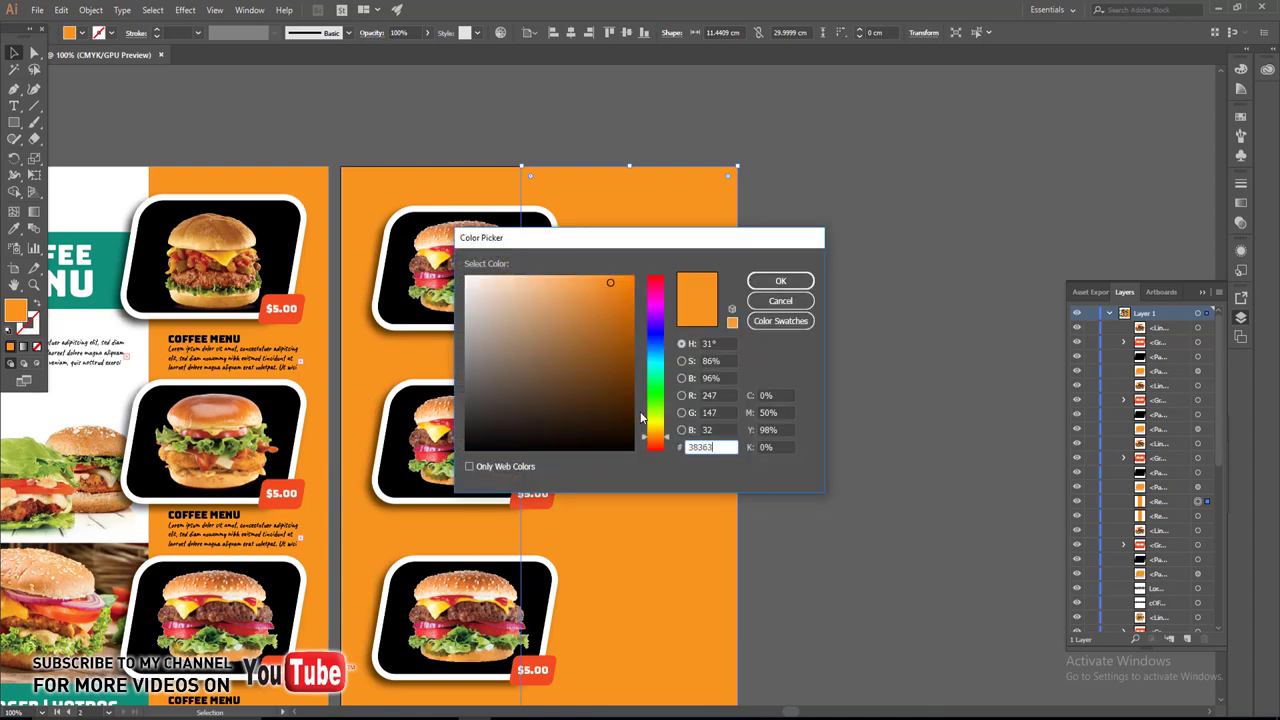
text(8)
key(Return)
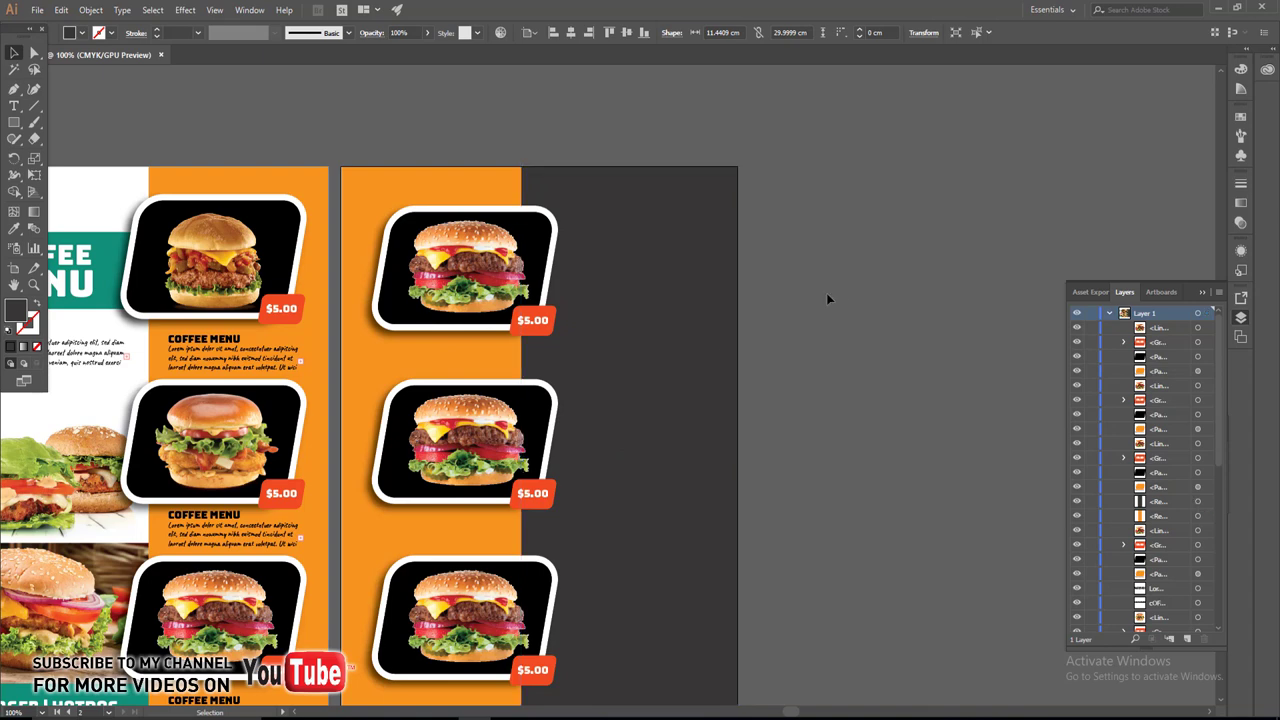
click(827, 296)
click(645, 285)
key(ctrl+shift+bracketleft)
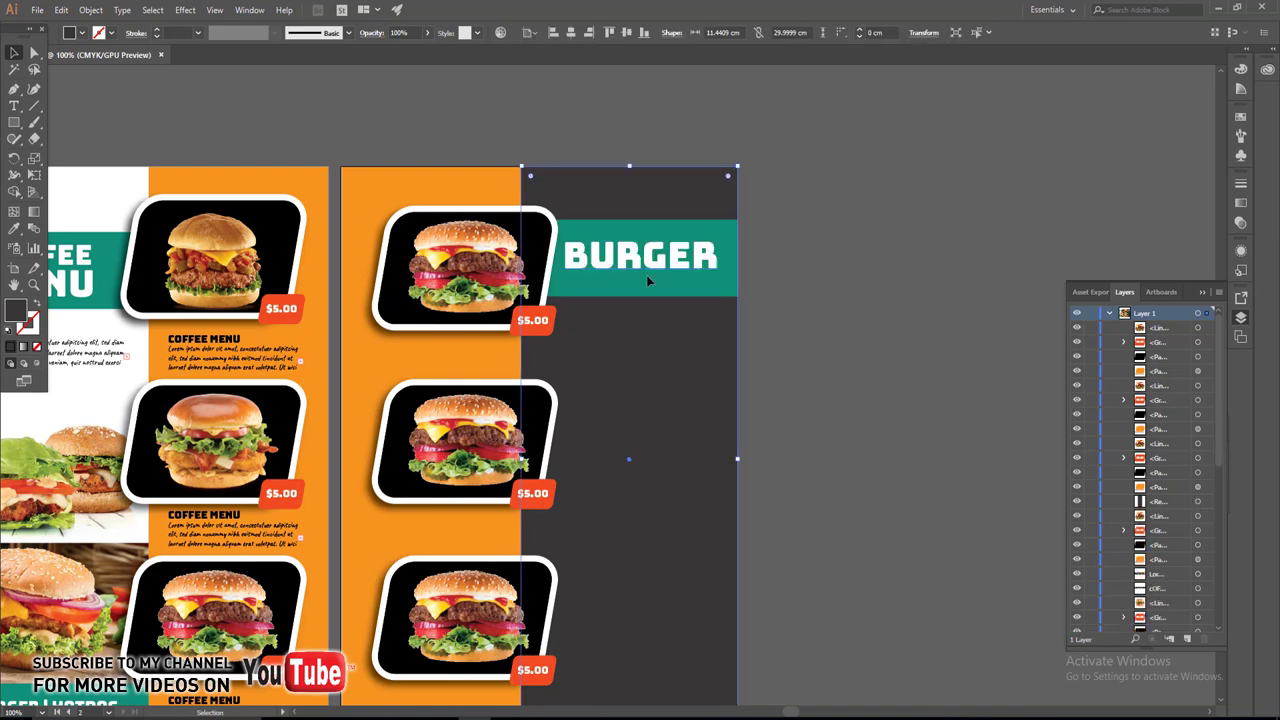
click(788, 333)
alt+scroll(690, 250, up, 1)
Round the teal banner's right corners into a tab and scale the BURGER text slightly smaller.
click(695, 264)
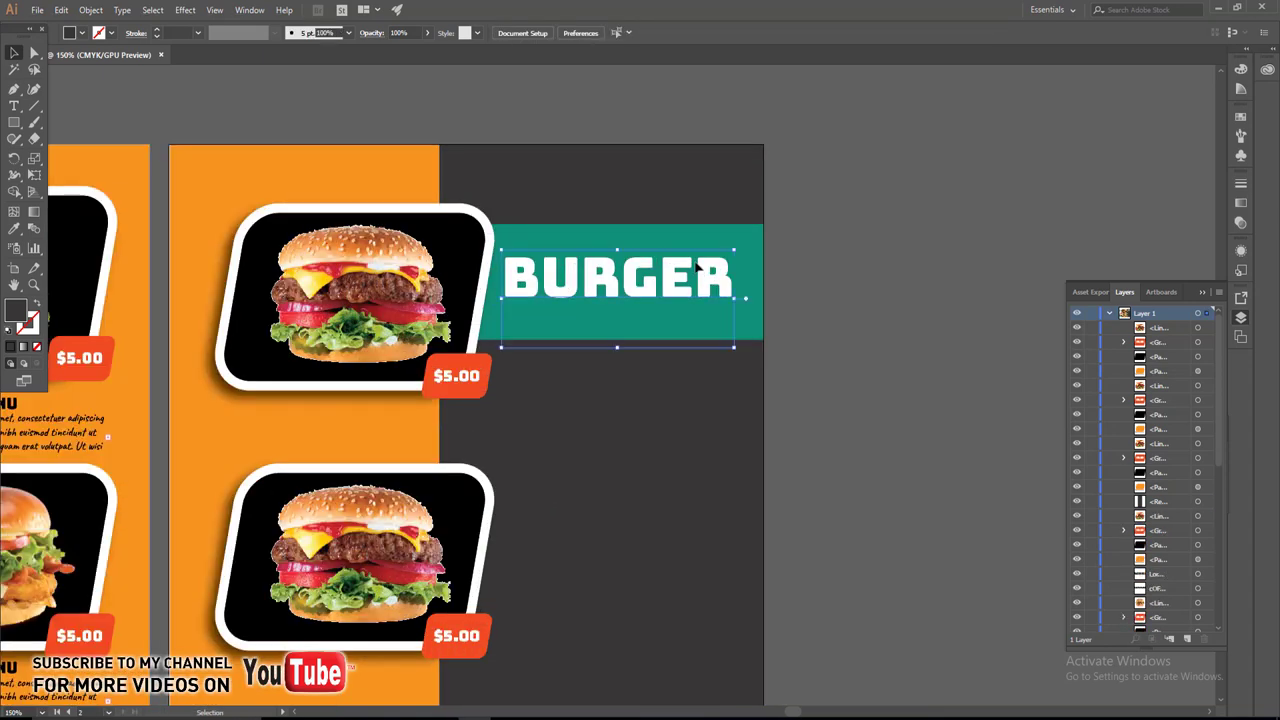
click(727, 240)
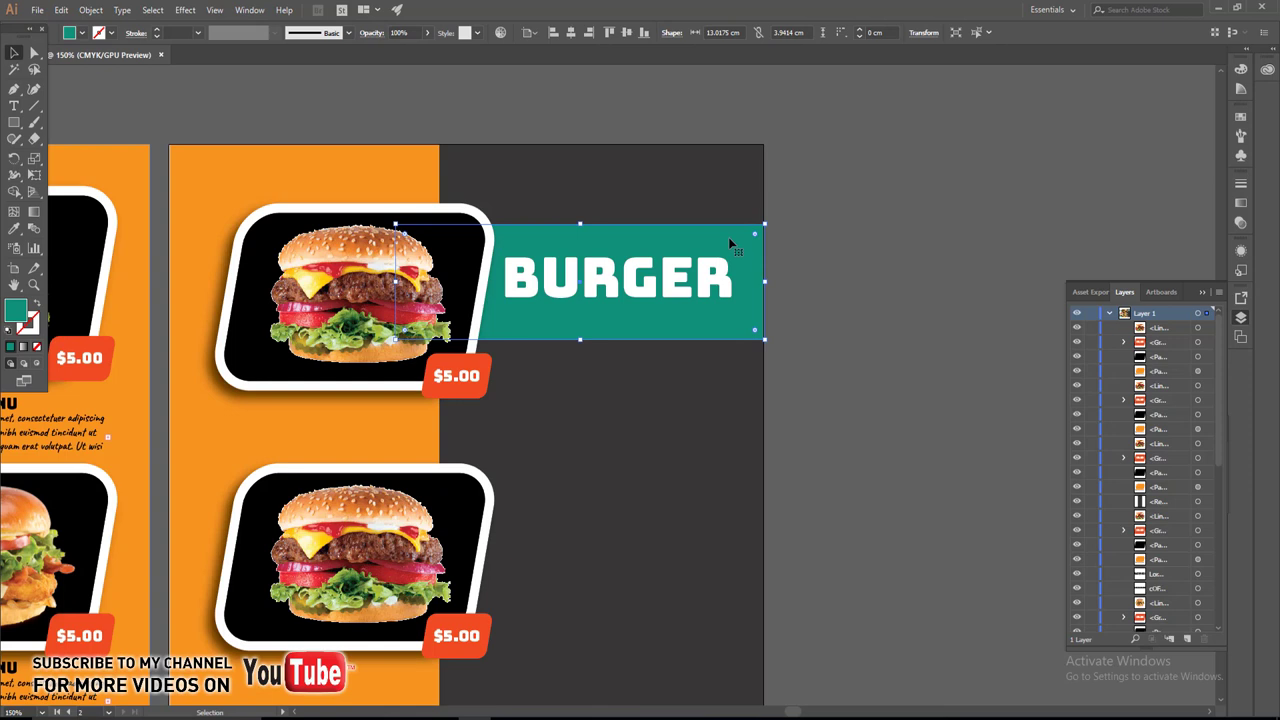
click(34, 54)
drag(757, 237, 622, 245)
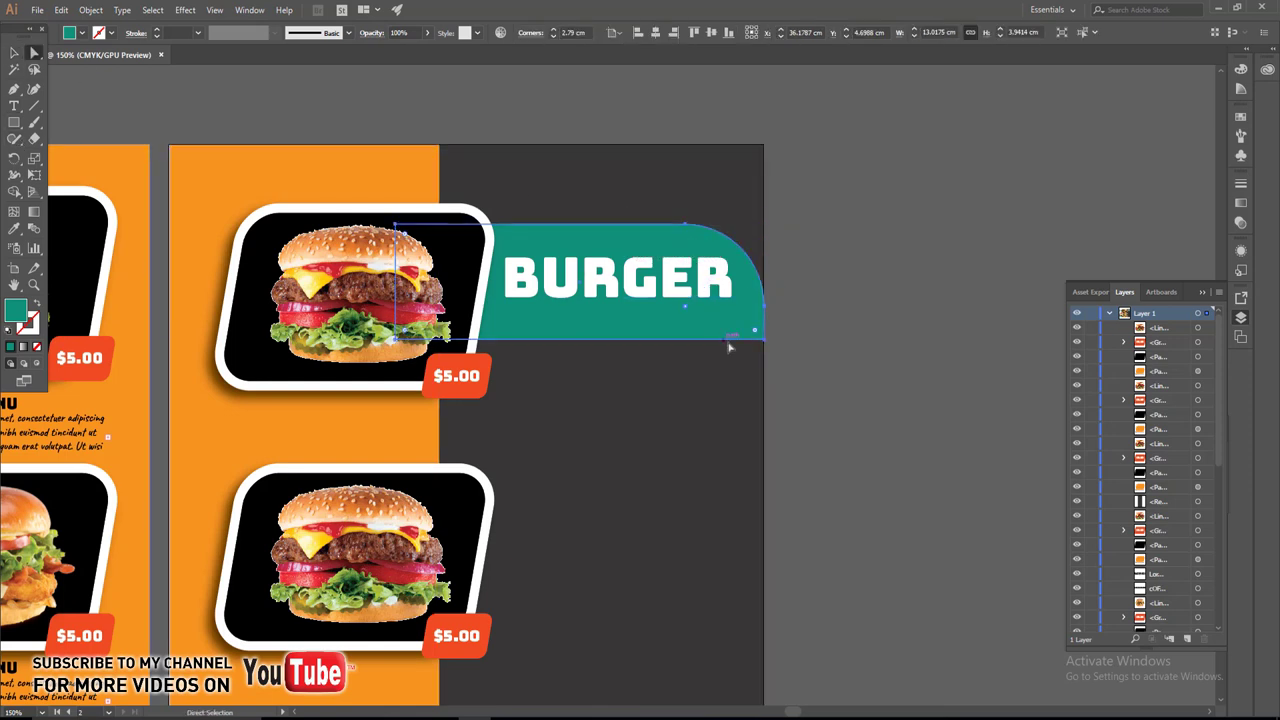
mouse_move(756, 336)
mouse_down()
mouse_move(706, 343)
mouse_move(742, 331)
mouse_up()
click(14, 52)
click(740, 300)
Shorten the teal banner and refine its rounded right corners, then view both pages.
drag(582, 333, 582, 323)
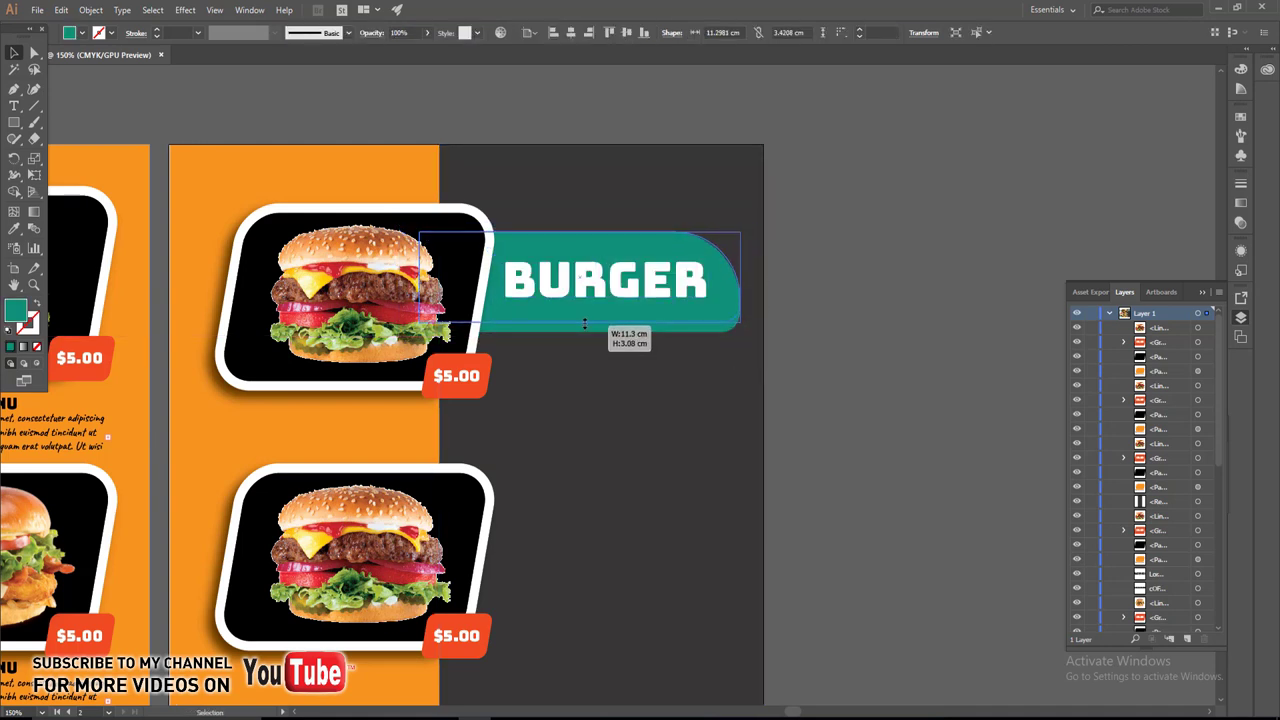
drag(724, 309, 735, 318)
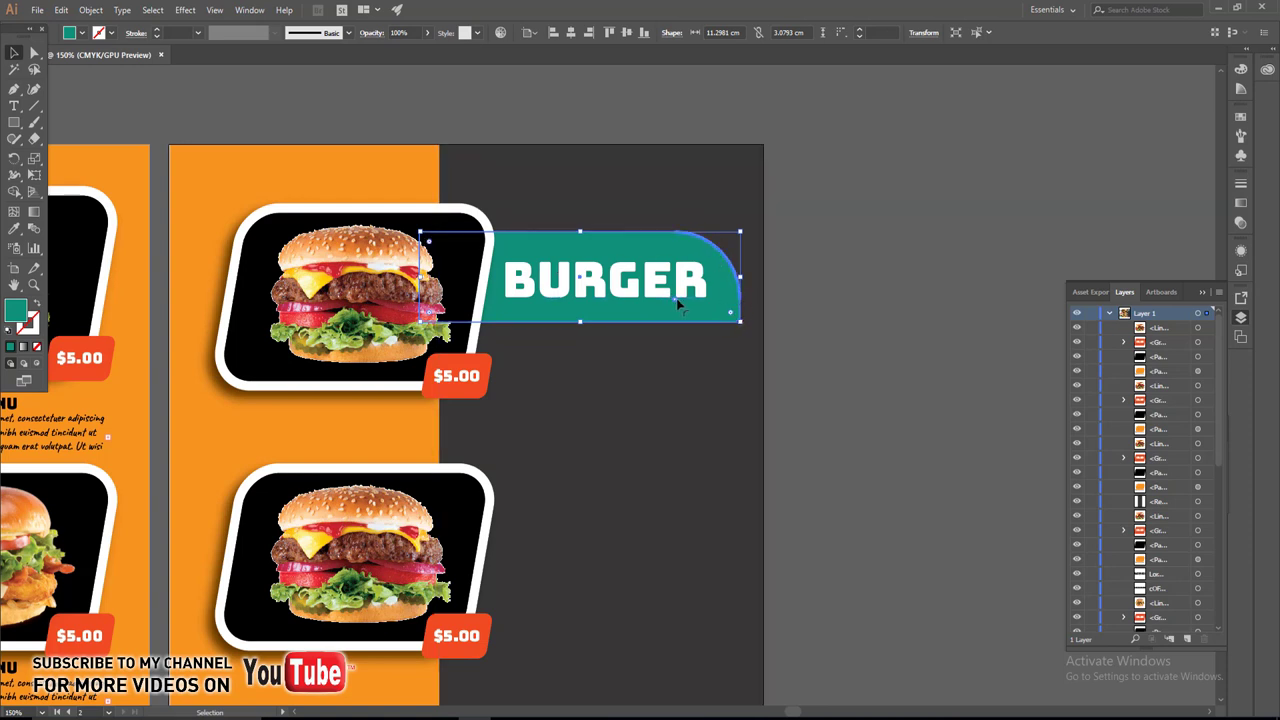
drag(676, 298, 677, 272)
click(778, 332)
alt+scroll(738, 364, down, 1)
drag(600, 410, 608, 290)
Relink the top card photo to burger_sandwich_PNG4137, then reposition and slightly enlarge it.
click(495, 190)
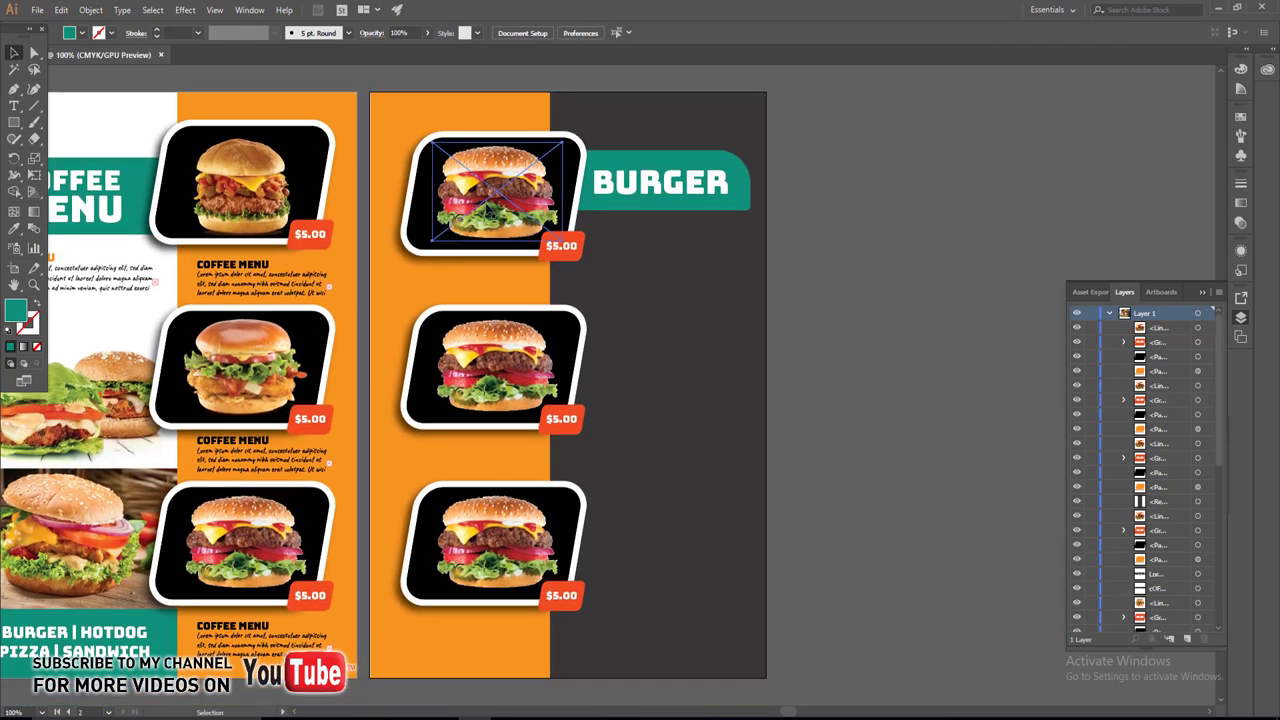
click(110, 33)
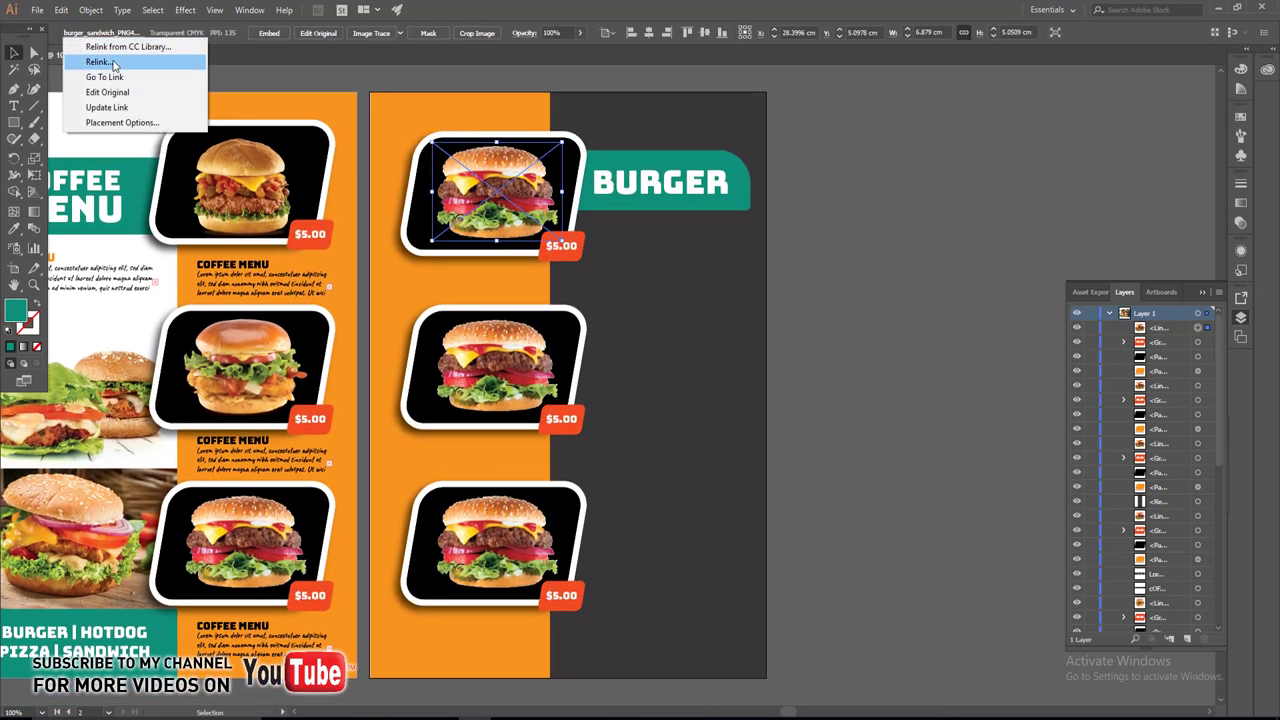
click(98, 62)
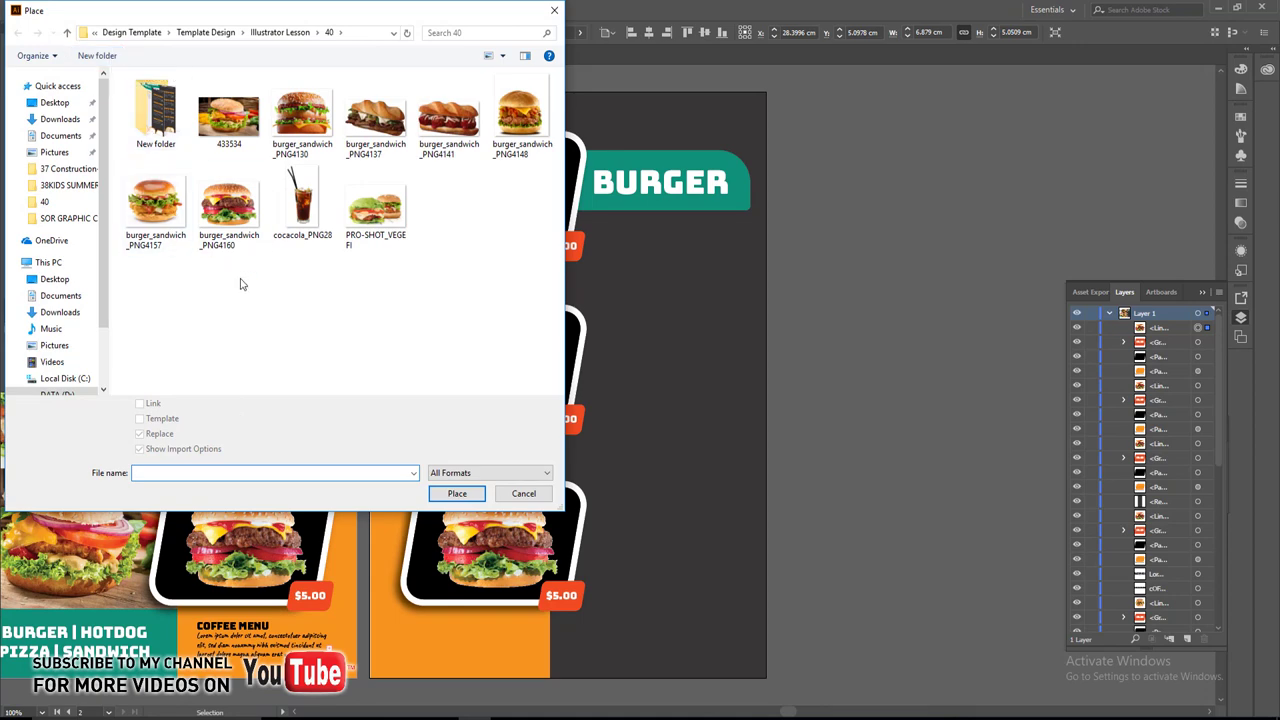
click(376, 115)
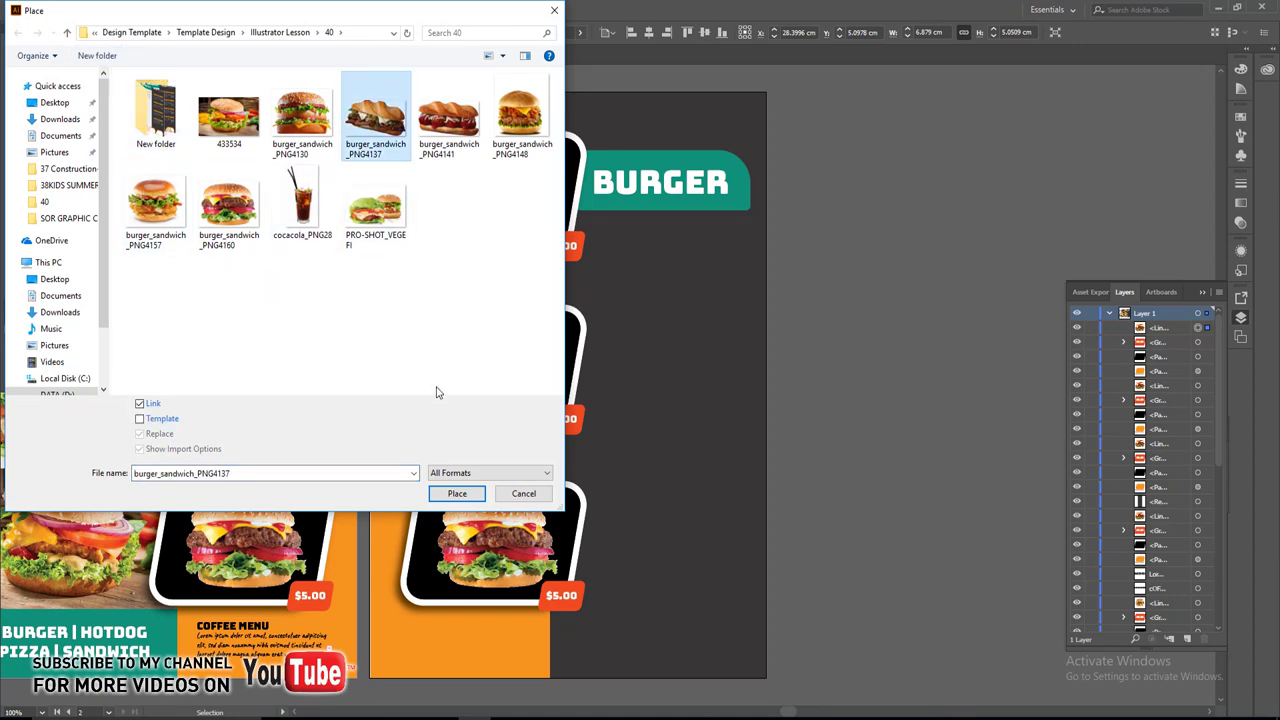
click(457, 493)
key(ctrl+plus)
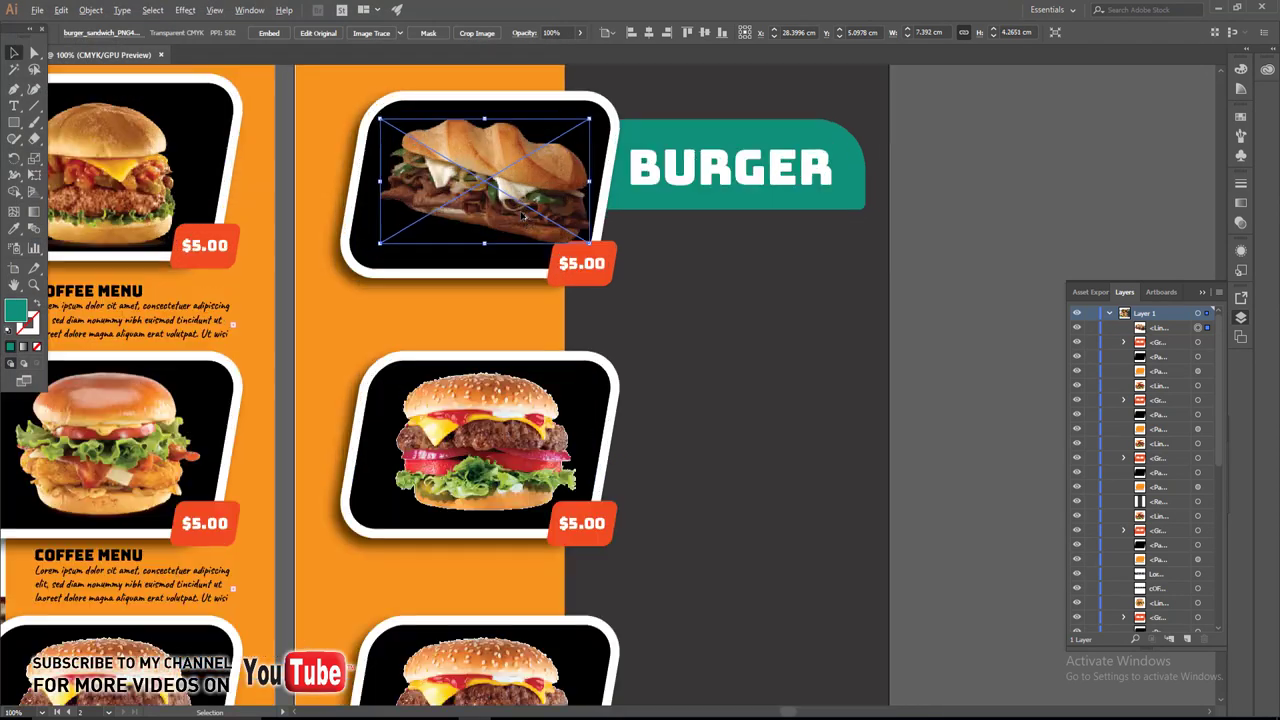
drag(524, 212, 484, 237)
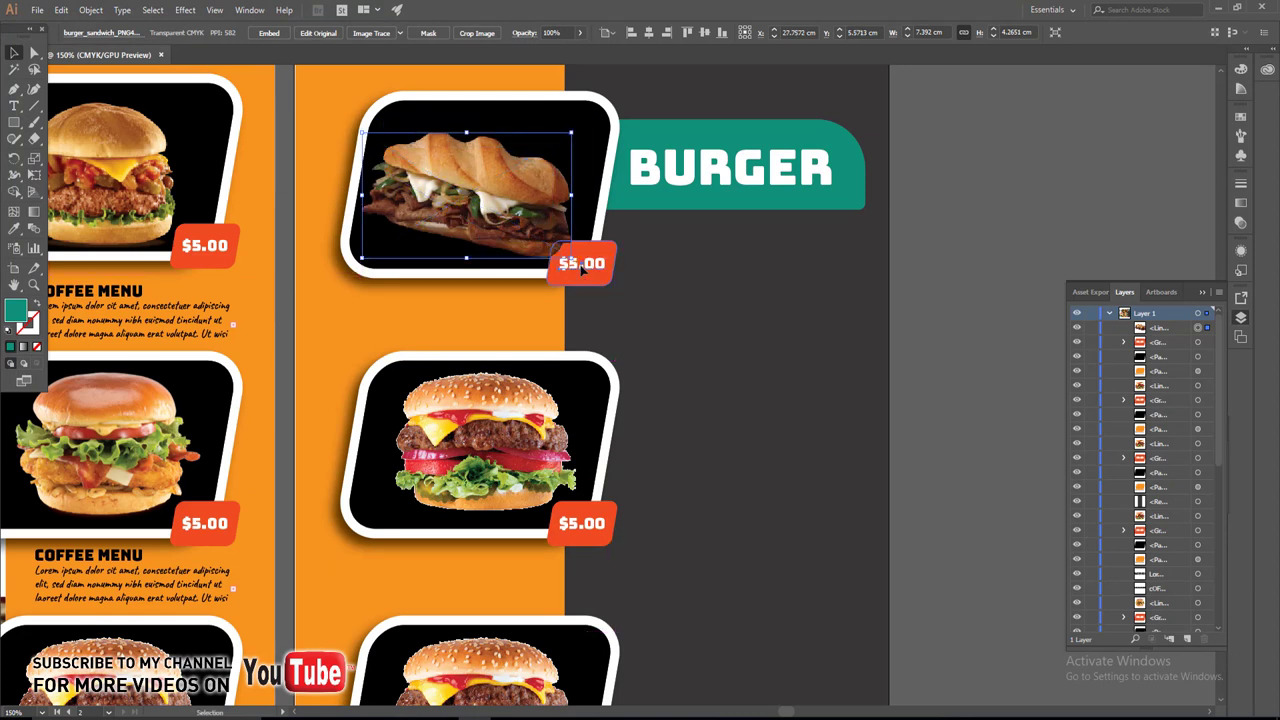
click(580, 271)
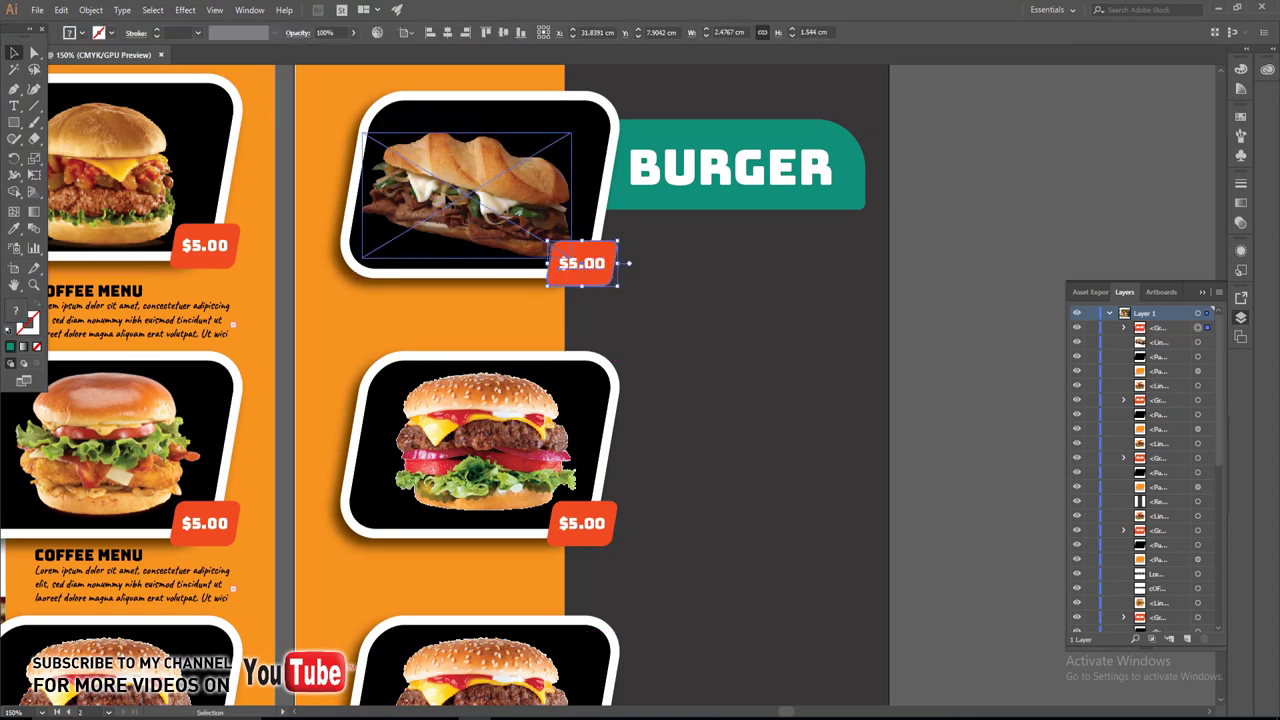
click(556, 150)
drag(571, 131, 597, 104)
Relink the second card photo to the burger_sandwich_PNG4141 meatball sandwich image.
click(515, 400)
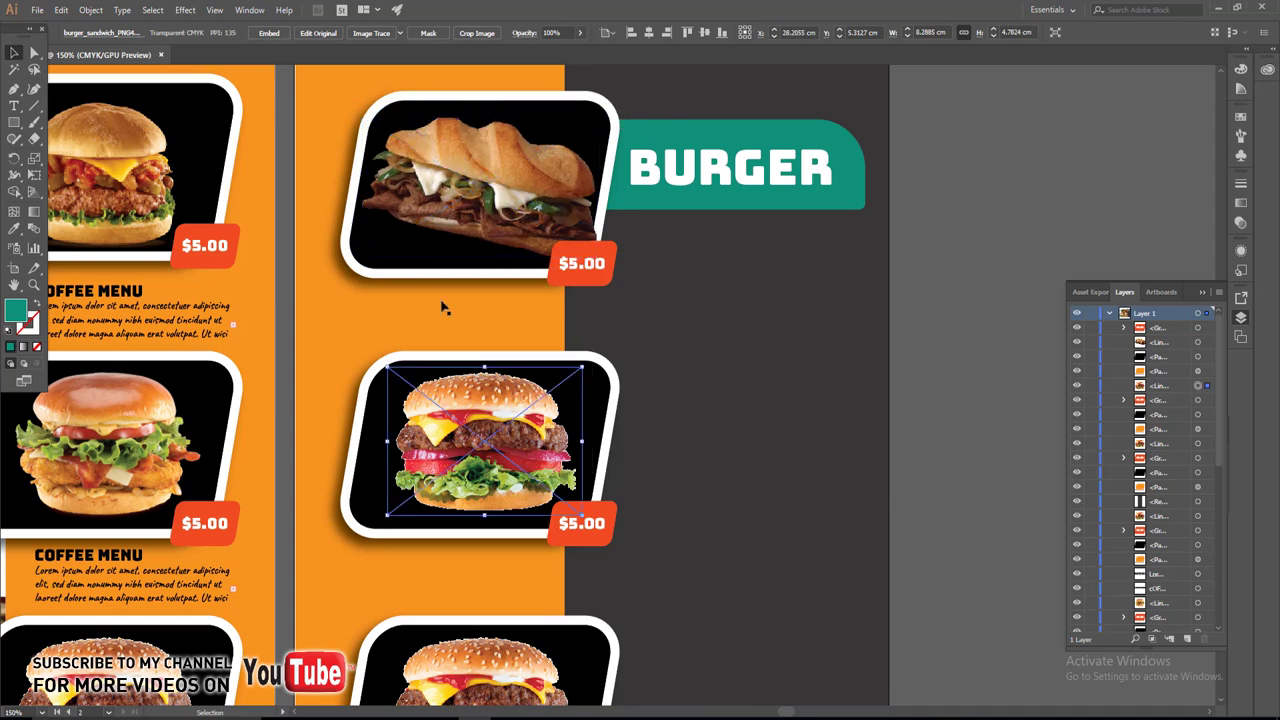
click(120, 33)
click(170, 63)
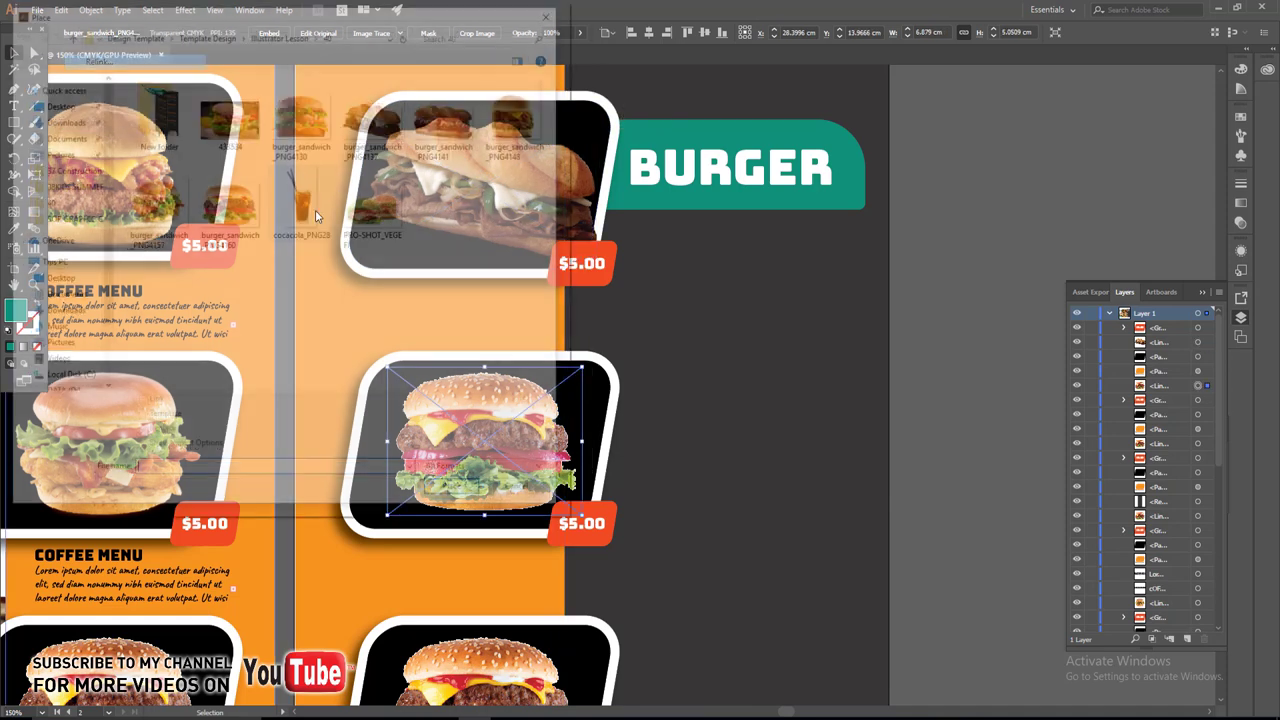
click(449, 115)
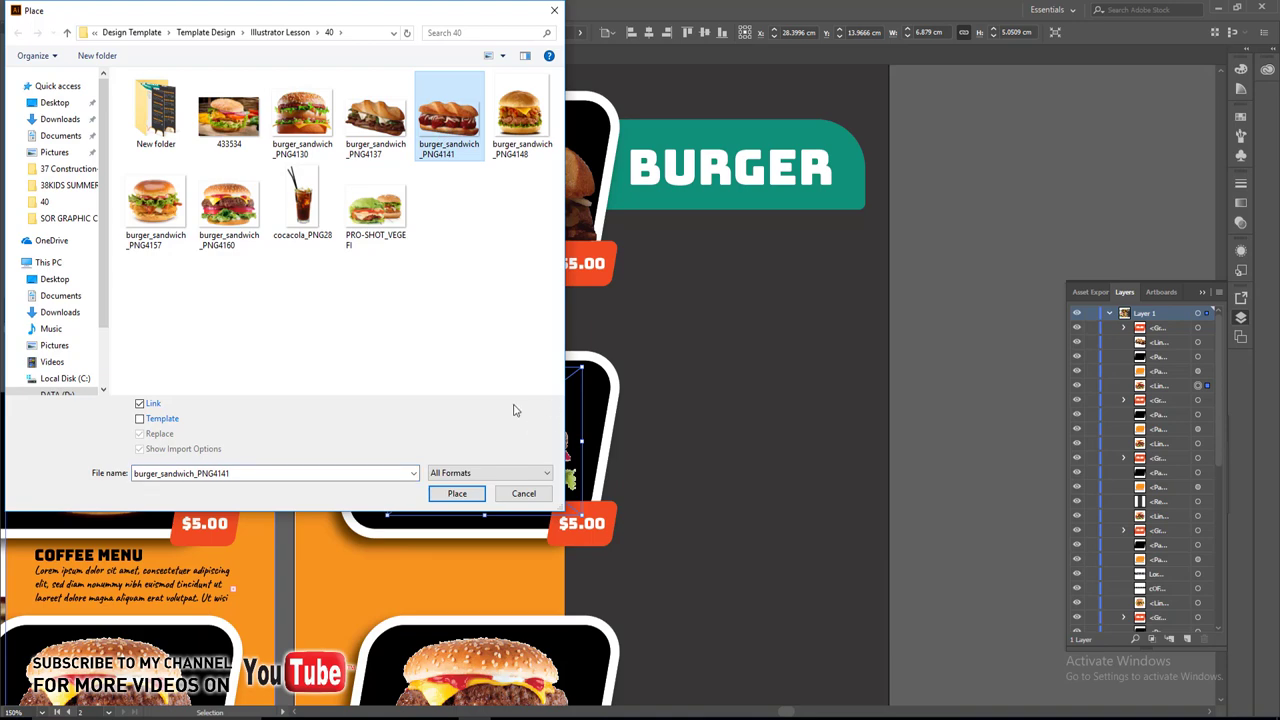
click(456, 494)
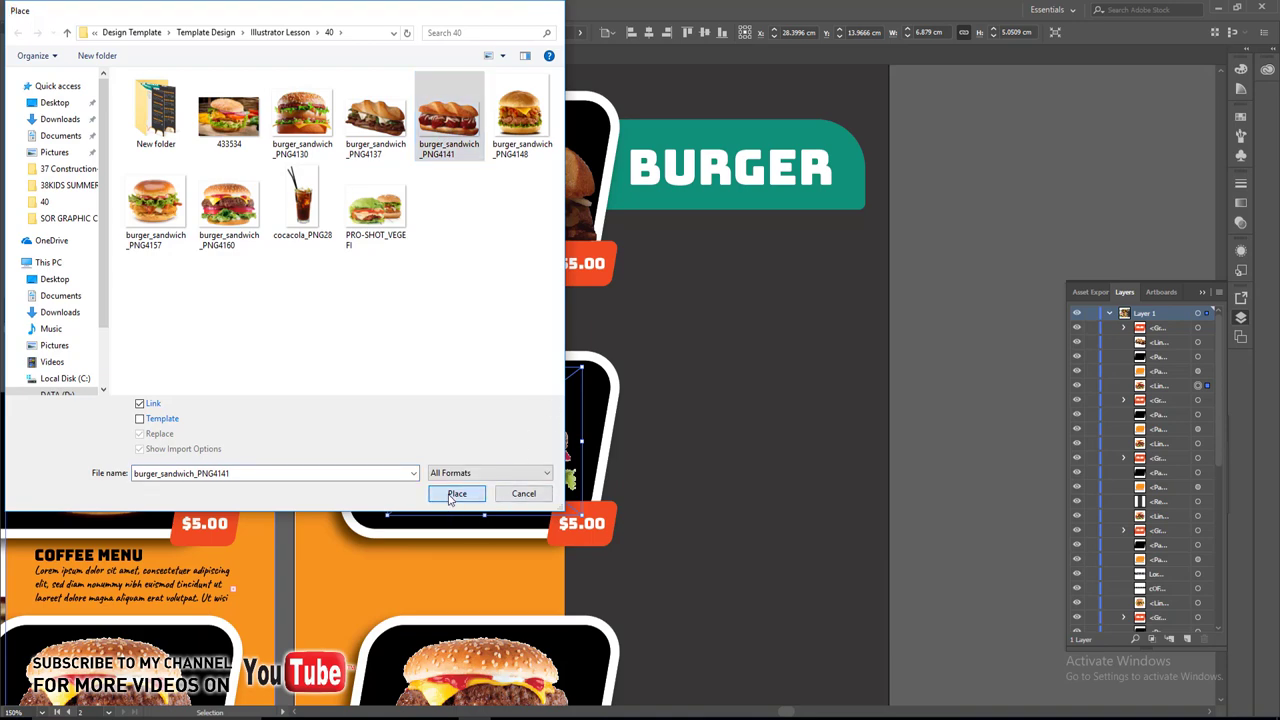
scroll(478, 446, down, 1)
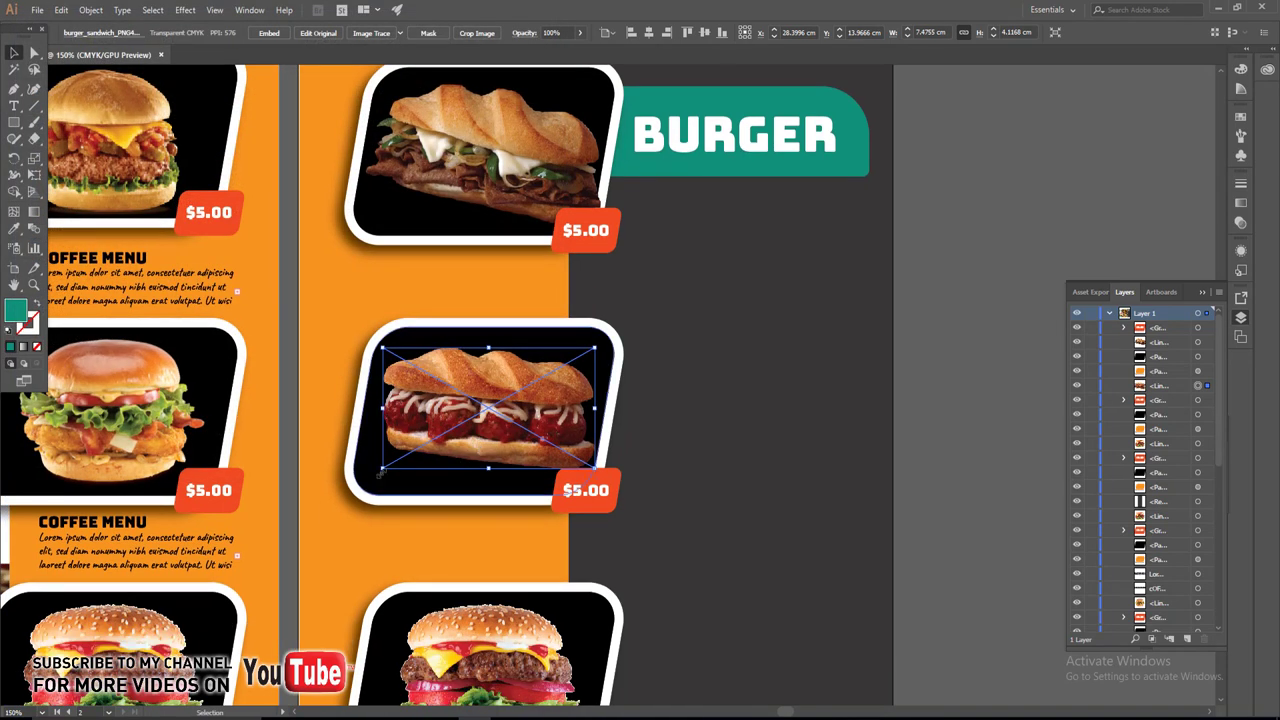
drag(378, 468, 371, 474)
click(587, 500)
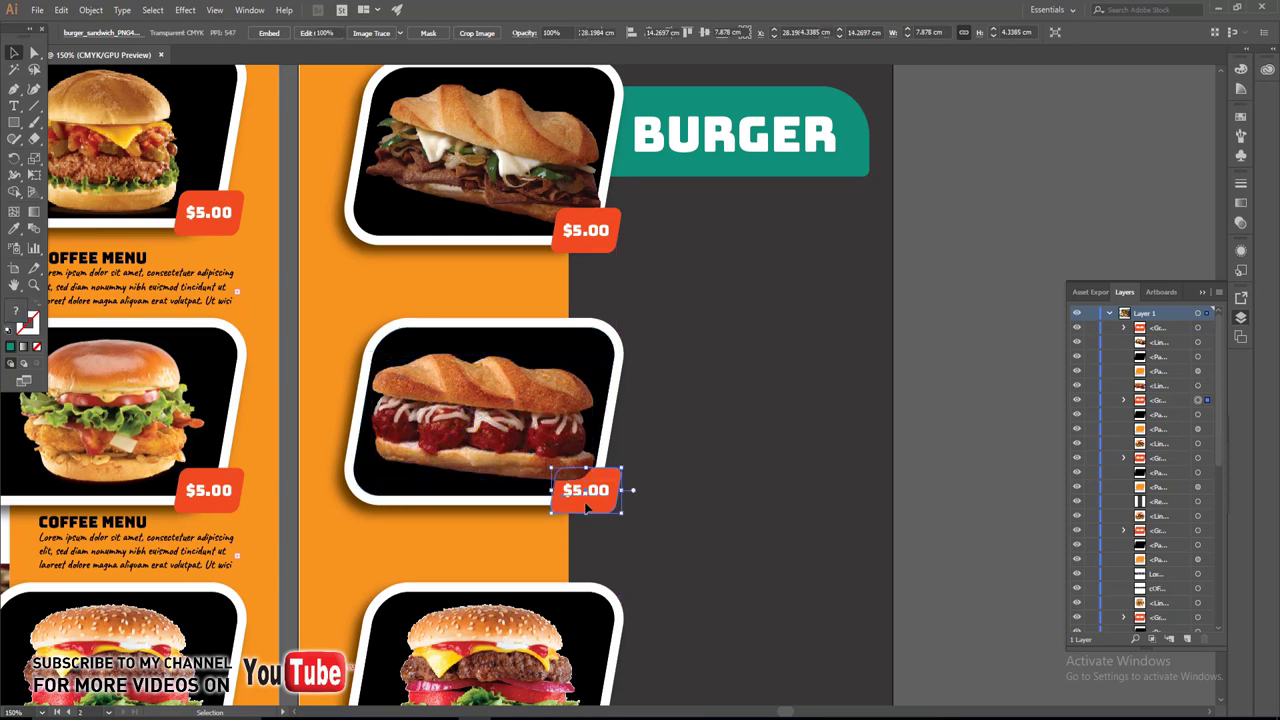
Relink the third card photo to a new, taller burger image.
scroll(550, 480, down, 2)
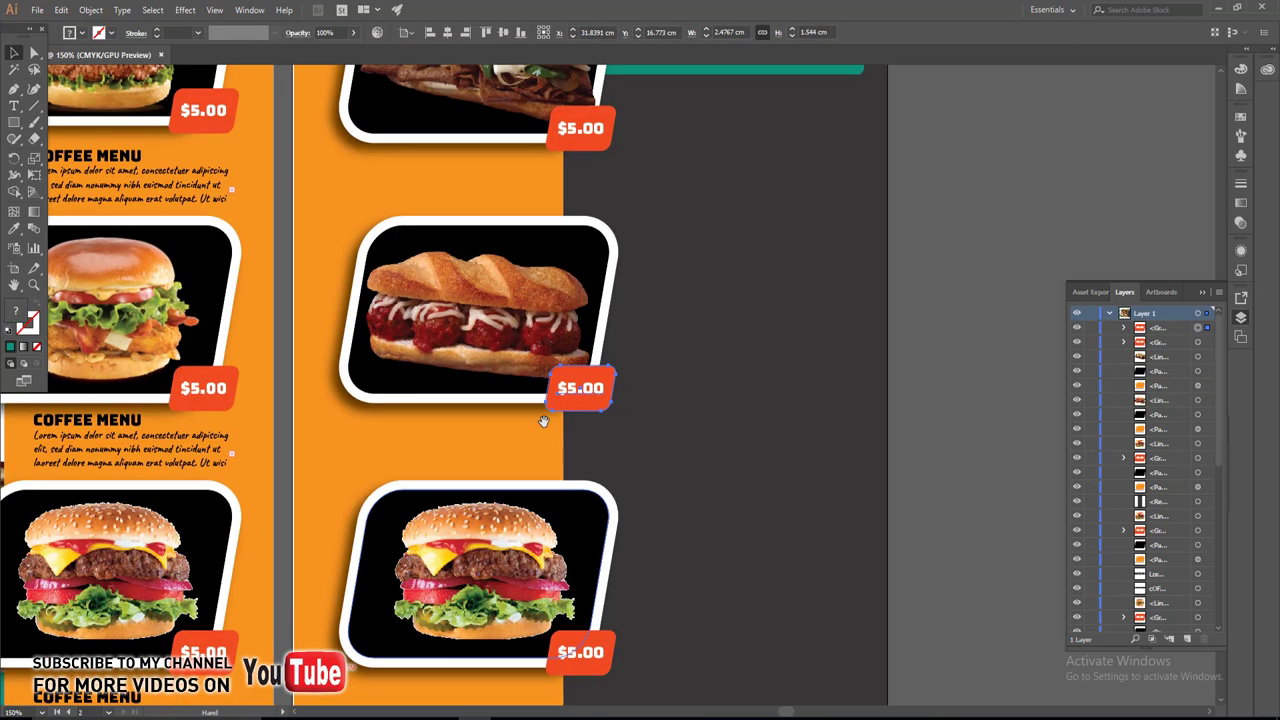
click(540, 520)
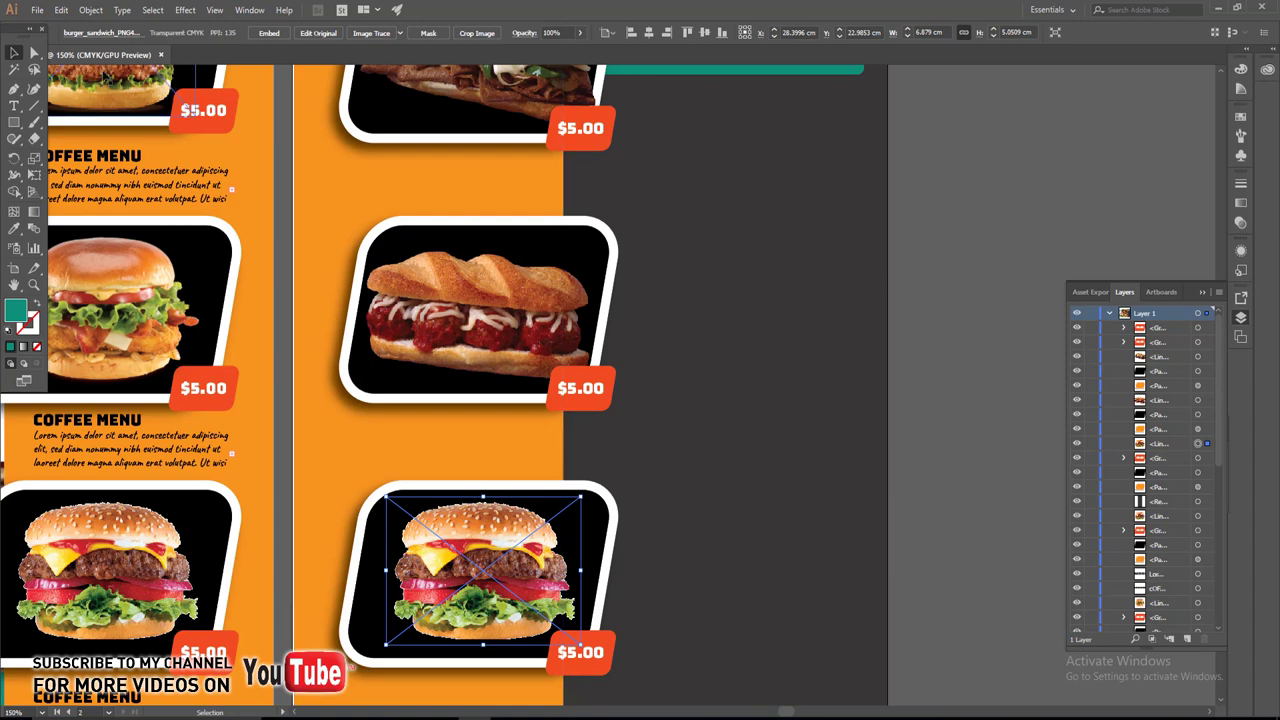
click(80, 35)
click(95, 64)
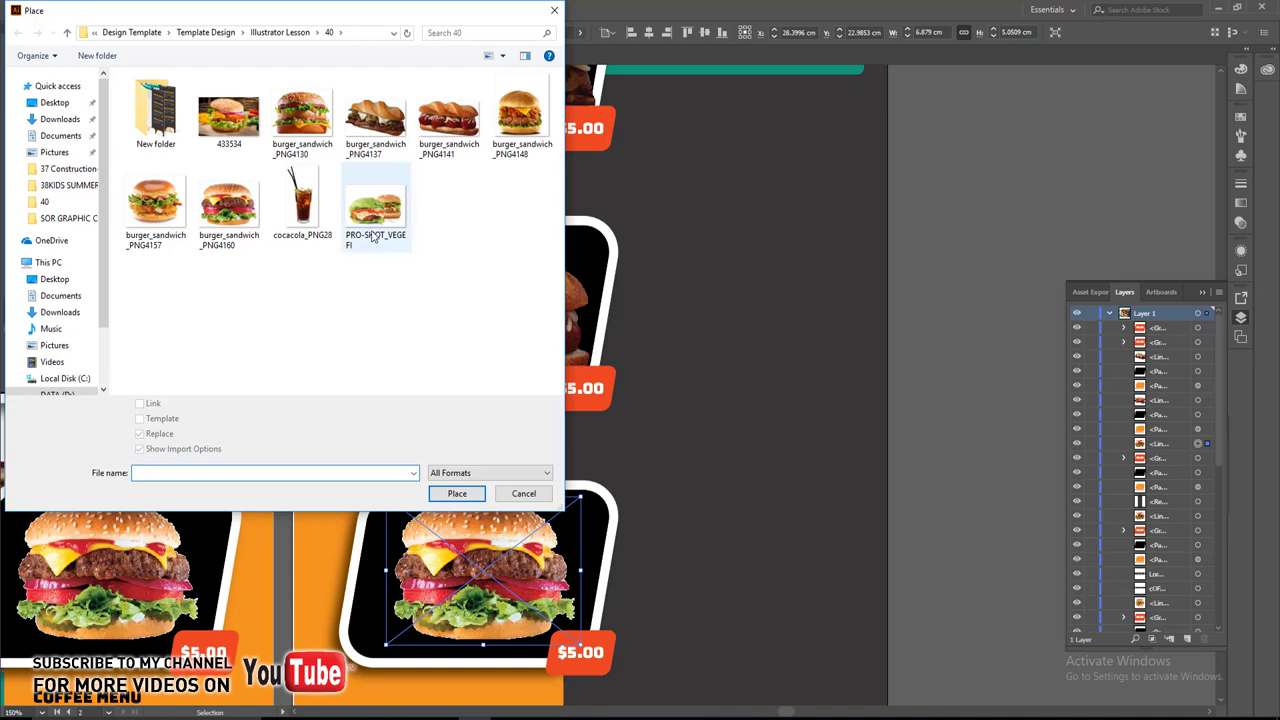
click(302, 112)
click(476, 499)
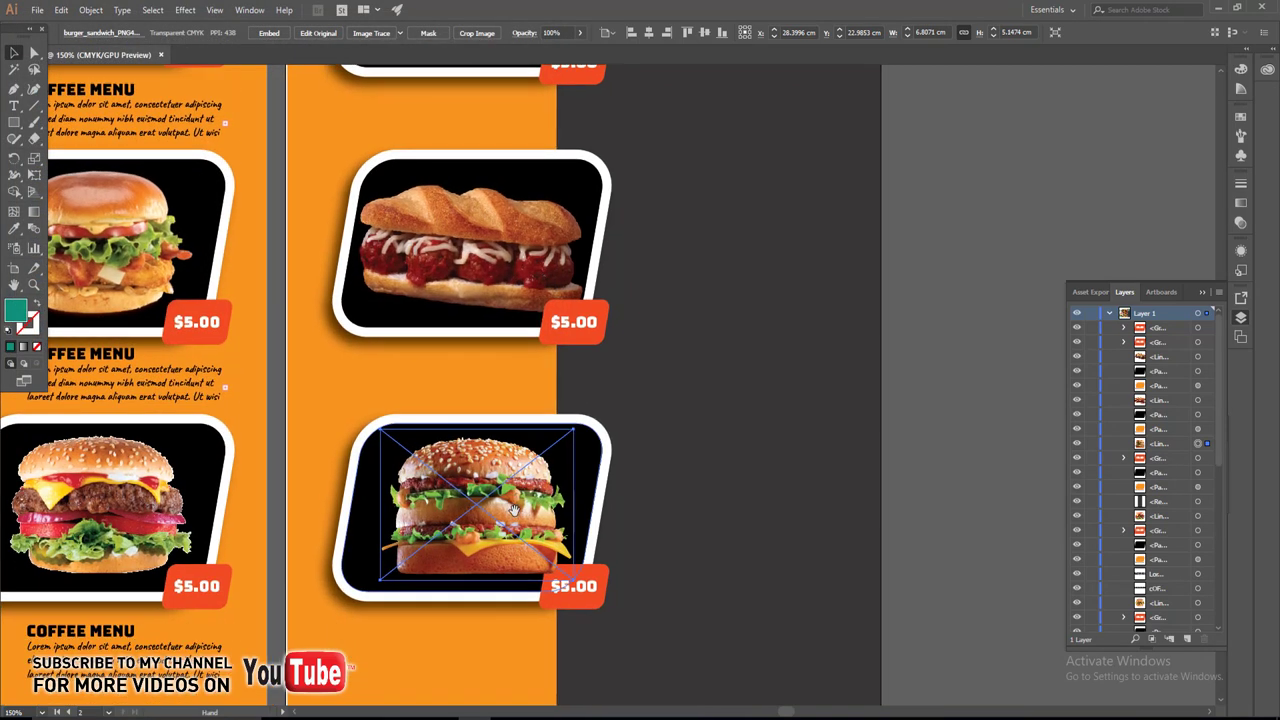
scroll(560, 580, down, 2)
click(577, 594)
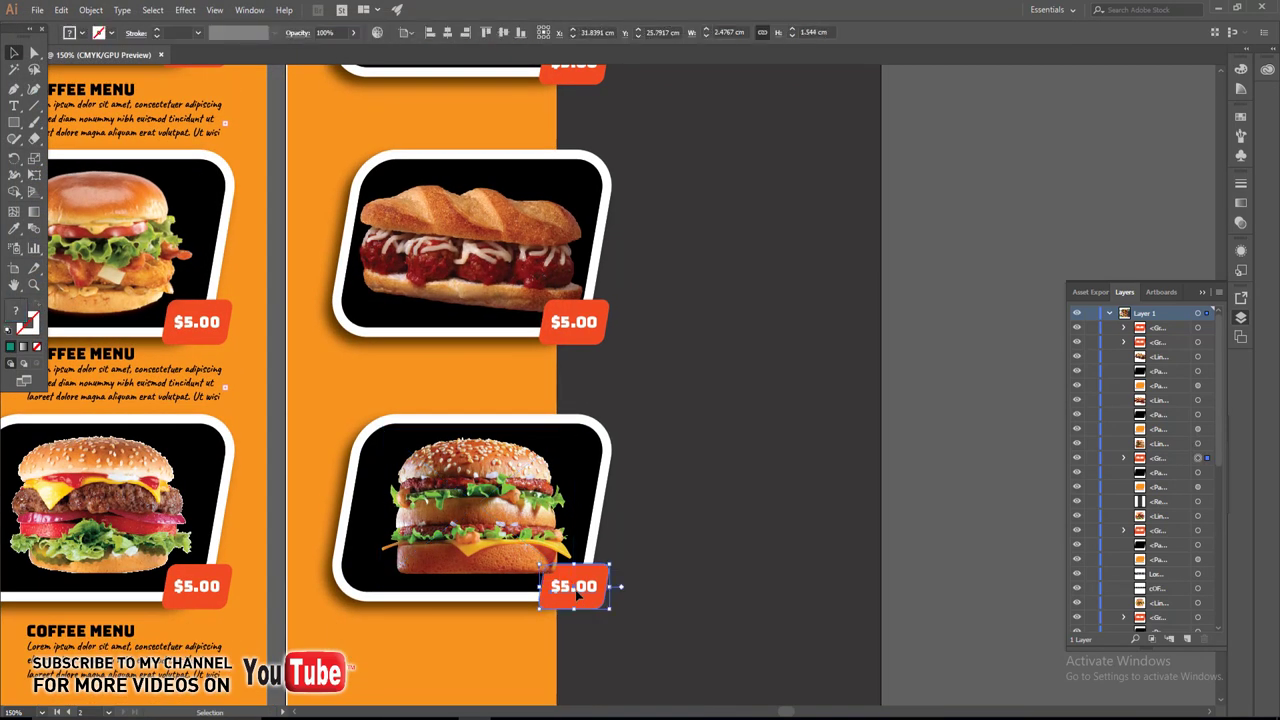
Copy the category text onto the right page, retype it as BURGER and enlarge it.
click(991, 449)
key(ctrl+minus)
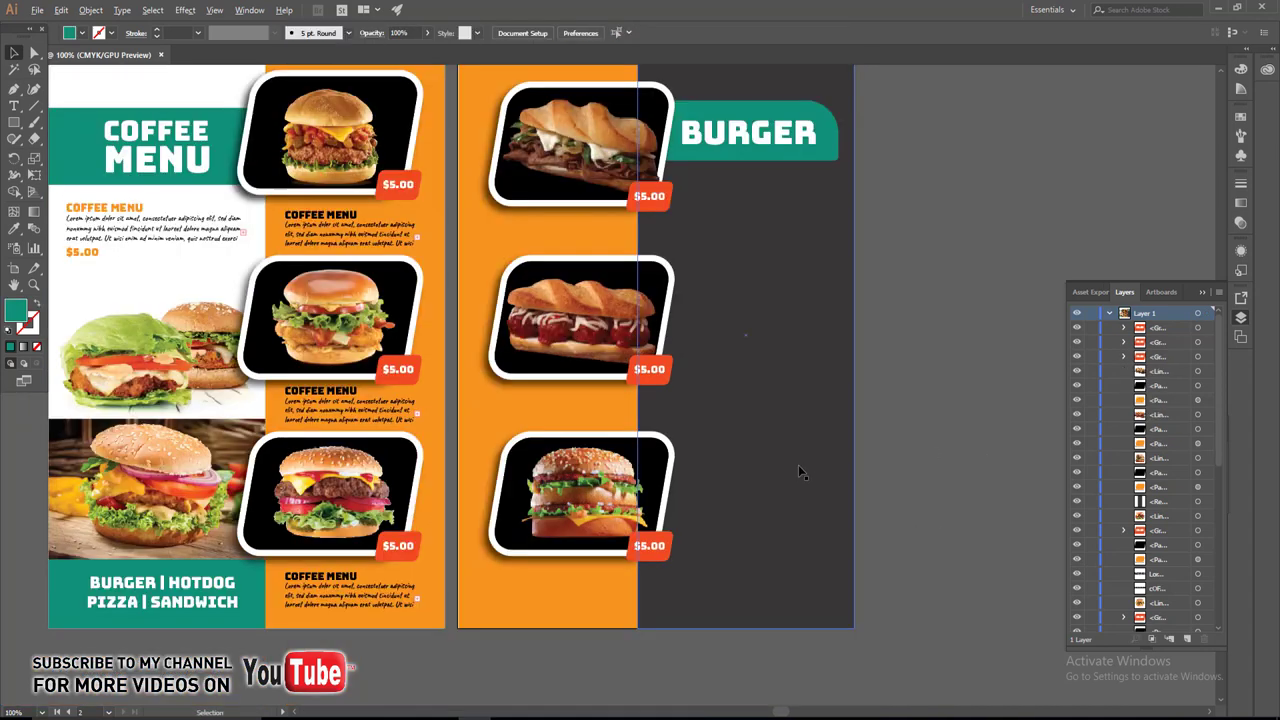
drag(230, 576, 633, 578)
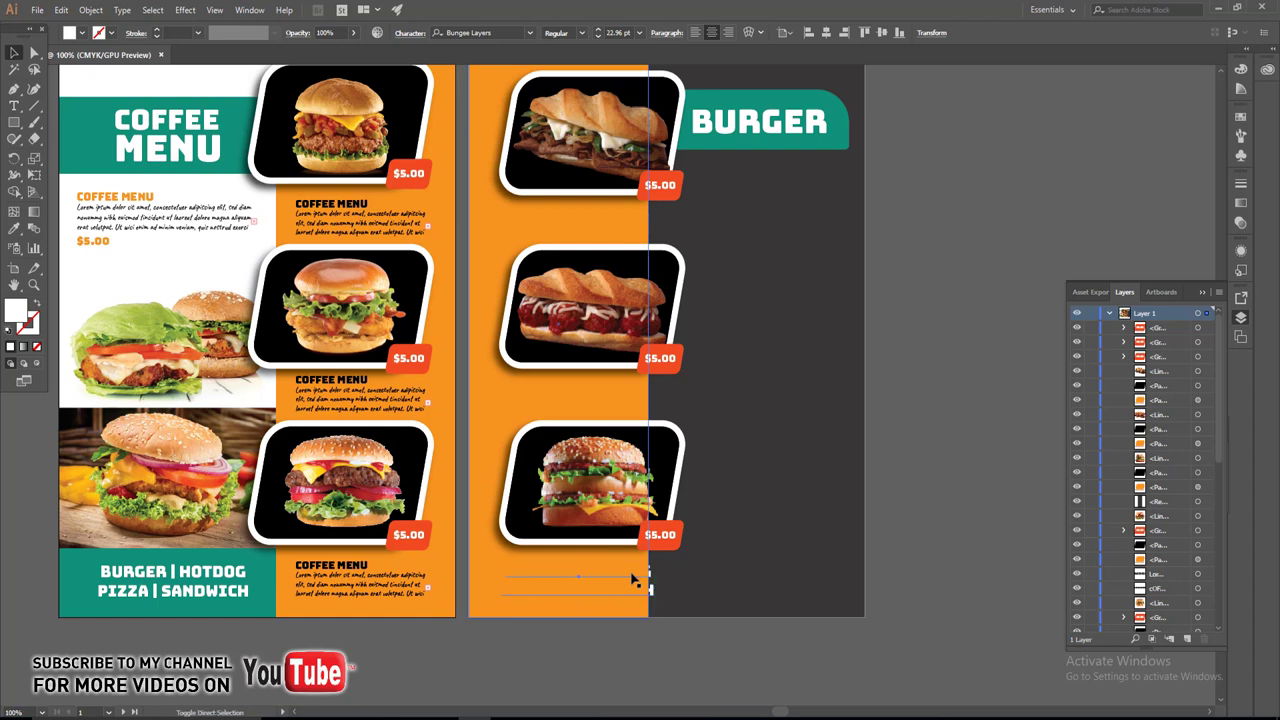
key(t)
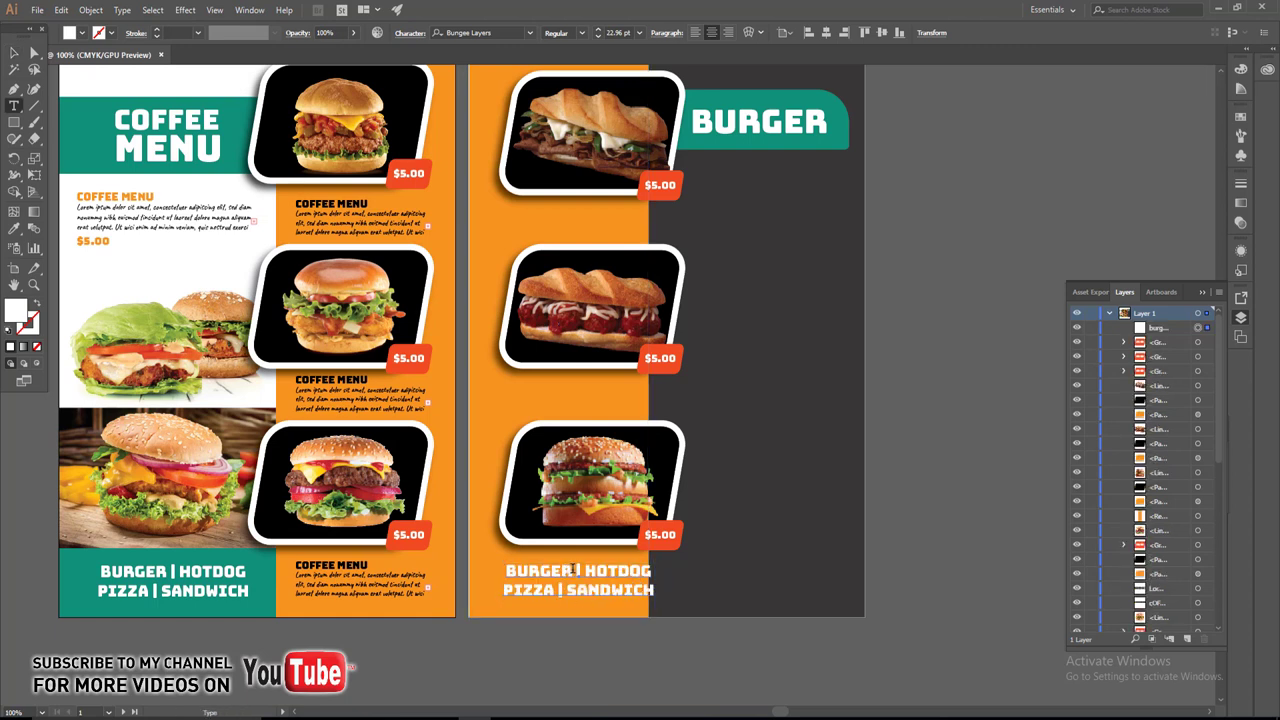
click(573, 568)
key(ctrl+a)
text(BURGER)
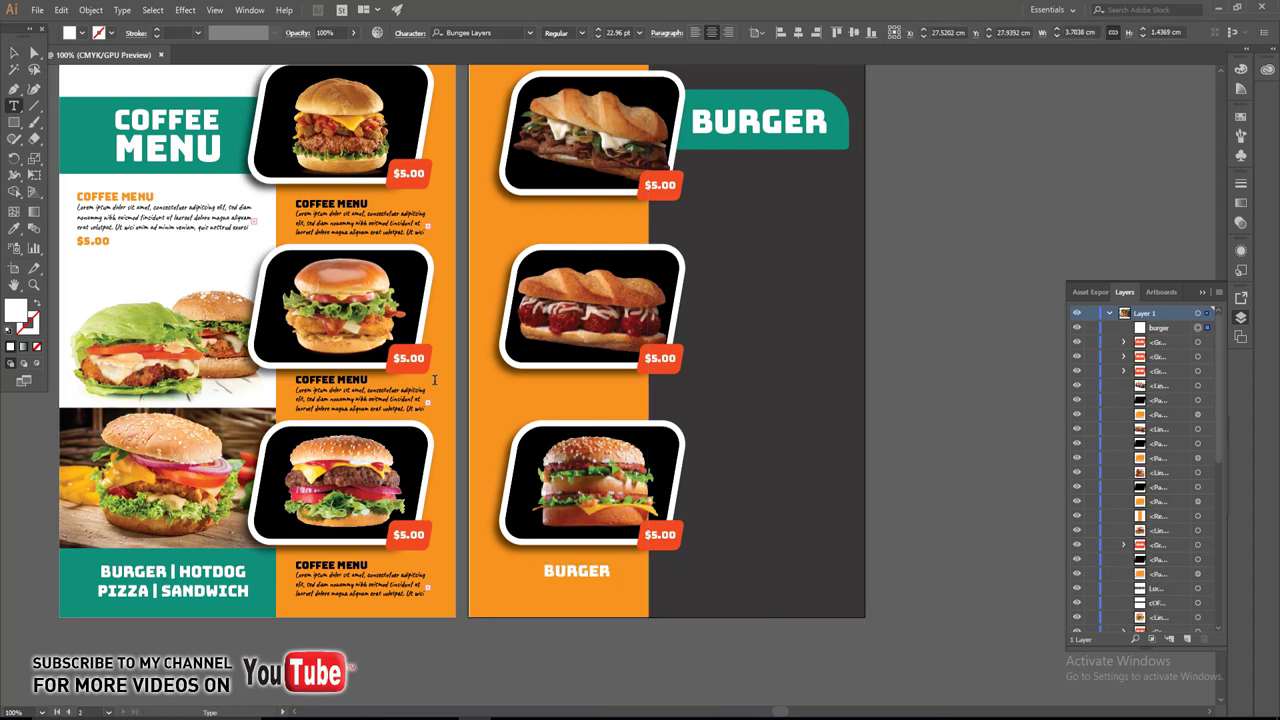
click(13, 55)
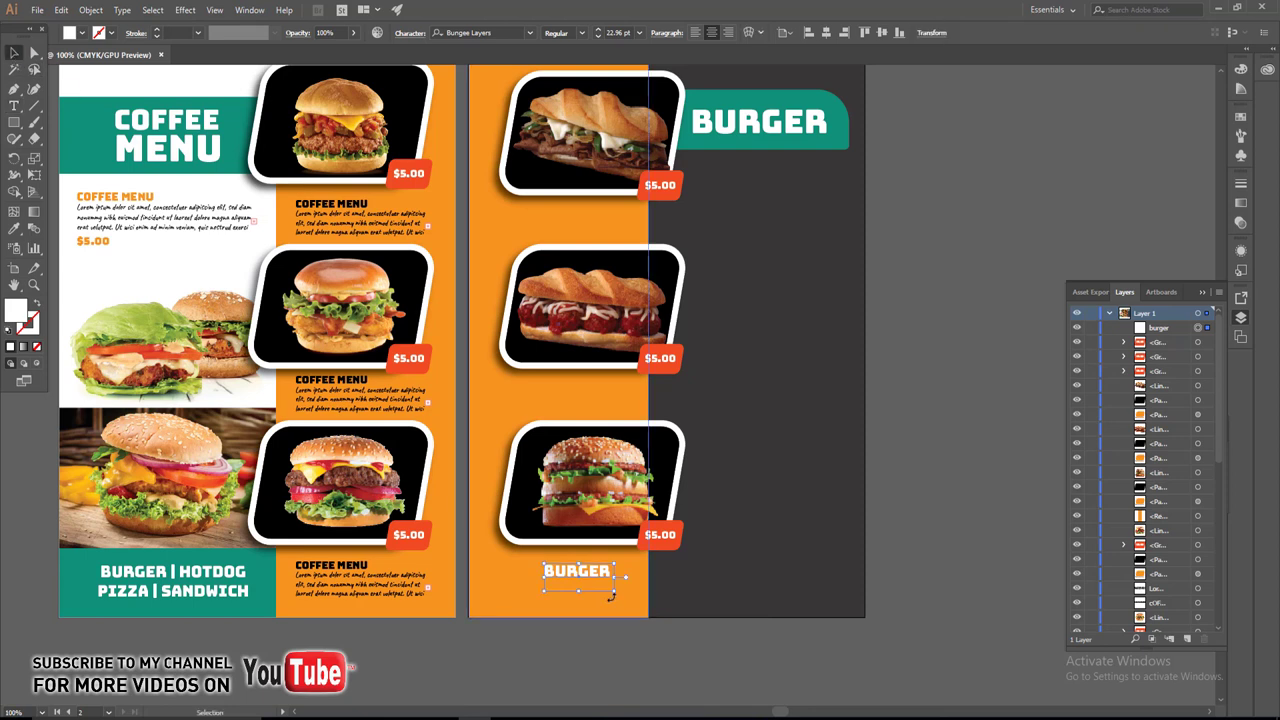
mouse_move(613, 593)
mouse_down()
mouse_move(640, 600)
mouse_move(590, 573)
mouse_up()
Extend the label to BURGER MENU and shrink it beneath the burger photo.
key(t)
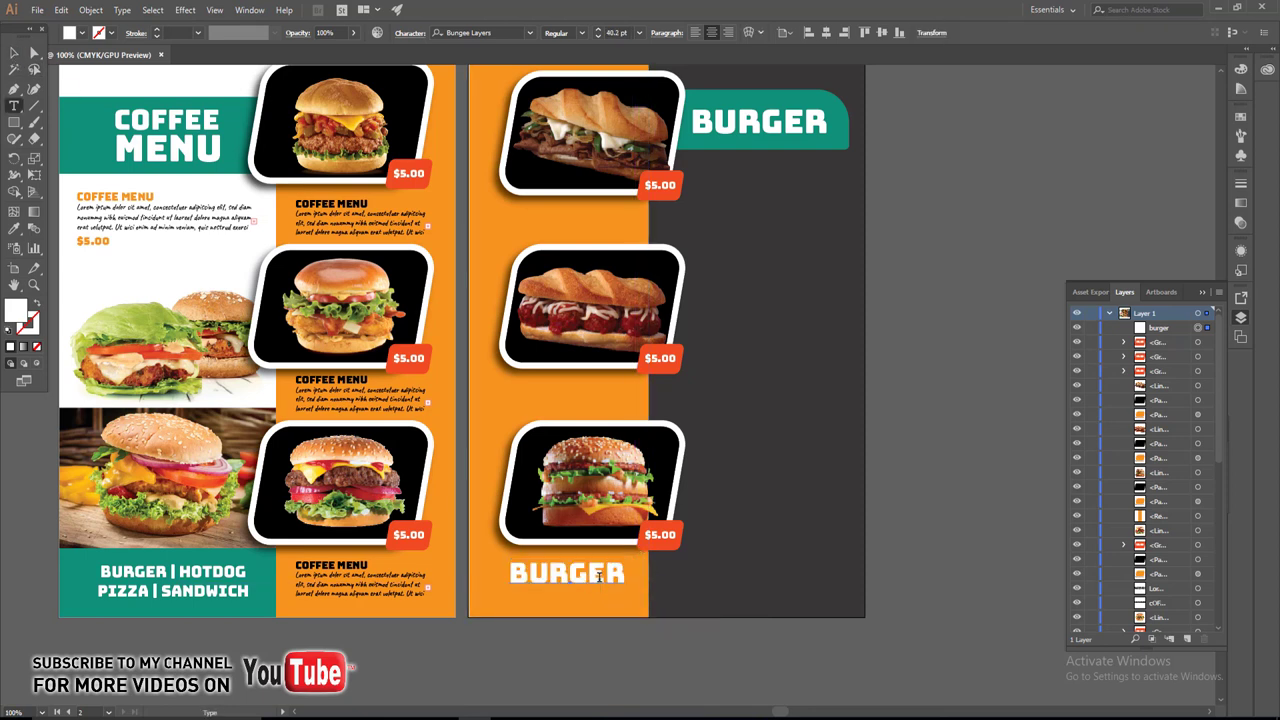
click(596, 576)
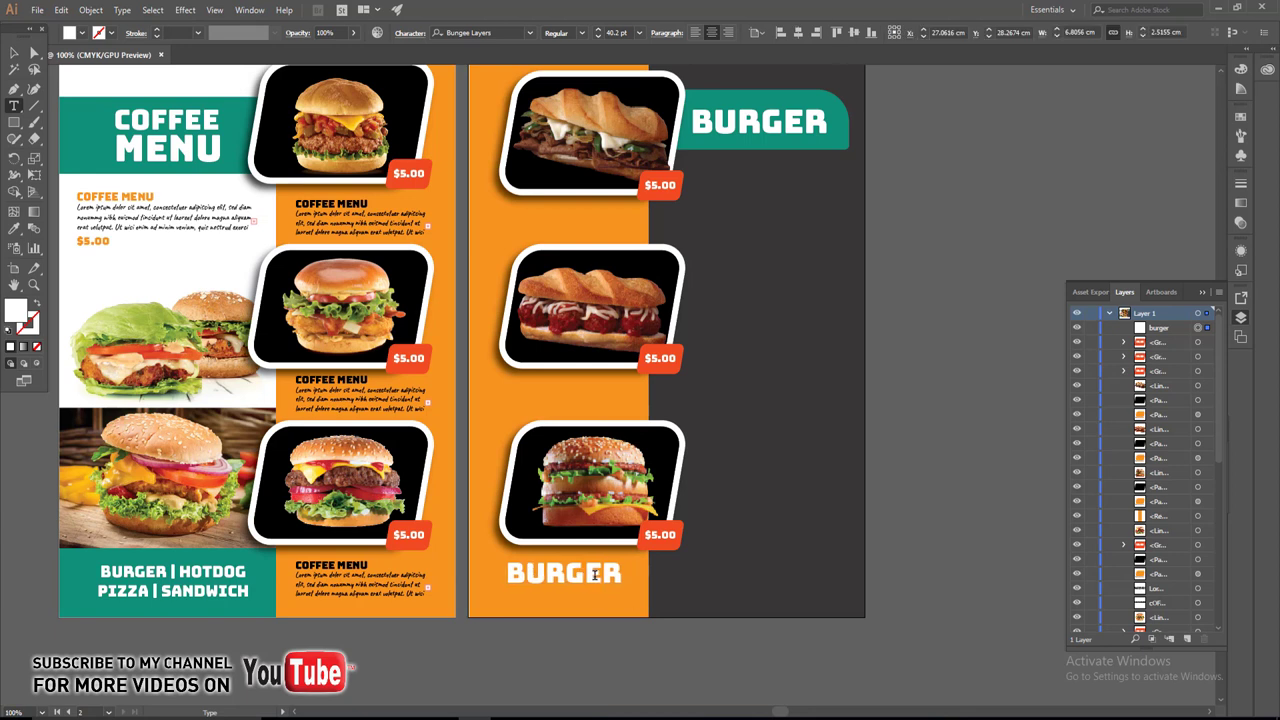
text( MENU)
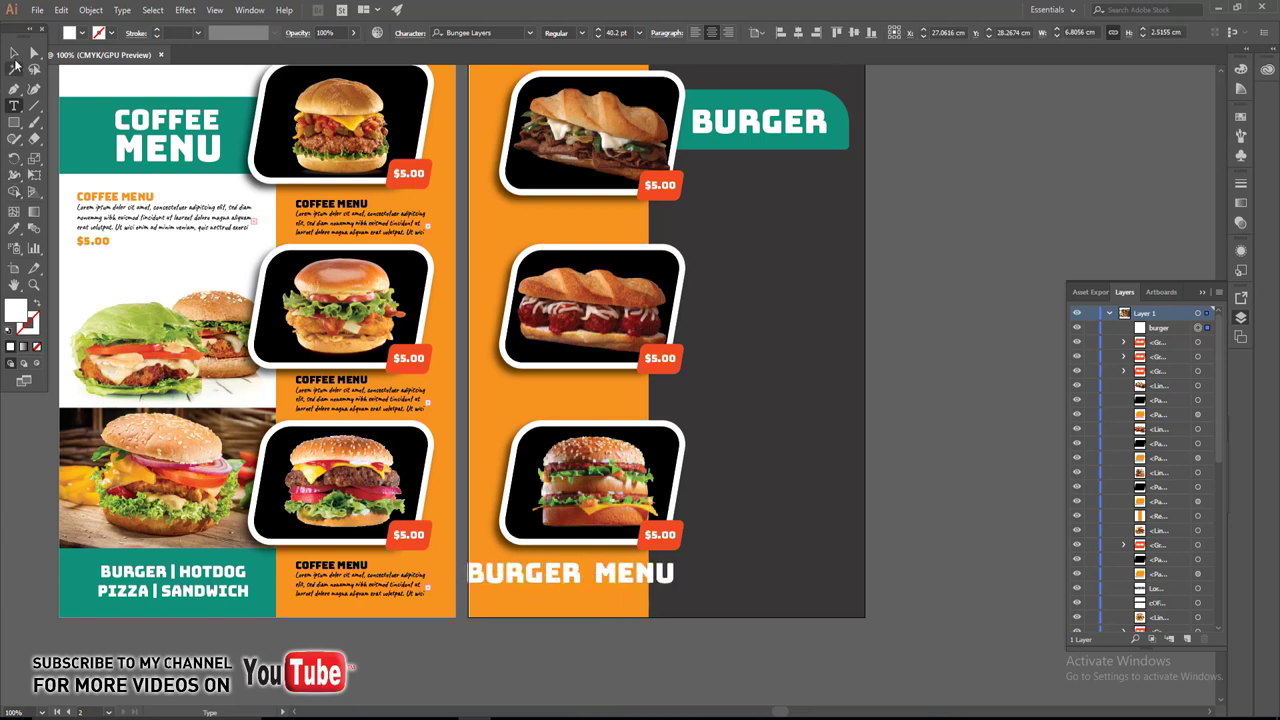
click(14, 55)
mouse_move(679, 608)
mouse_down()
mouse_move(651, 601)
mouse_move(605, 478)
mouse_move(592, 217)
mouse_move(494, 217)
mouse_up()
Copy the label up under the top sandwich and retype it as SANDWICH MENU.
click(645, 650)
key(t)
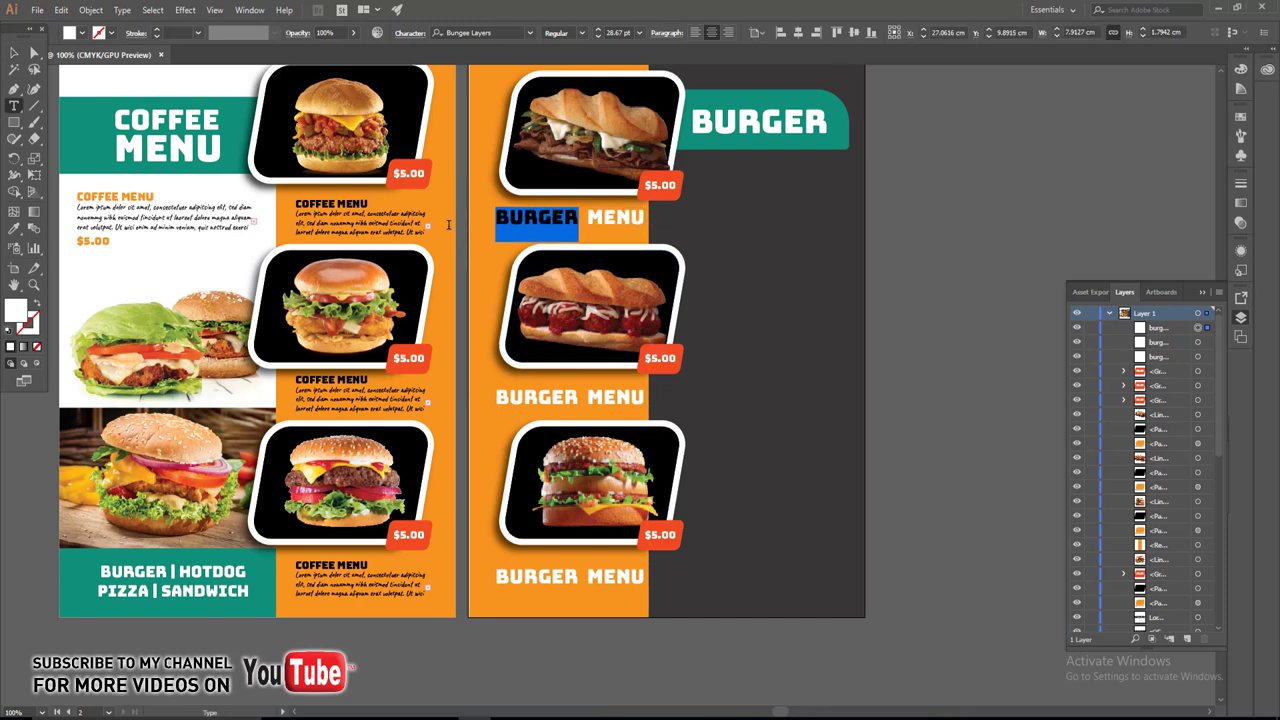
text(SANDWI)
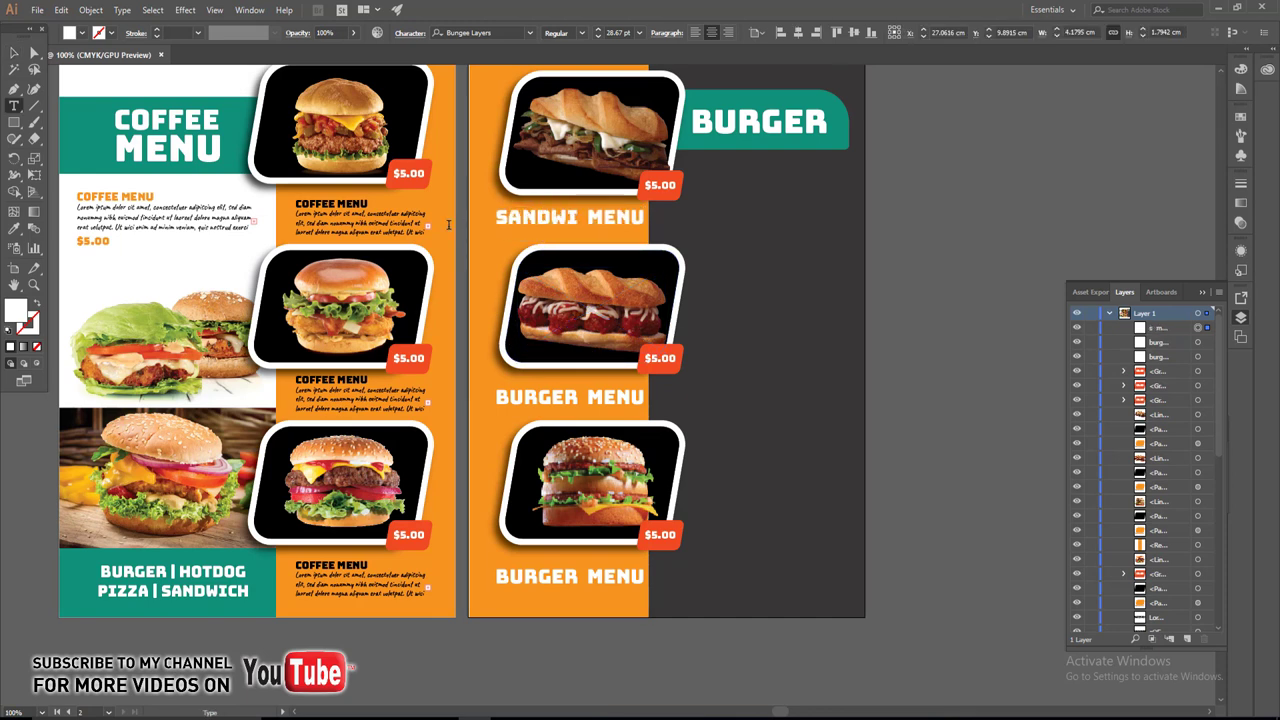
text(CH)
click(14, 52)
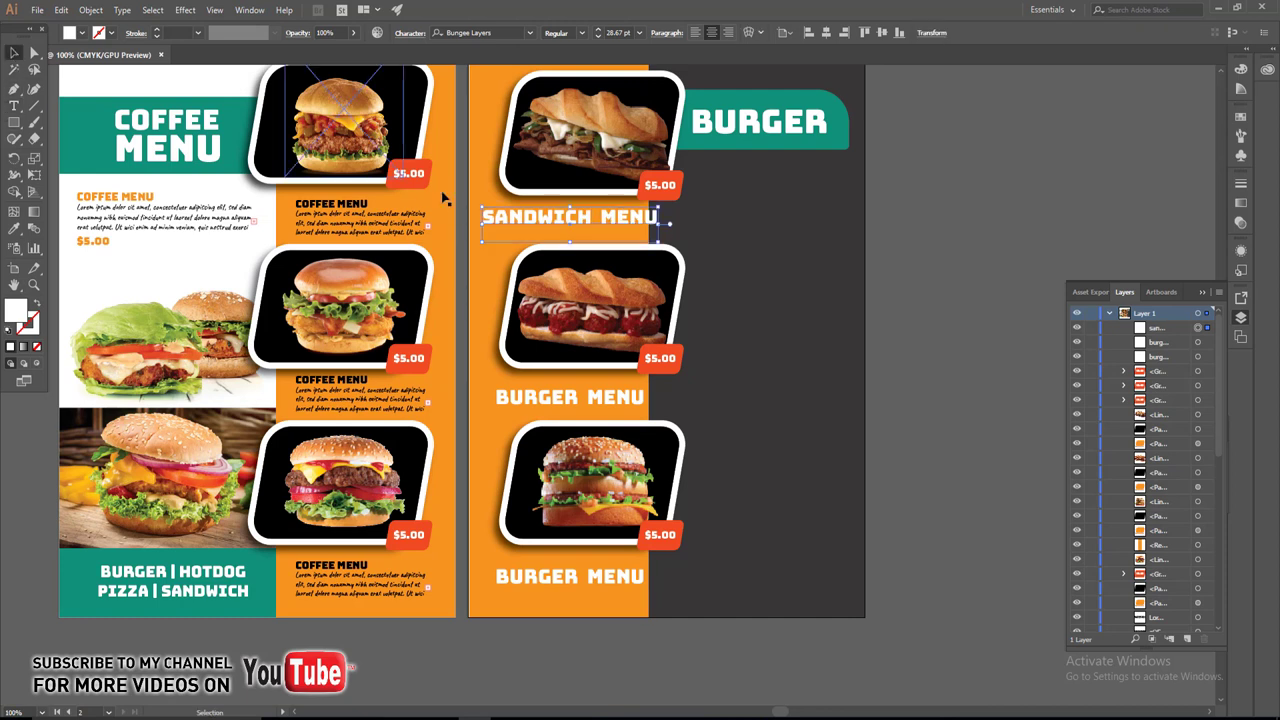
drag(521, 224, 677, 217)
Change the middle label to SANDWICH MENU and align both sandwich labels' horizontal centres.
key(t)
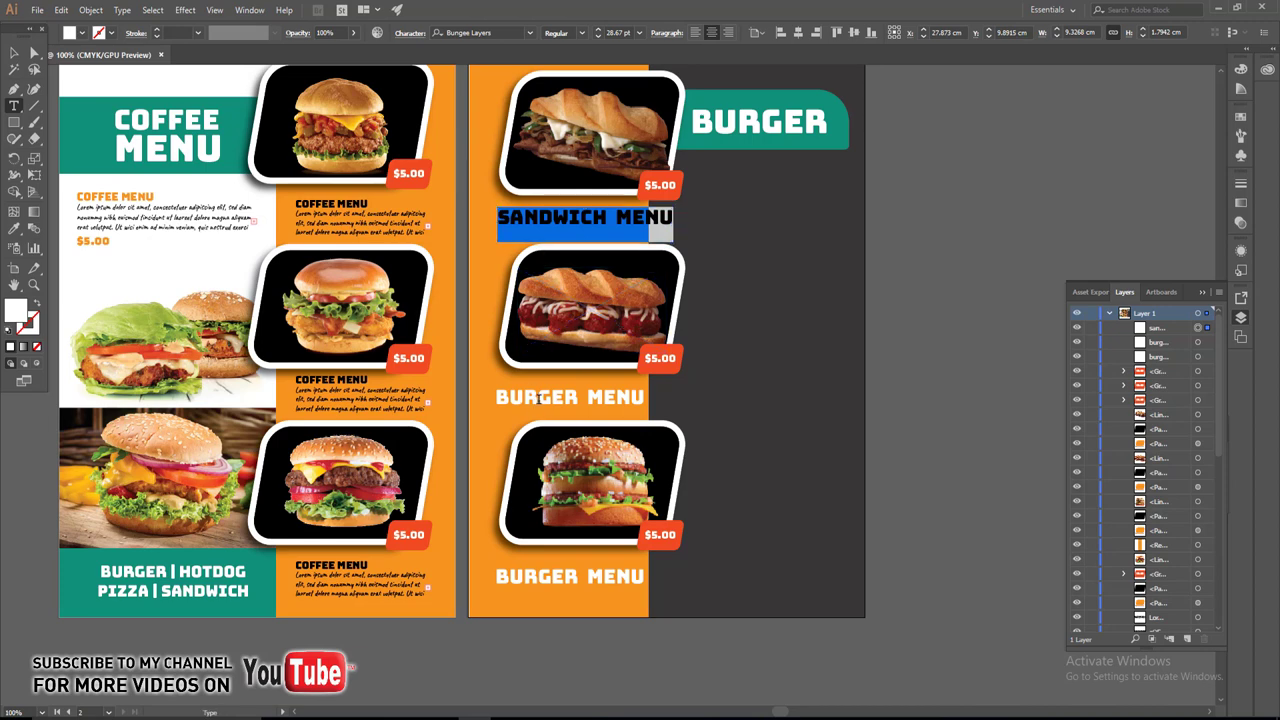
key(ctrl+c)
drag(496, 397, 646, 397)
key(ctrl+v)
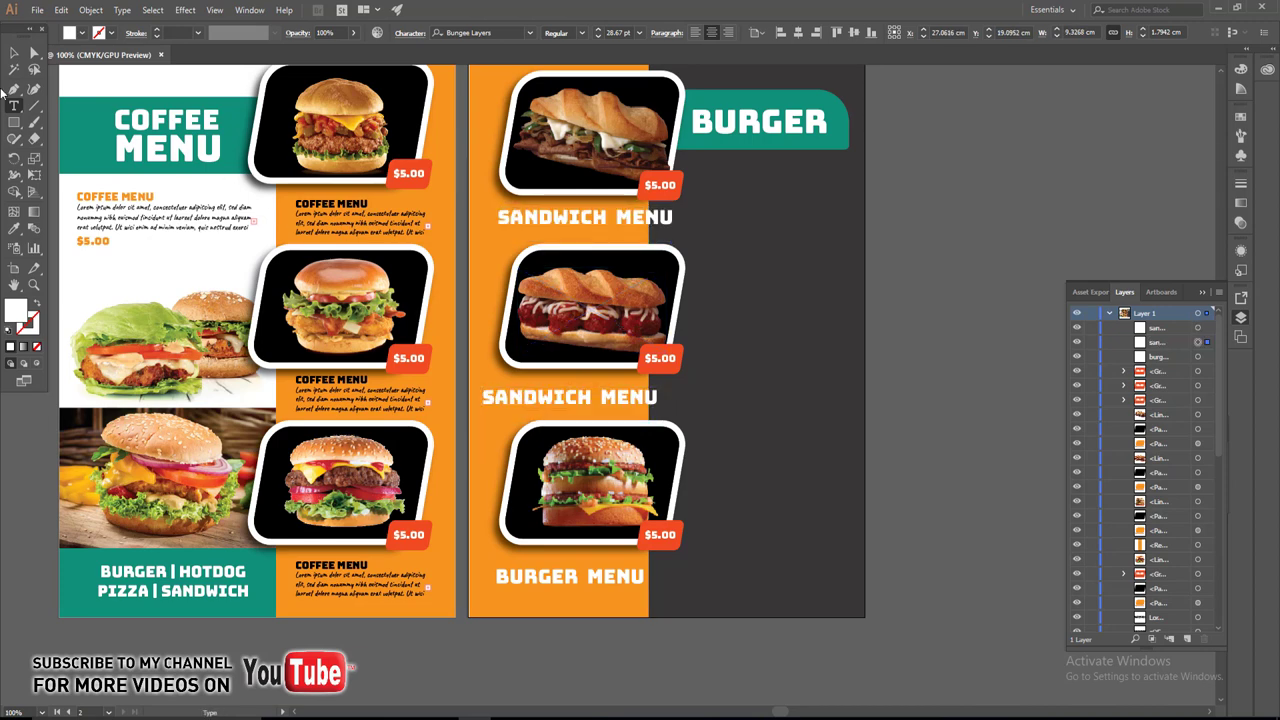
key(Escape)
shift+click(584, 224)
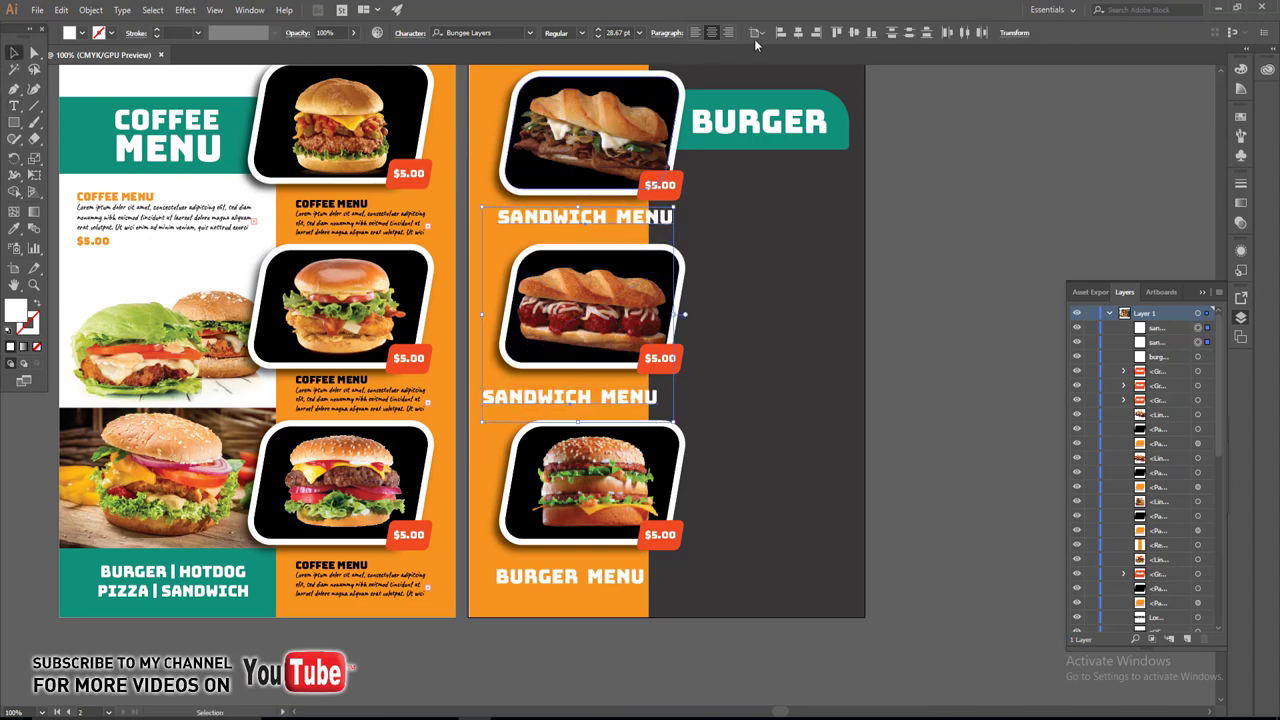
click(816, 35)
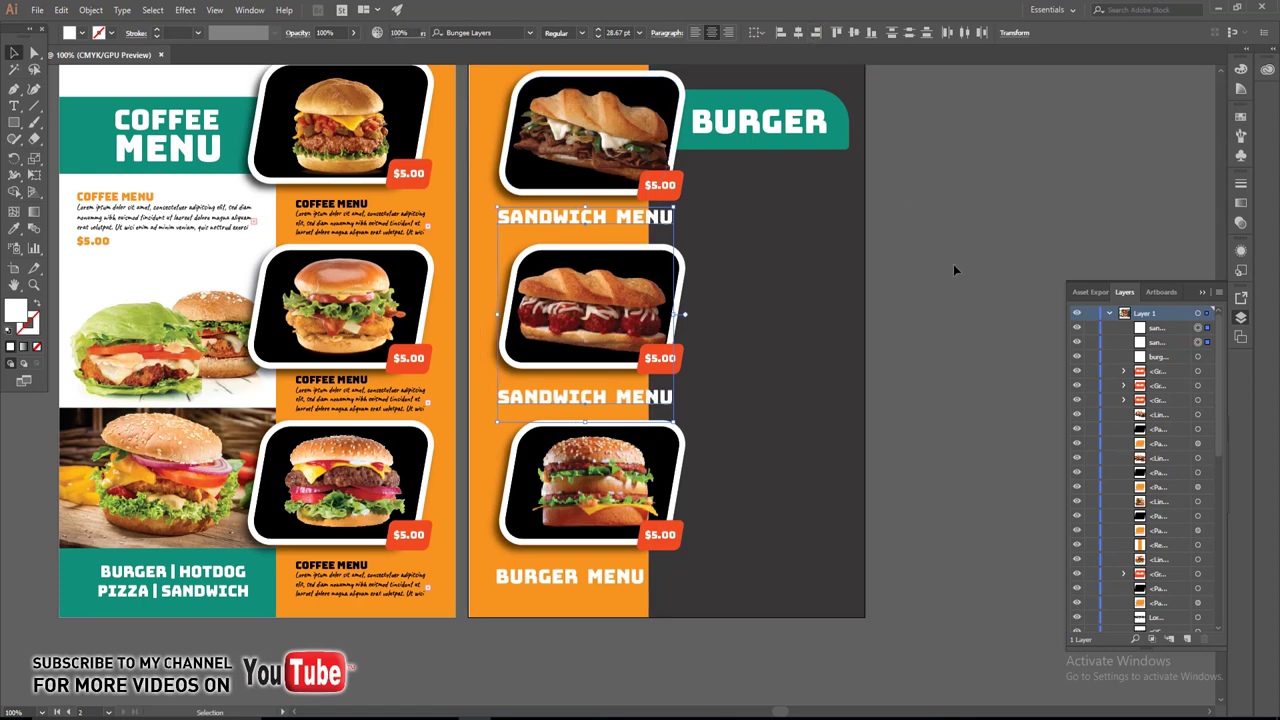
click(953, 264)
drag(921, 323, 783, 370)
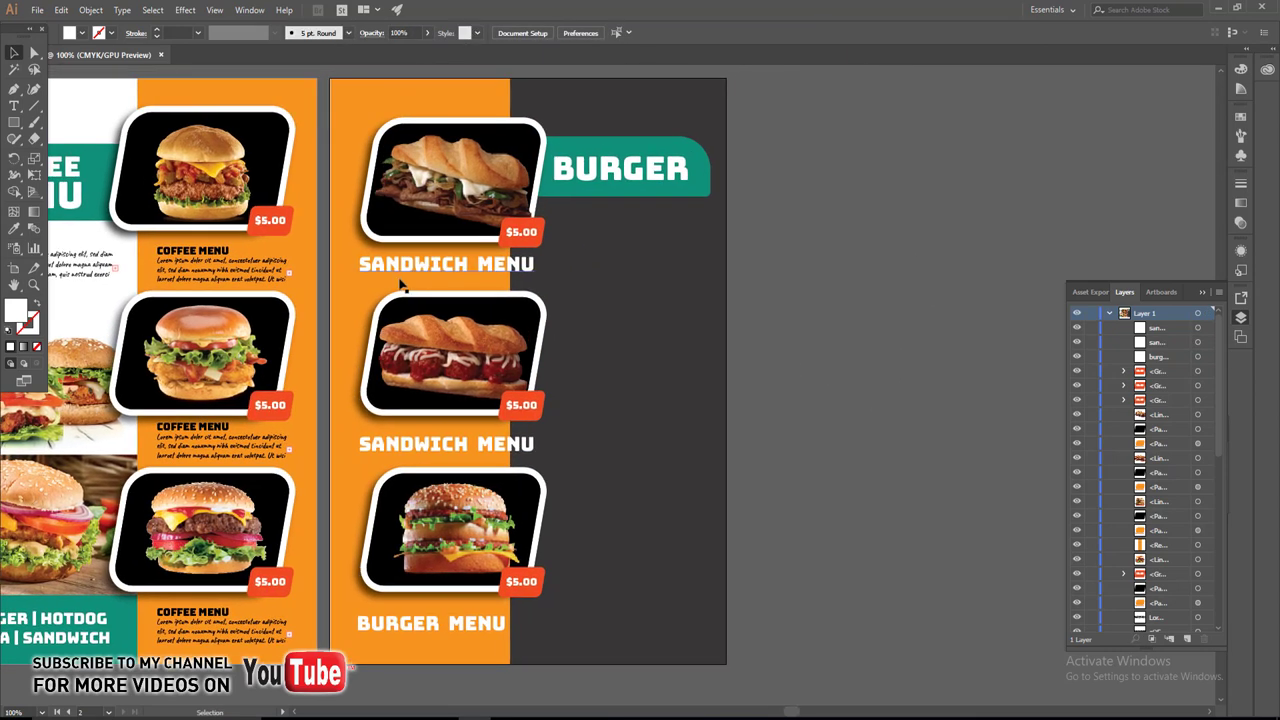
Copy the COFFEE MENU block onto the dark panel, fill it white, and set the description to 13 pt.
click(262, 268)
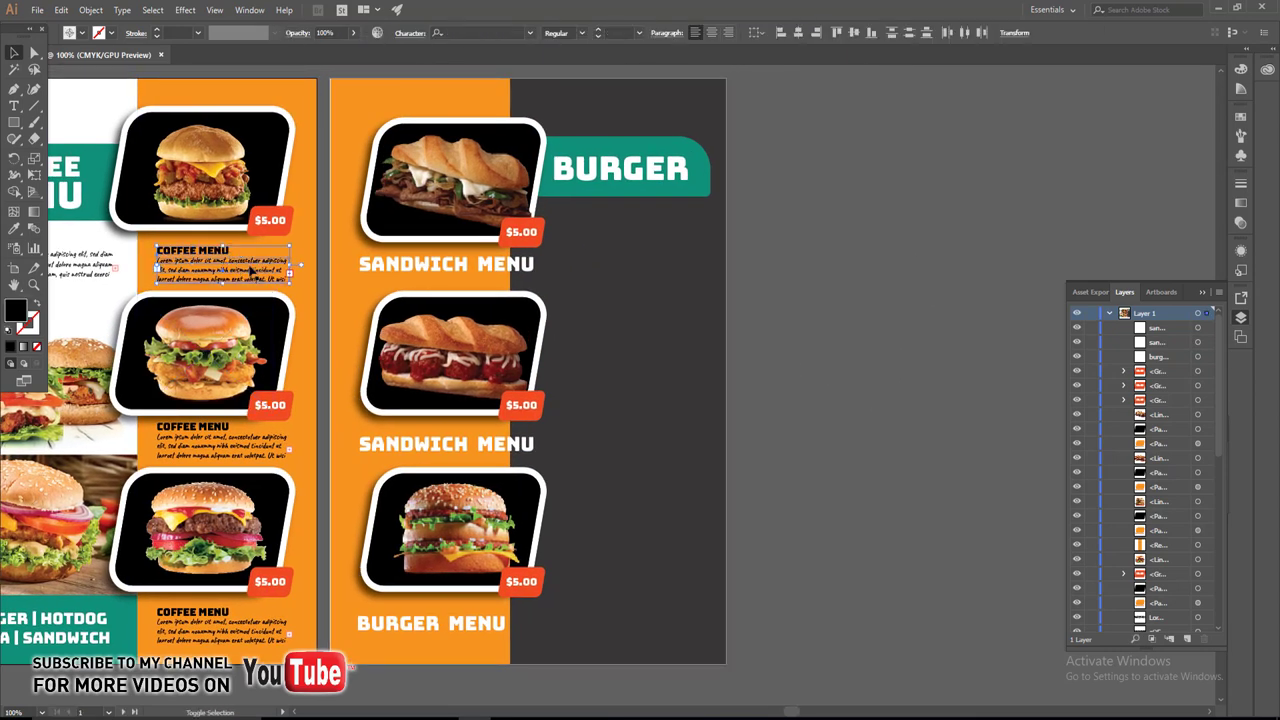
drag(254, 266, 652, 250)
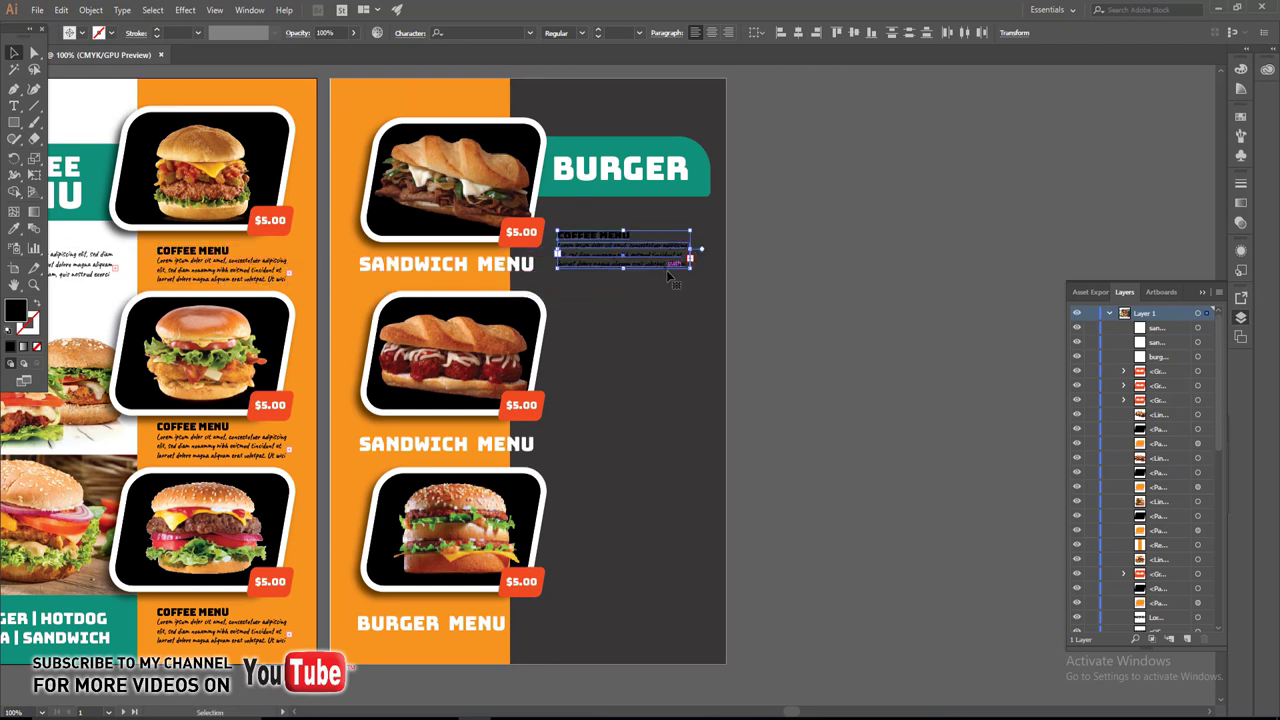
click(96, 35)
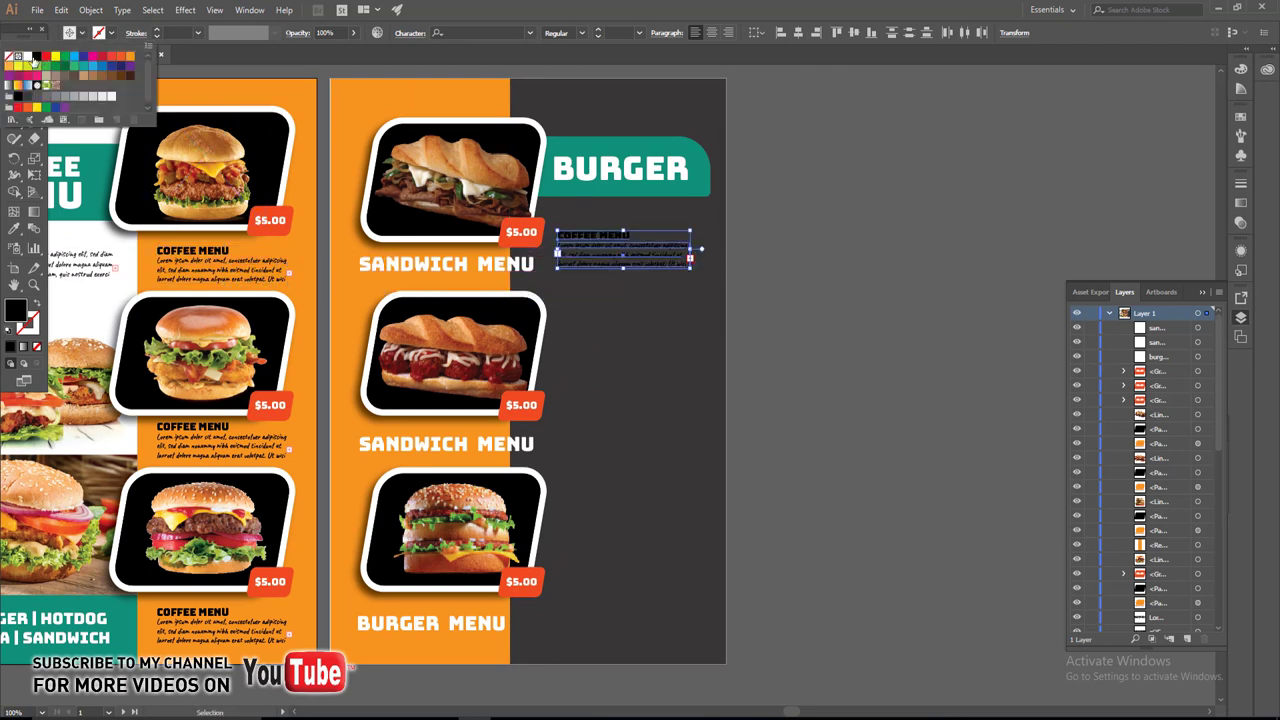
click(27, 62)
click(801, 302)
scroll(604, 238, up, 1)
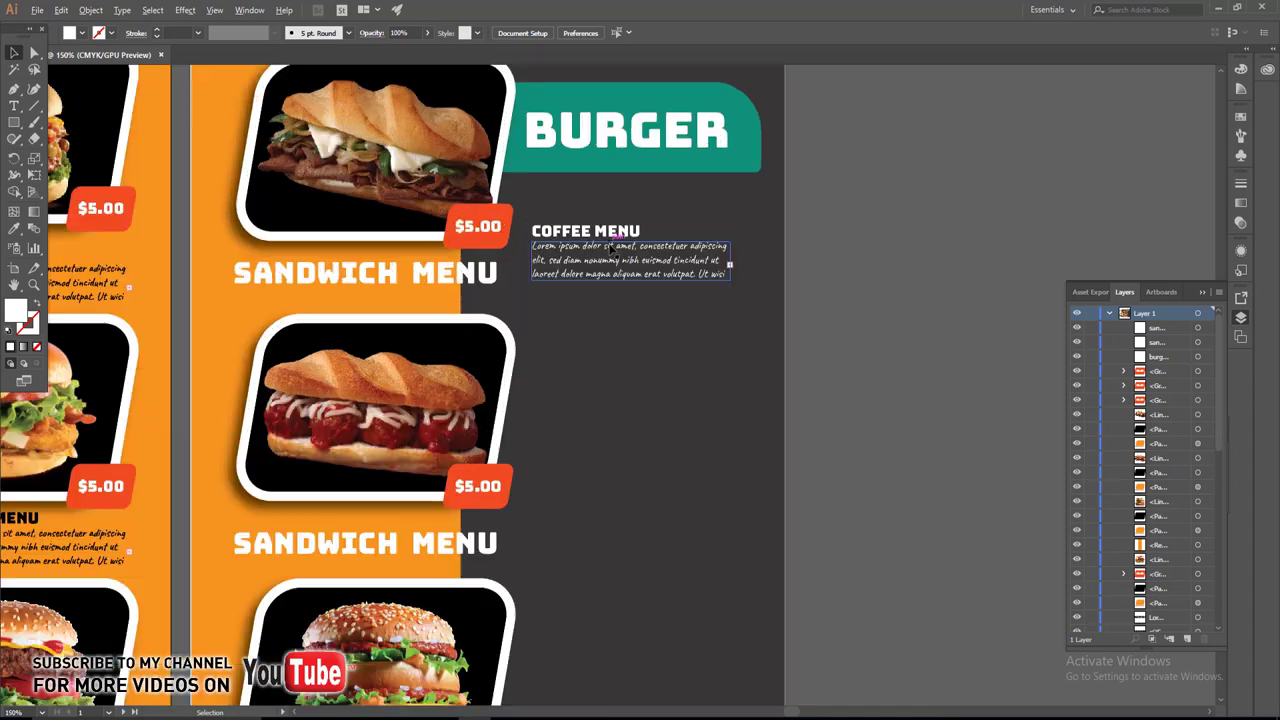
click(612, 252)
click(597, 29)
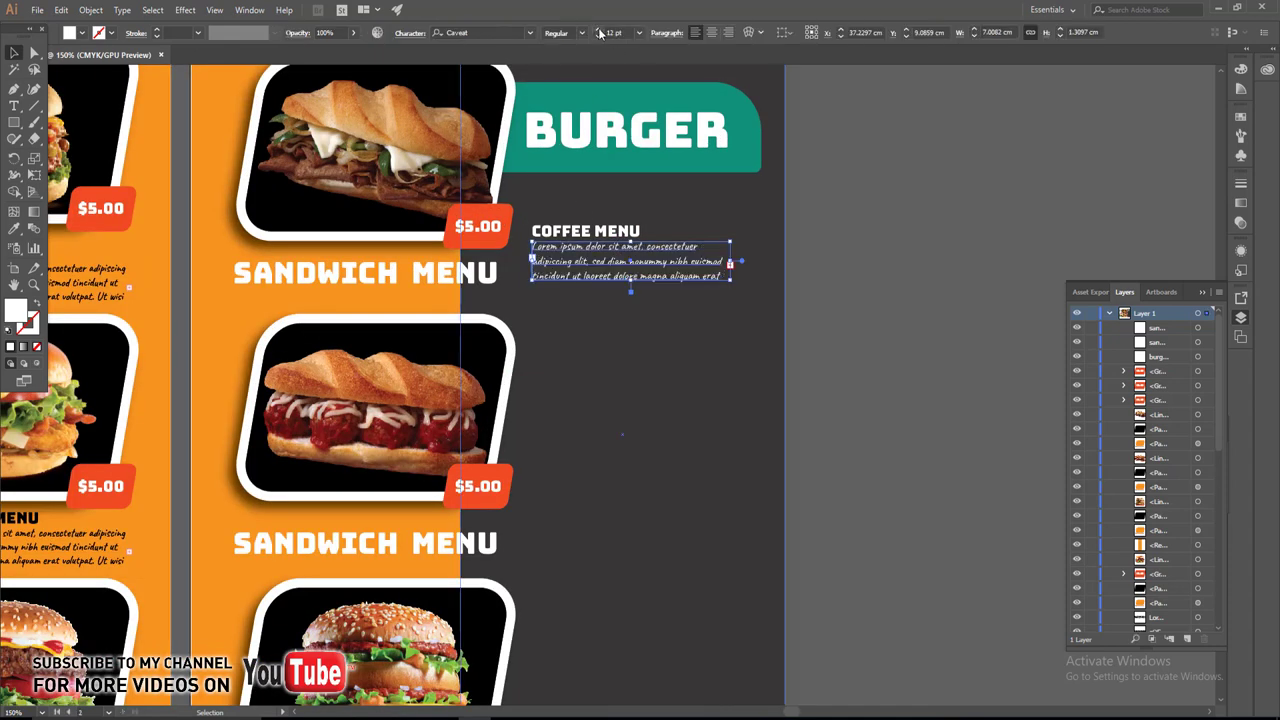
mouse_move(730, 262)
mouse_down()
mouse_move(757, 264)
mouse_move(757, 290)
mouse_up()
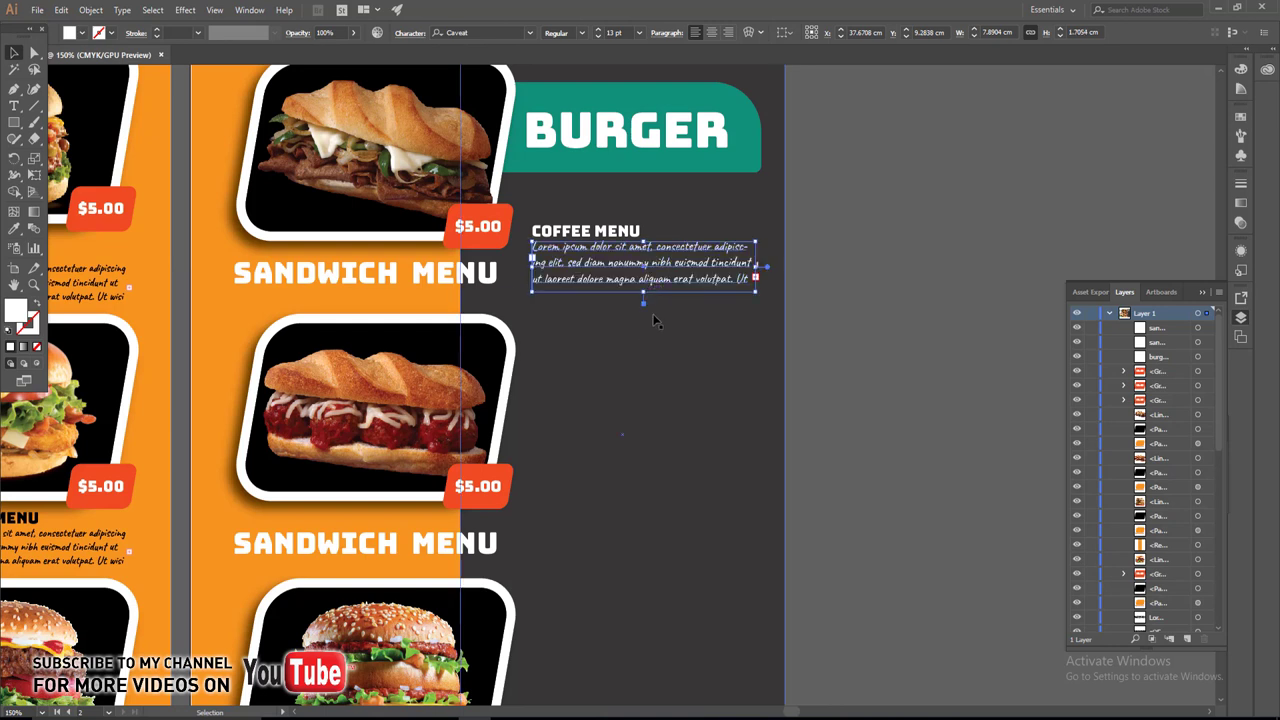
drag(650, 275, 650, 282)
Eyedrop orange onto the heading, retype it as BURGER MENU, and select heading with paragraph.
click(628, 238)
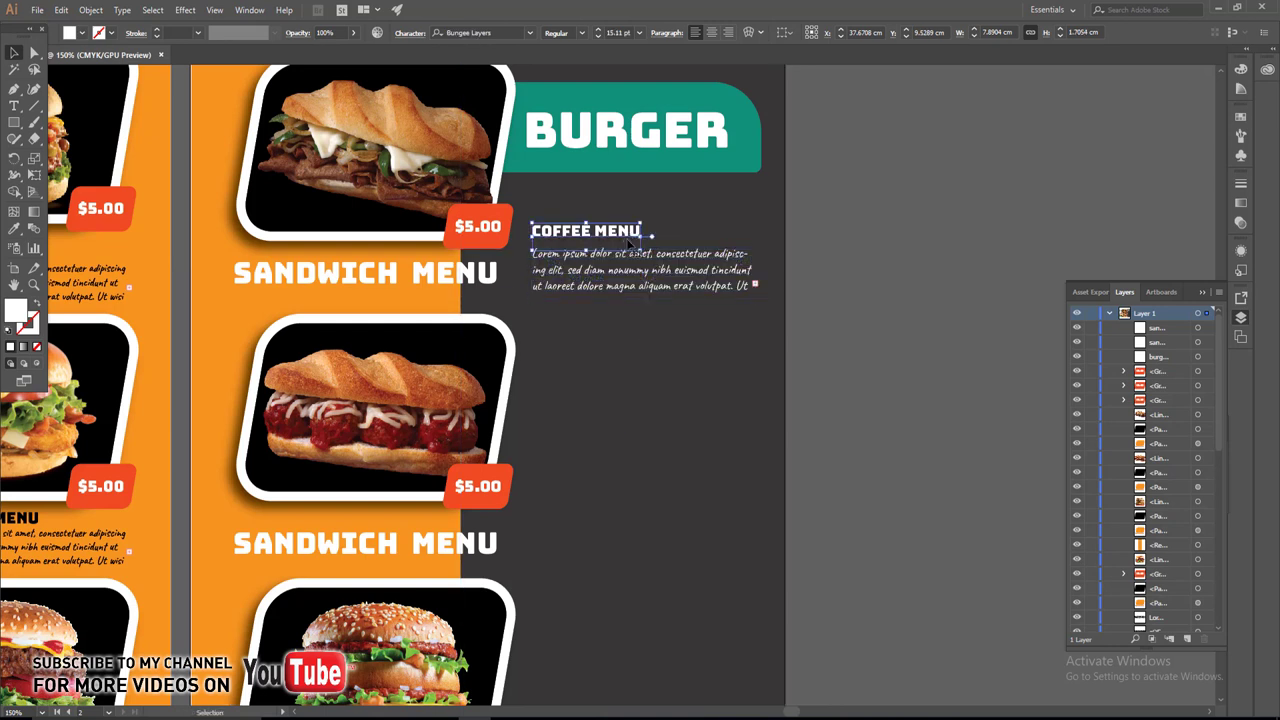
click(15, 231)
click(219, 251)
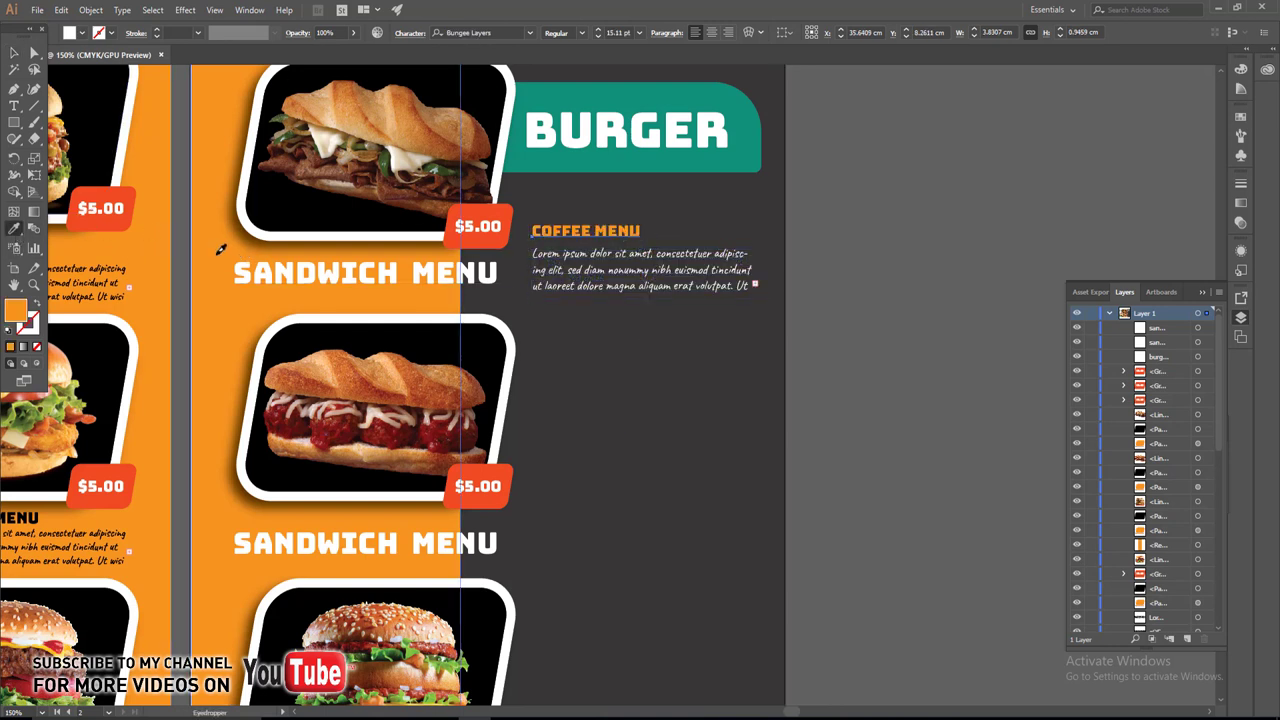
key(t)
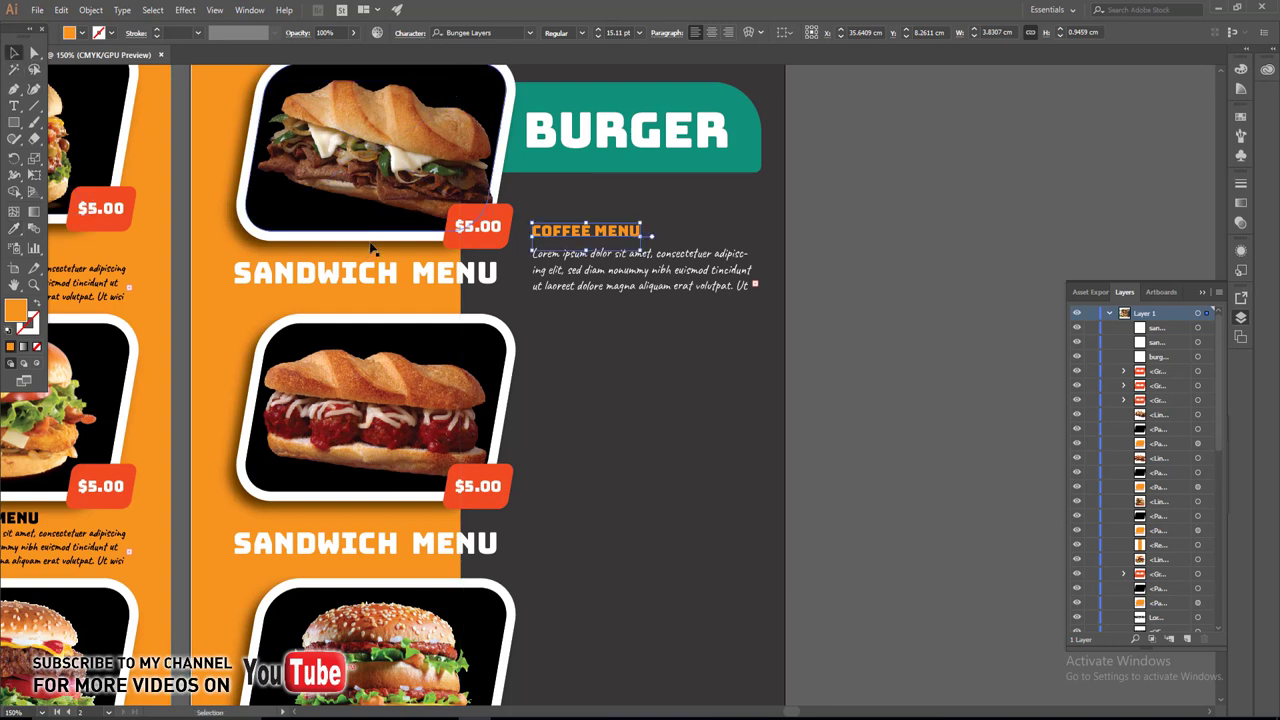
click(588, 232)
drag(589, 232, 456, 232)
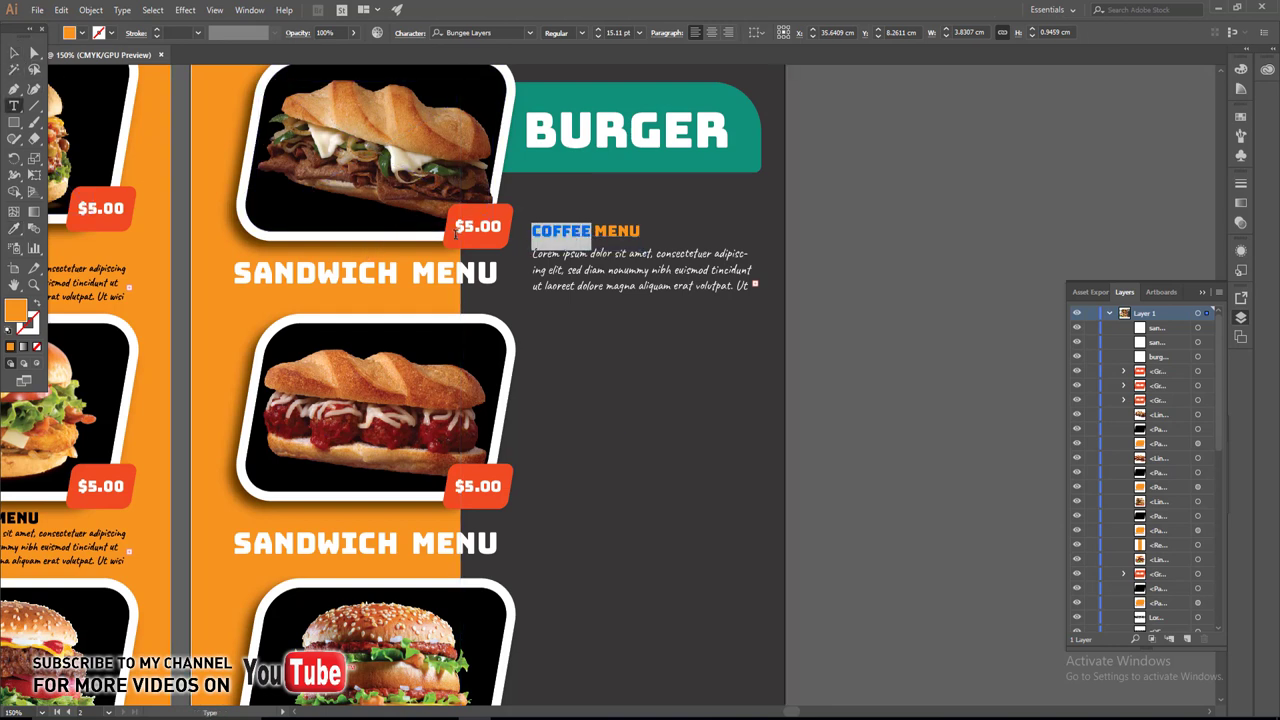
text(BURGER)
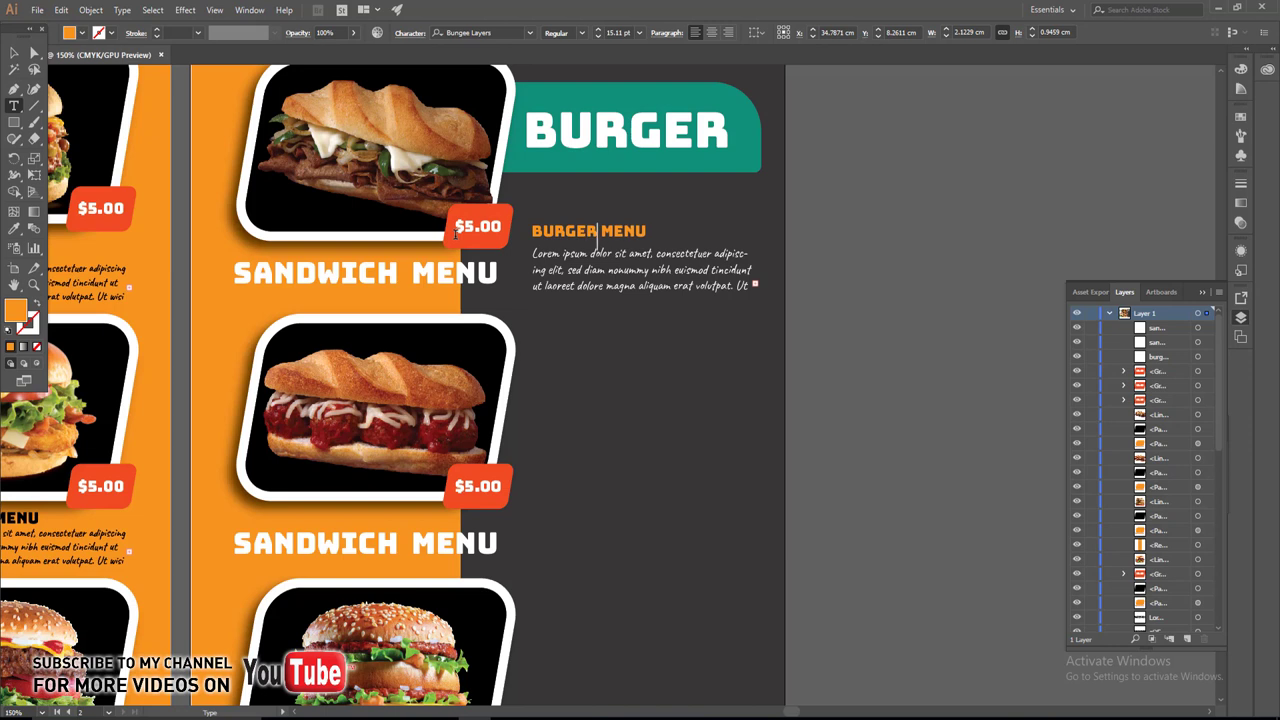
click(14, 52)
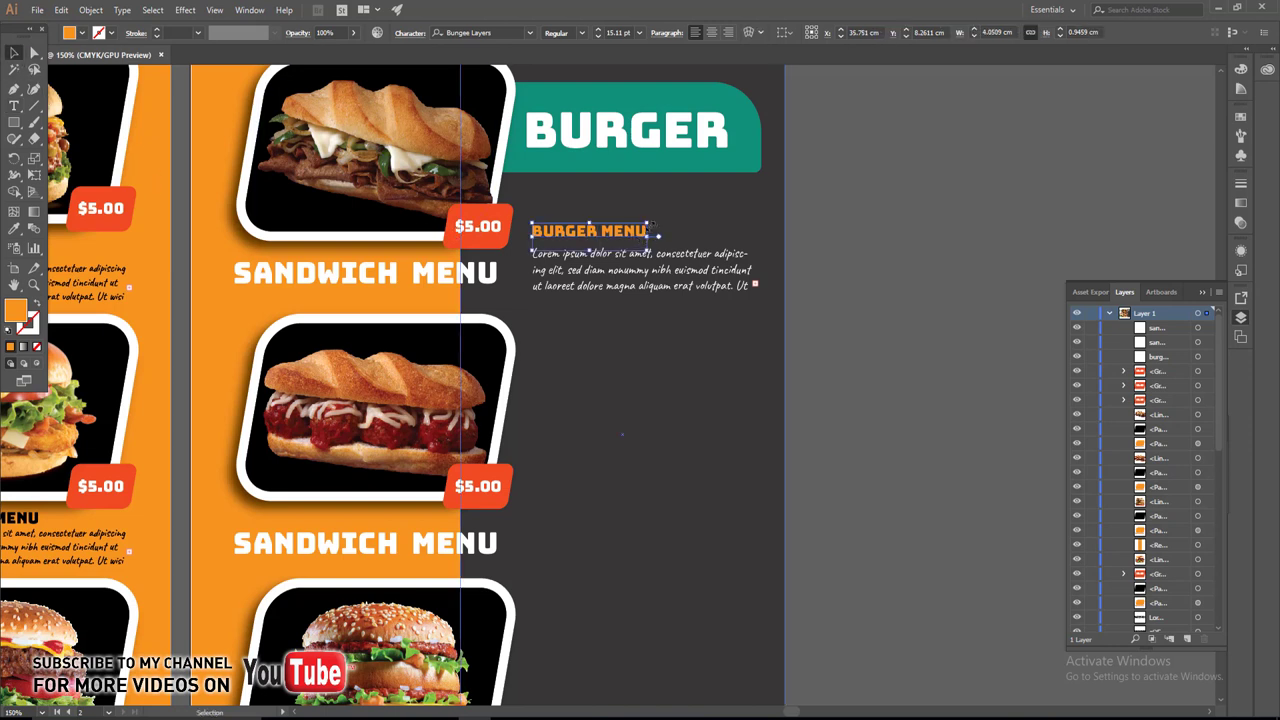
click(640, 228)
click(673, 230)
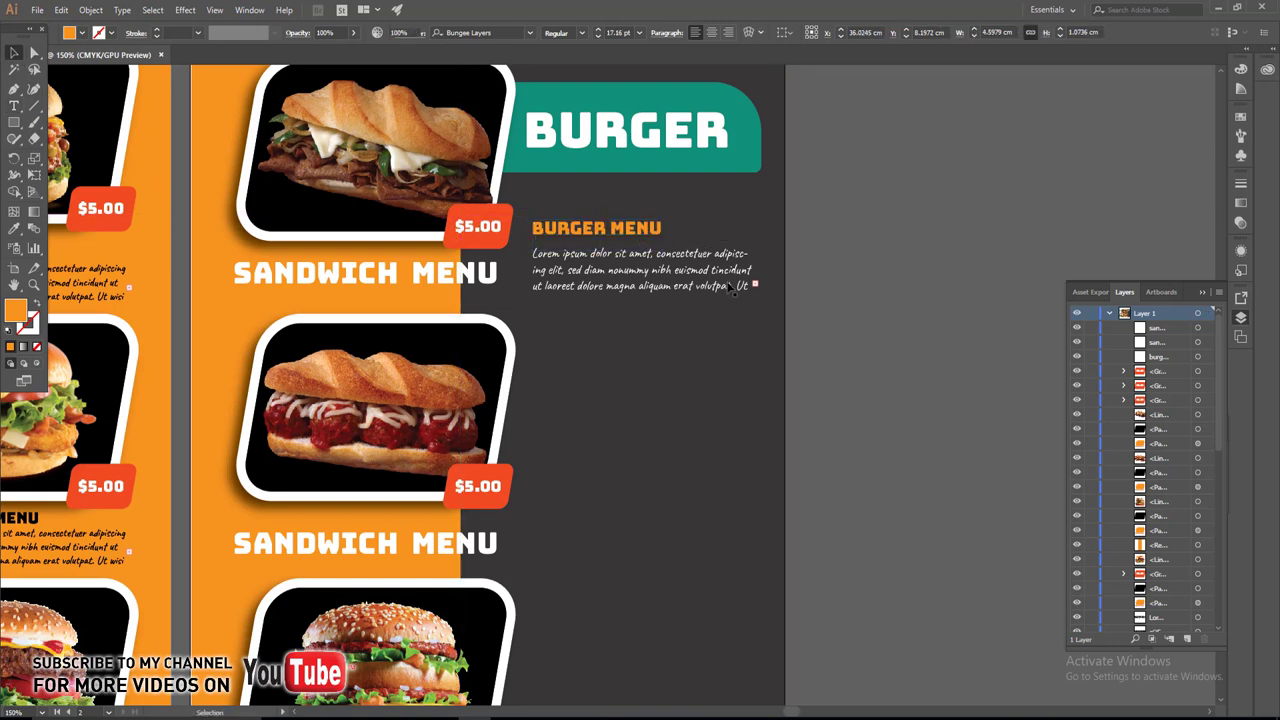
click(640, 272)
shift+click(628, 236)
Group the BURGER MENU block, repeat it to four down the panel, and copy a SANDWICH MENU label below.
key(ctrl+g)
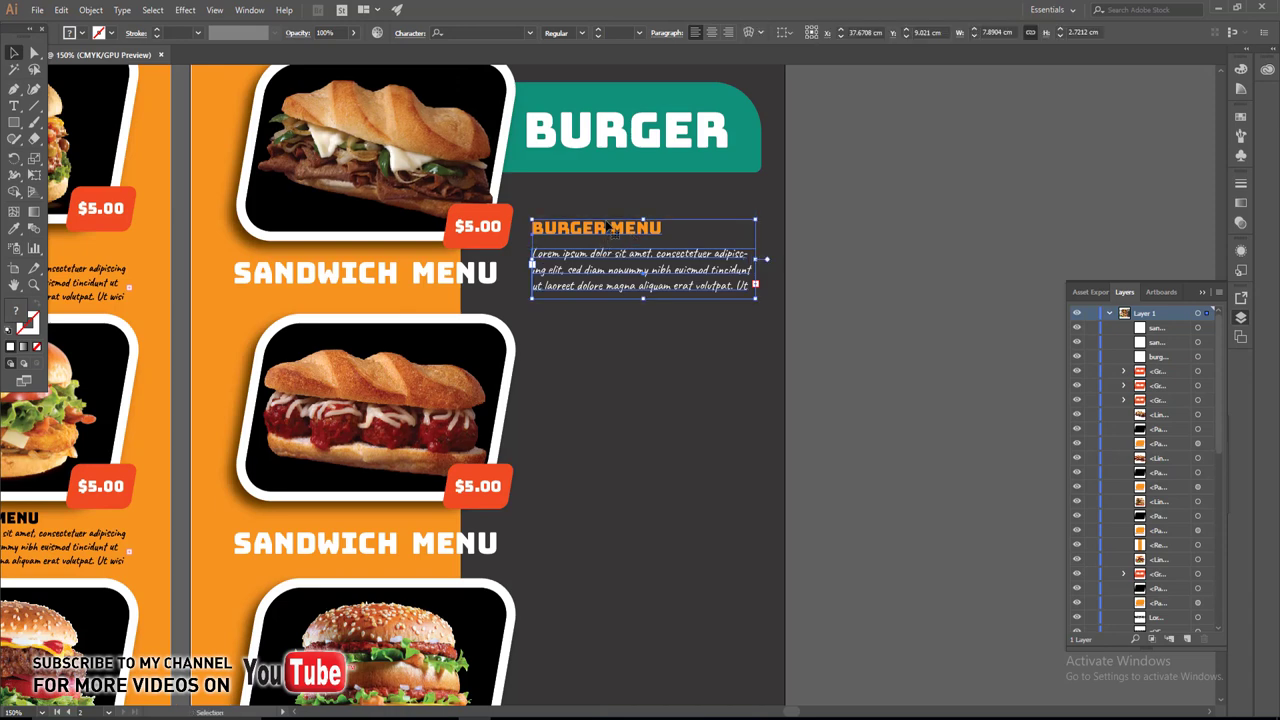
drag(607, 230, 607, 341)
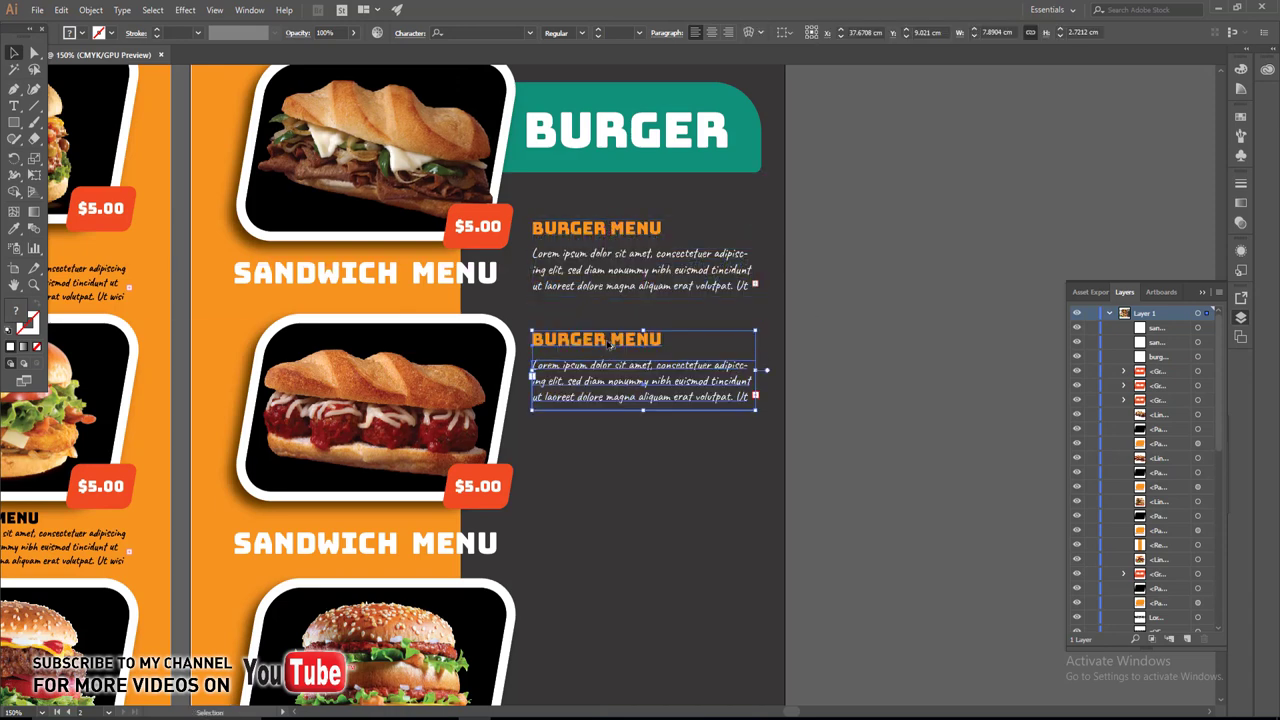
key(ctrl+d)
key(ctrl+d)
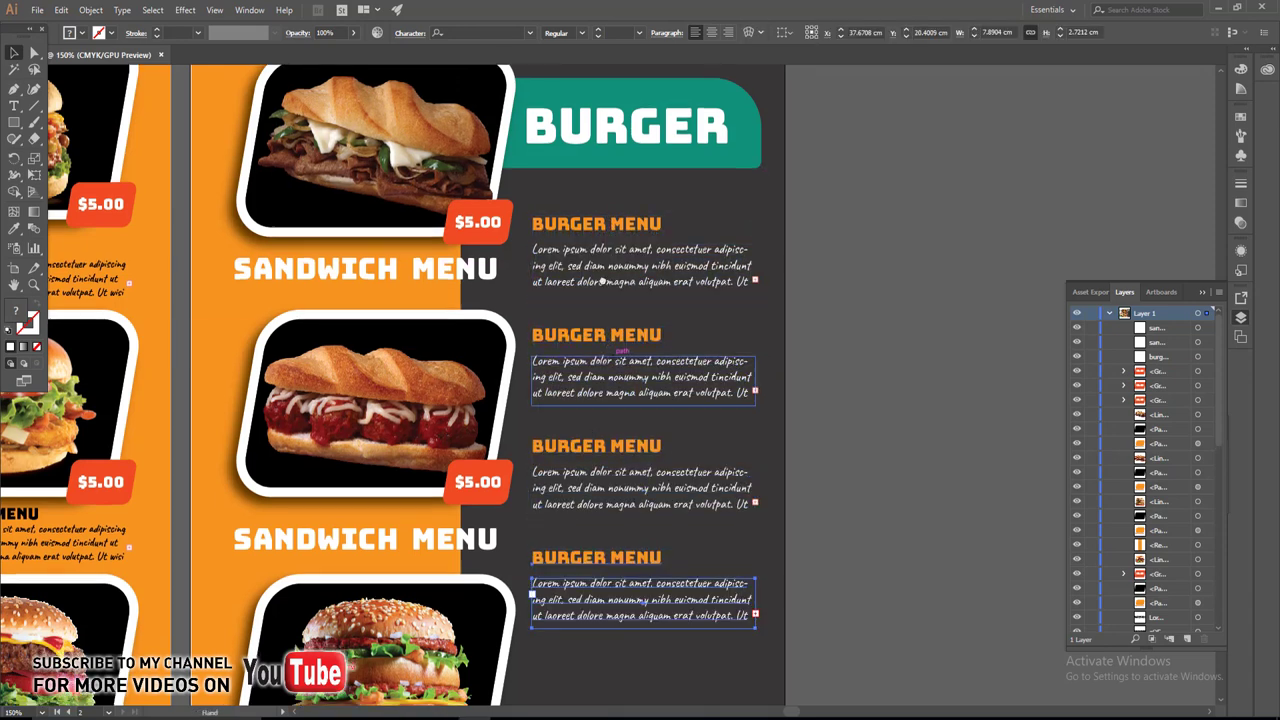
drag(689, 530, 645, 297)
click(729, 437)
scroll(729, 437, down, 1)
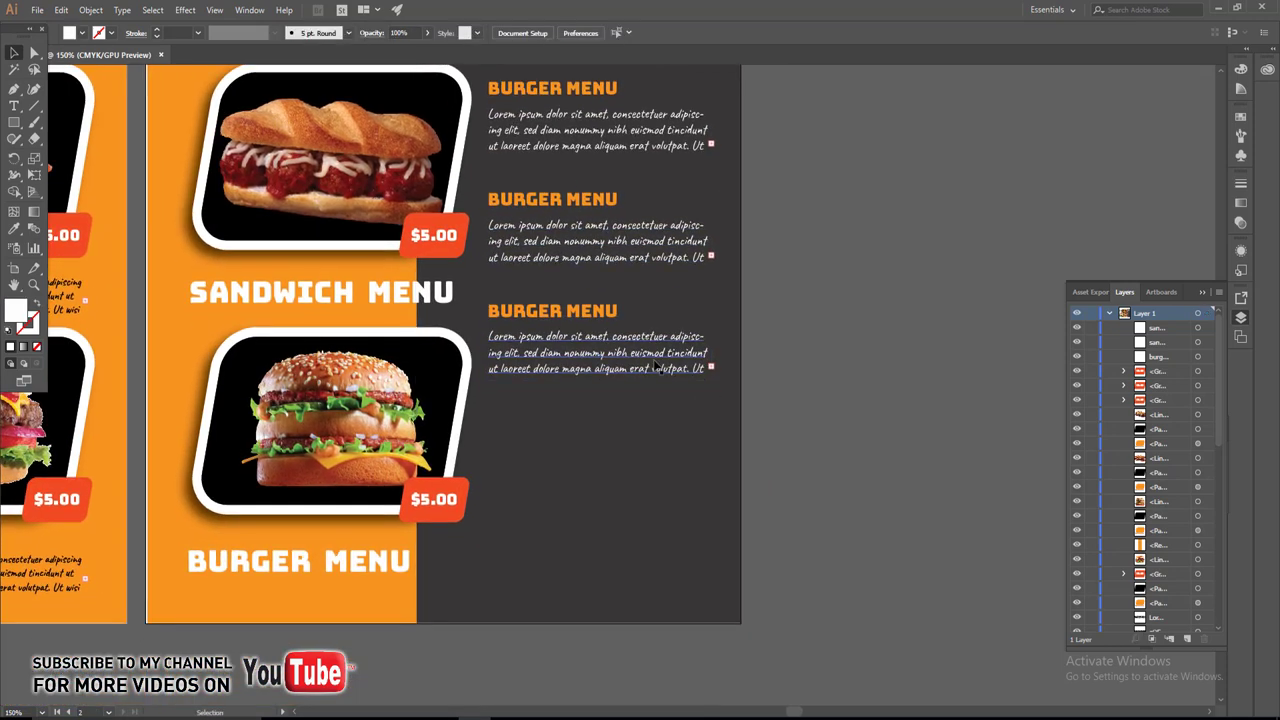
drag(382, 308, 664, 425)
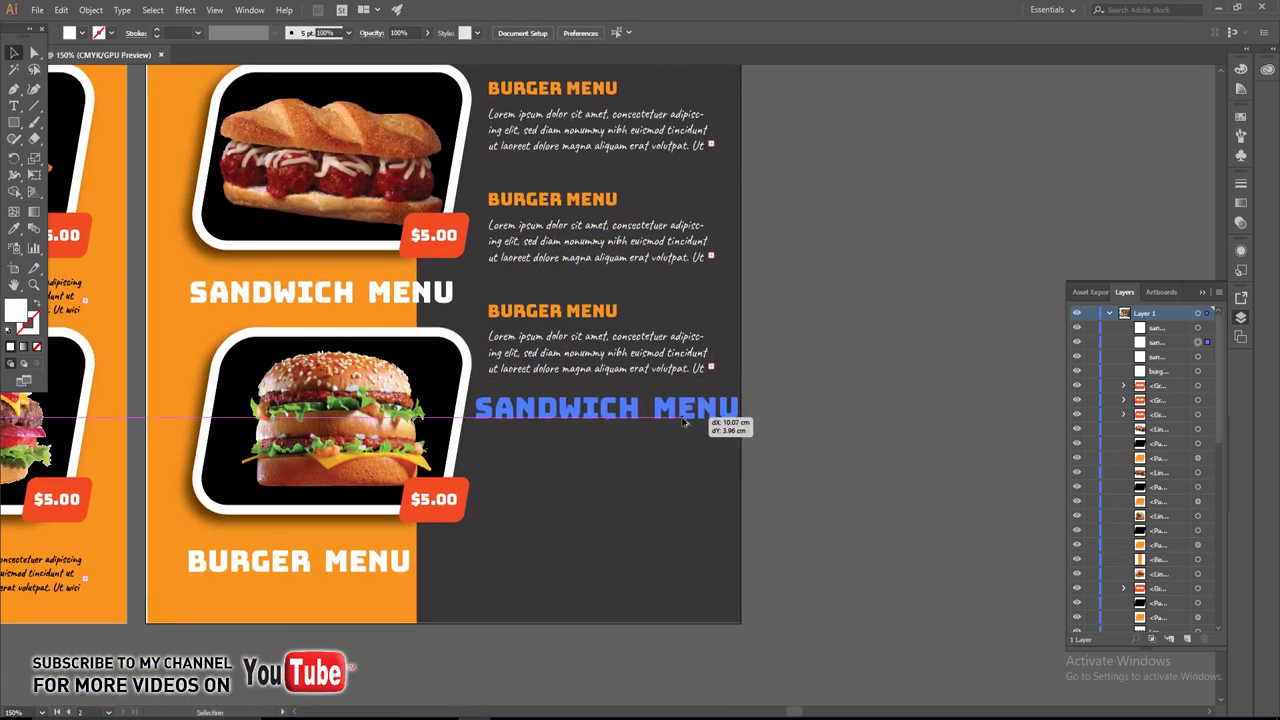
Retype the copied label as a two-line HAPPY HOURS heading and move it left.
double_click(664, 425)
key(ctrl+a)
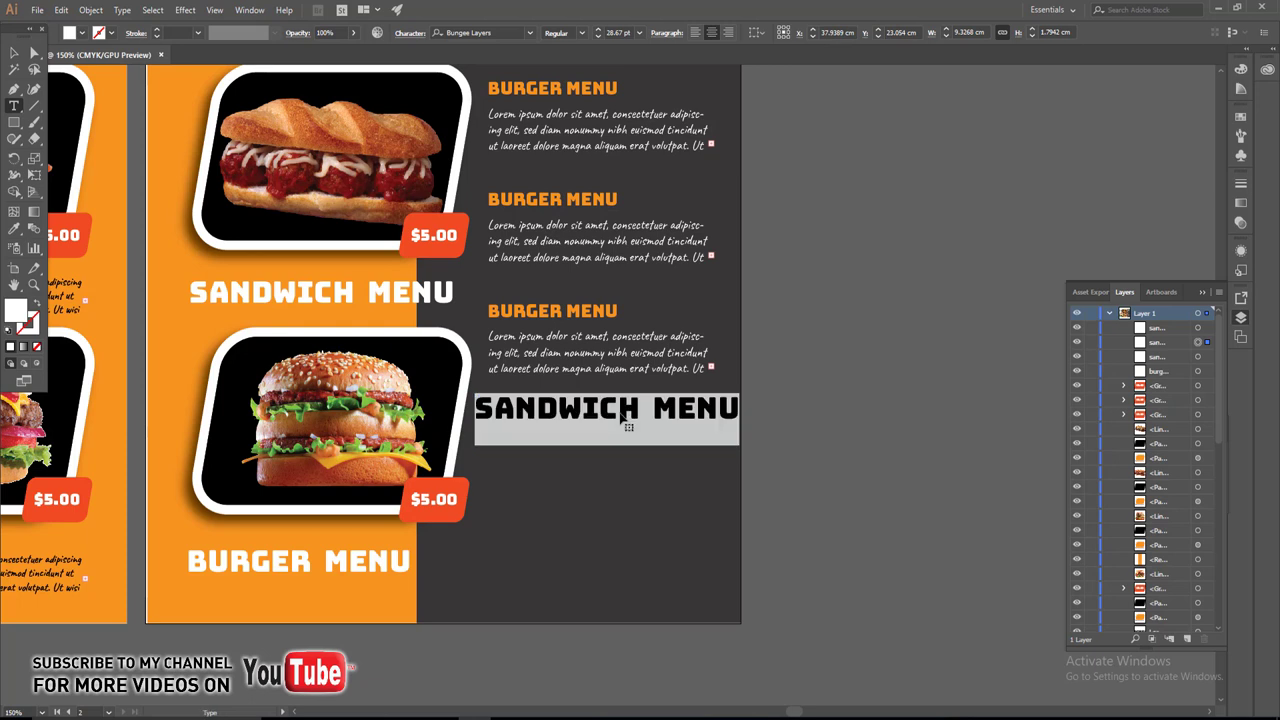
text(HAPPY)
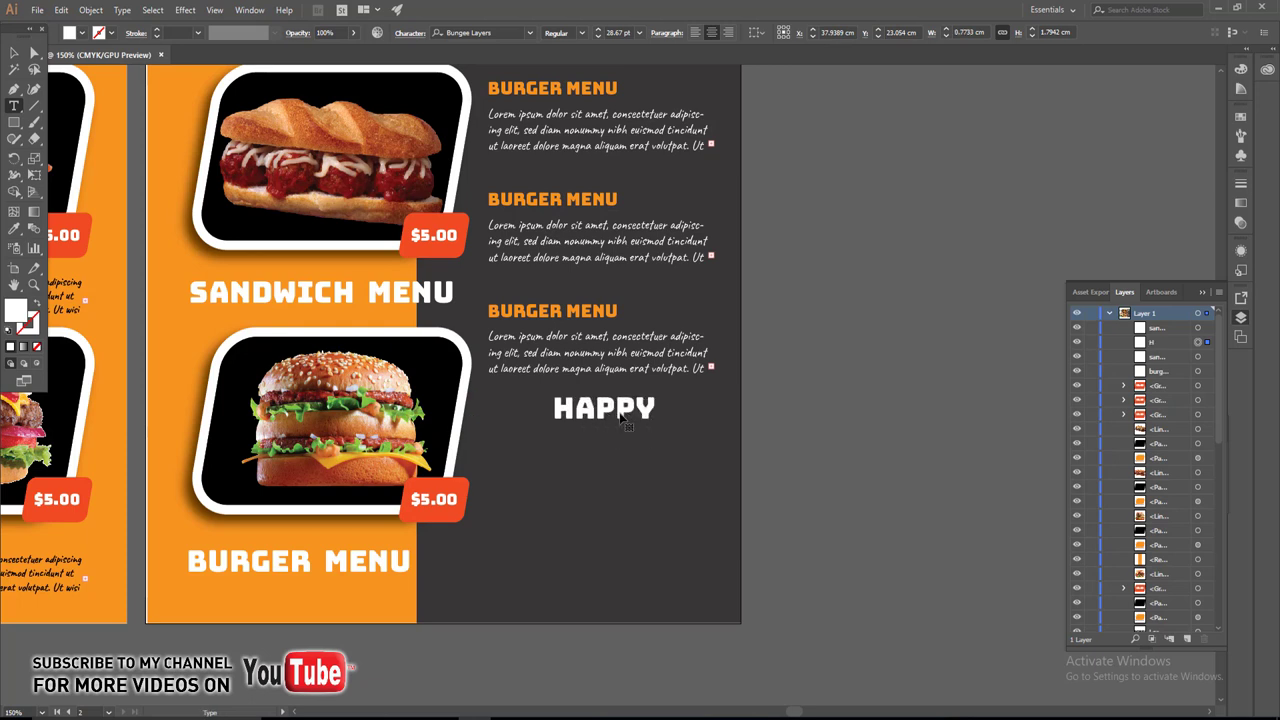
key(Escape)
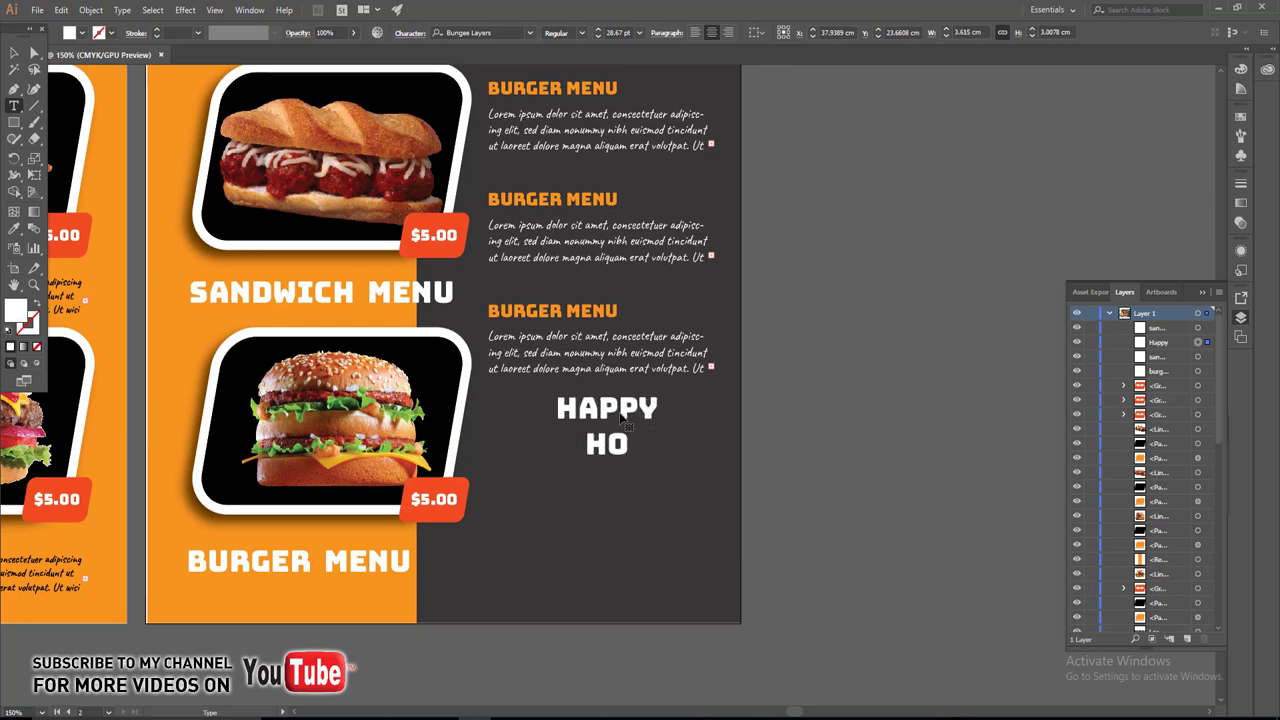
text(URS)
click(14, 52)
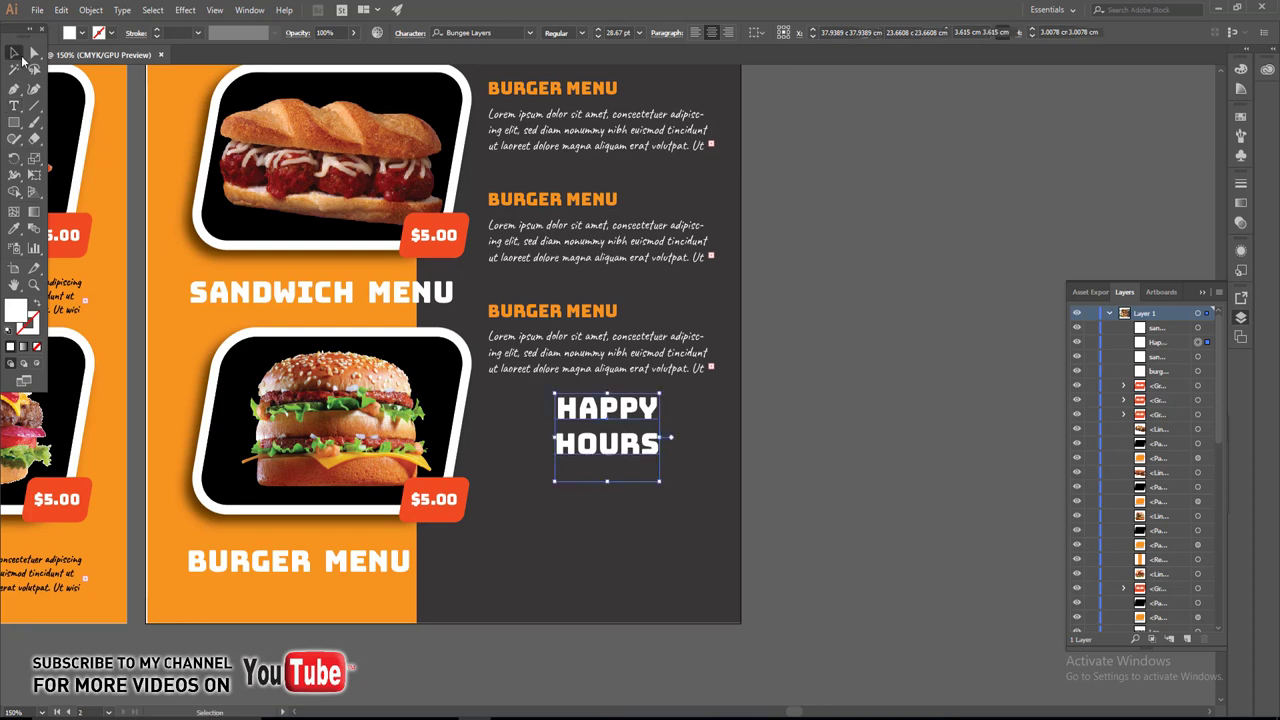
drag(592, 420, 524, 420)
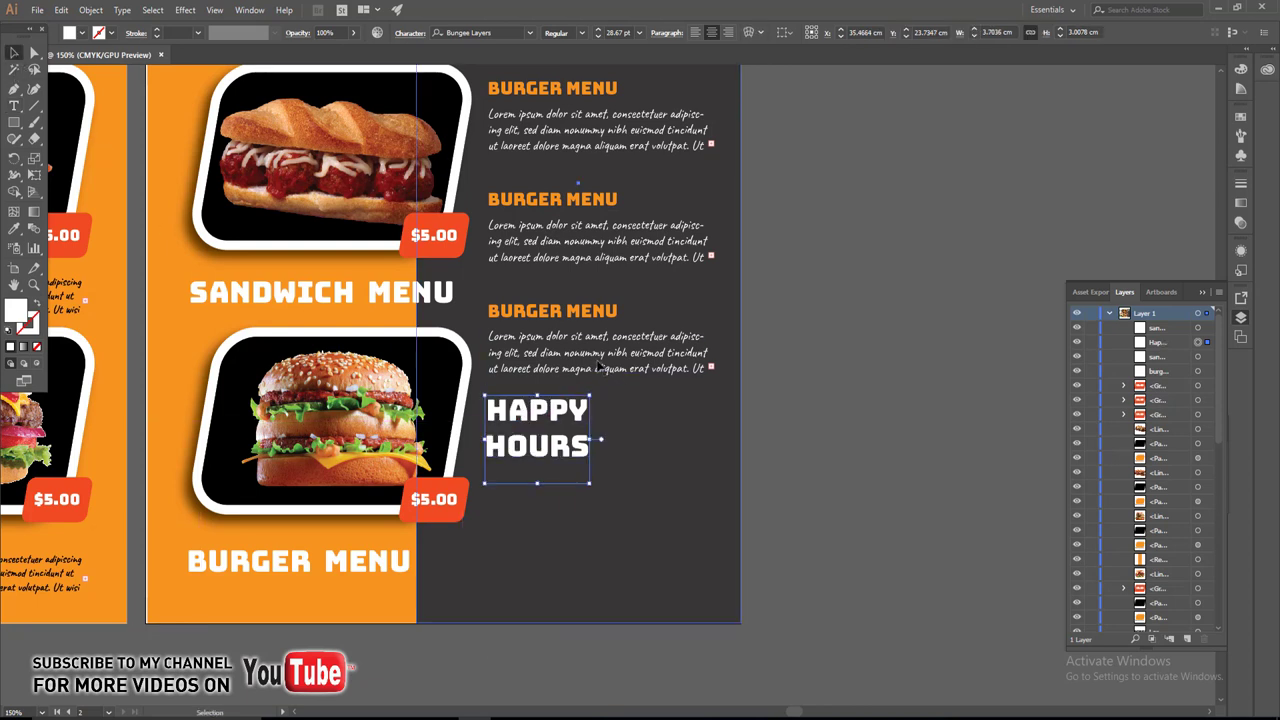
Ungroup the third block and place its paragraph beside HAPPY HOURS, resized to four lines.
click(590, 350)
right_click(590, 352)
click(628, 468)
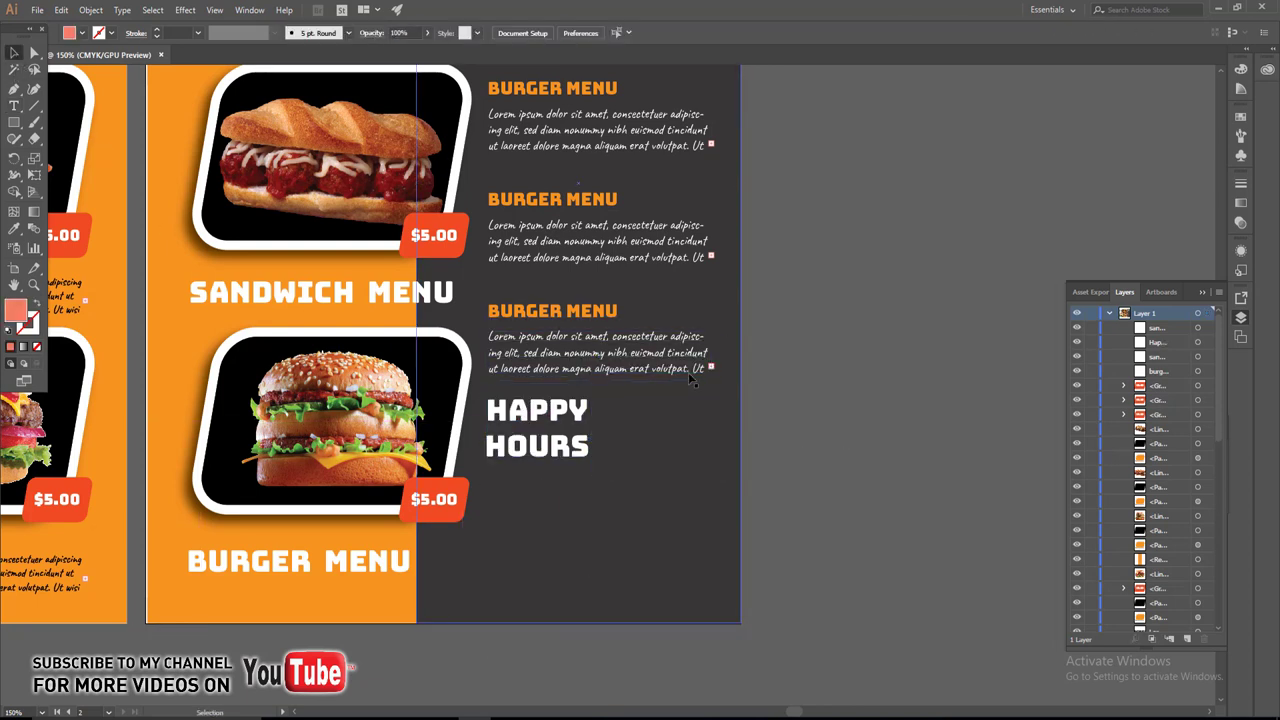
mouse_move(658, 371)
mouse_down()
mouse_move(775, 436)
mouse_move(725, 421)
mouse_up()
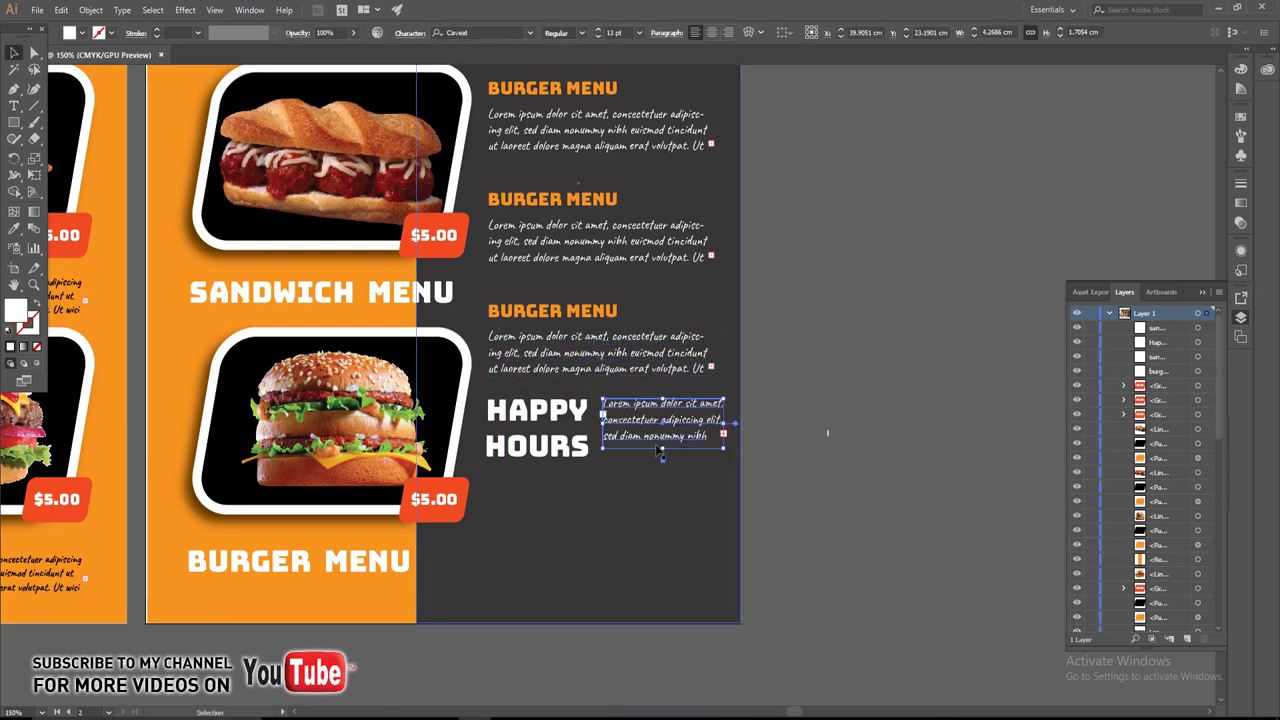
drag(664, 455, 664, 470)
click(881, 463)
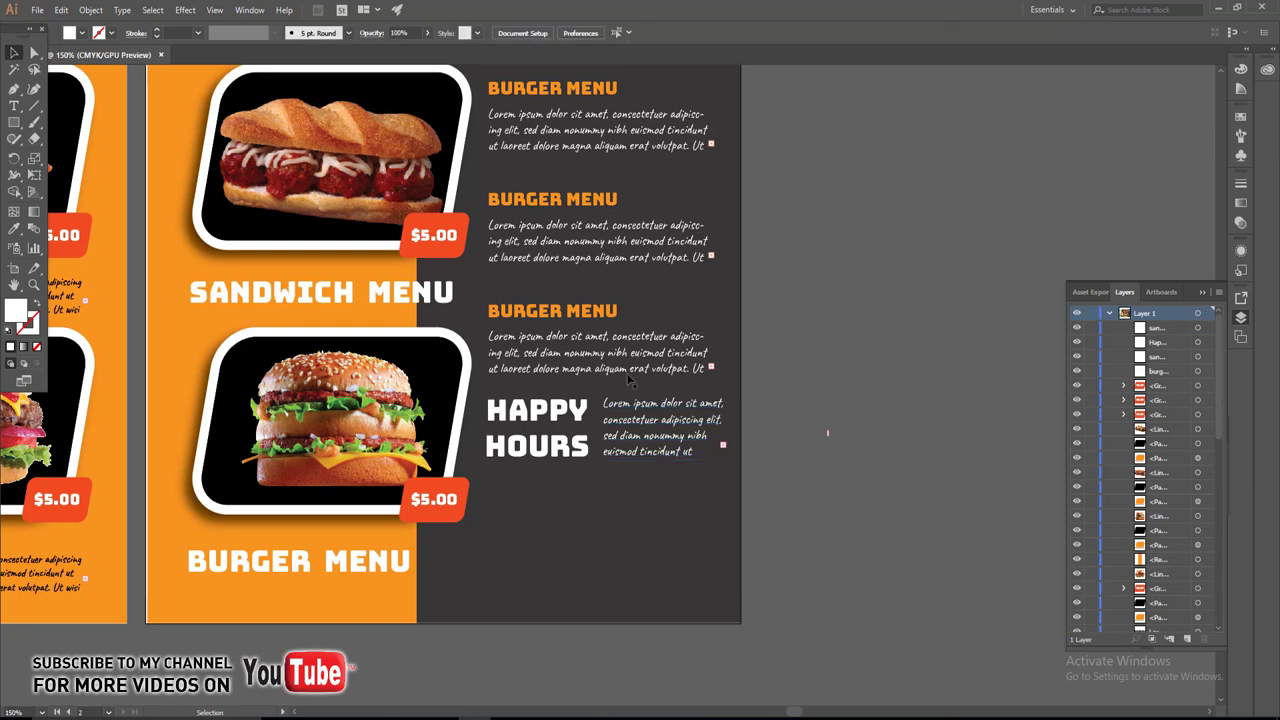
Copy a BURGER MENU heading below HAPPY HOURS and build two BURGER MENU $5.00 lines.
drag(590, 311, 590, 499)
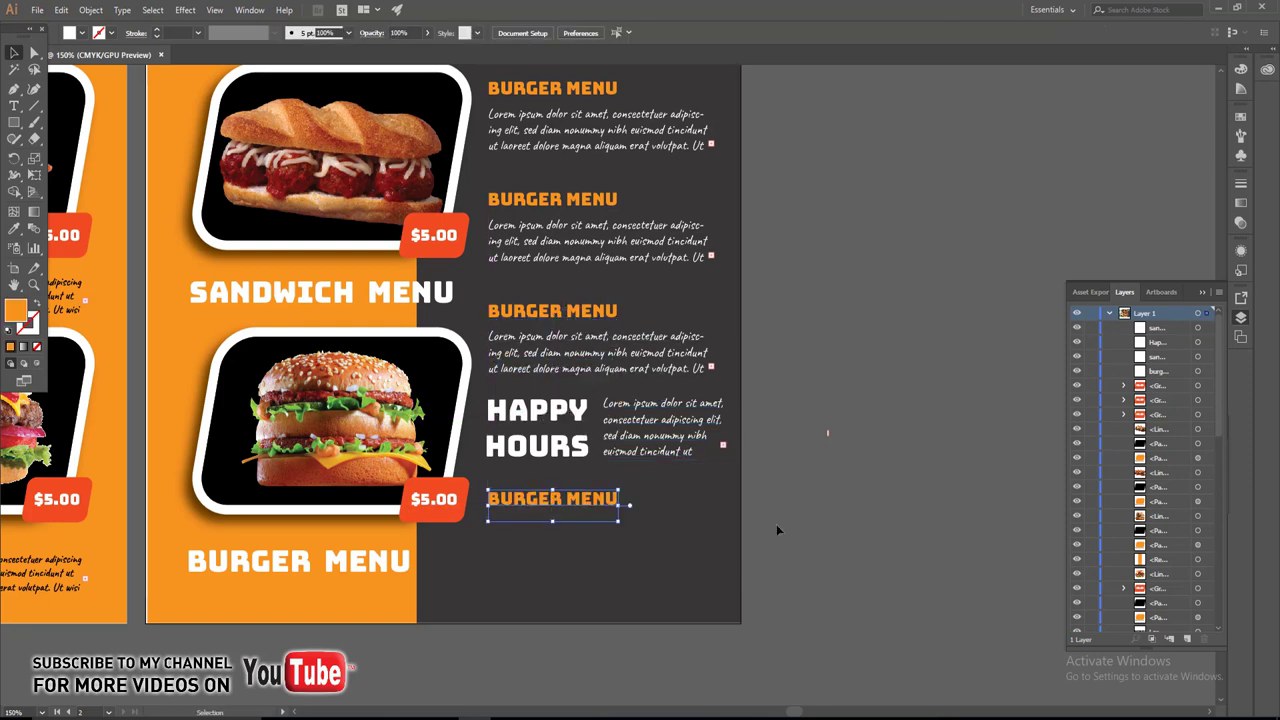
double_click(607, 498)
text($5.00)
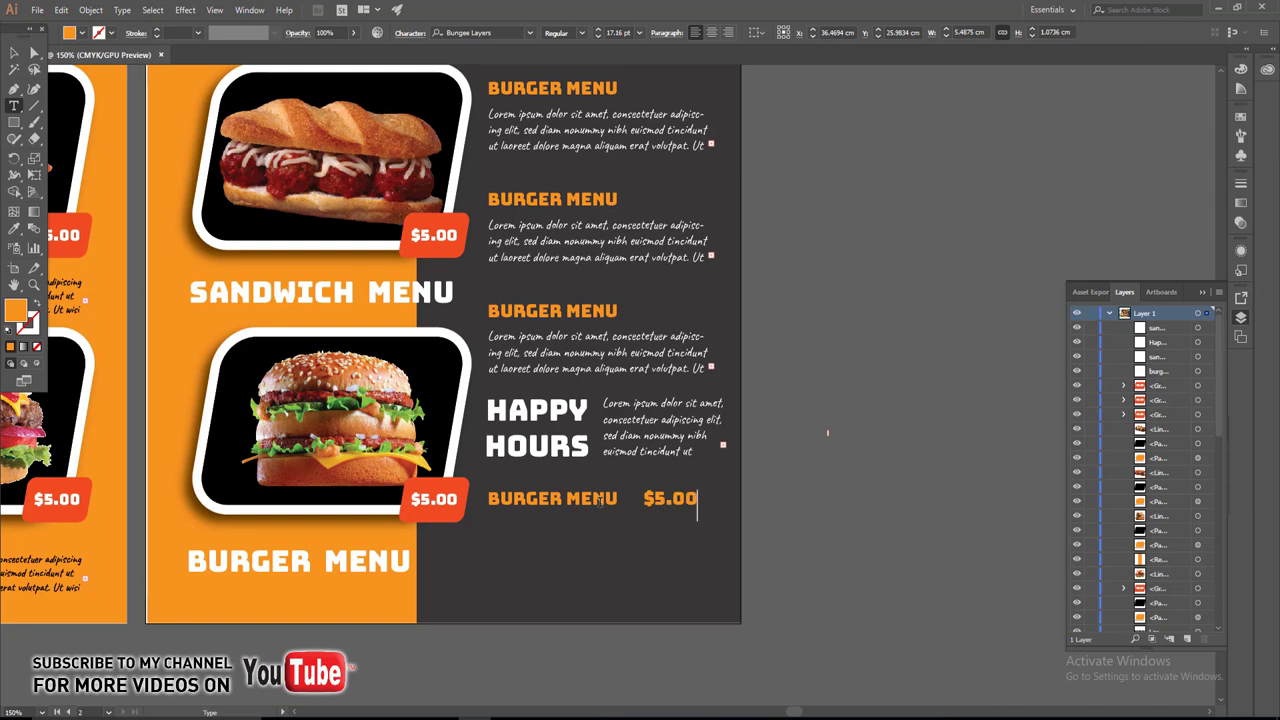
key(ctrl+a)
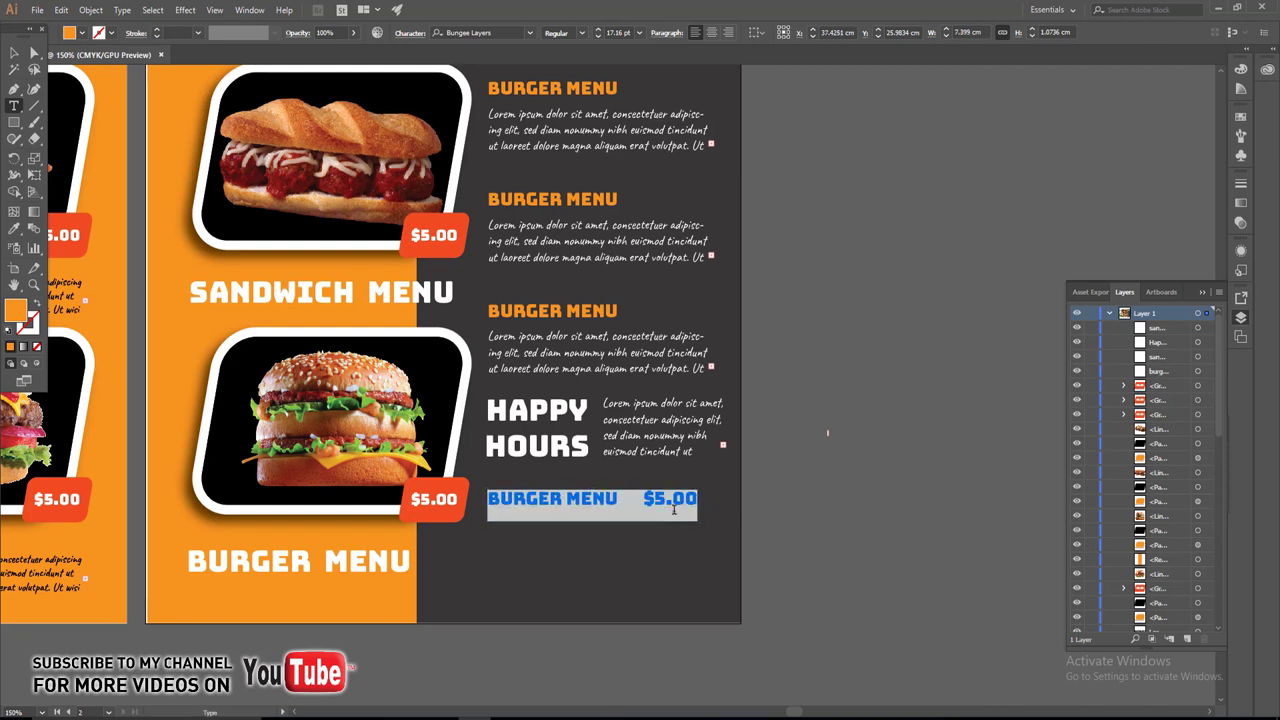
click(688, 495)
key(Return)
key(ctrl+v)
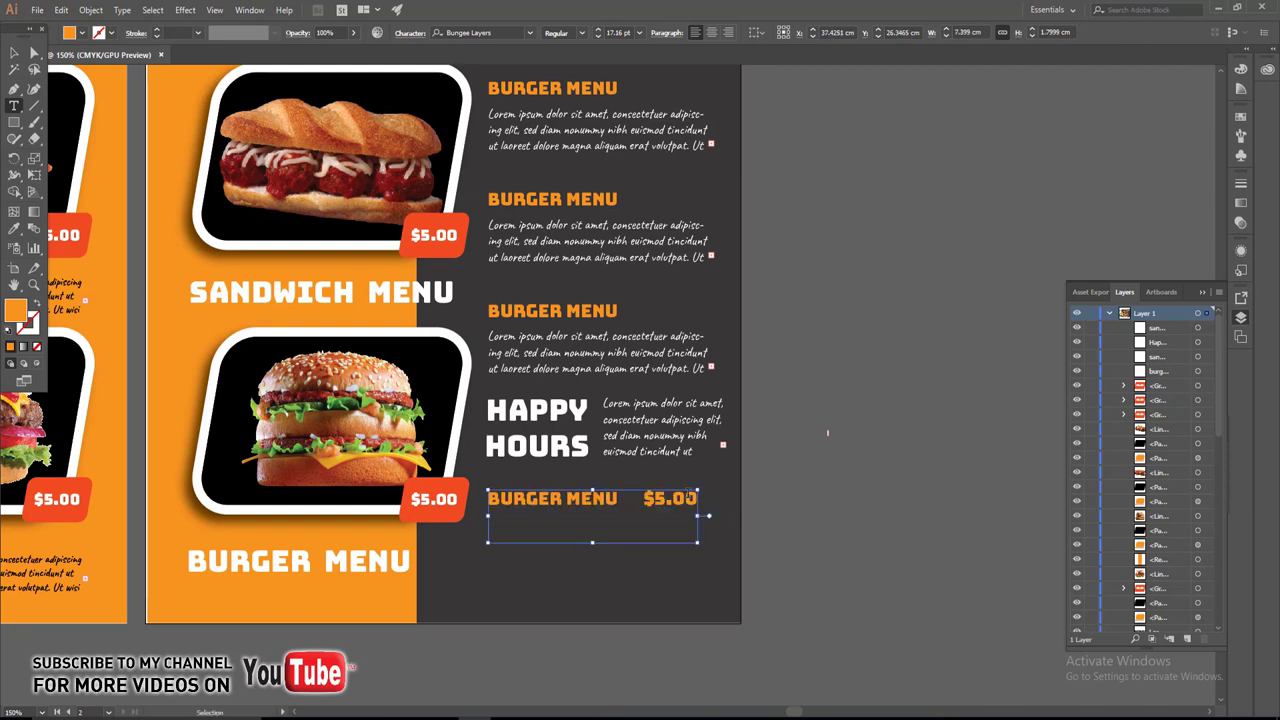
Make both $5.00 prices white.
drag(642, 497, 737, 506)
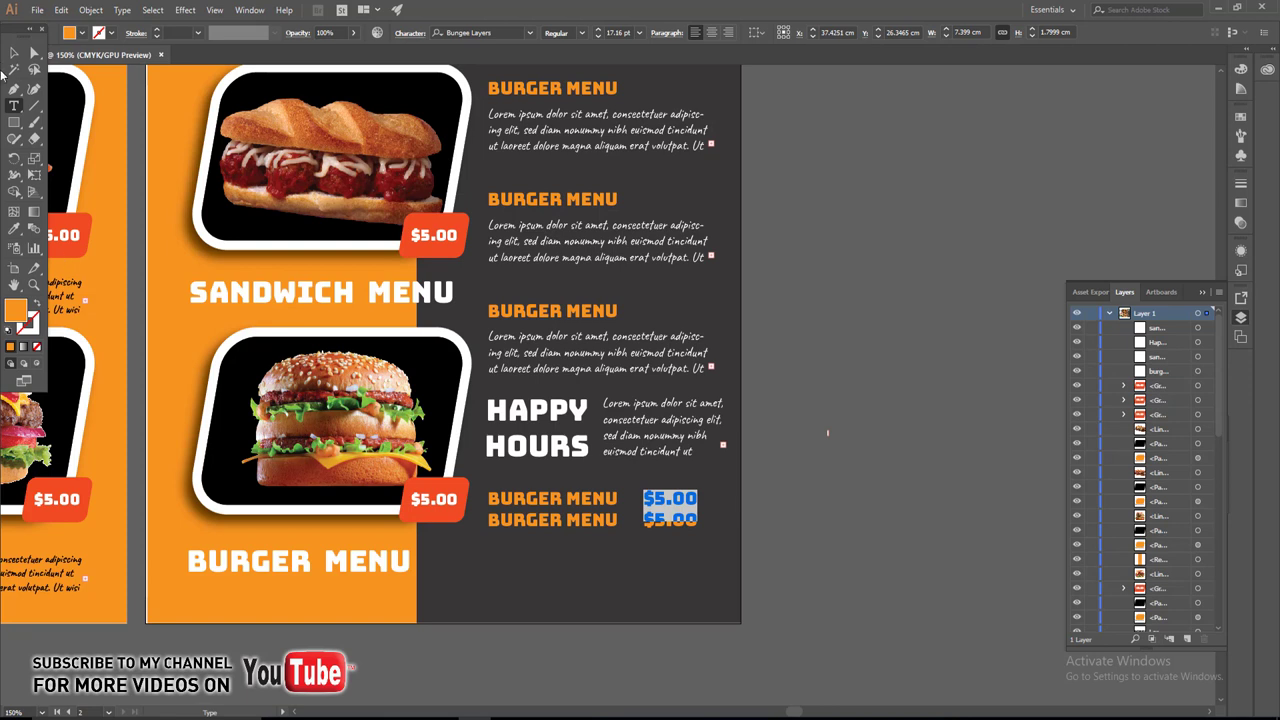
click(80, 34)
click(35, 62)
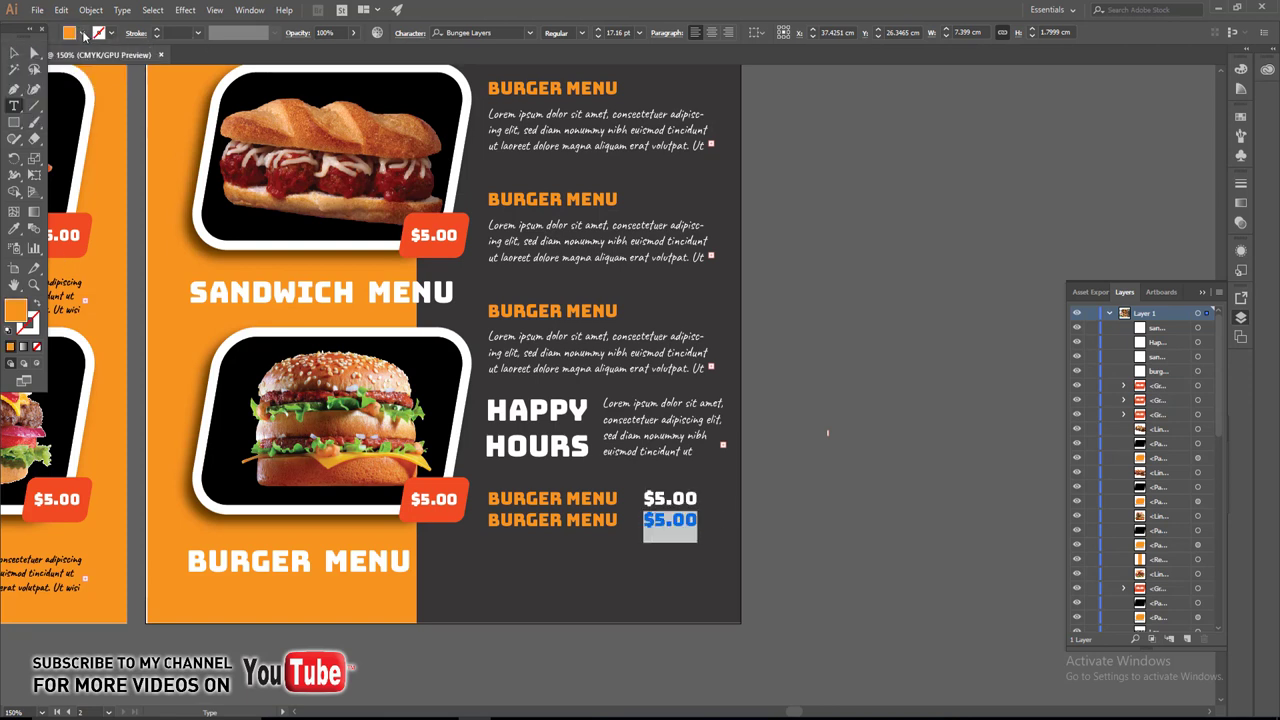
click(83, 33)
click(28, 58)
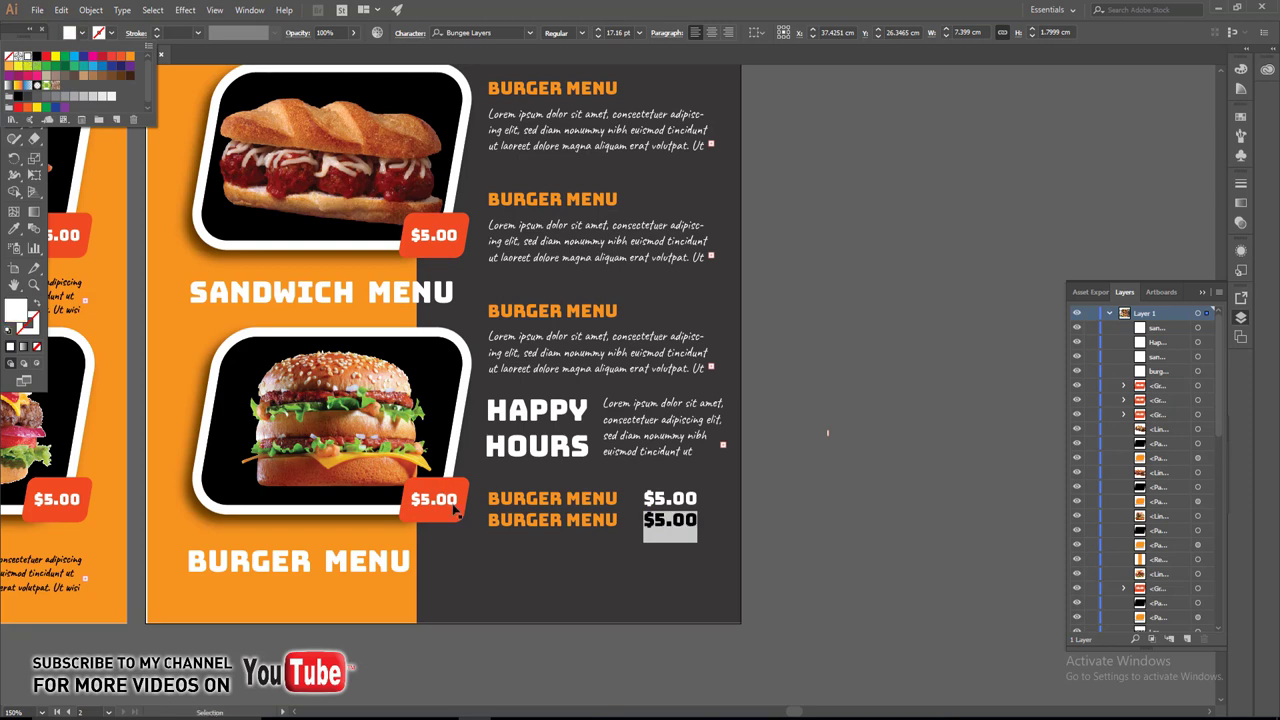
key(Escape)
Extend the list to four price lines and raise the leading above 21 pt.
drag(488, 492, 617, 525)
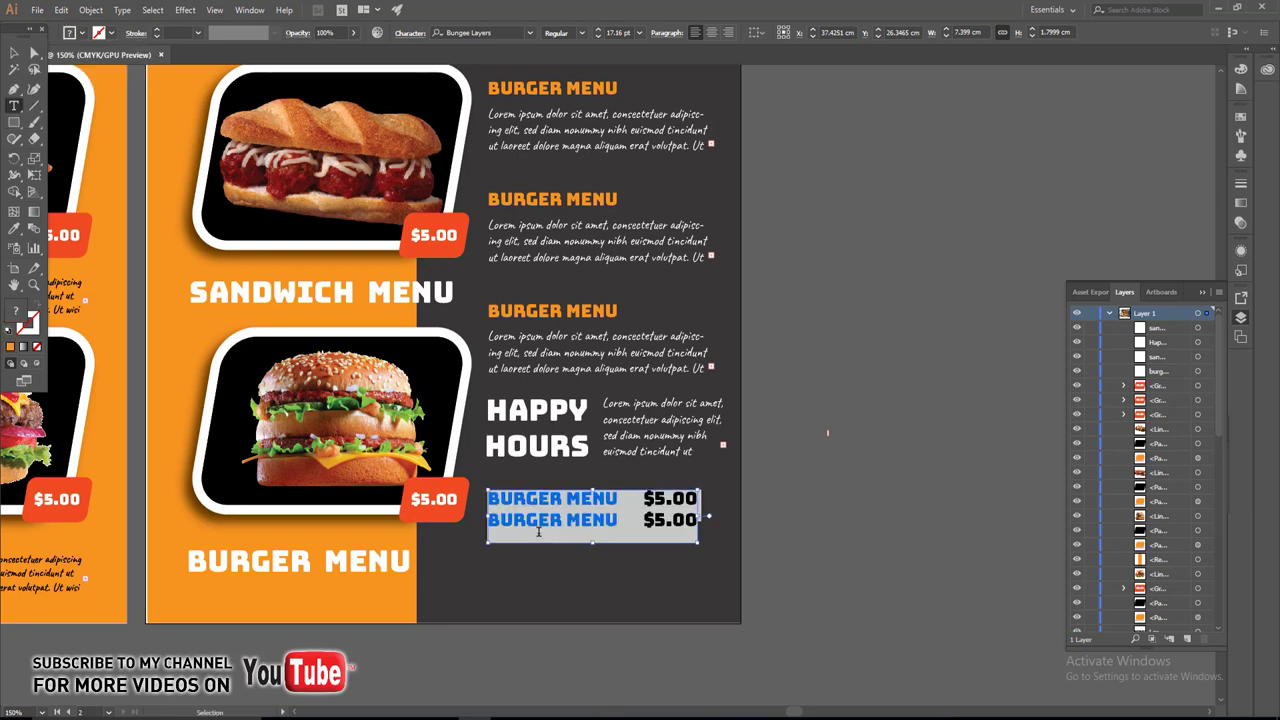
click(614, 520)
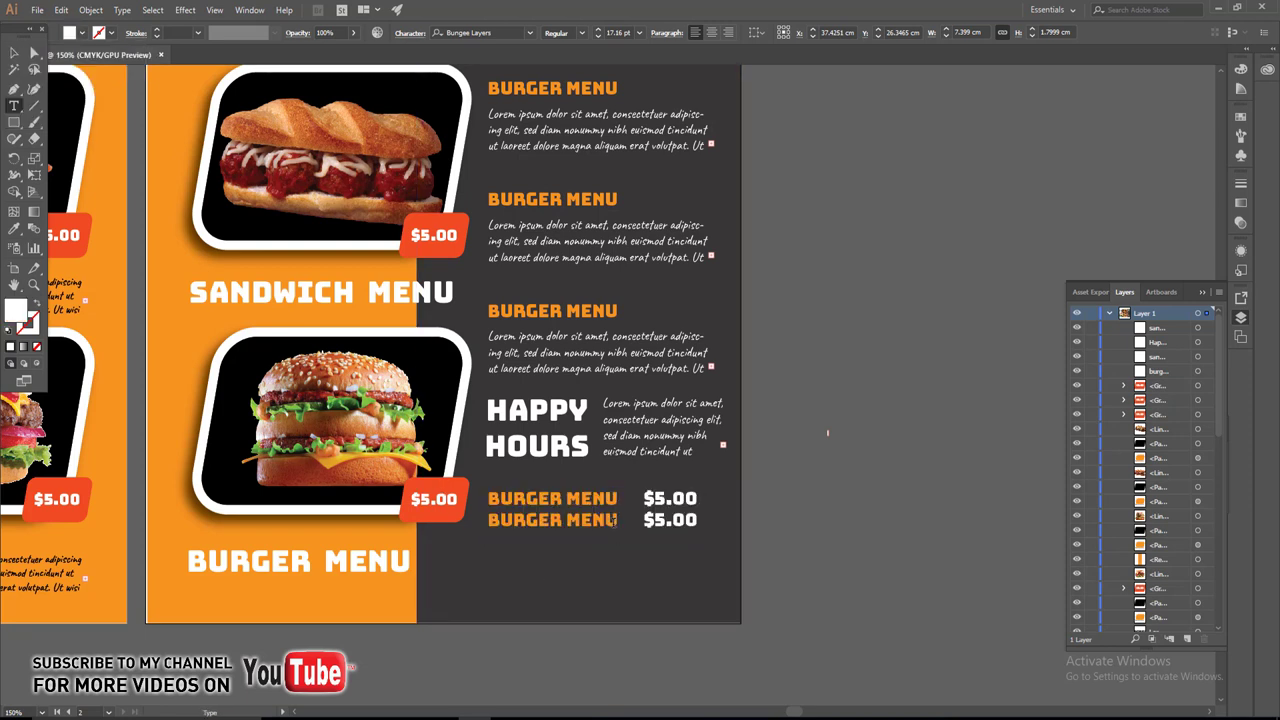
key(ctrl+d)
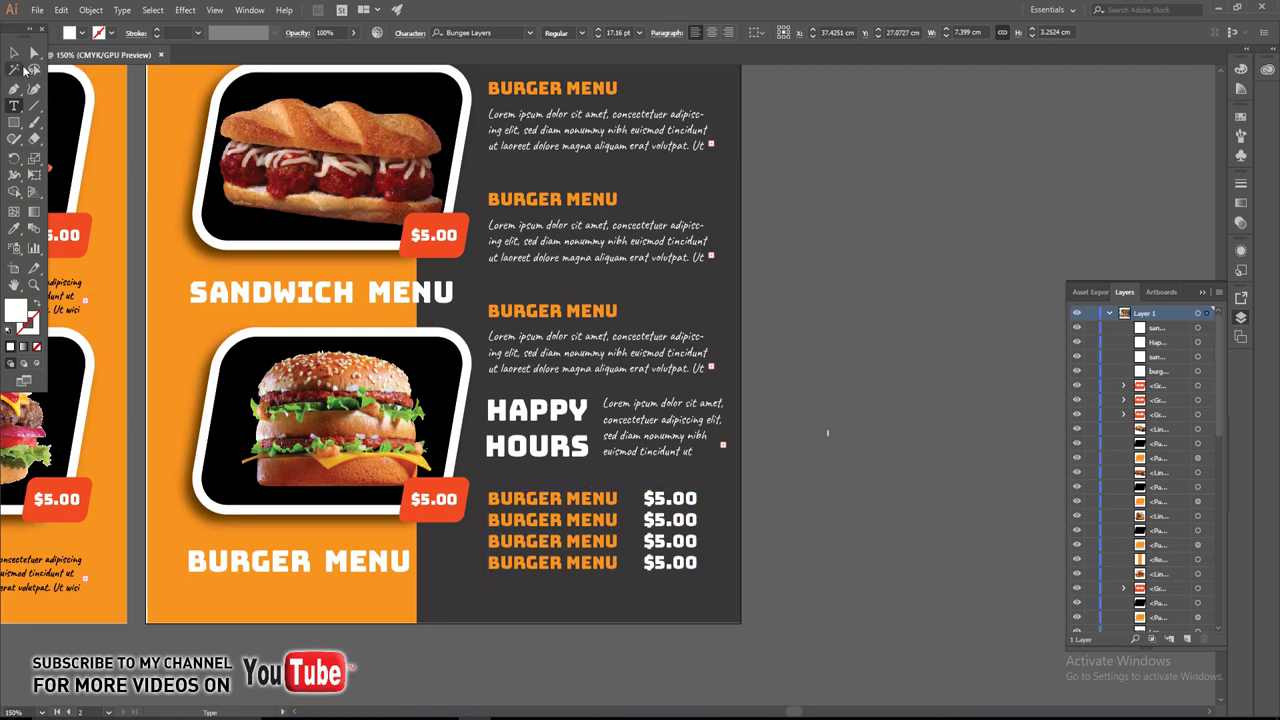
click(14, 52)
click(410, 33)
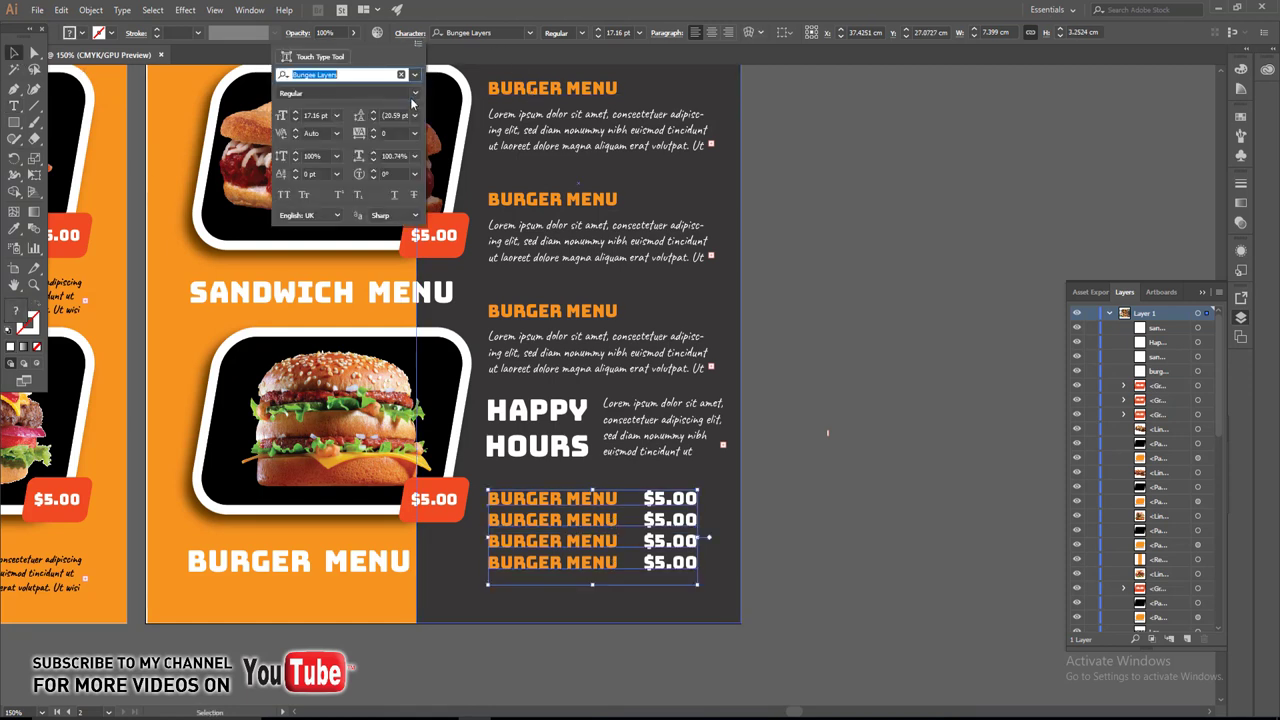
click(373, 114)
click(374, 117)
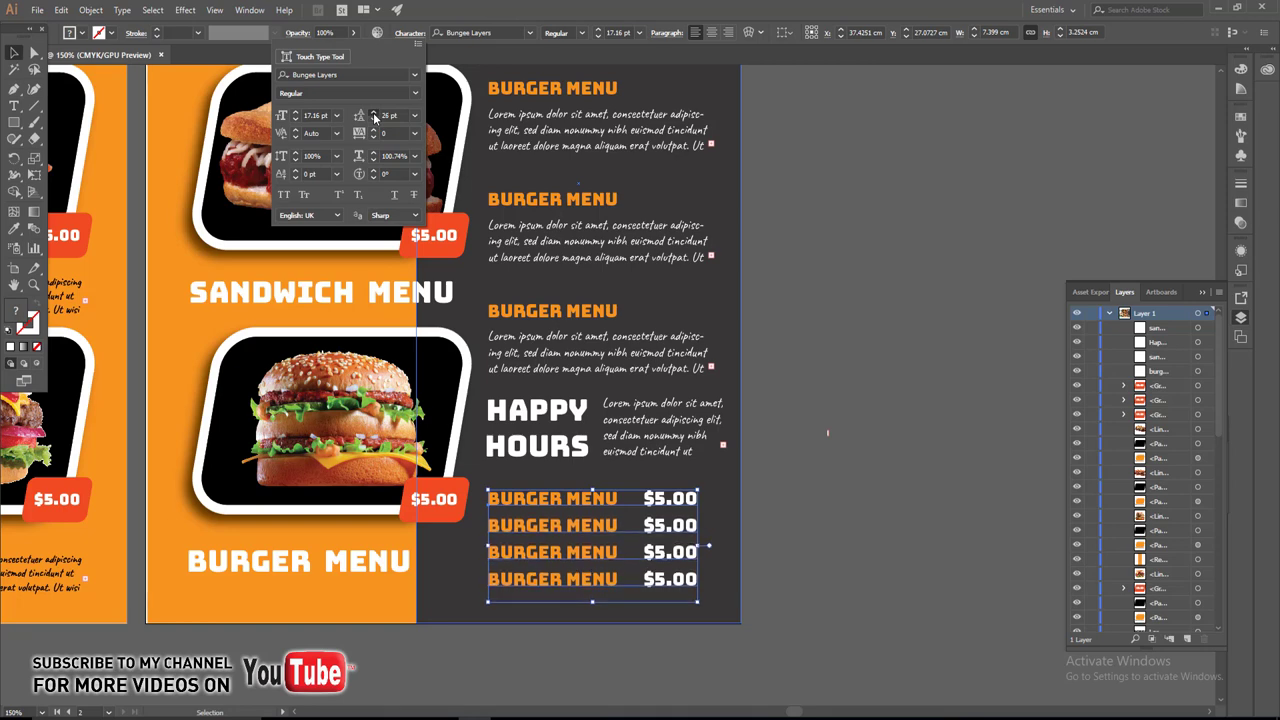
click(871, 471)
scroll(775, 375, up, 3)
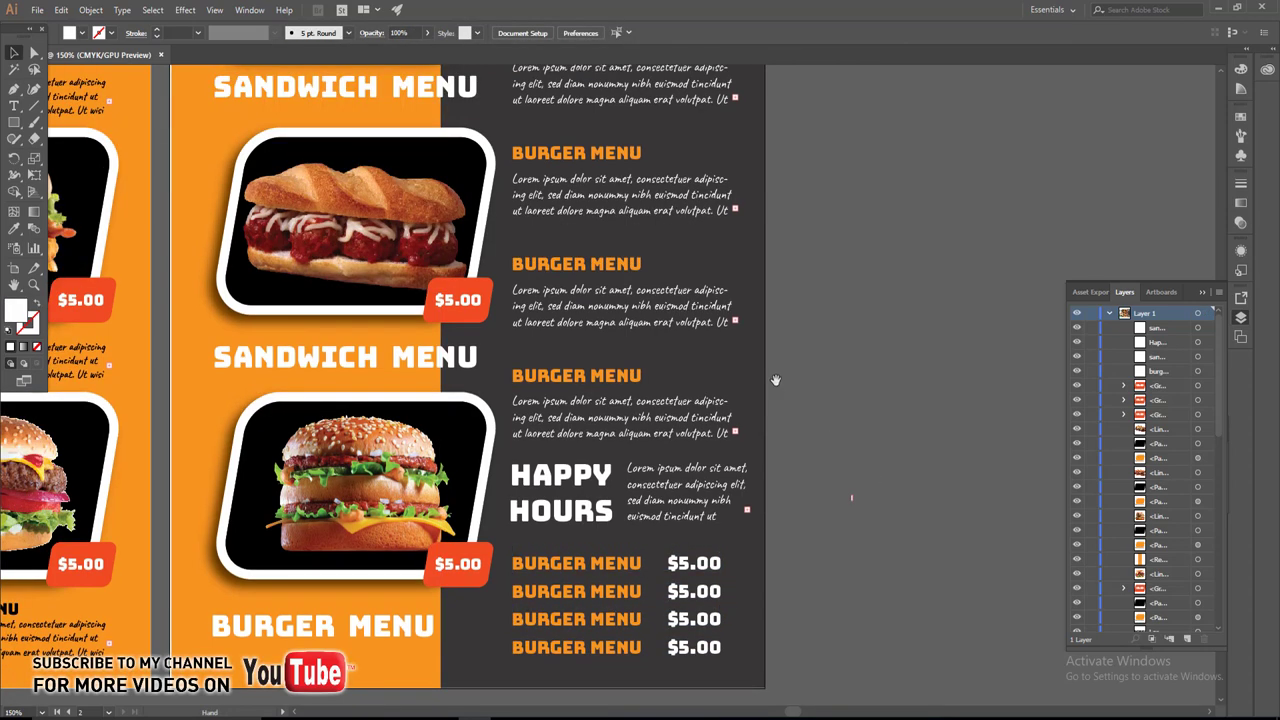
scroll(776, 380, up, 1)
alt+scroll(776, 382, down, 1)
scroll(691, 260, up, 1)
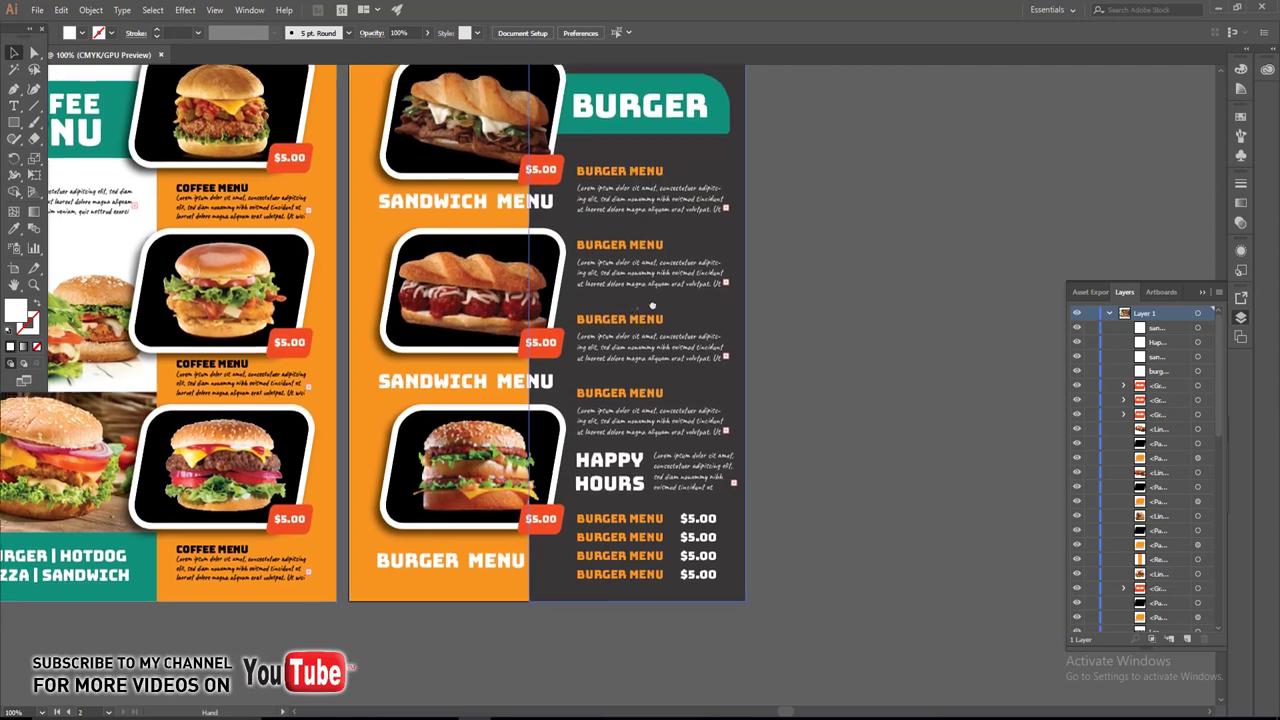
drag(691, 260, 671, 349)
alt+scroll(733, 357, down, 1)
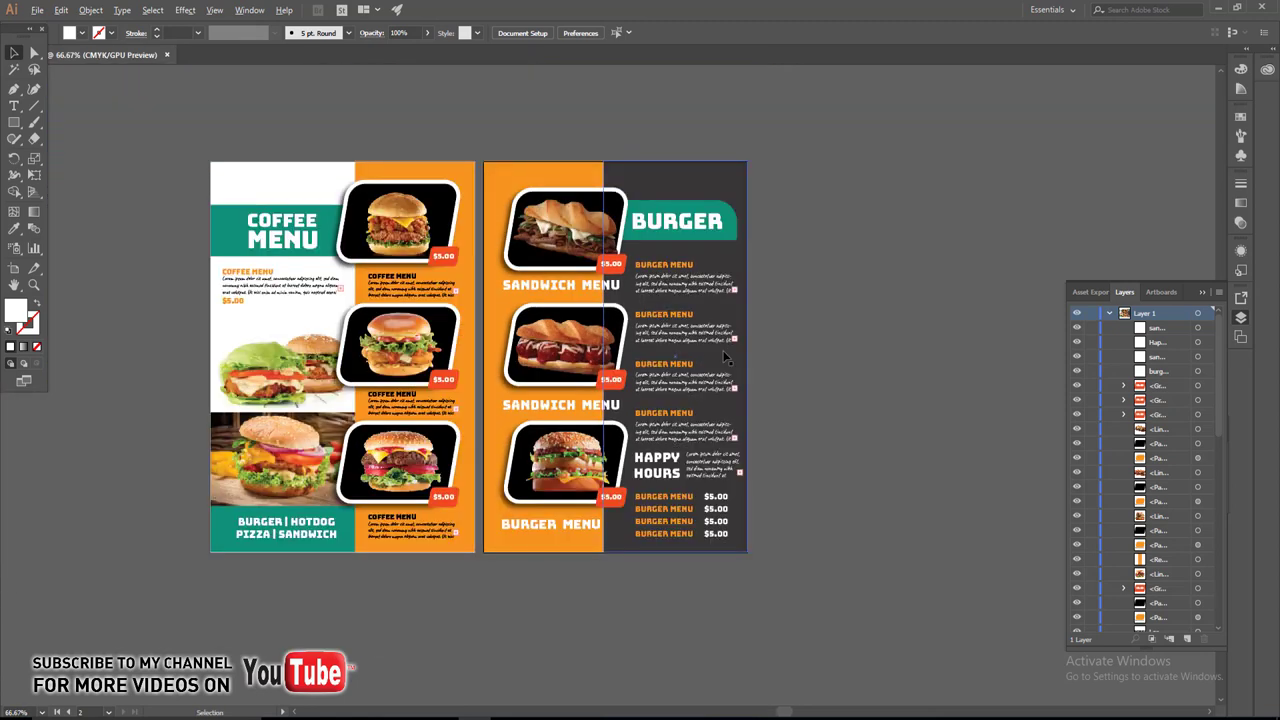
alt+scroll(811, 442, up, 1)
drag(811, 442, 784, 393)
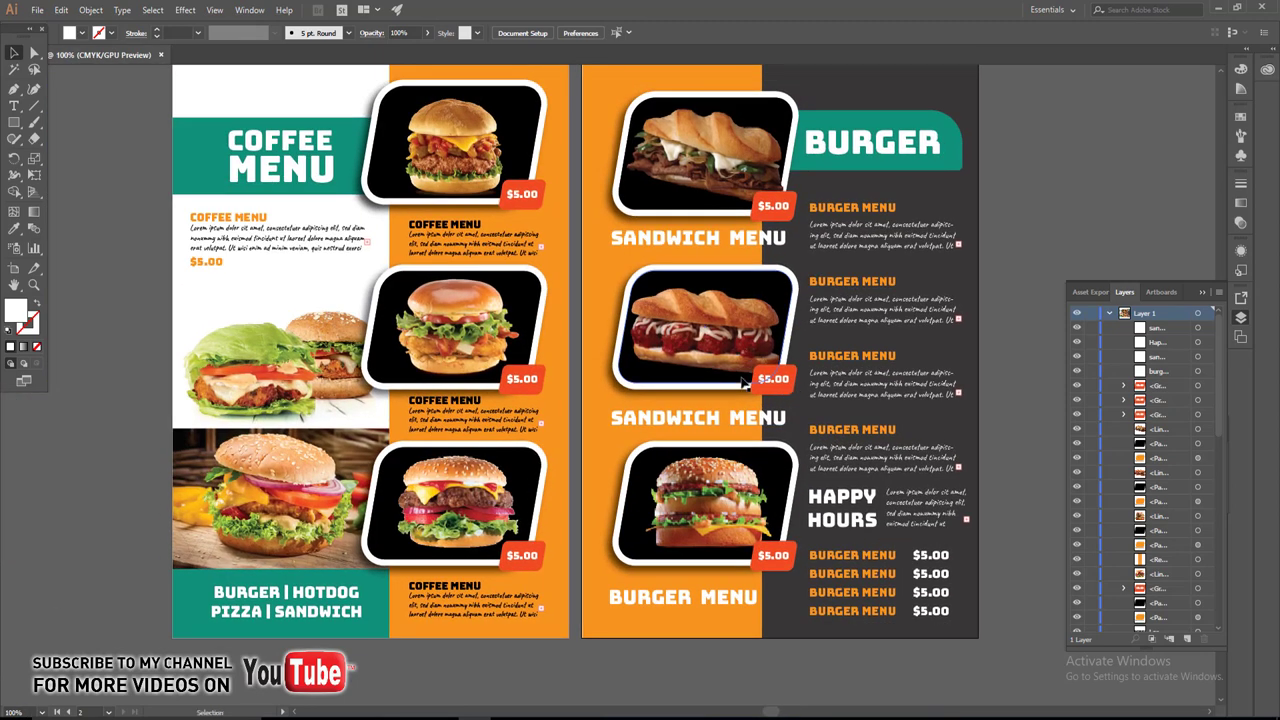
drag(786, 393, 705, 409)
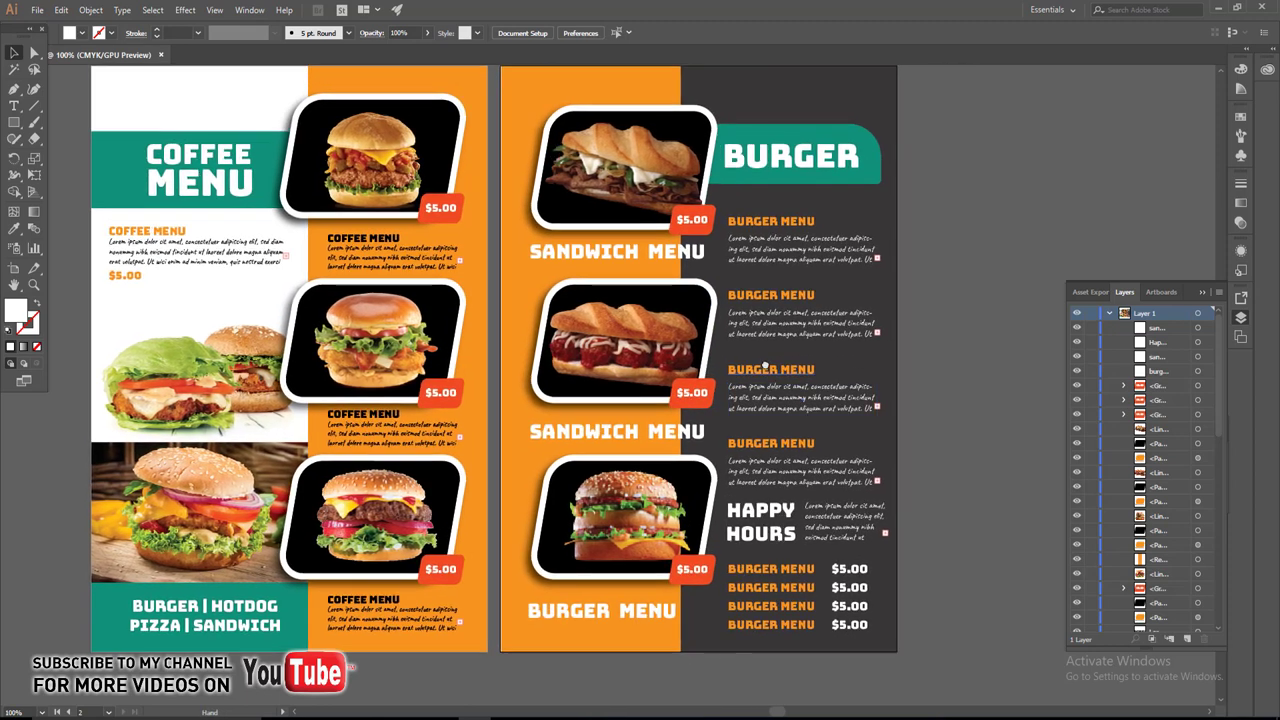
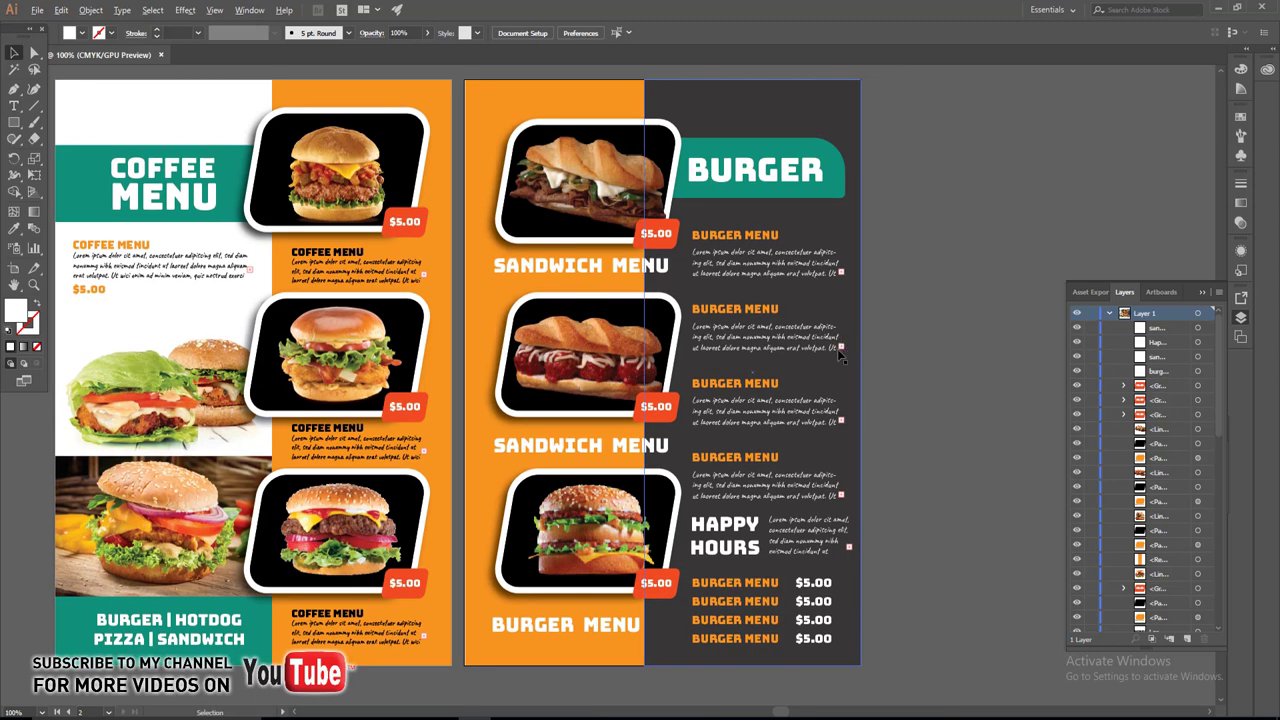
Type the price '$500' right after the second BURGER MENU heading on the dark panel.
scroll(826, 371, up, 3)
drag(826, 371, 772, 373)
click(685, 288)
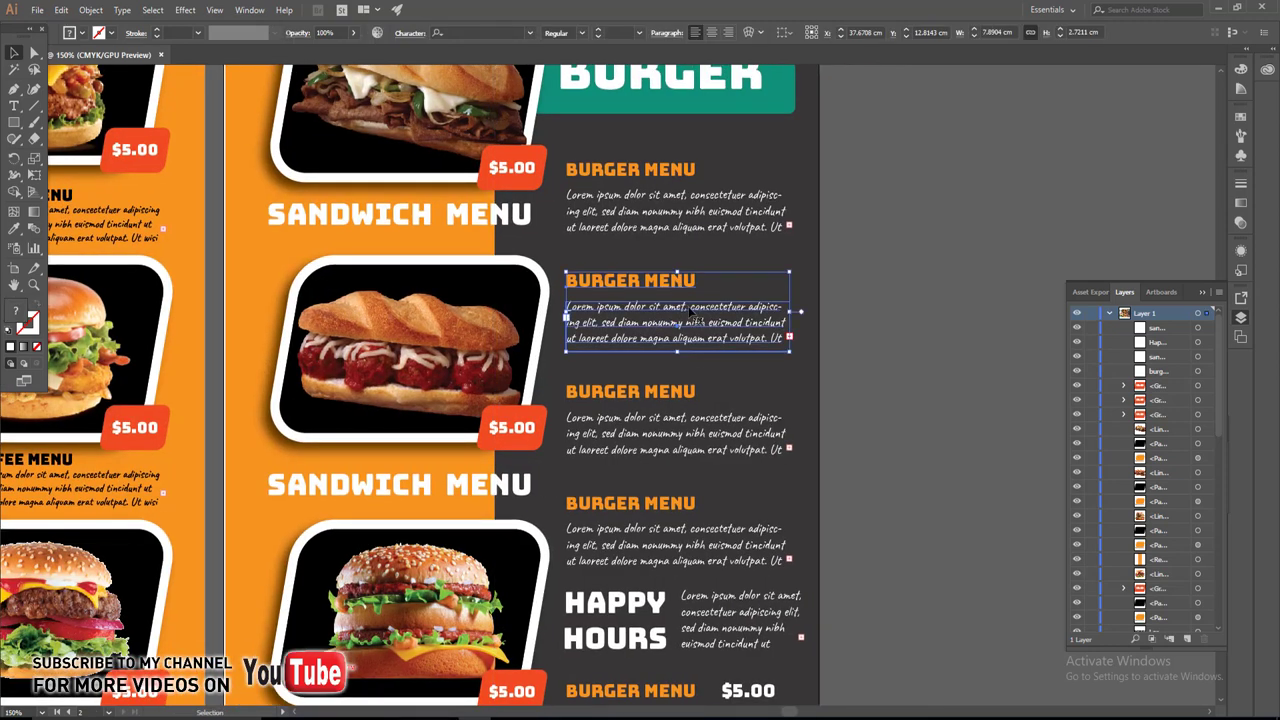
key(t)
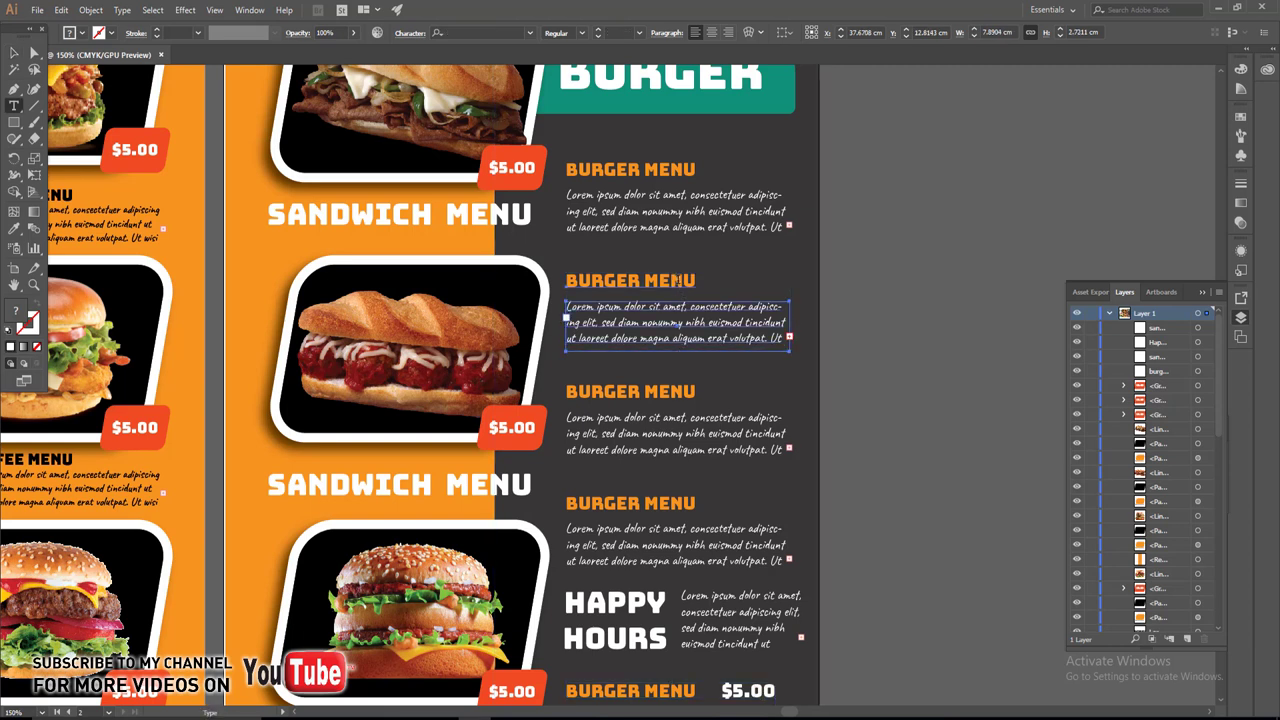
click(685, 281)
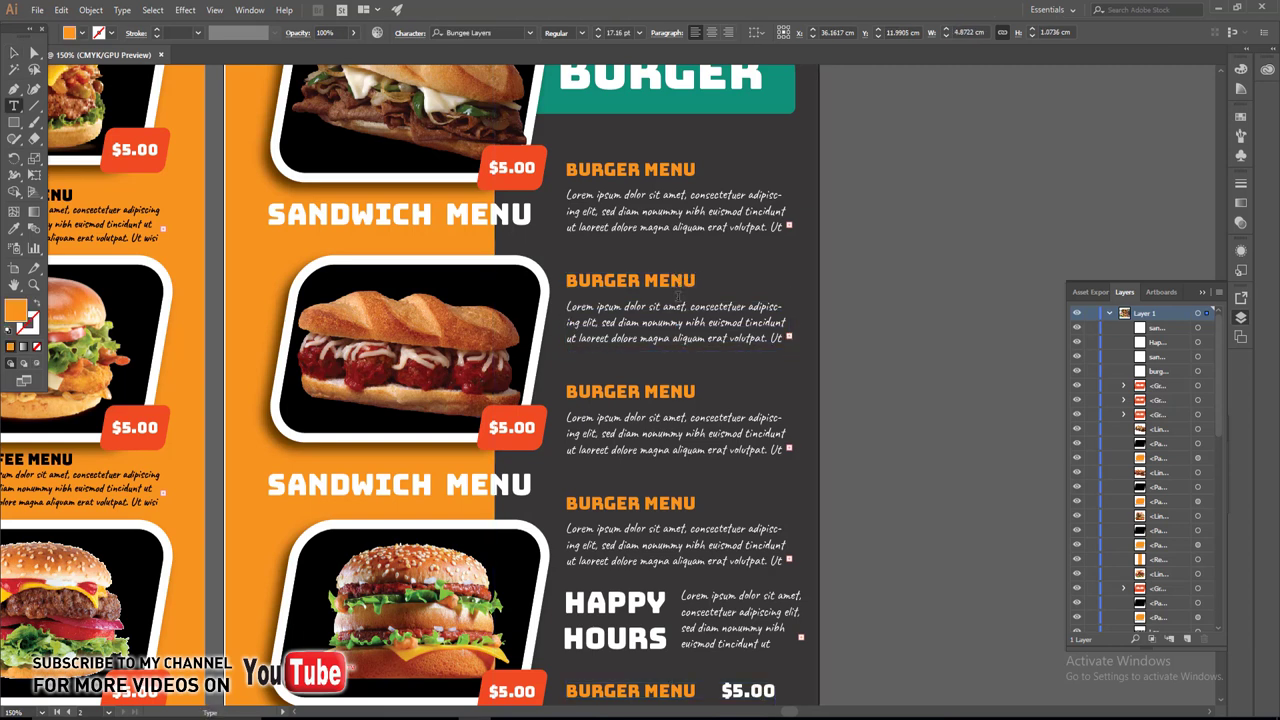
text($5.)
text(00)
Make the new '| $5.00' price white and copy the label.
drag(738, 281, 800, 281)
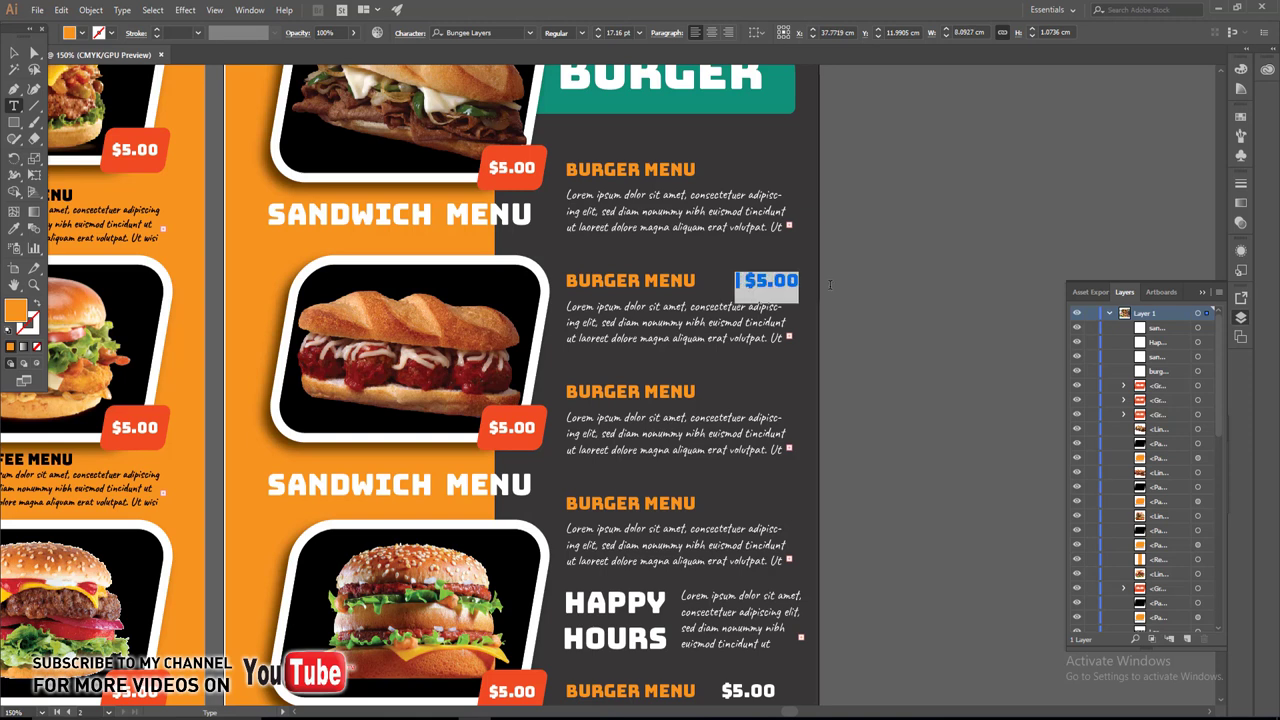
click(81, 33)
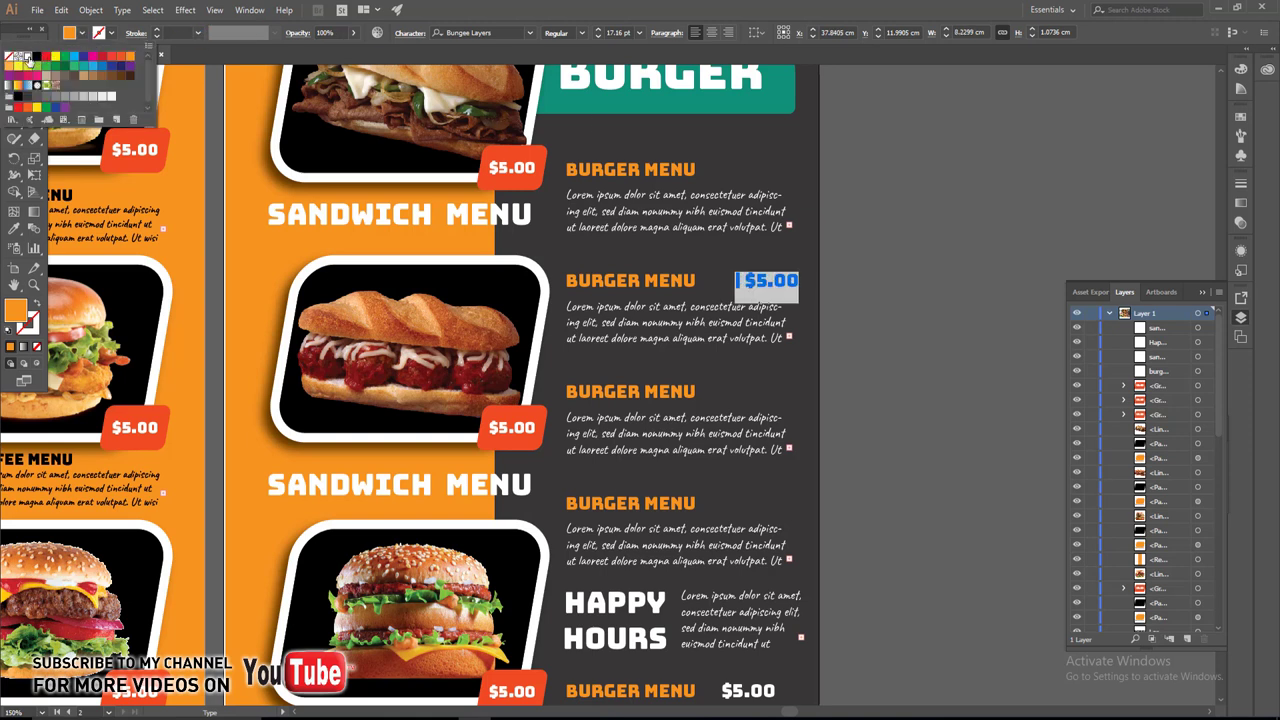
click(30, 57)
click(712, 278)
key(shift+End)
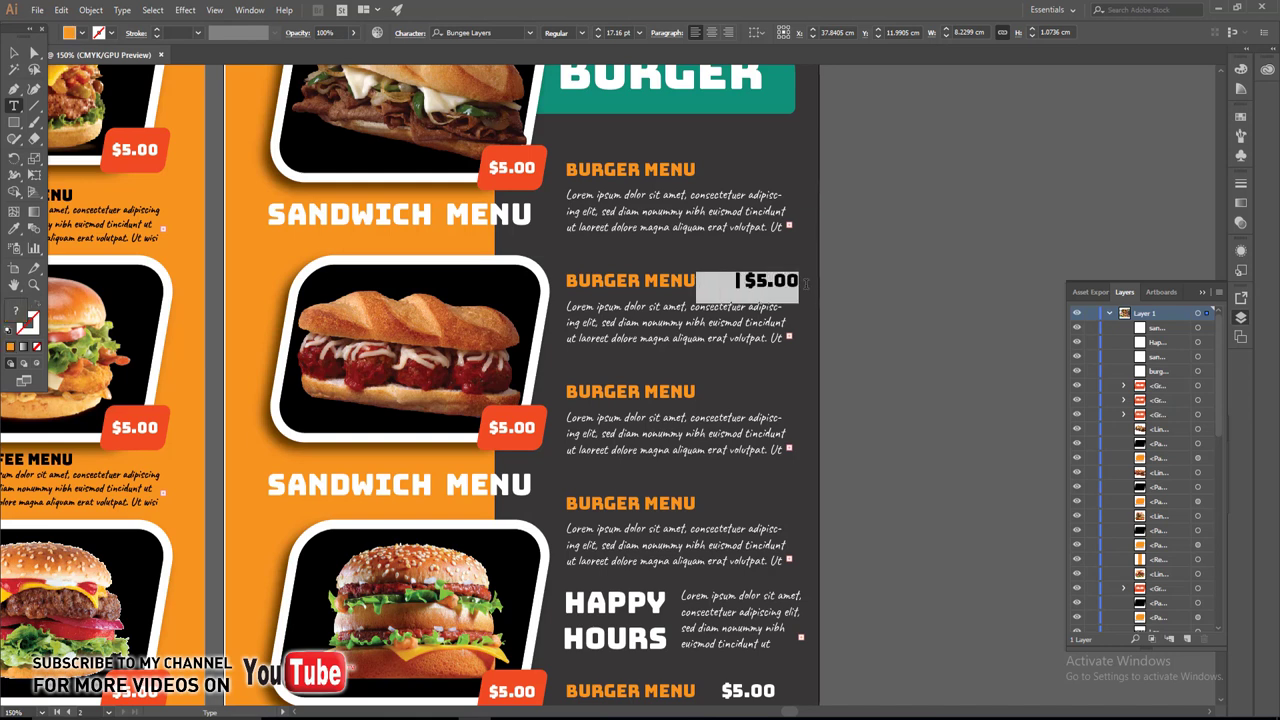
key(ctrl+c)
Paste the '| $5.00' label after the first, third and fourth BURGER MENU headings.
click(697, 170)
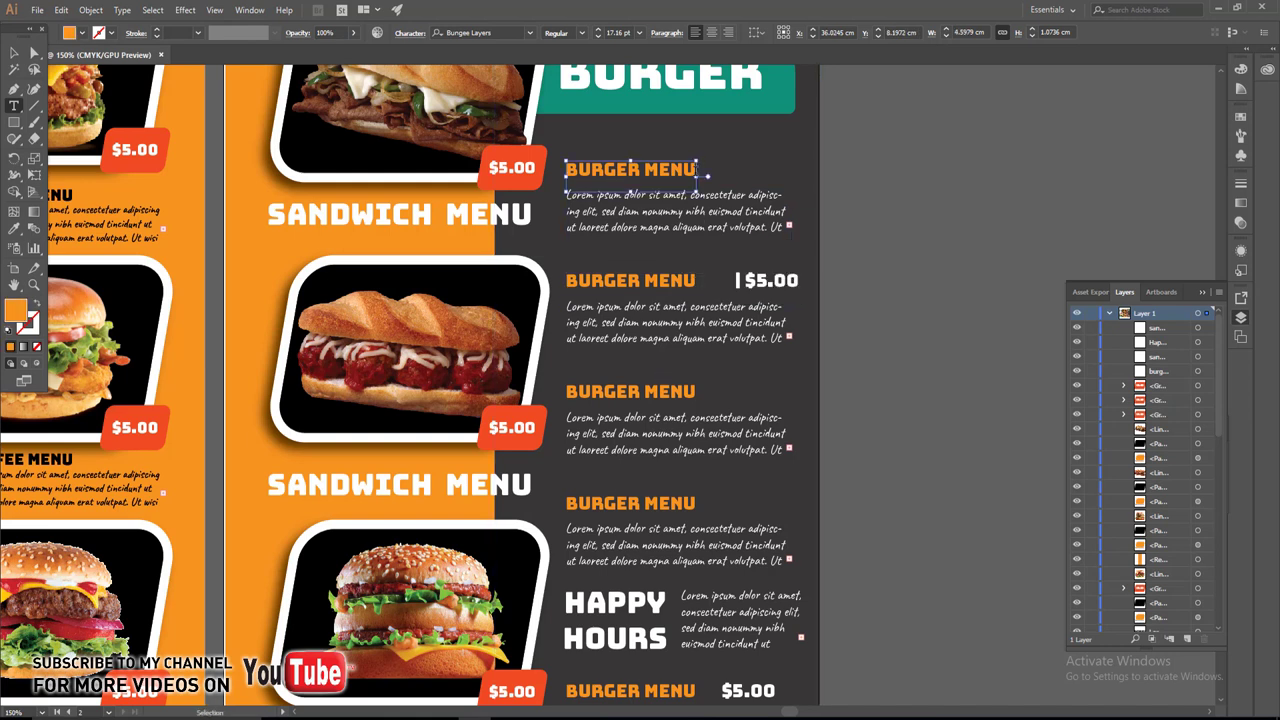
key(ctrl+v)
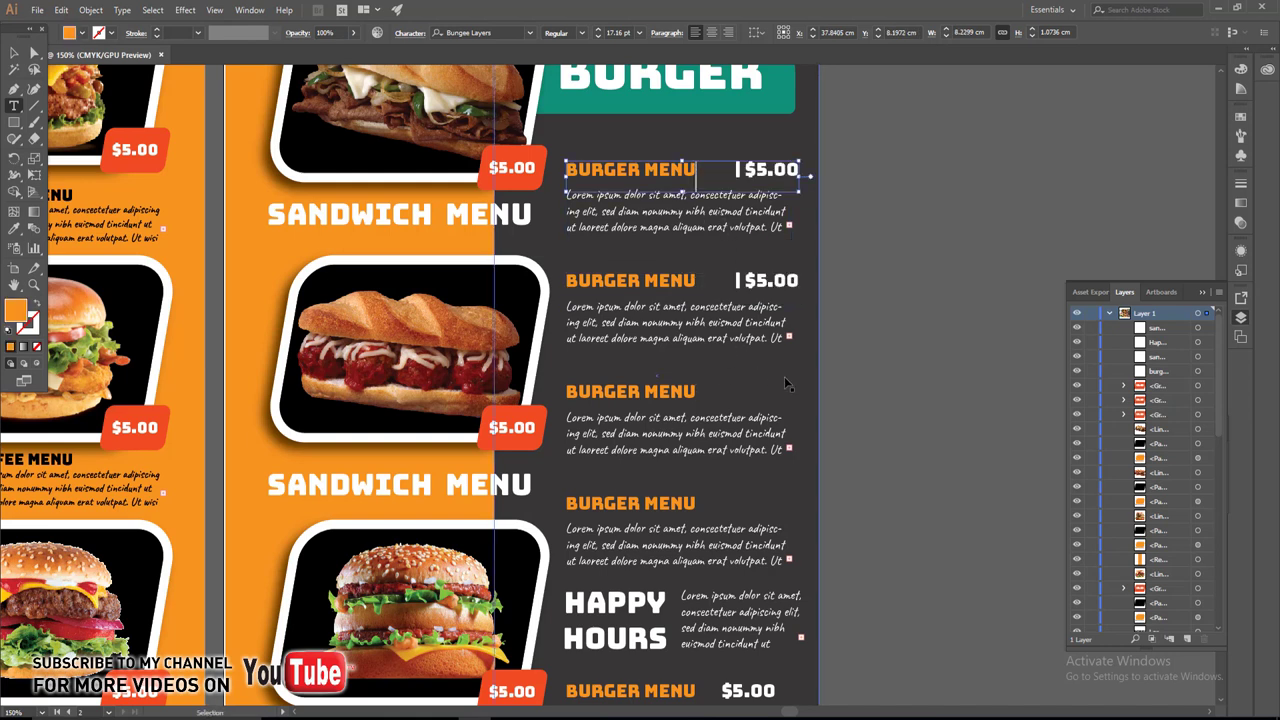
click(698, 391)
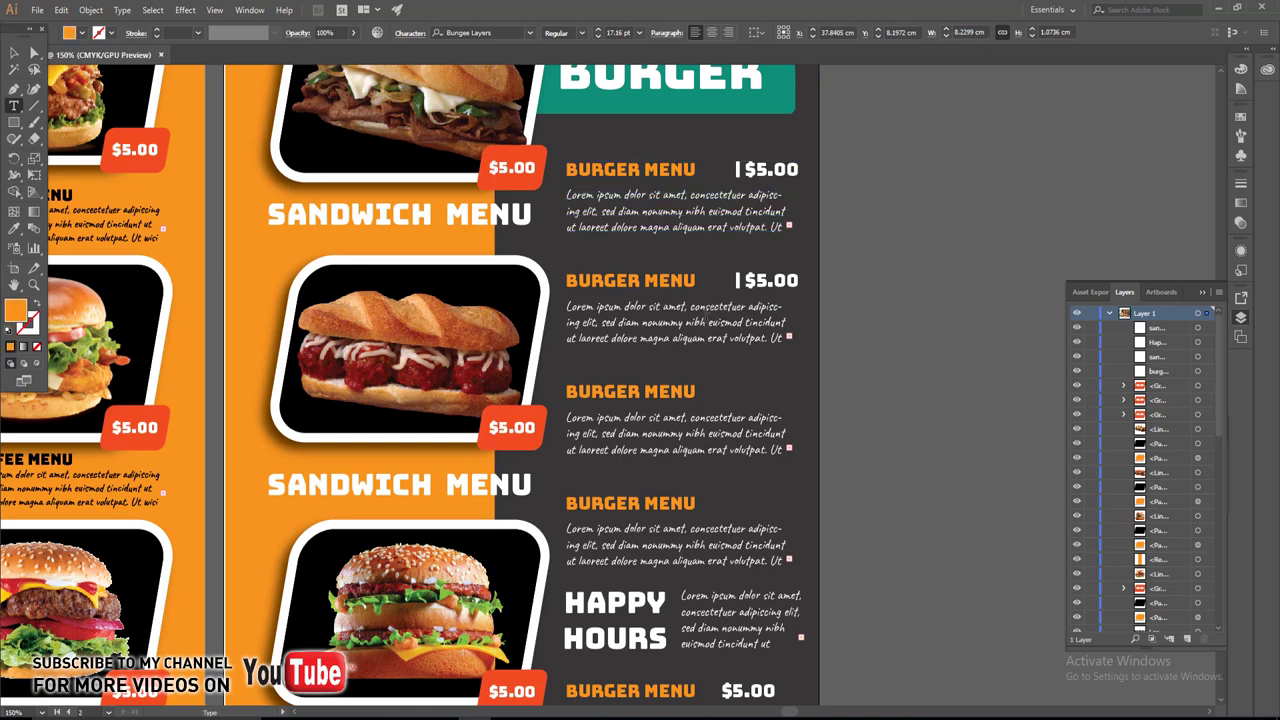
click(695, 392)
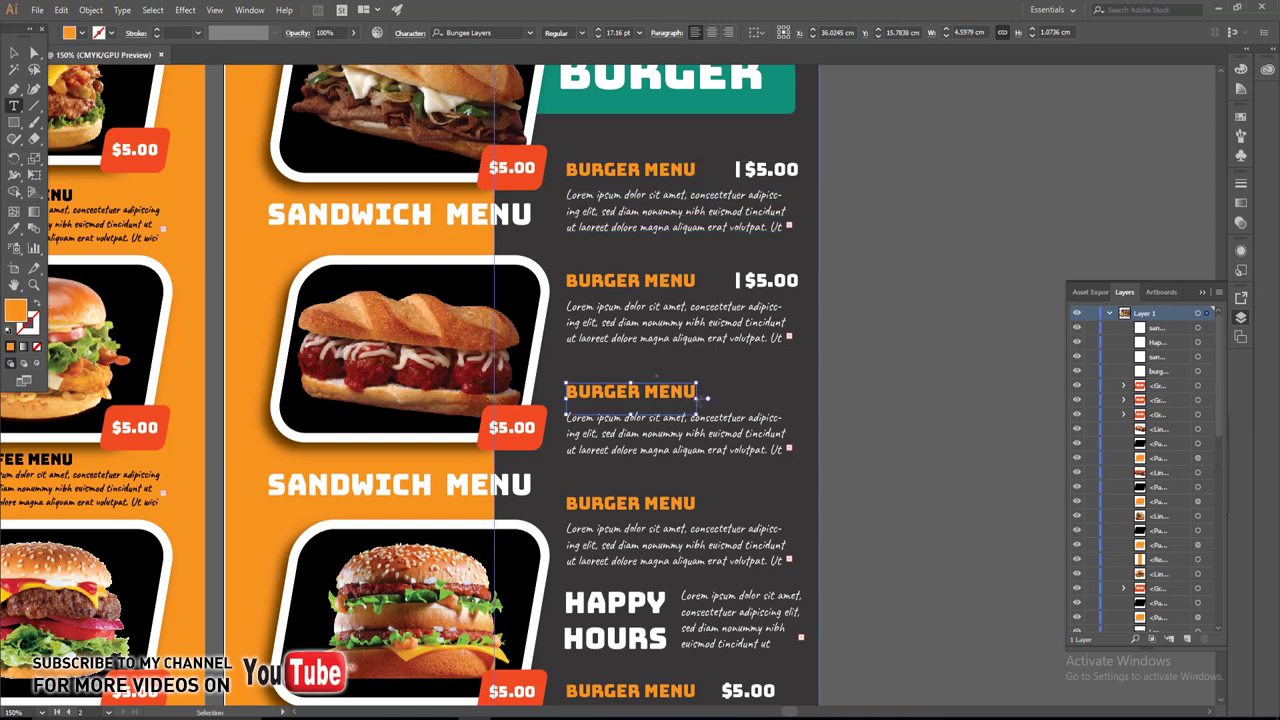
key(ctrl+v)
click(682, 503)
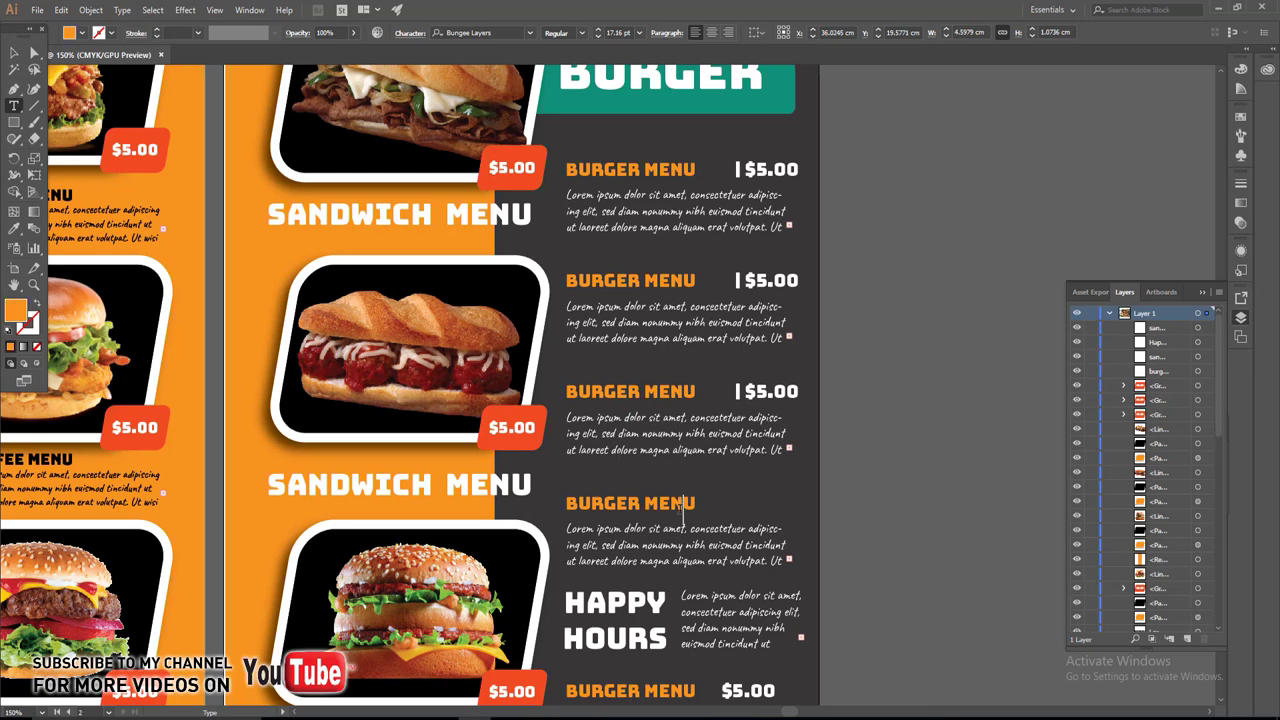
key(ctrl+v)
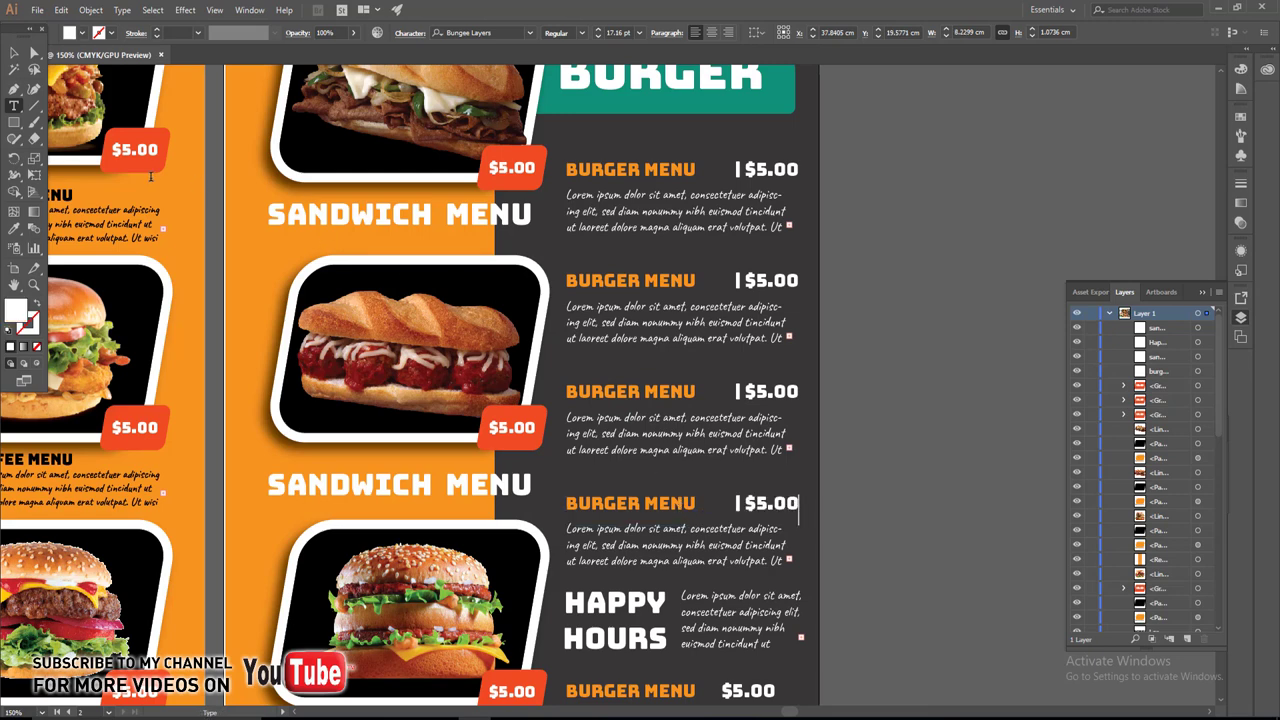
Finish text editing, deselect, and zoom back out to view the whole menu.
key(Escape)
click(926, 380)
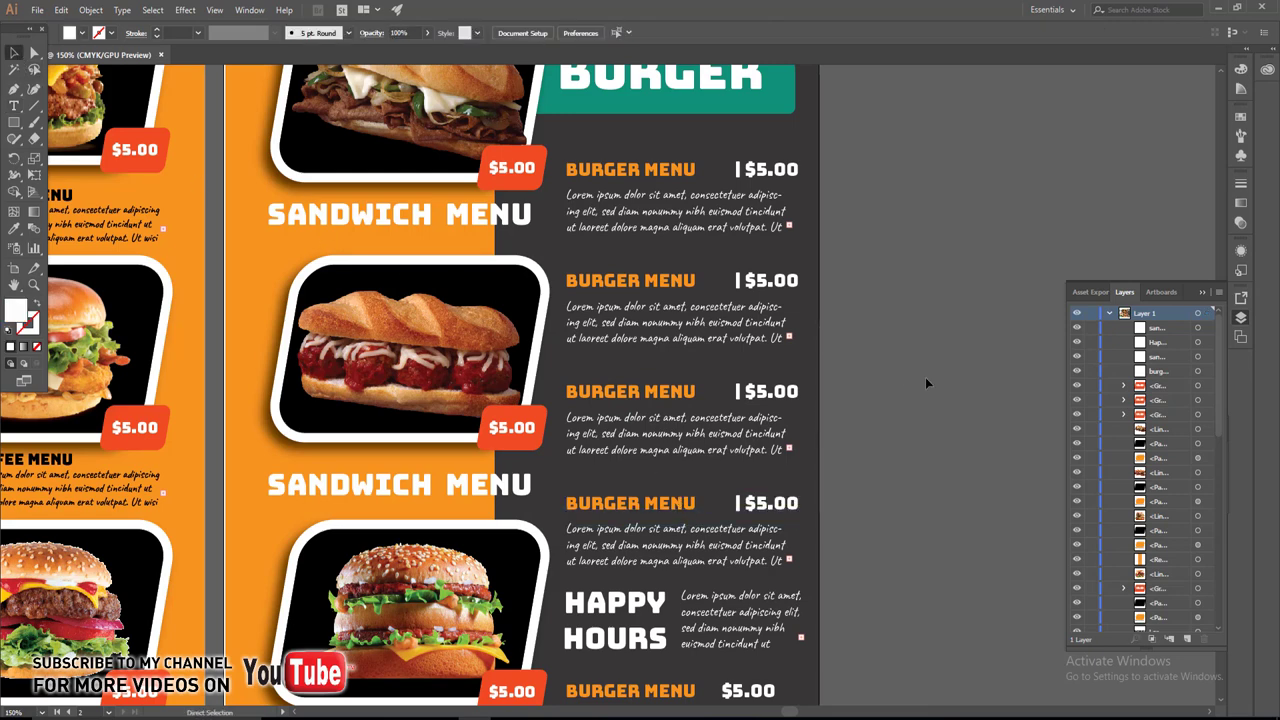
scroll(925, 377, down, 1)
scroll(925, 377, down, 1)
scroll(925, 380, down, 1)
scroll(940, 385, down, 1)
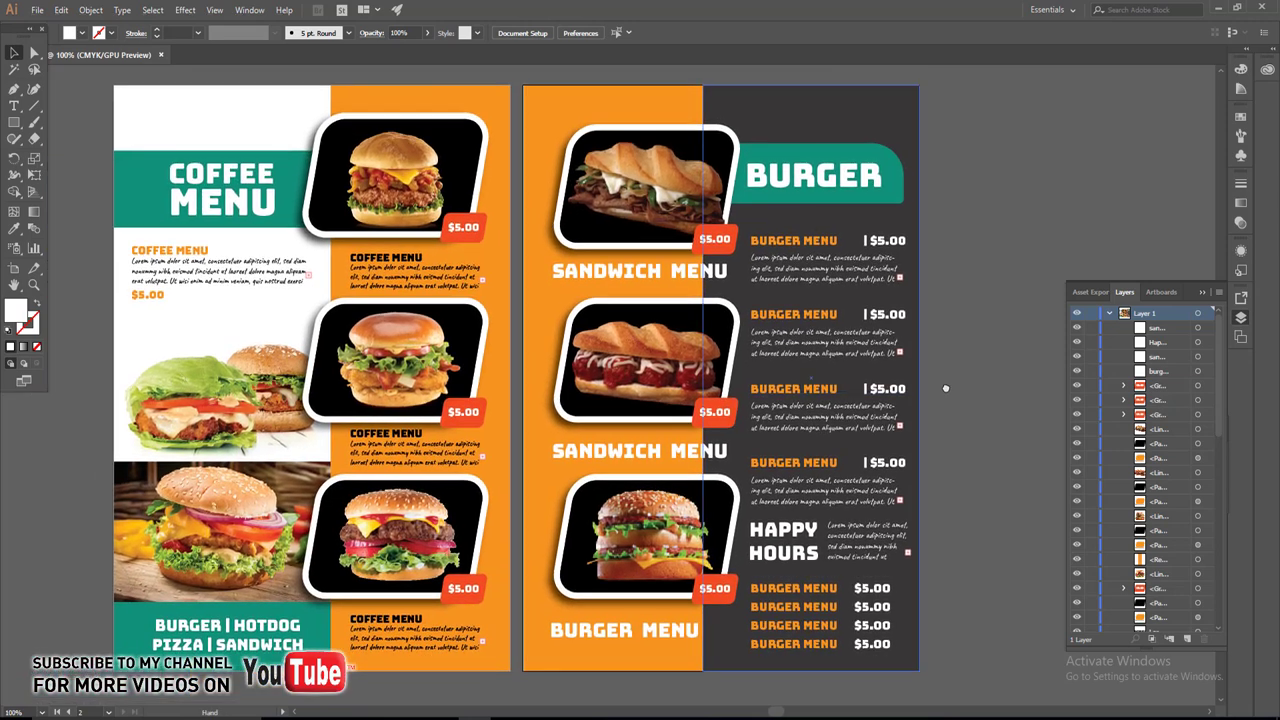